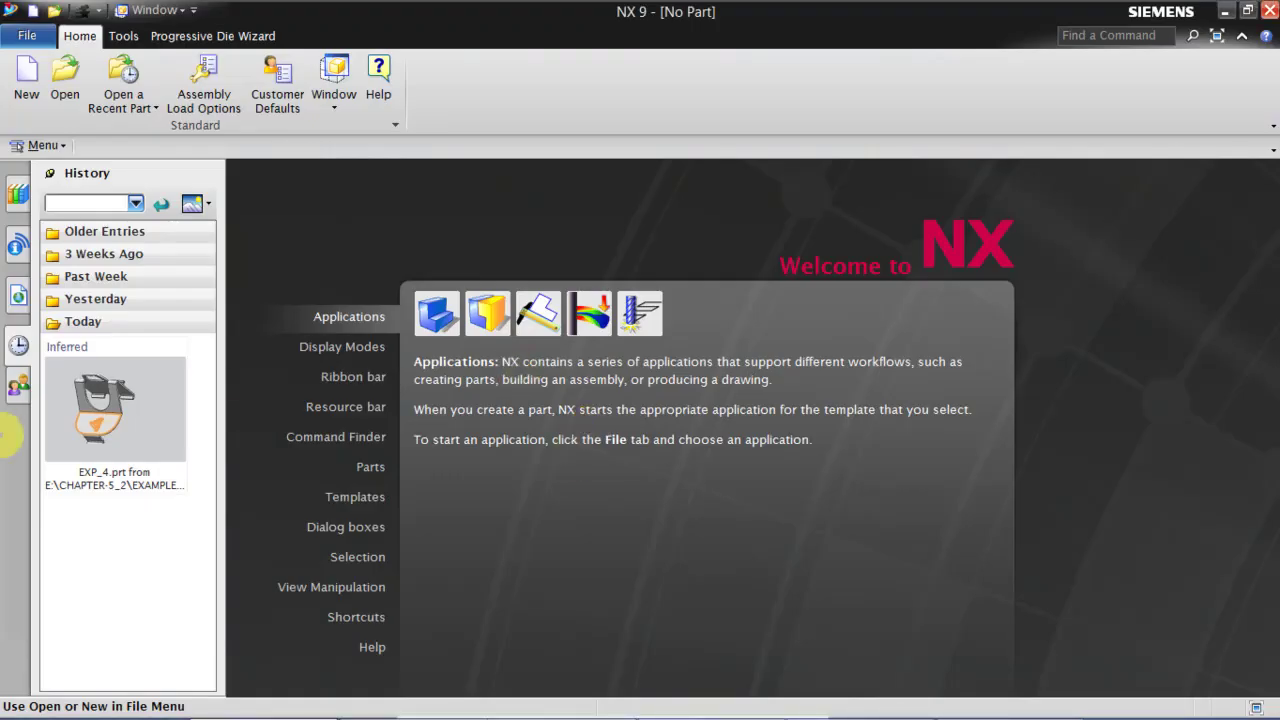
Step: Open EXP_4.prt from the History palette and orbit the bottle-opener solid to view several sides
{"action": "left_click", "coordinate": [140, 418]}
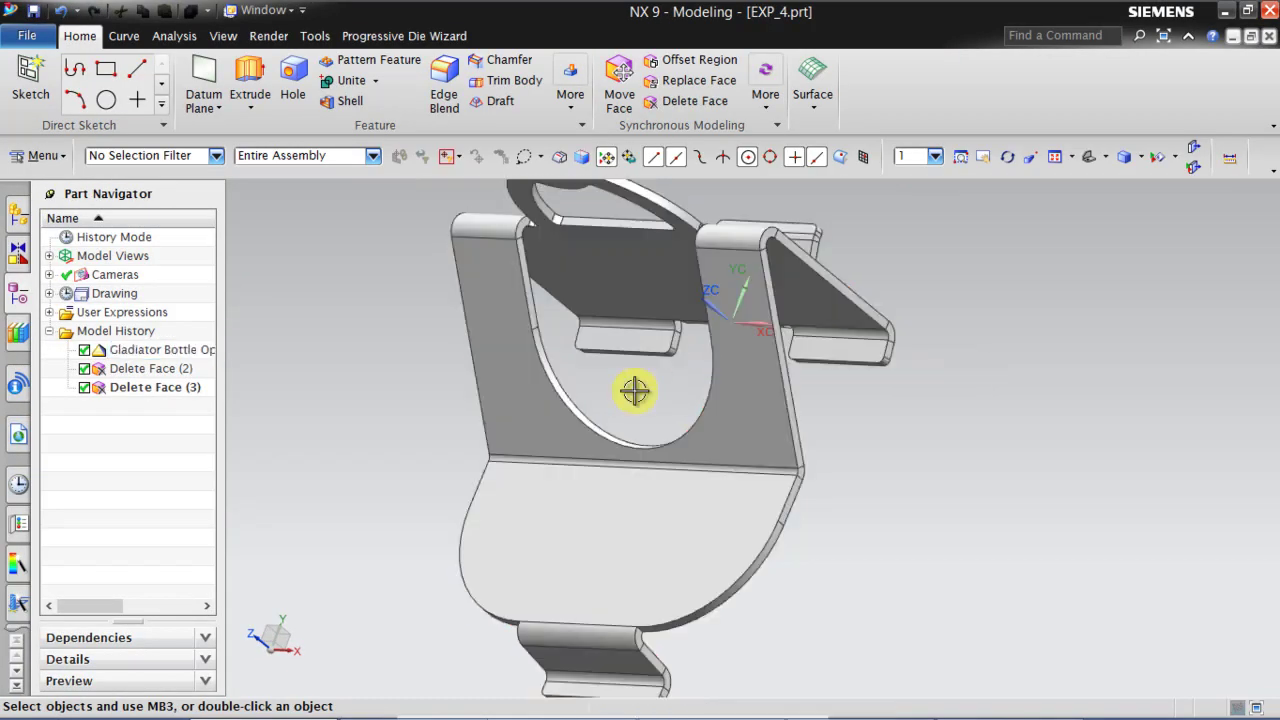
{"action": "mouse_move", "coordinate": [598, 400]}
{"action": "middle_mouse_down"}
{"action": "mouse_move", "coordinate": [717, 336]}
{"action": "mouse_move", "coordinate": [663, 337]}
{"action": "mouse_move", "coordinate": [563, 371]}
{"action": "mouse_move", "coordinate": [593, 331]}
{"action": "mouse_move", "coordinate": [534, 380]}
{"action": "mouse_move", "coordinate": [500, 380]}
{"action": "mouse_move", "coordinate": [506, 341]}
{"action": "mouse_move", "coordinate": [580, 334]}
{"action": "middle_mouse_up"}
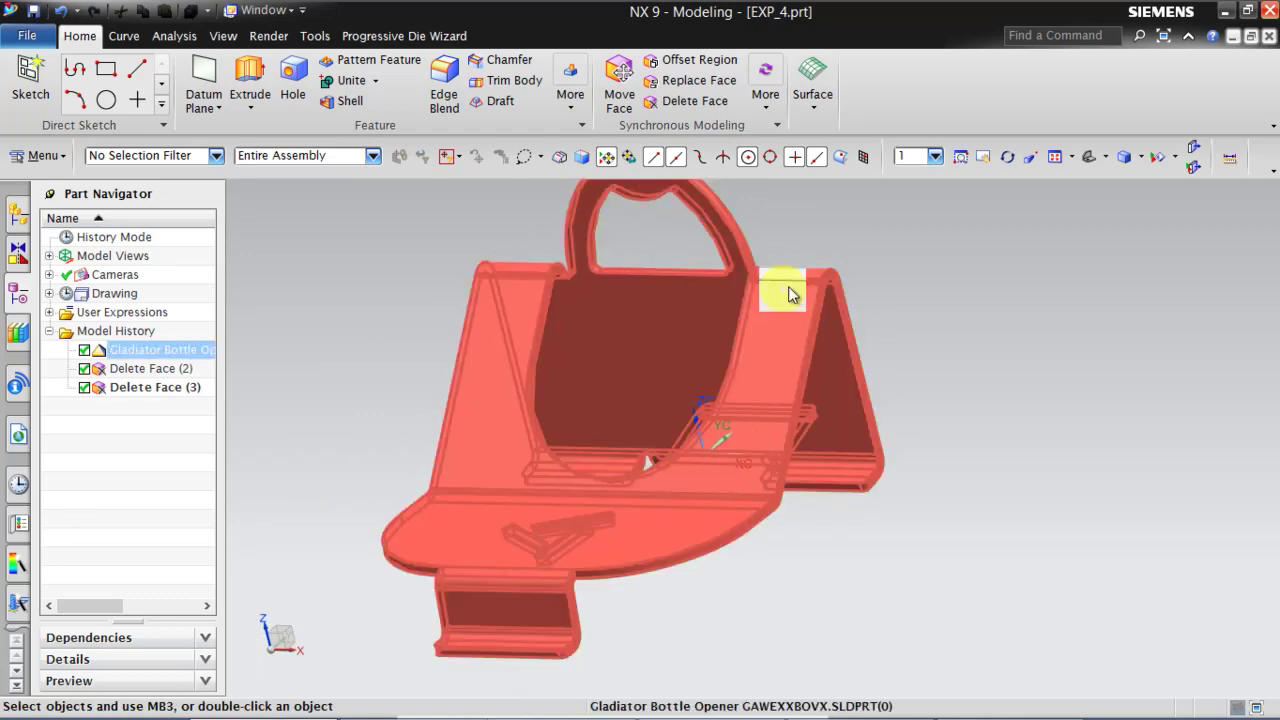
{"action": "middle_click_drag", "start_coordinate": [808, 261], "coordinate": [743, 538]}
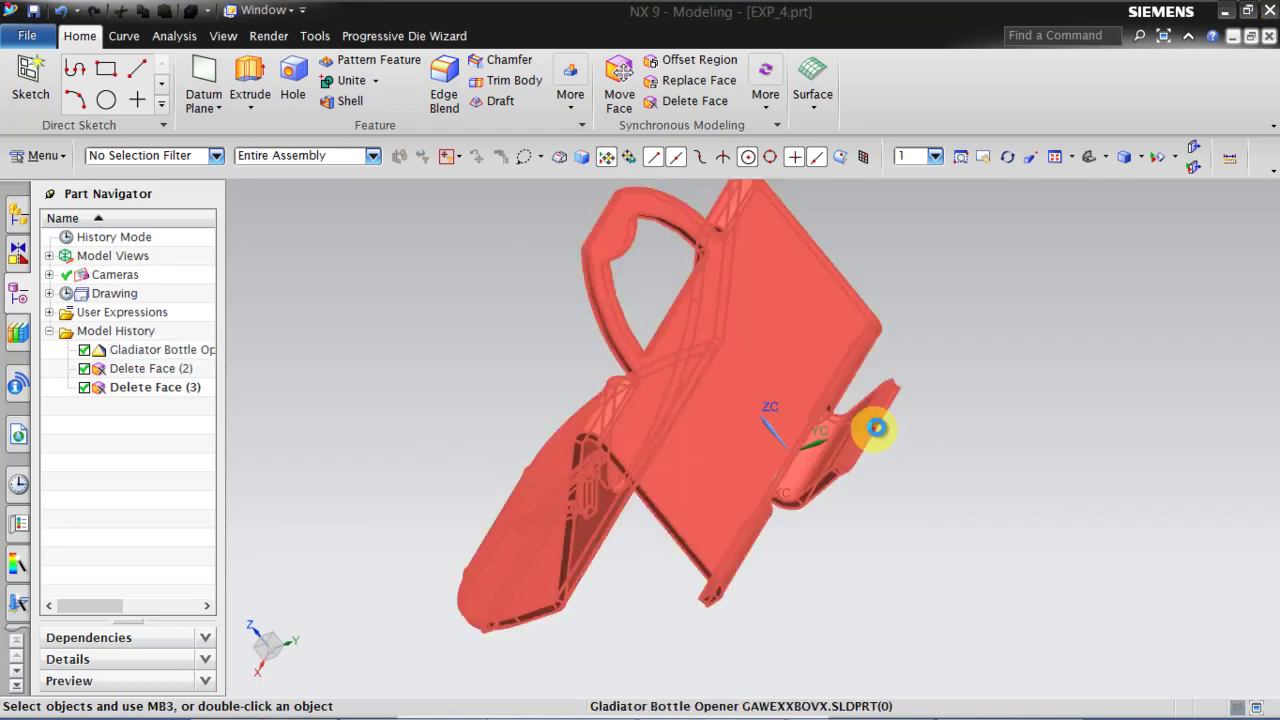
{"action": "middle_click_drag", "start_coordinate": [890, 427], "coordinate": [931, 429]}
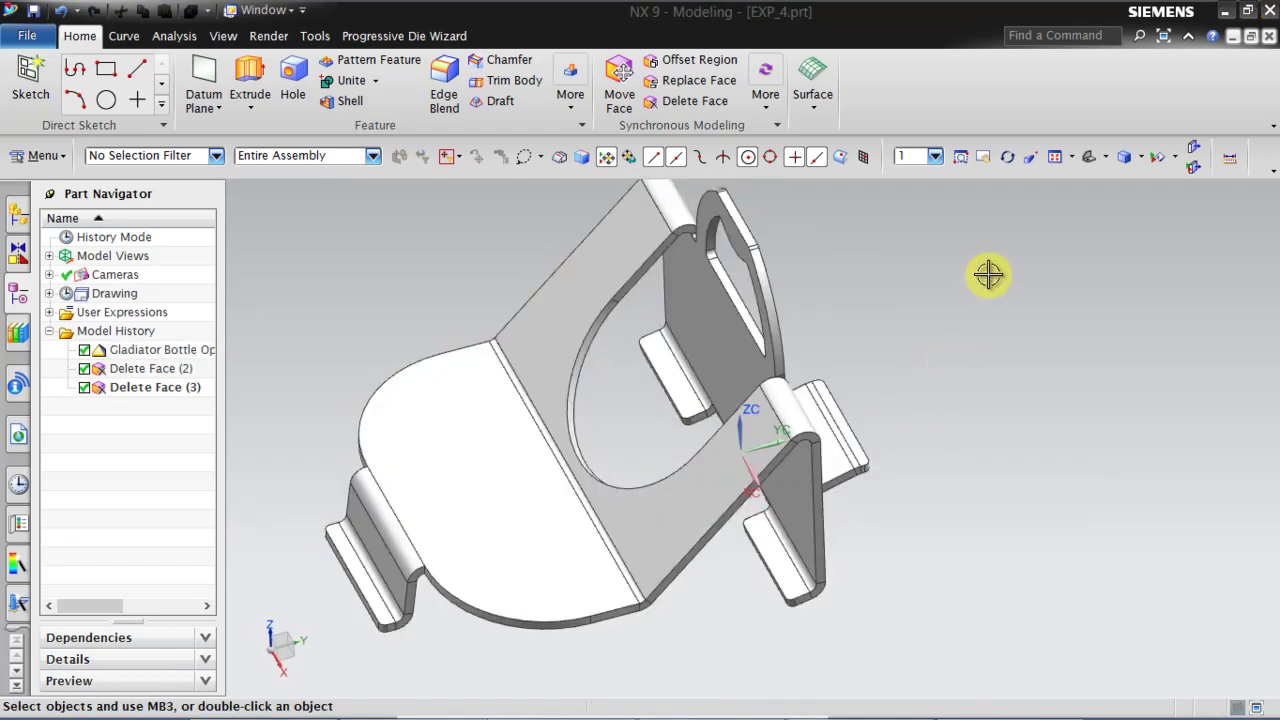
{"action": "right_click", "coordinate": [988, 274]}
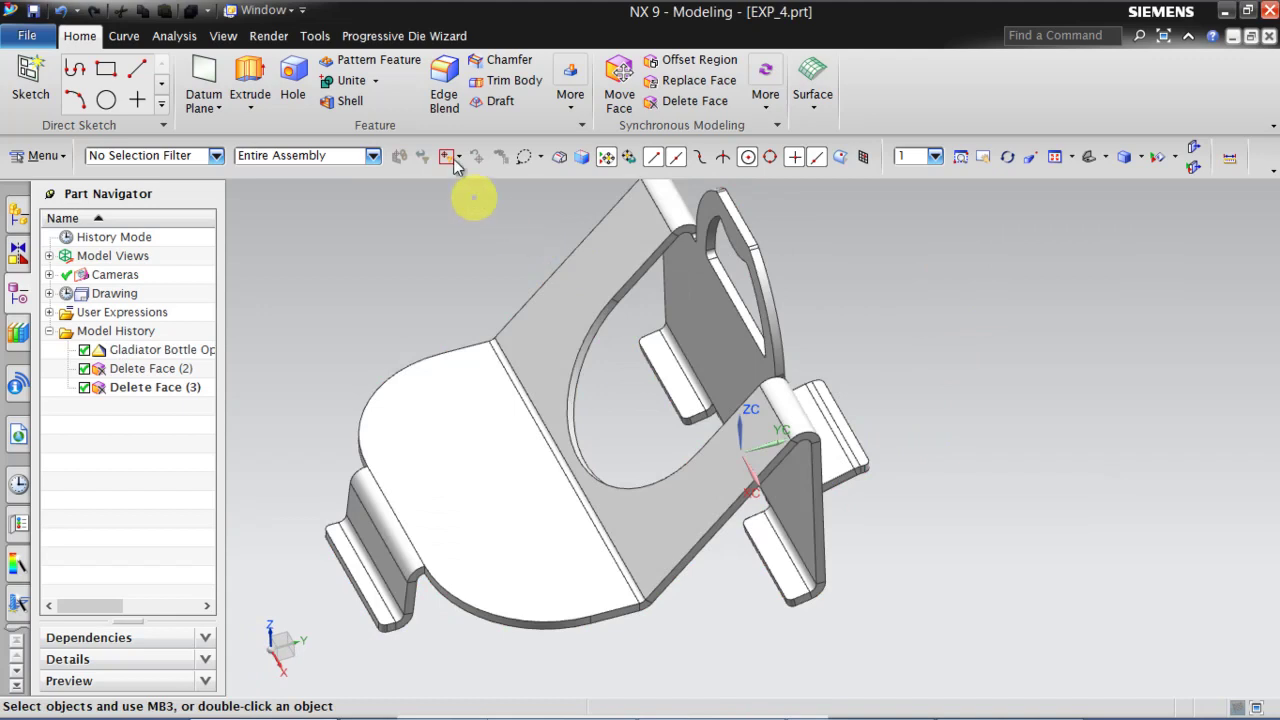
Step: Run Direct Unfolding's Convert to Sheet Metal on the bottle opener, seeded from the flat base face
{"action": "left_click", "coordinate": [413, 38]}
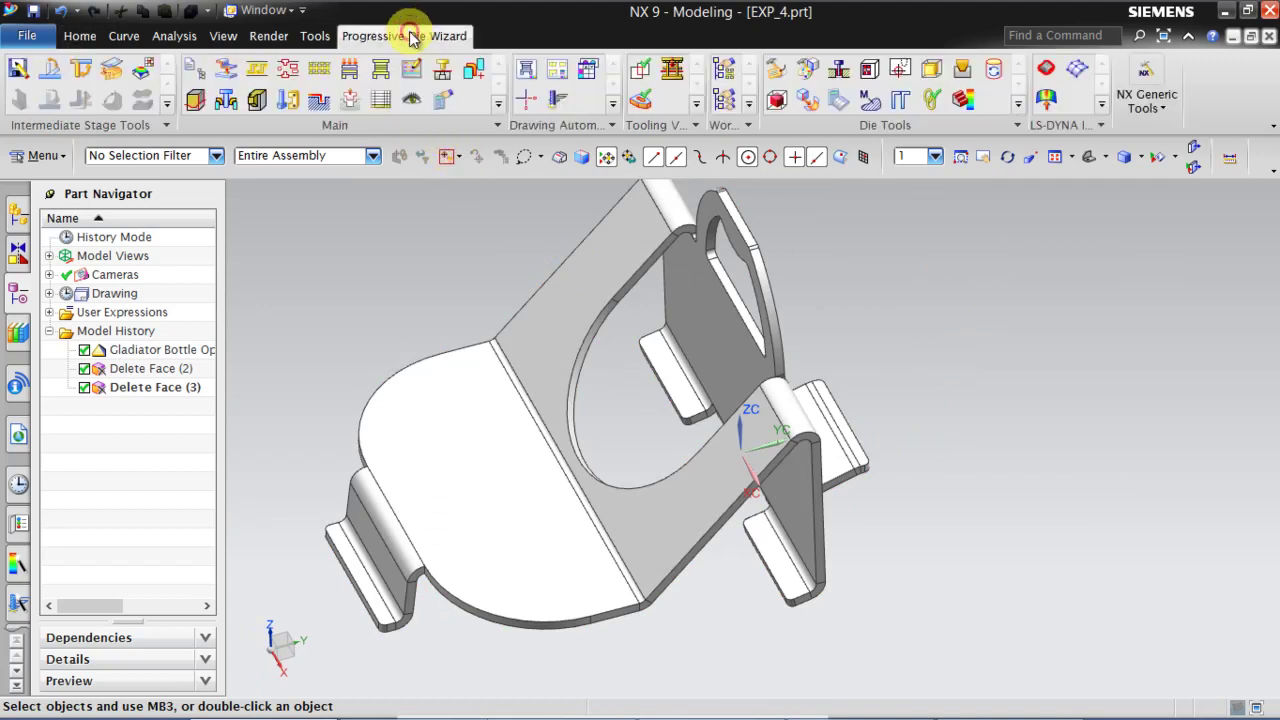
{"action": "left_click", "coordinate": [48, 70]}
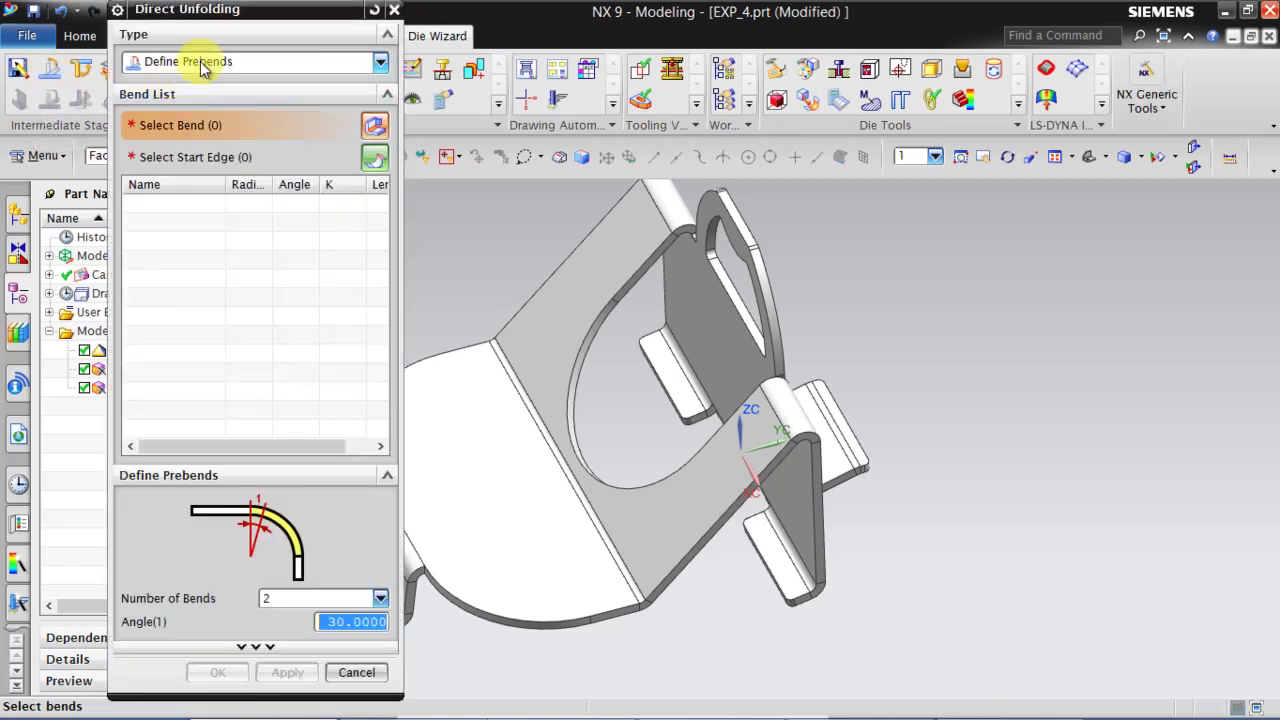
{"action": "left_click", "coordinate": [203, 62]}
{"action": "left_click", "coordinate": [206, 84]}
{"action": "middle_click_drag", "start_coordinate": [529, 223], "coordinate": [1213, 287]}
{"action": "middle_click_drag", "start_coordinate": [820, 266], "coordinate": [620, 320]}
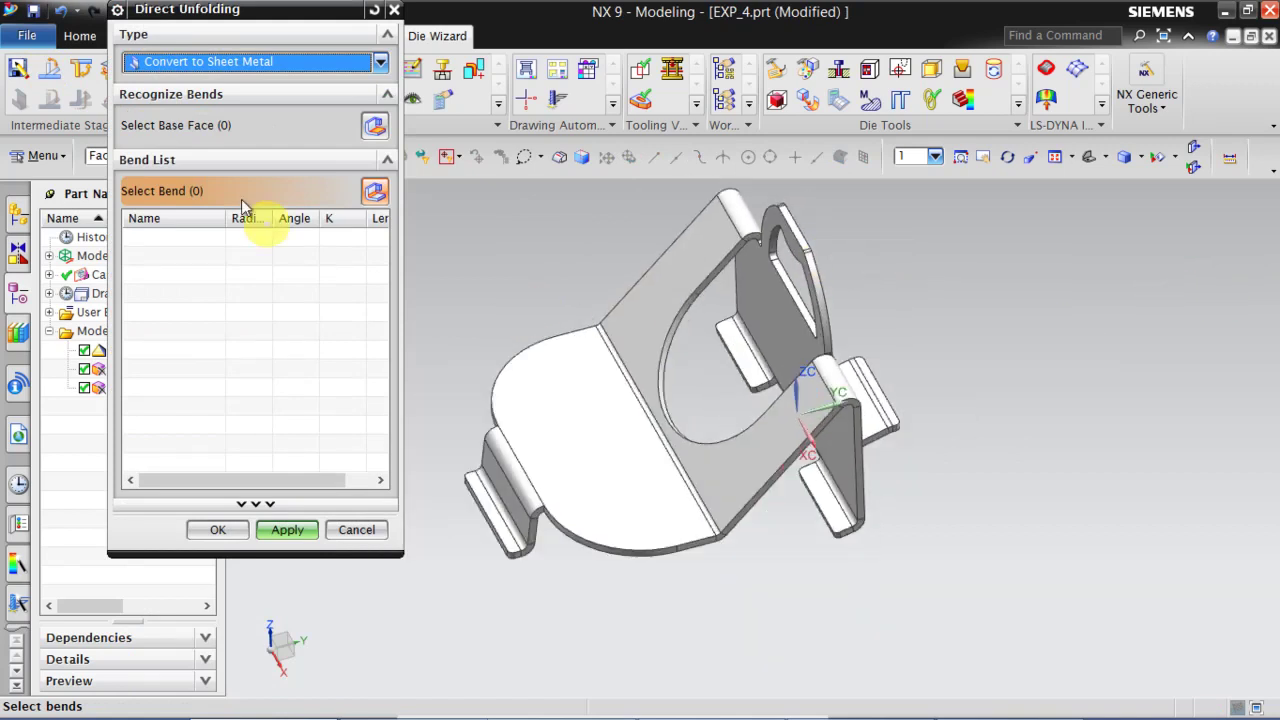
{"action": "left_click", "coordinate": [603, 449]}
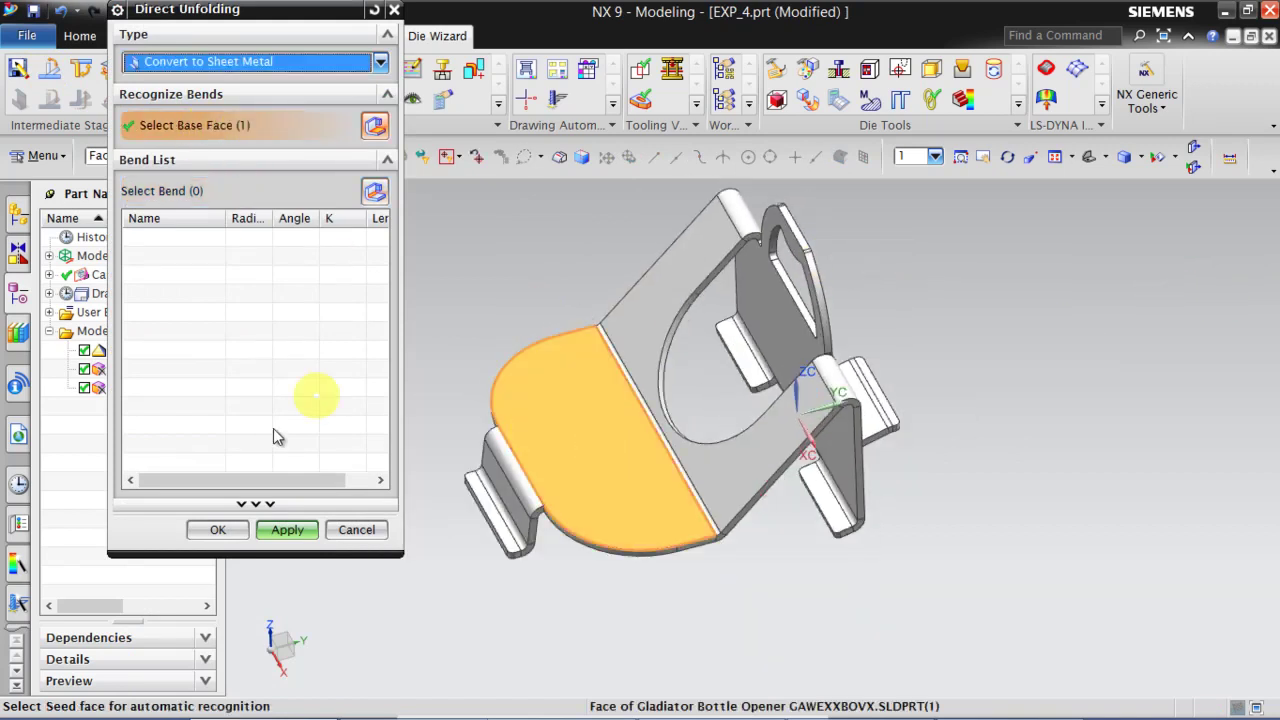
{"action": "left_click", "coordinate": [292, 530]}
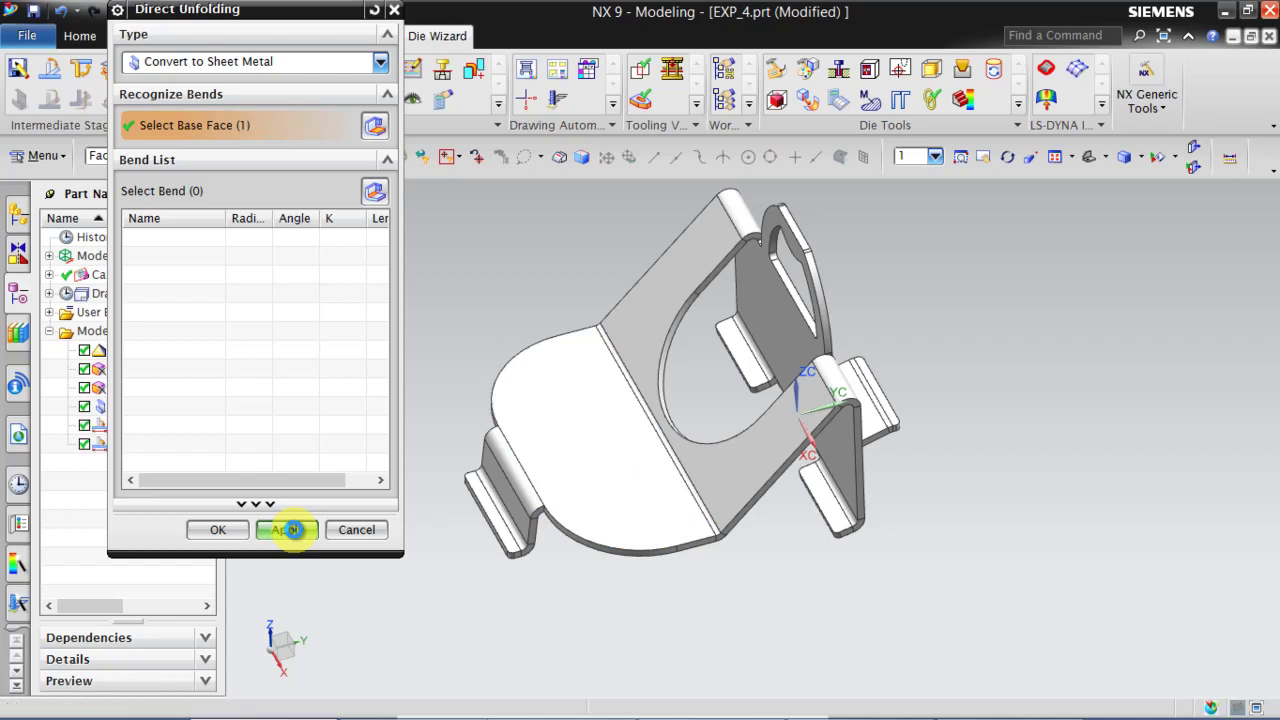
{"action": "left_click", "coordinate": [290, 530]}
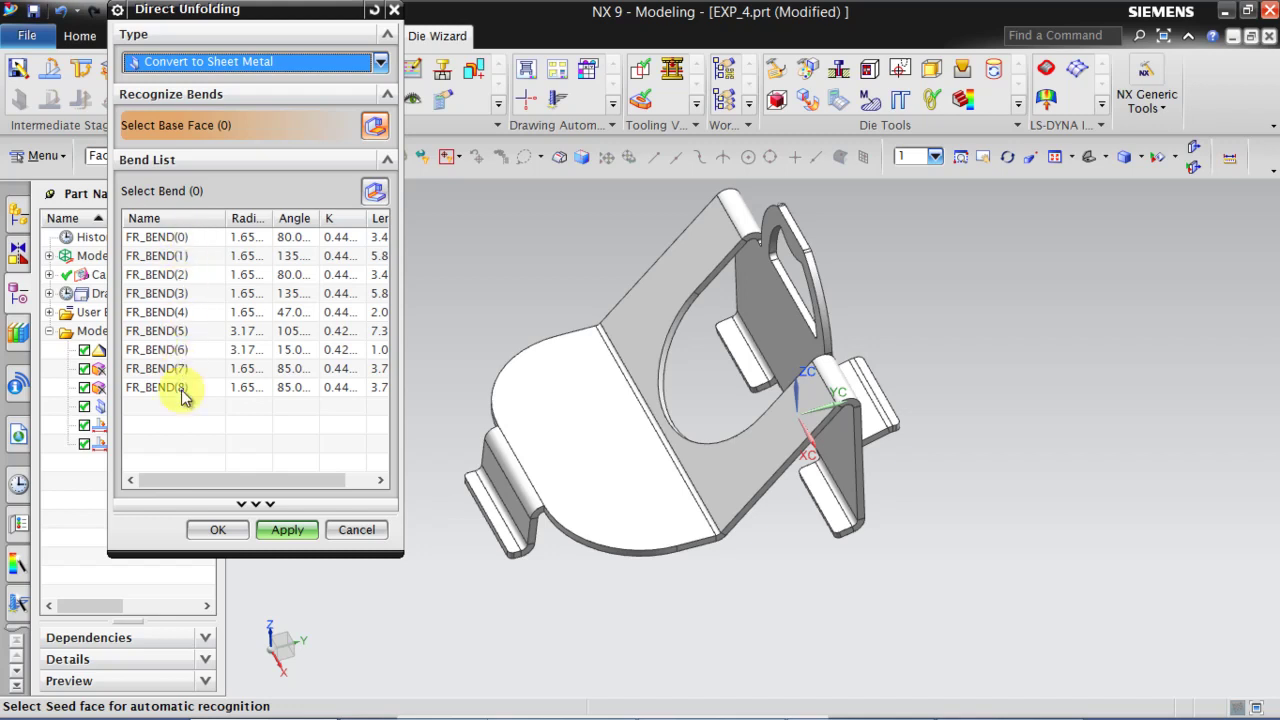
Step: Merge the paired 135° bends FR_BEND(1) and FR_BEND(3) with Merge Bends
{"action": "left_click", "coordinate": [168, 256]}
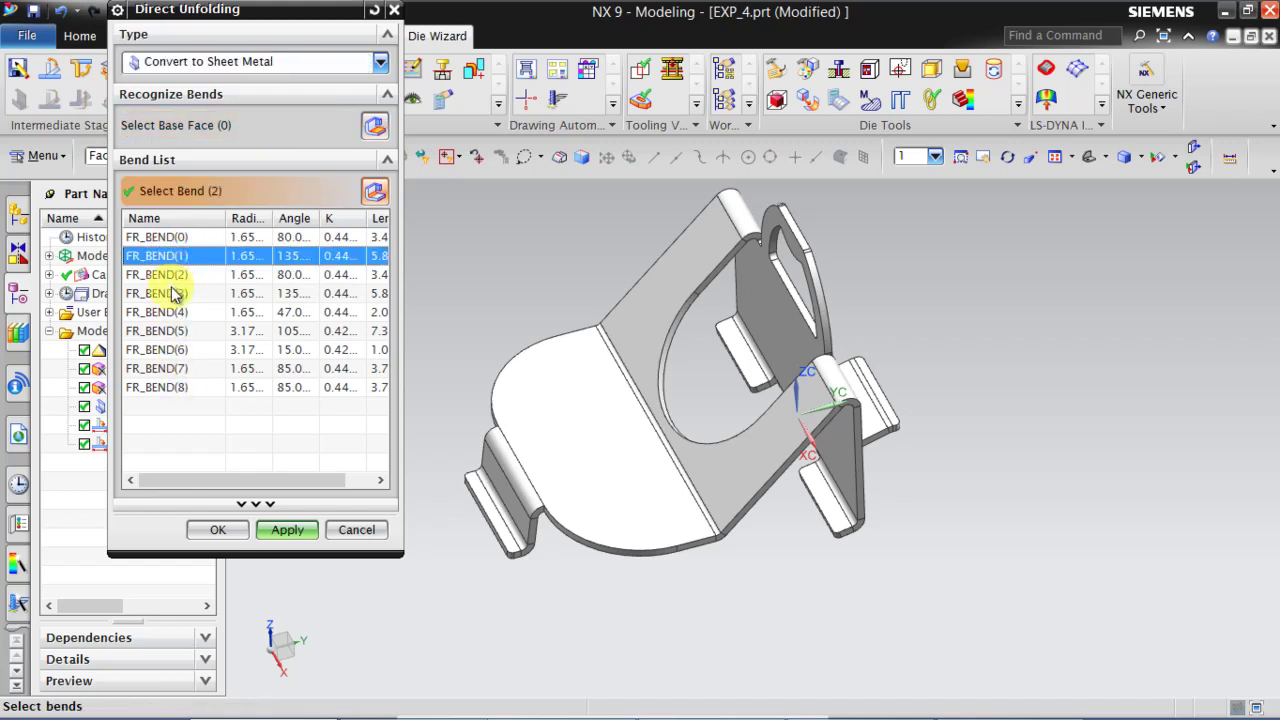
{"action": "left_click", "coordinate": [172, 293]}
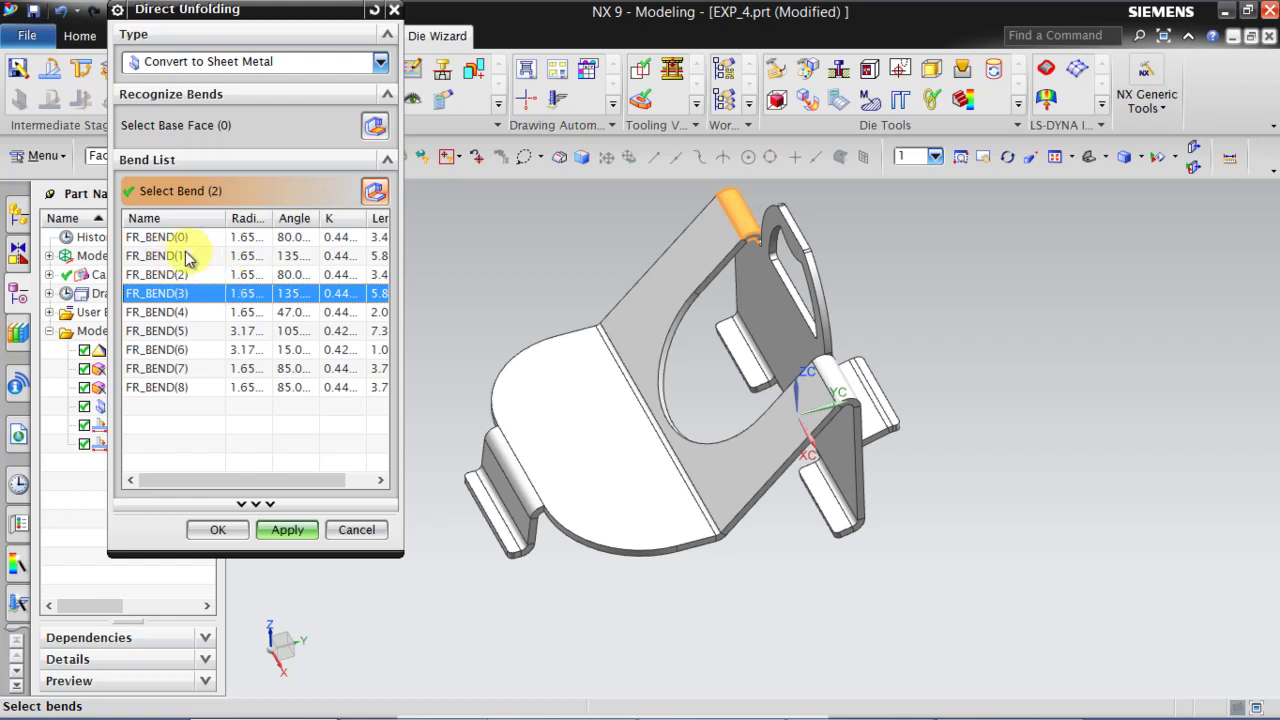
{"action": "left_click", "coordinate": [172, 256], "text": "ctrl"}
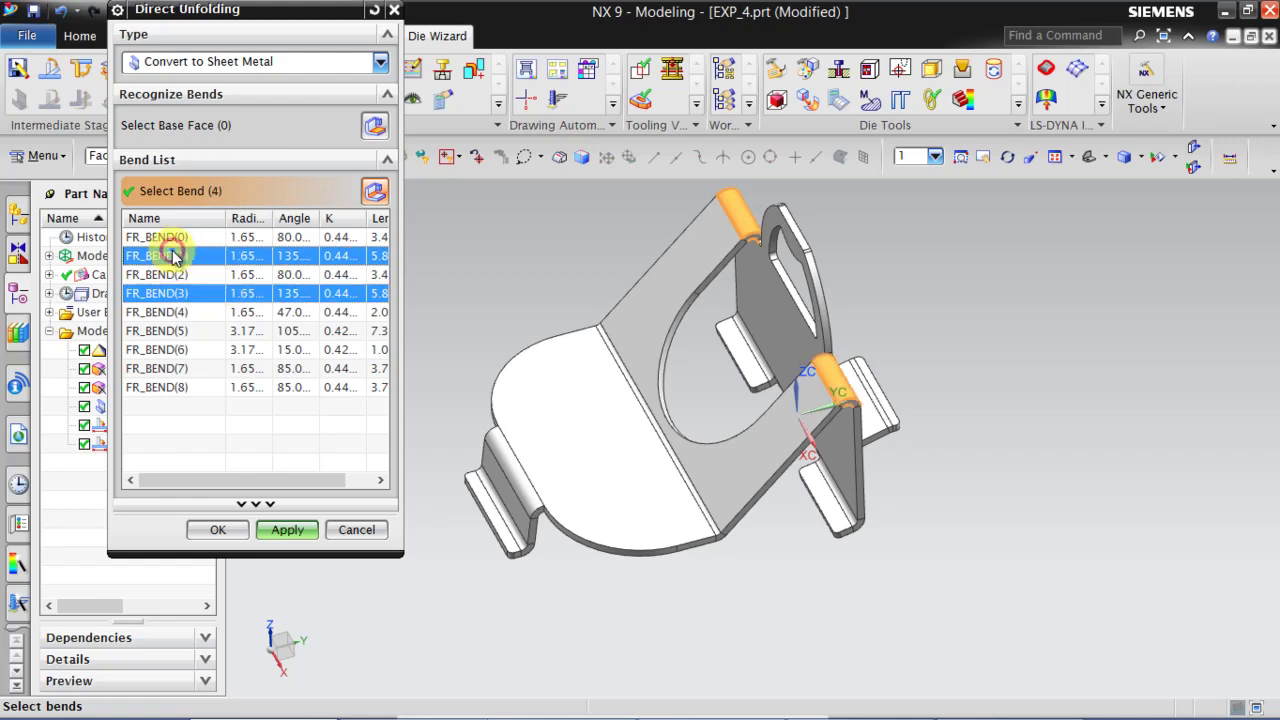
{"action": "left_click", "coordinate": [228, 63]}
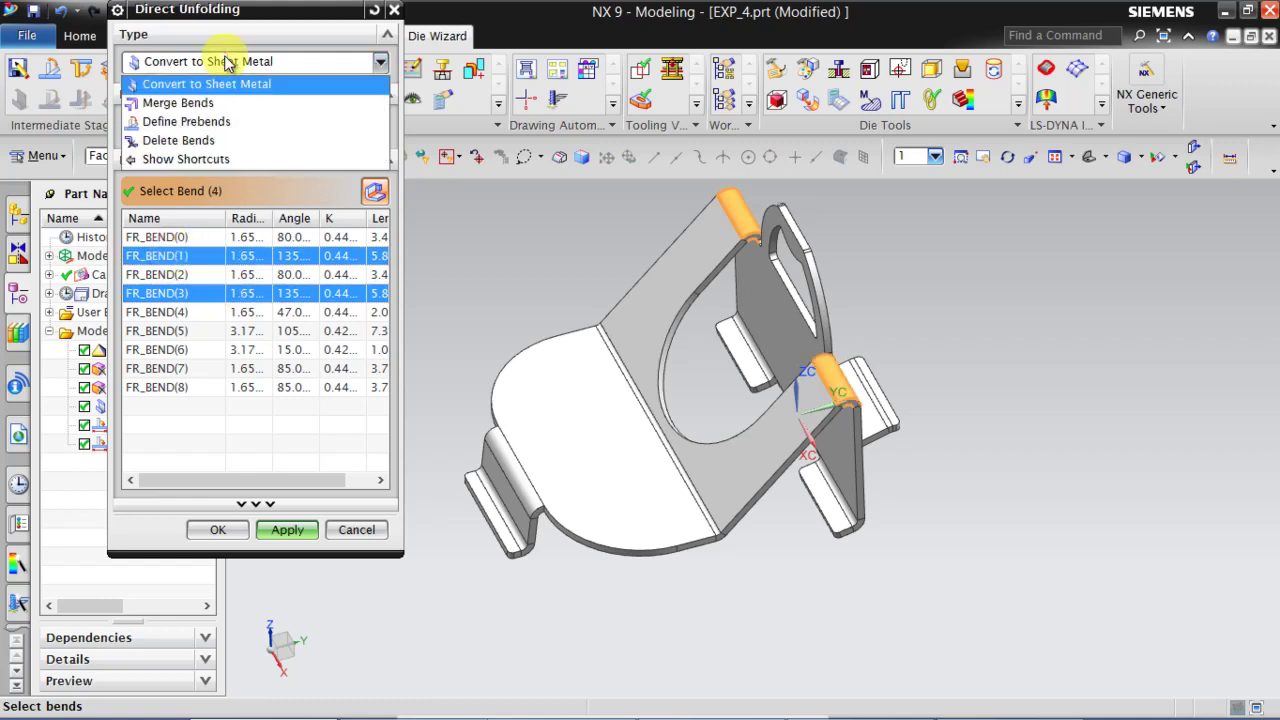
{"action": "left_click", "coordinate": [196, 107]}
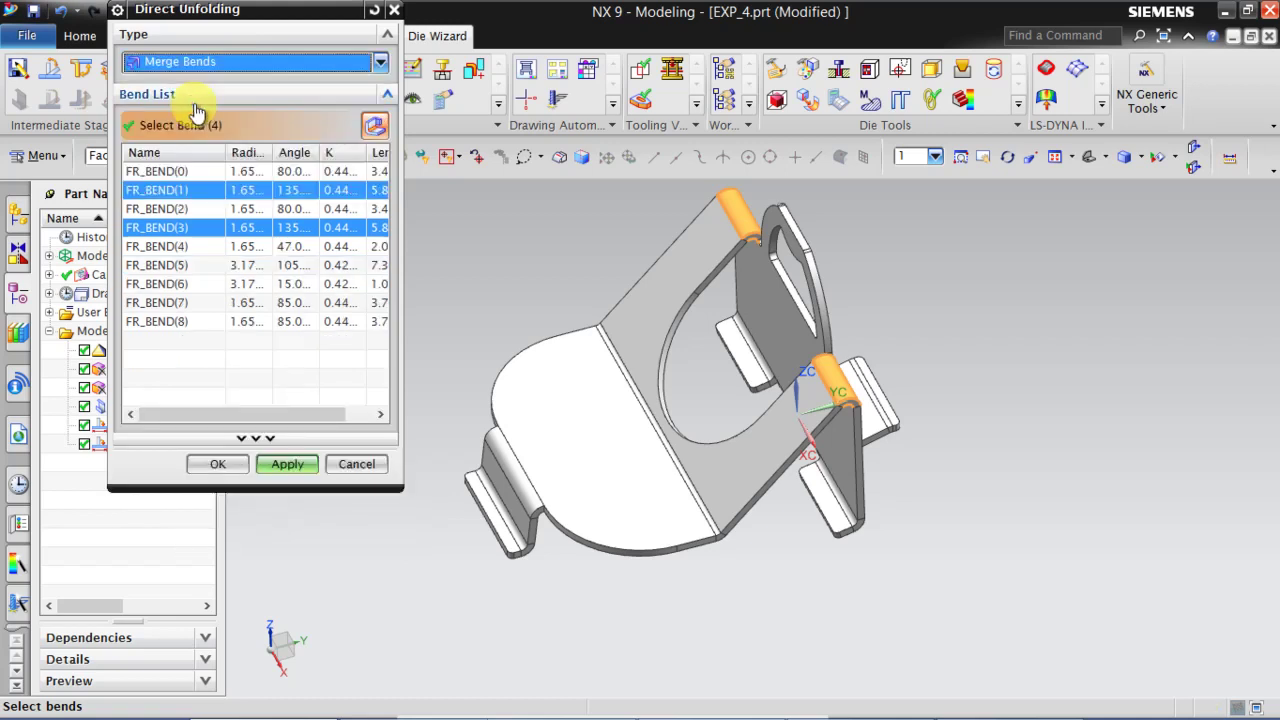
{"action": "left_click", "coordinate": [292, 465]}
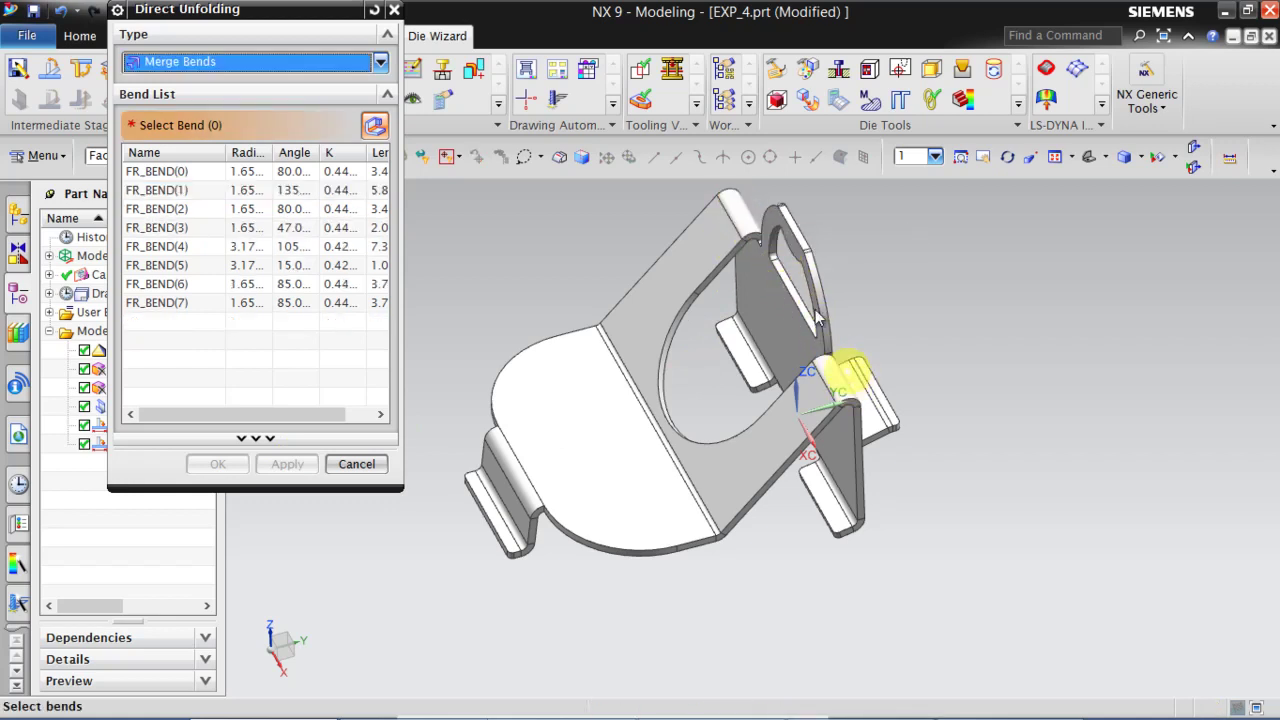
Step: Merge the paired 80° bends FR_BEND(0) and FR_BEND(2), leaving seven bends
{"action": "middle_click_drag", "start_coordinate": [639, 339], "coordinate": [694, 329]}
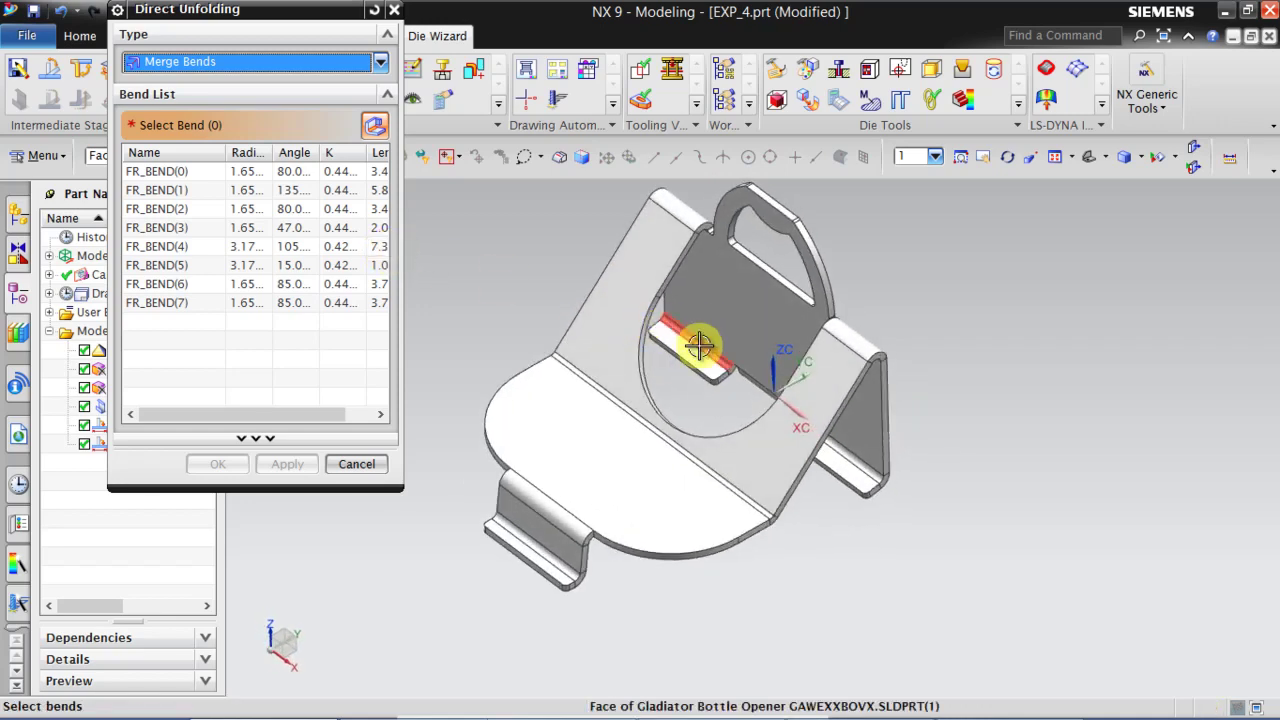
{"action": "left_click", "coordinate": [168, 172]}
{"action": "left_click", "coordinate": [171, 209], "text": "ctrl"}
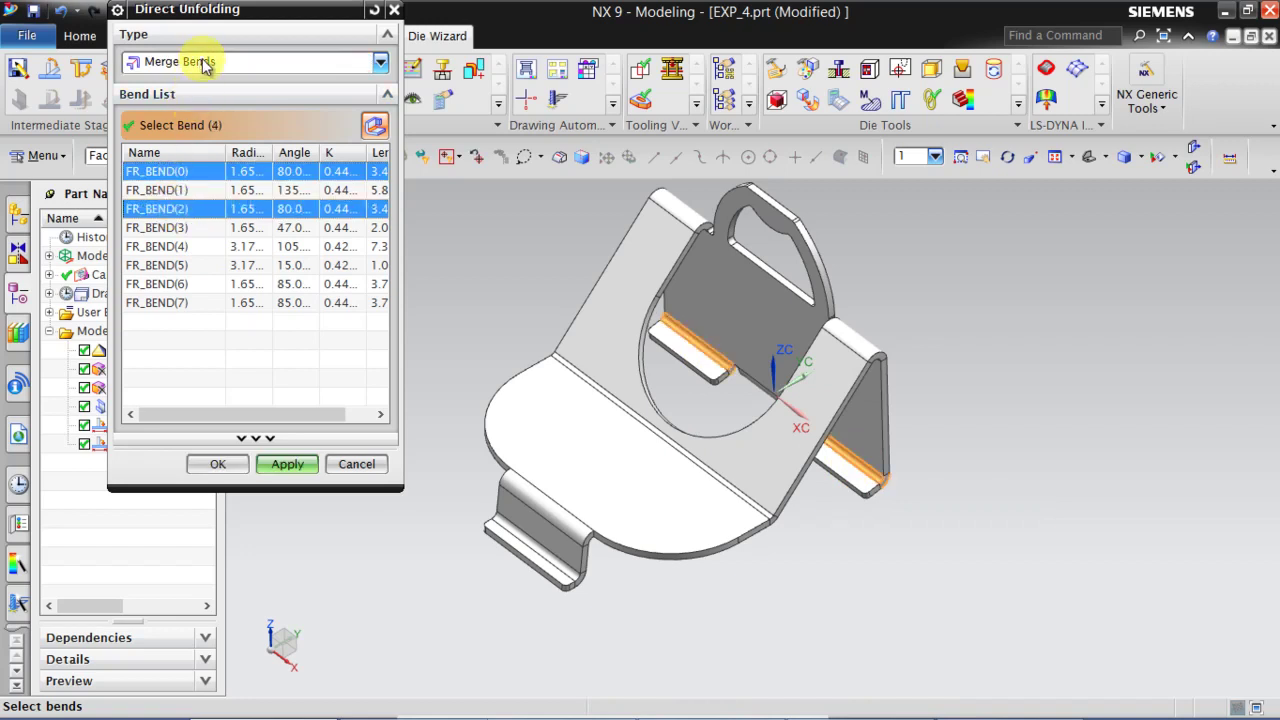
{"action": "left_click", "coordinate": [287, 464]}
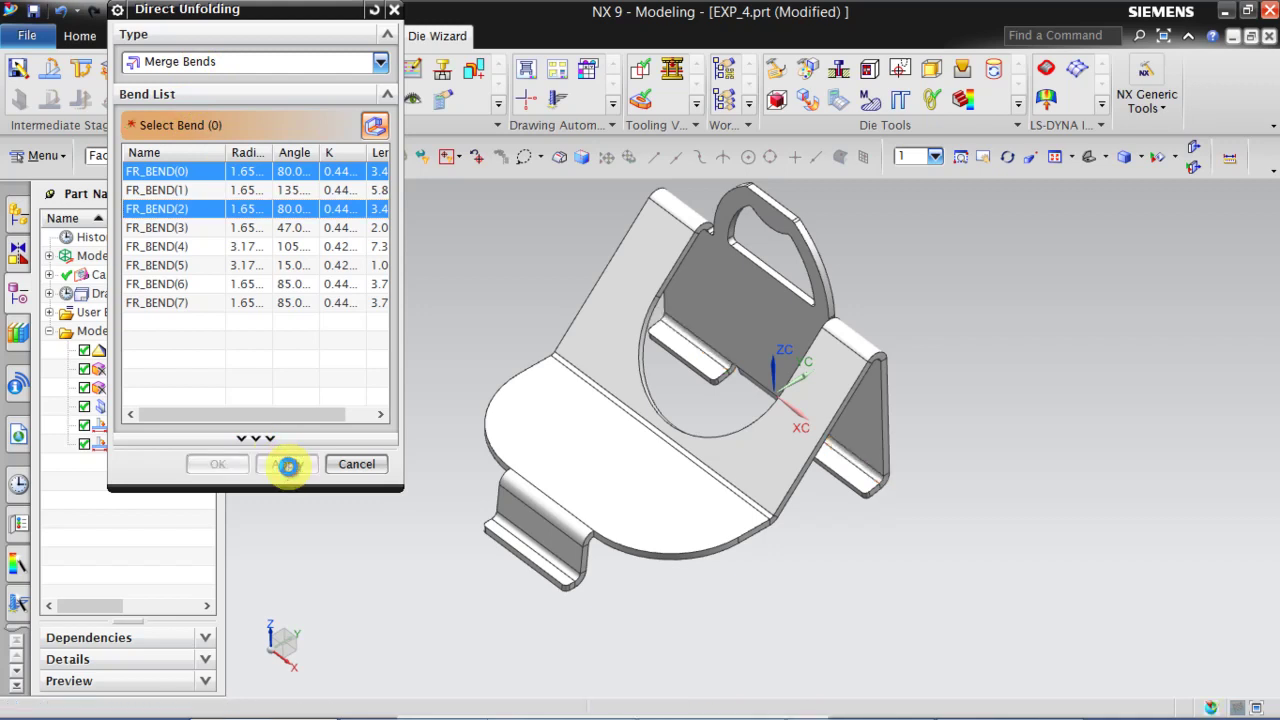
{"action": "left_click", "coordinate": [287, 465]}
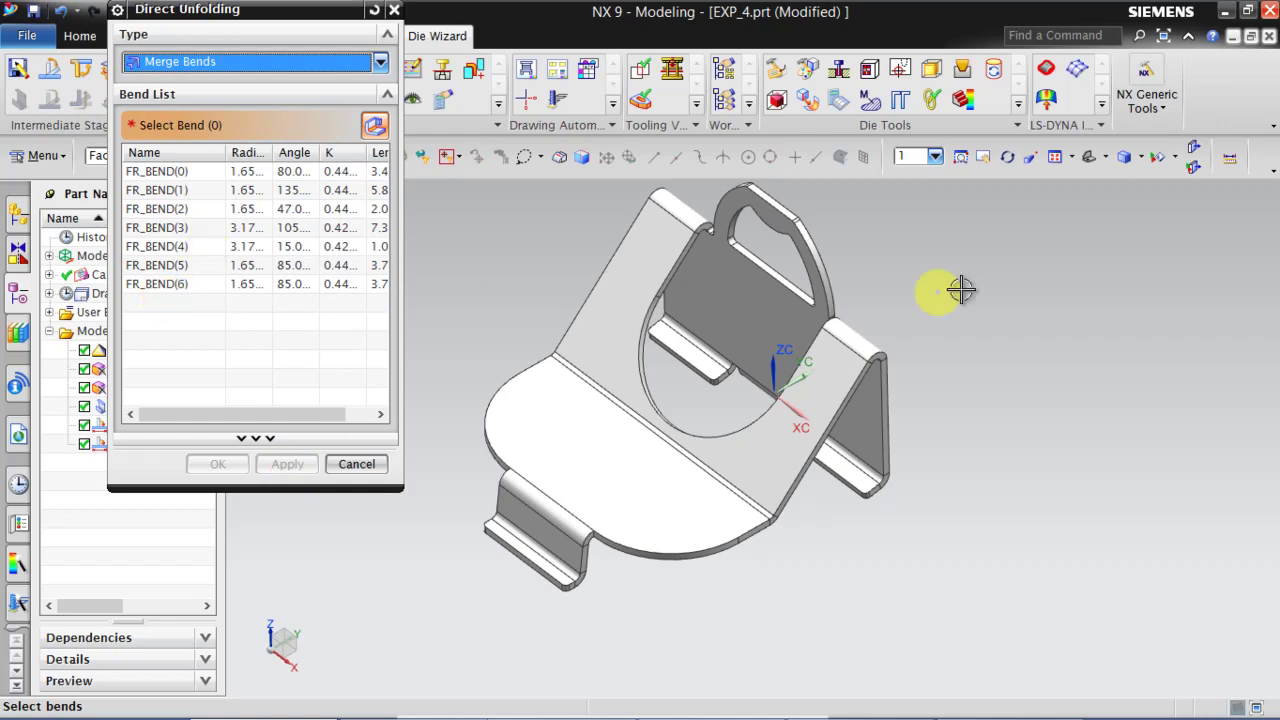
{"action": "middle_click_drag", "start_coordinate": [898, 323], "coordinate": [757, 337]}
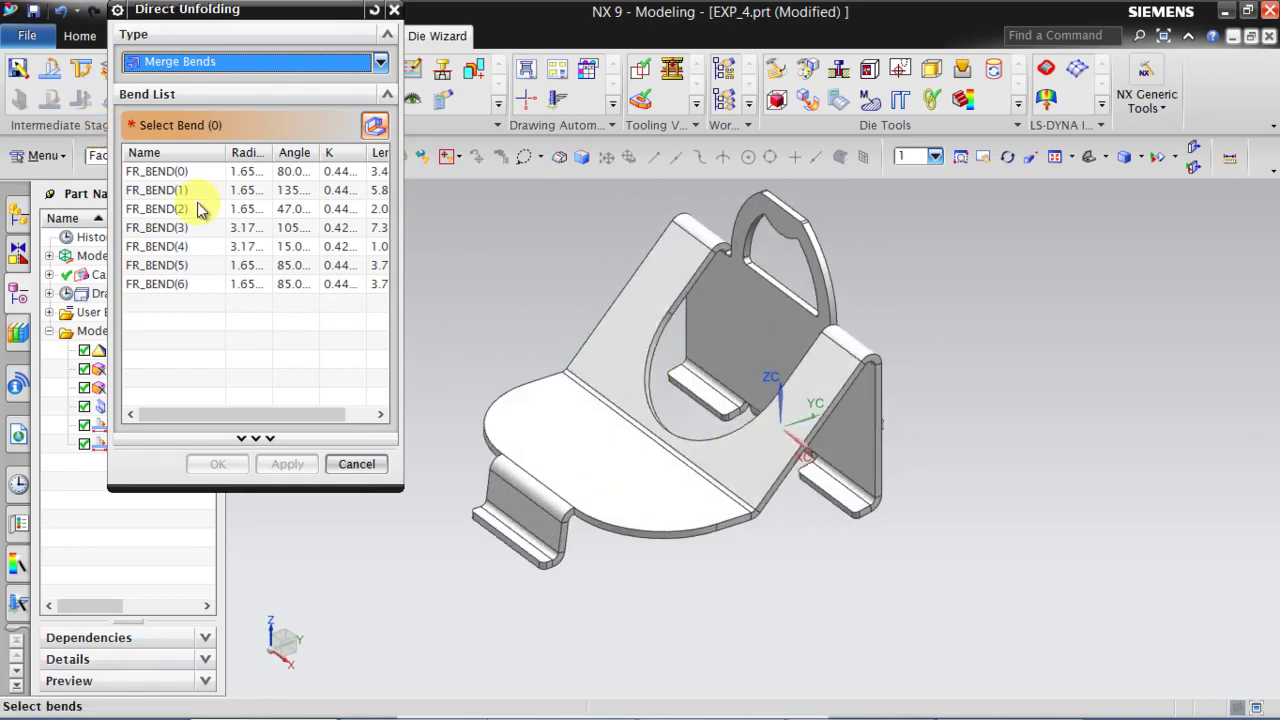
Step: Define prebends on FR_BEND(5) with Angle(1) 45°, starting at its upper edge, giving 45° and 40°
{"action": "left_click", "coordinate": [520, 478]}
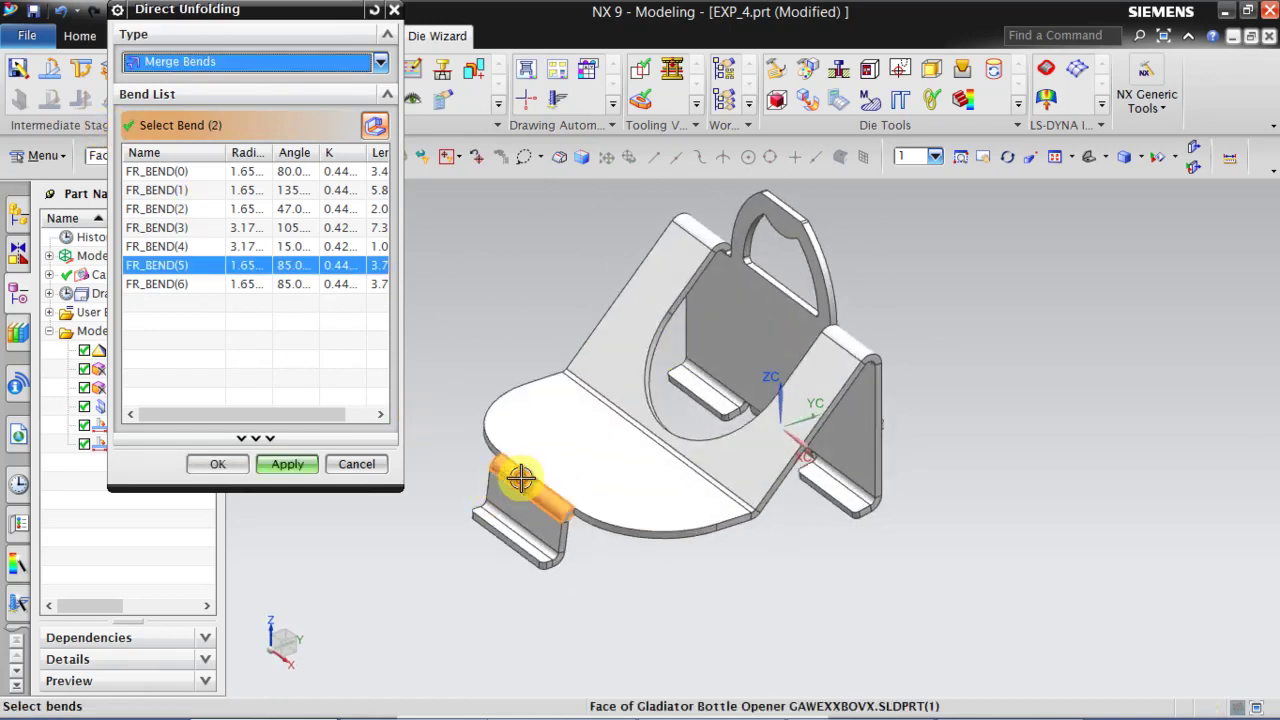
{"action": "left_click", "coordinate": [190, 60]}
{"action": "left_click", "coordinate": [203, 124]}
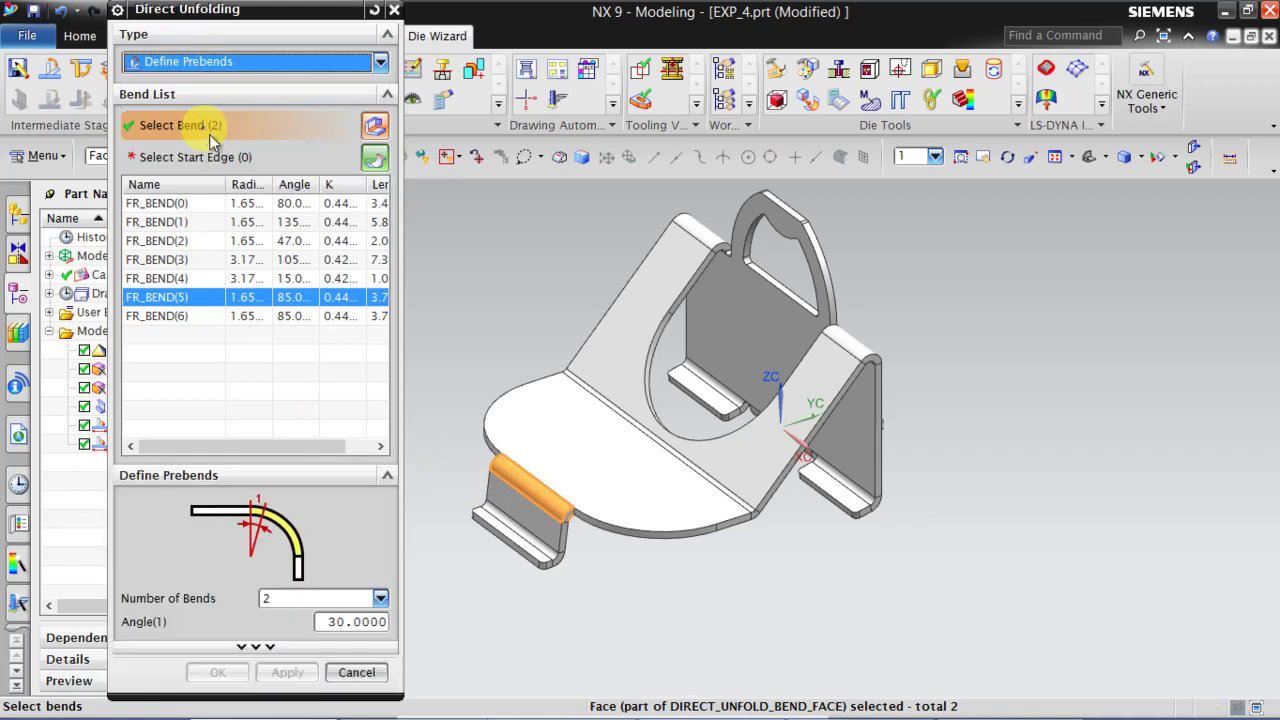
{"action": "double_click", "coordinate": [343, 621]}
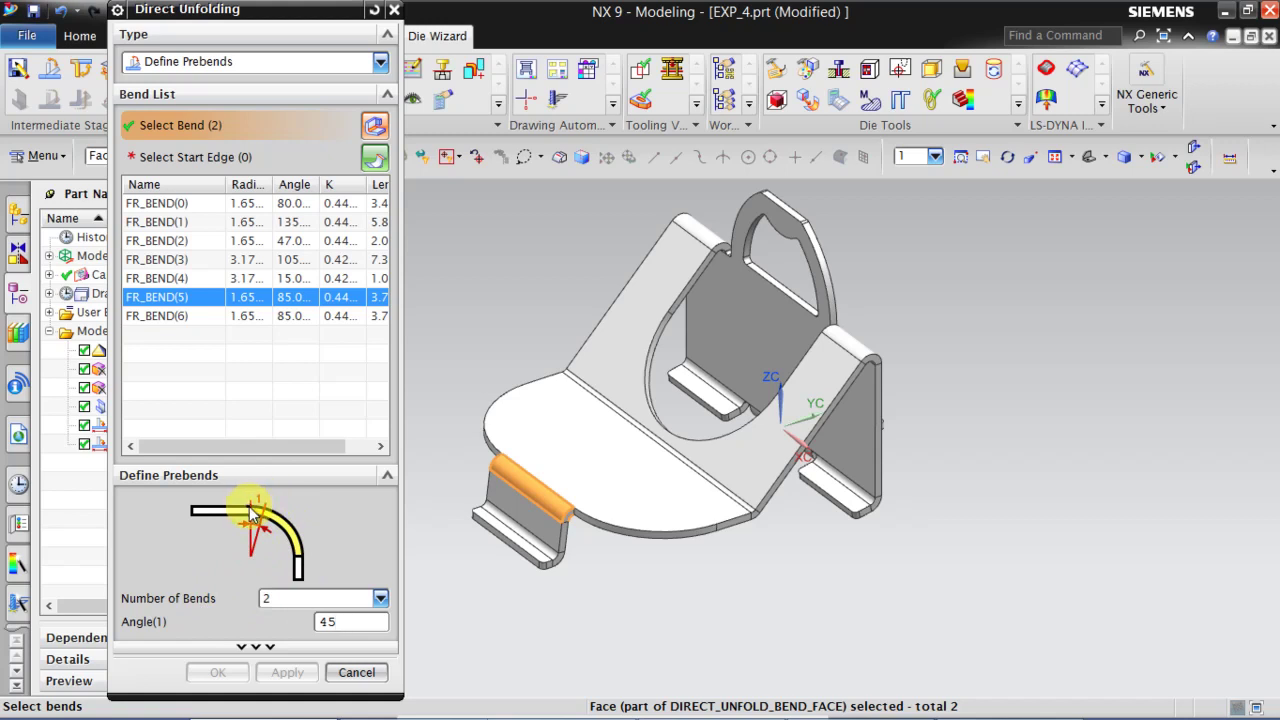
{"action": "left_click", "coordinate": [197, 161]}
{"action": "scroll", "coordinate": [553, 494], "scroll_direction": "up", "scroll_amount": 5}
{"action": "left_click", "coordinate": [551, 450]}
{"action": "left_click", "coordinate": [287, 672]}
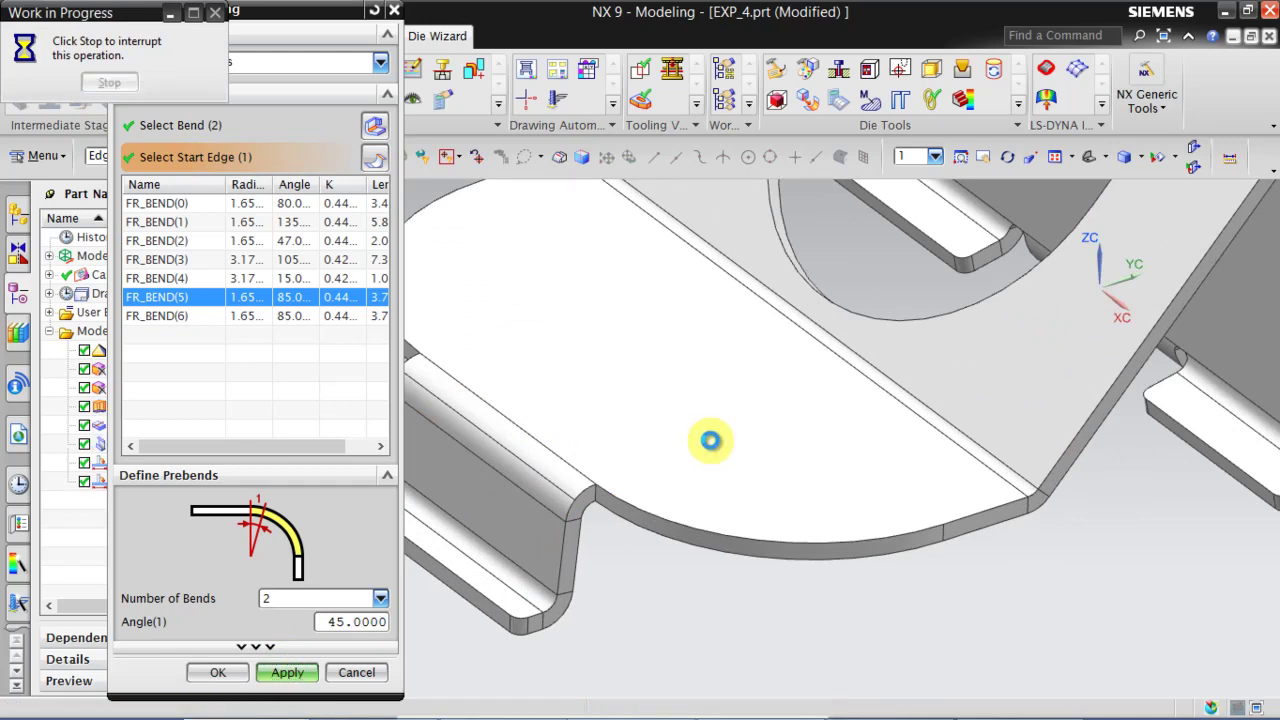
{"action": "scroll", "coordinate": [710, 440], "scroll_direction": "down", "scroll_amount": 5}
{"action": "scroll", "coordinate": [640, 420], "scroll_direction": "up", "scroll_amount": 5}
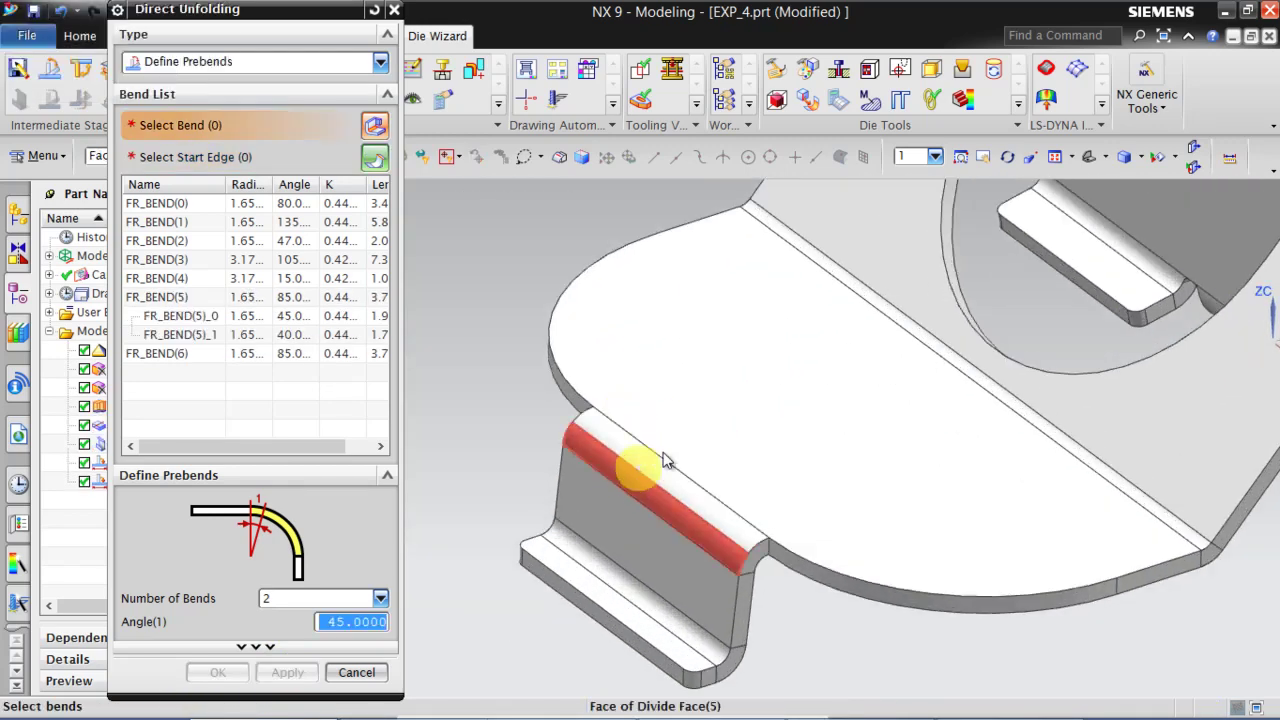
{"action": "scroll", "coordinate": [650, 480], "scroll_direction": "down", "scroll_amount": 5}
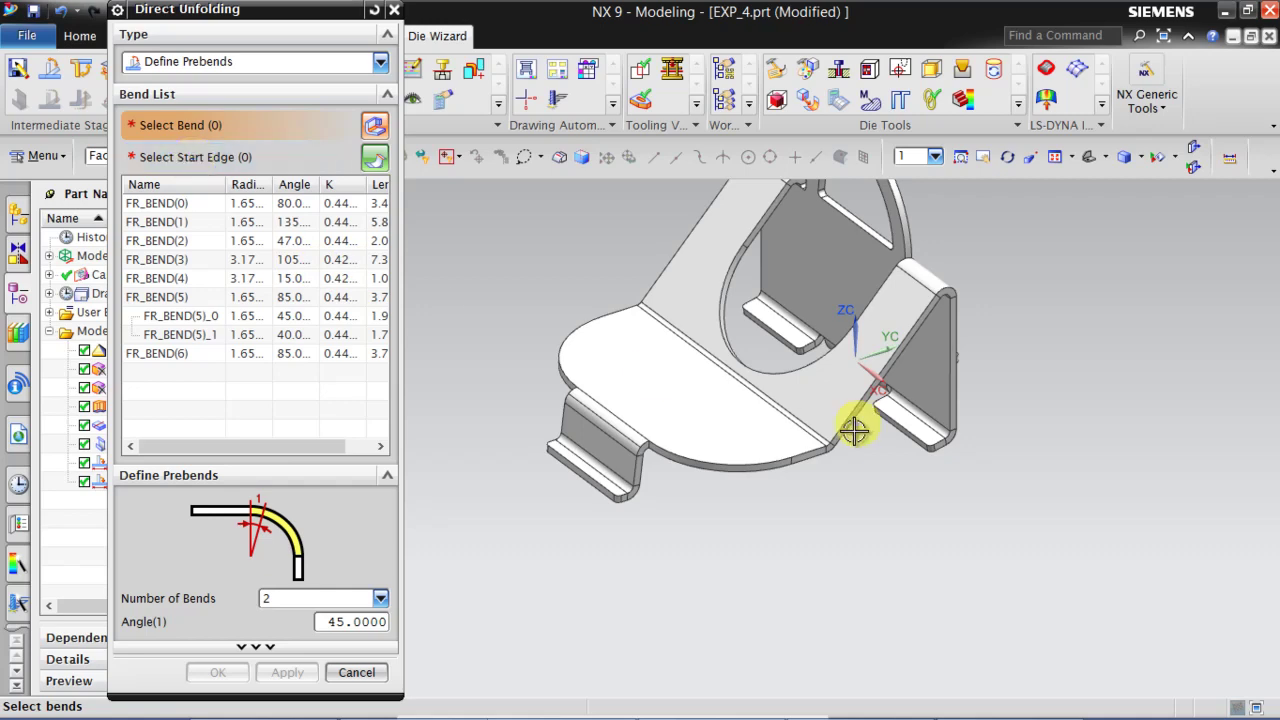
Step: Define prebends on the 47° FR_BEND(2) with Angle(1) 30 and a picked start edge
{"action": "middle_click_drag", "start_coordinate": [852, 432], "coordinate": [806, 425]}
{"action": "middle_click_drag", "start_coordinate": [891, 386], "coordinate": [871, 406]}
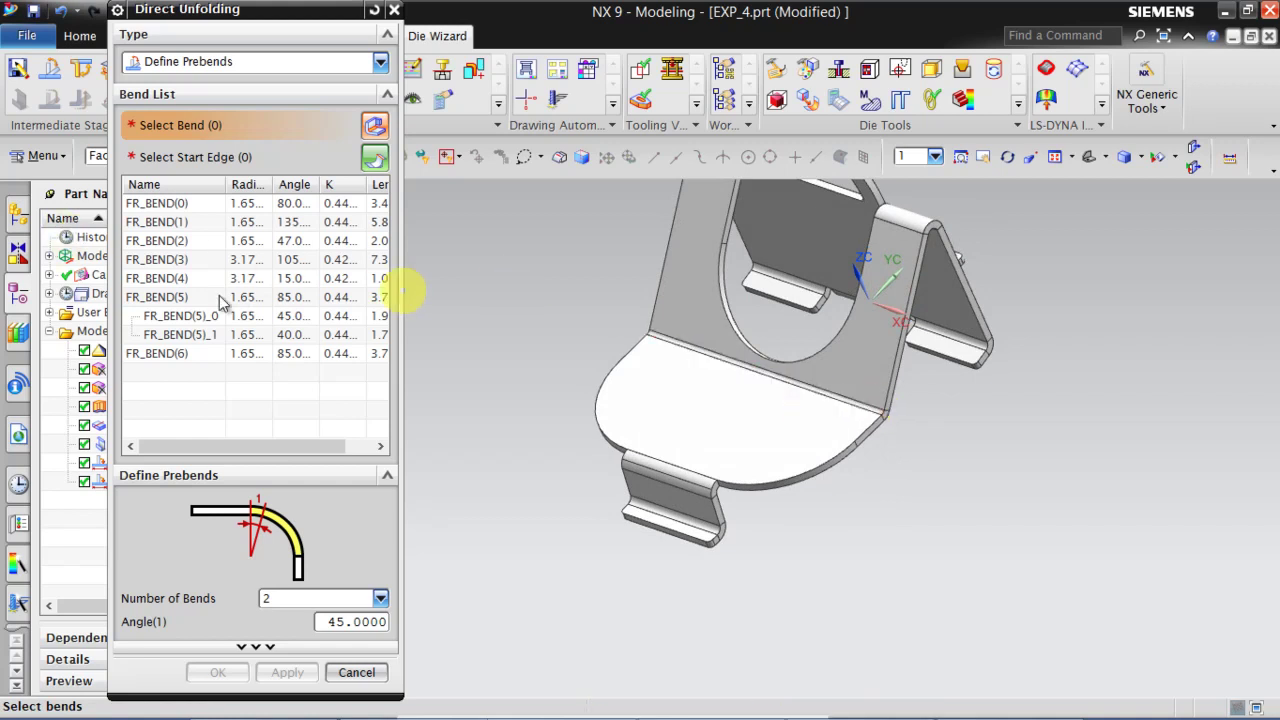
{"action": "left_click", "coordinate": [794, 378]}
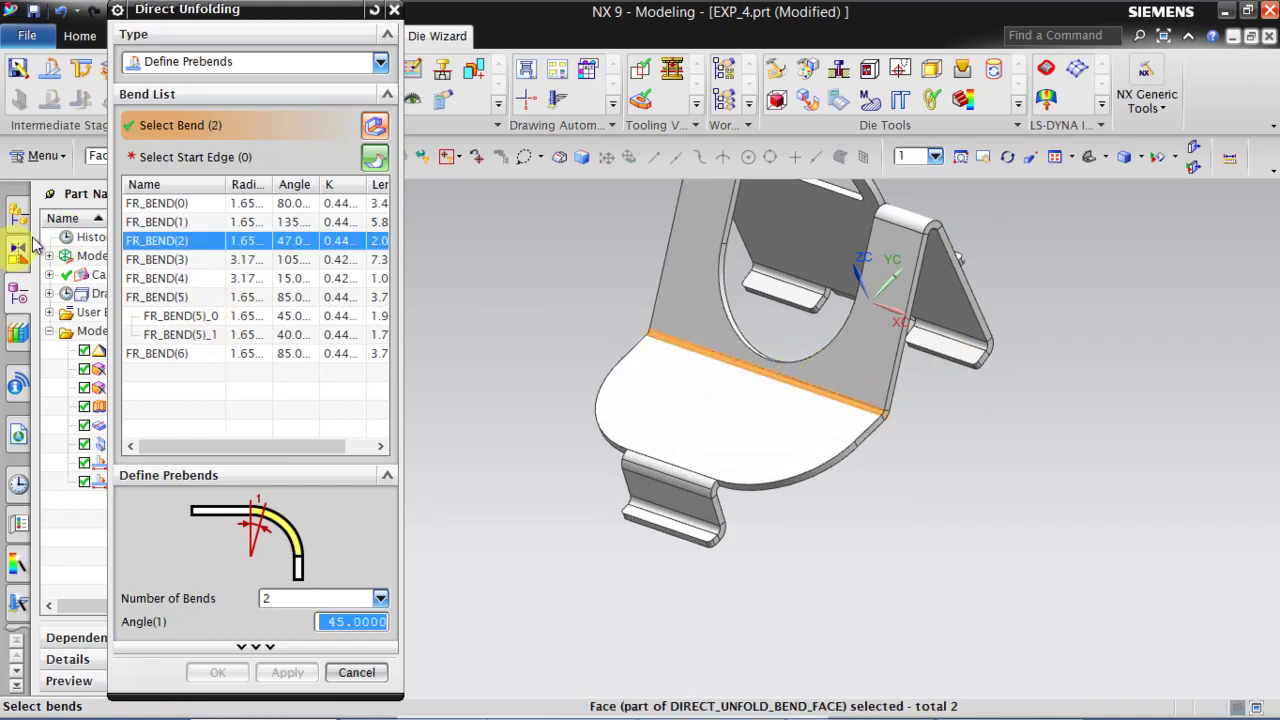
{"action": "left_click", "coordinate": [158, 240]}
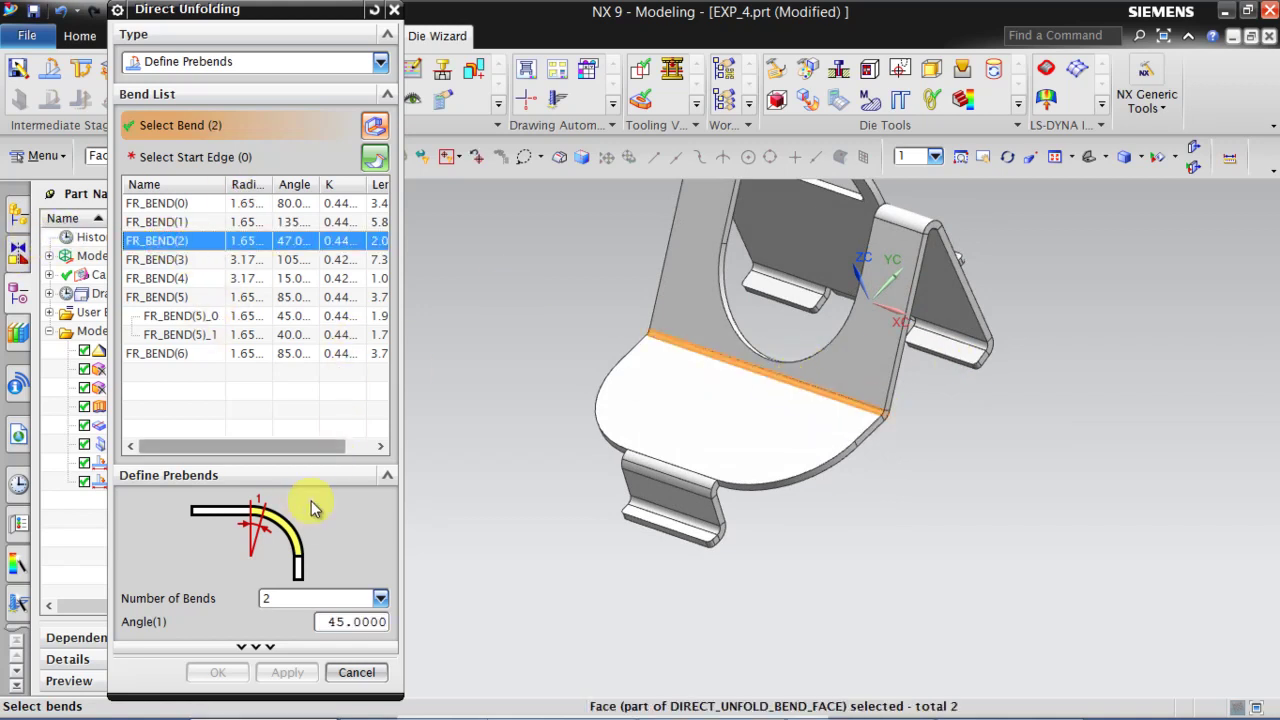
{"action": "left_click", "coordinate": [355, 621]}
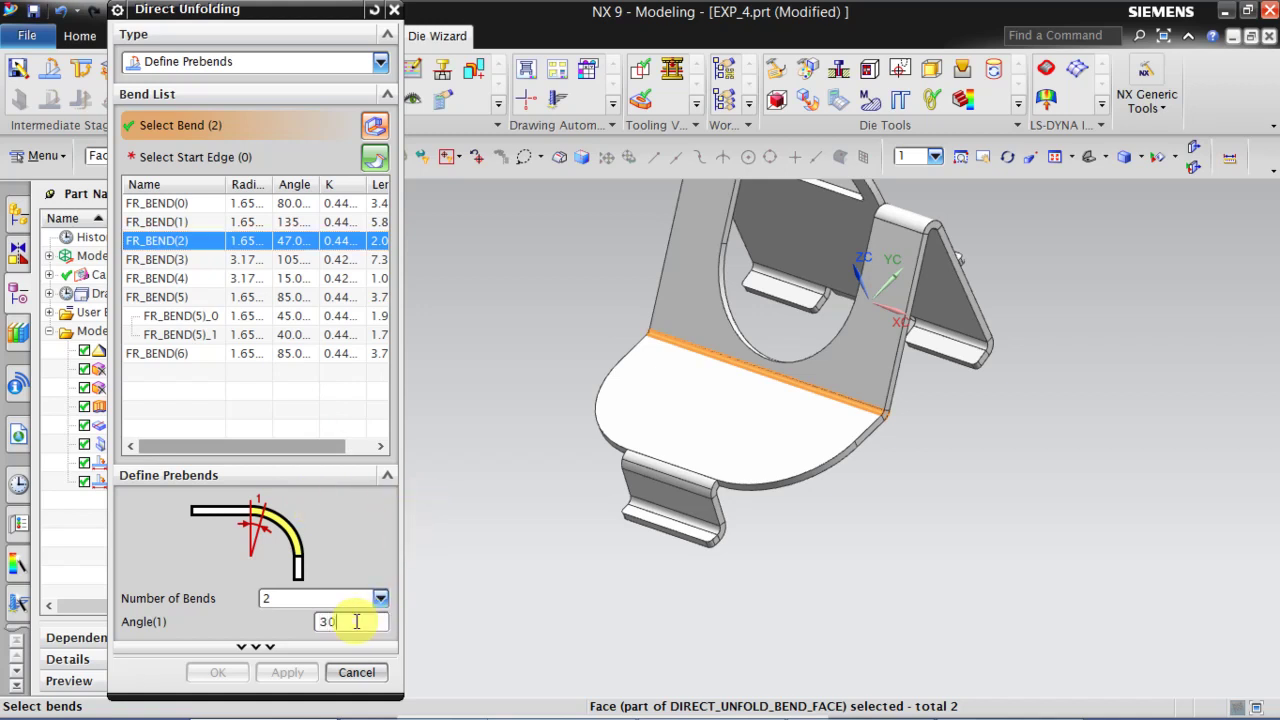
{"action": "type", "text": "30"}
{"action": "left_click", "coordinate": [195, 157]}
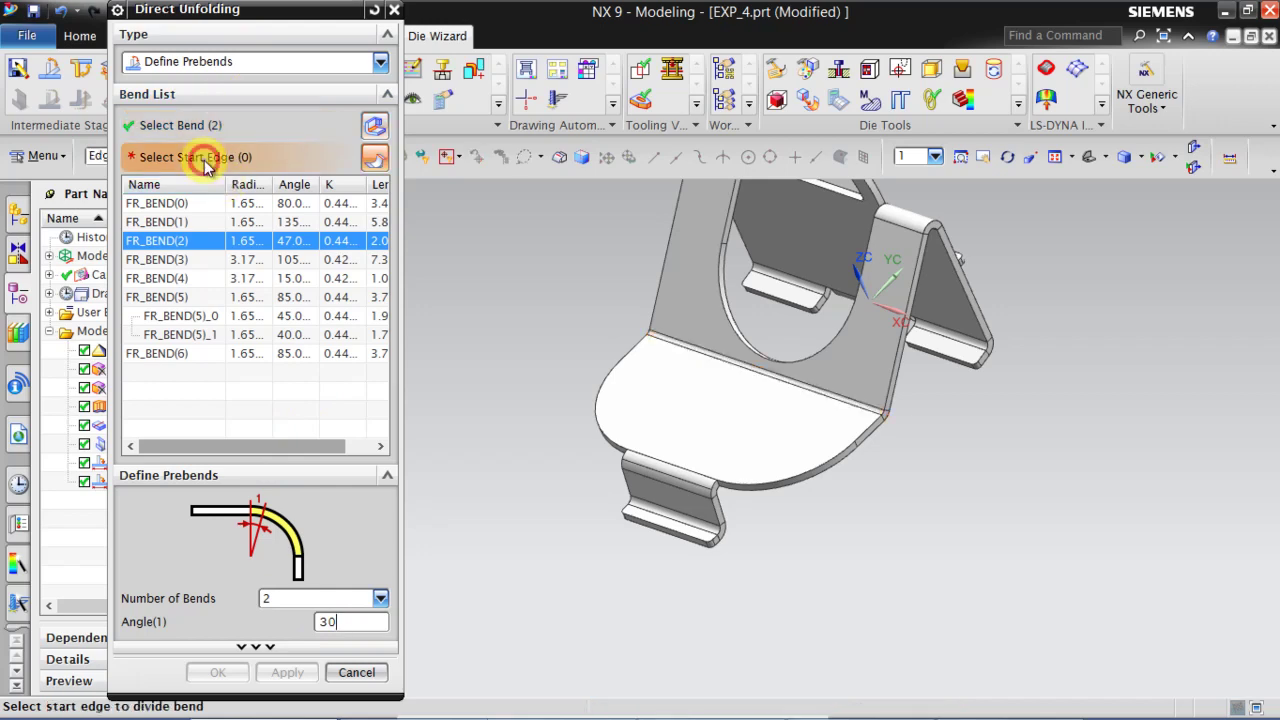
{"action": "middle_click_drag", "start_coordinate": [808, 381], "coordinate": [751, 314]}
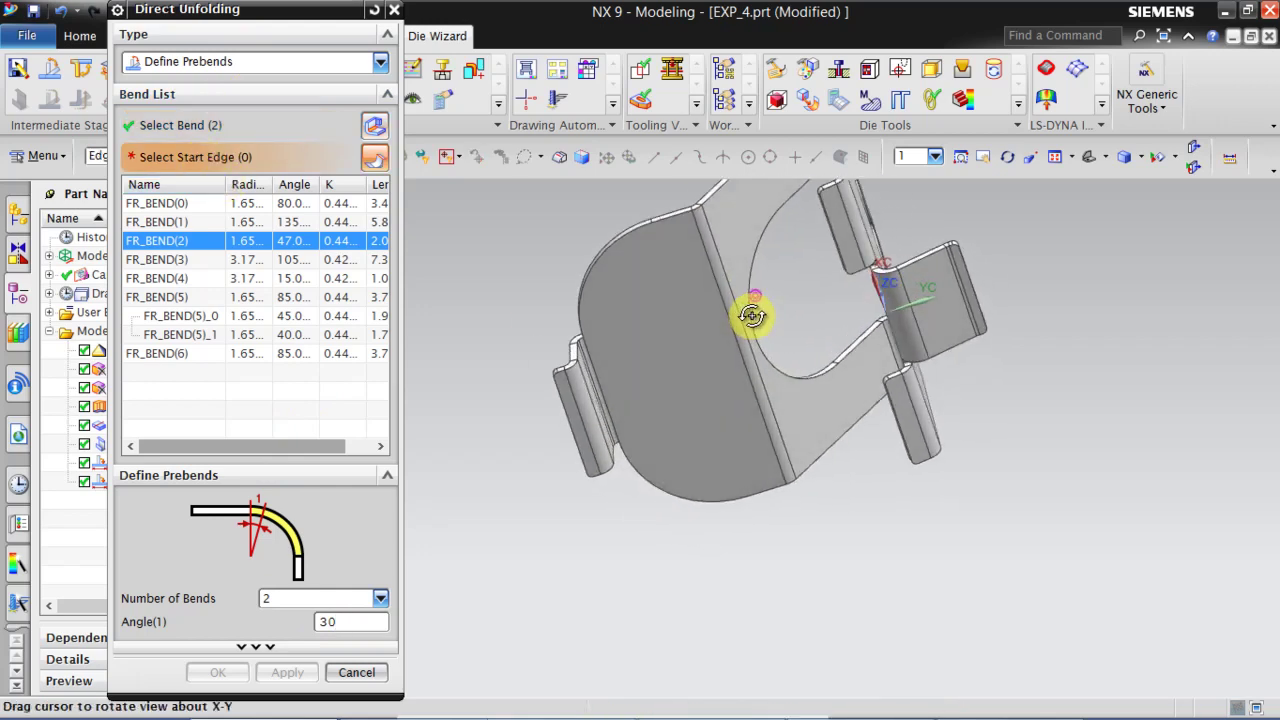
{"action": "left_click", "coordinate": [704, 258]}
{"action": "left_click", "coordinate": [287, 672]}
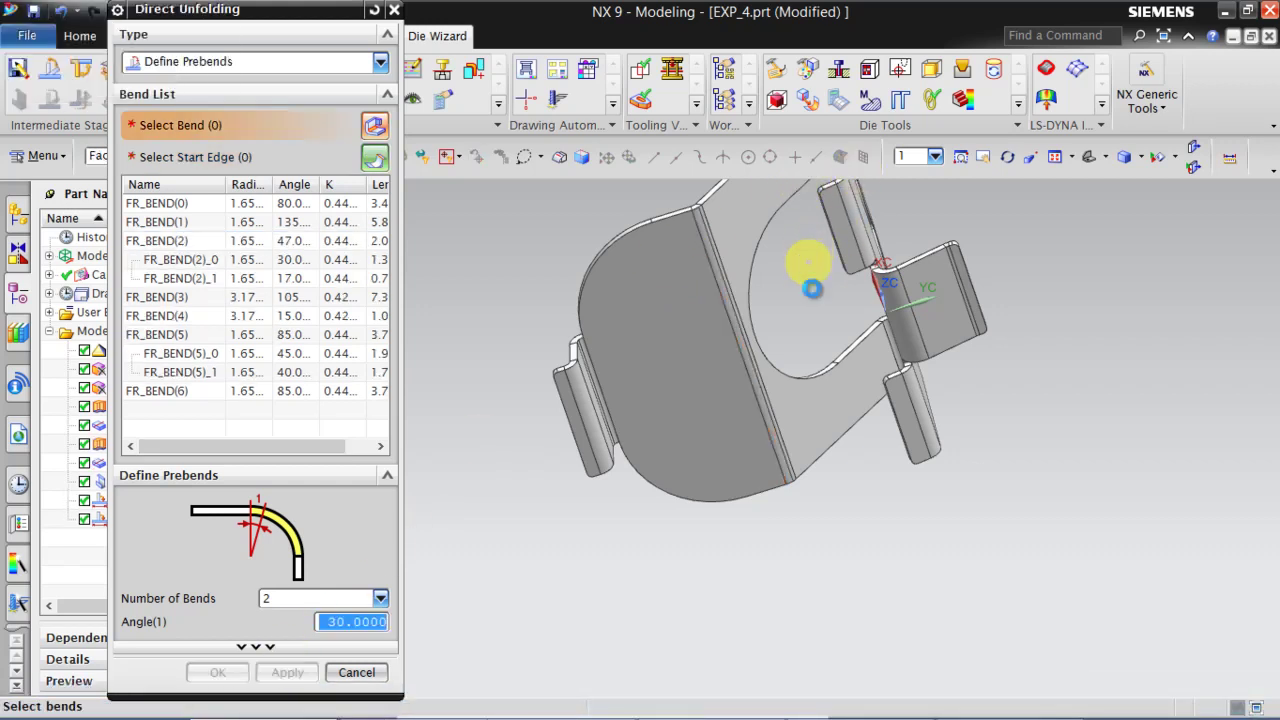
Step: Split FR_BEND(1) into 4 prebends at 35°, 42° and 11° from a picked start edge
{"action": "mouse_move", "coordinate": [811, 286]}
{"action": "middle_mouse_down"}
{"action": "mouse_move", "coordinate": [825, 378]}
{"action": "mouse_move", "coordinate": [814, 354]}
{"action": "mouse_move", "coordinate": [823, 286]}
{"action": "middle_mouse_up"}
{"action": "scroll", "coordinate": [825, 323], "scroll_direction": "up", "scroll_amount": 3}
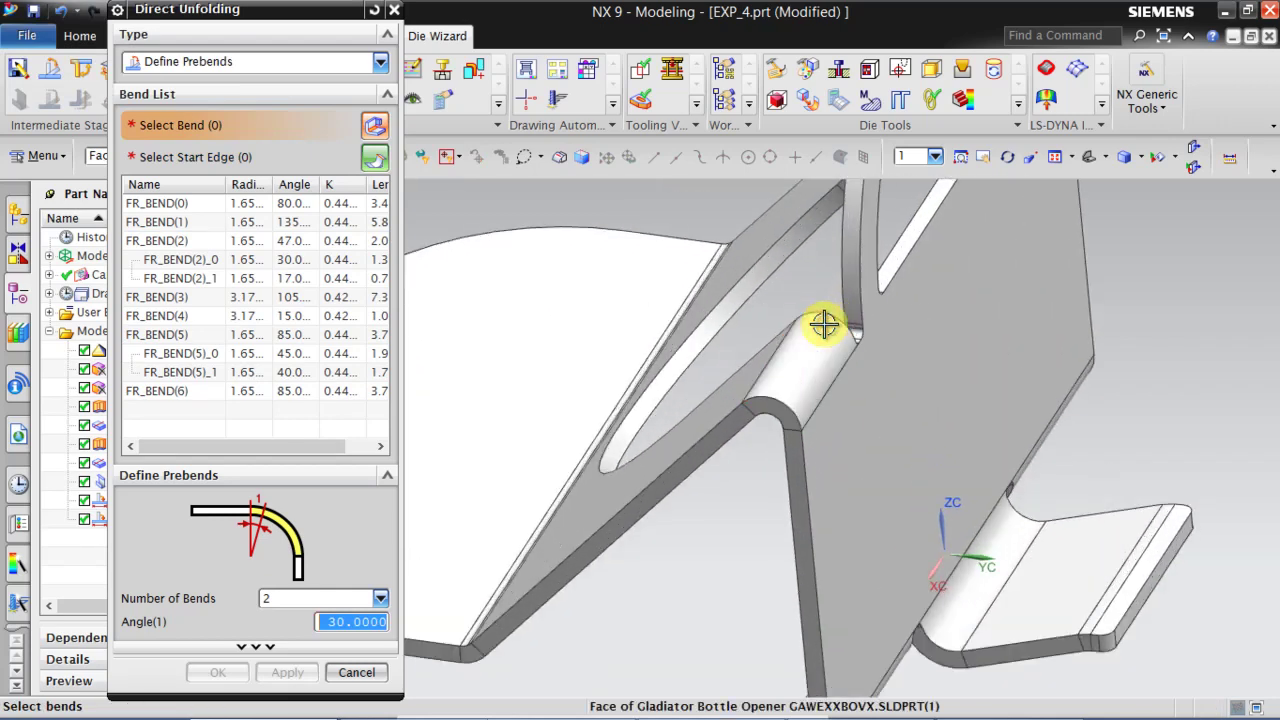
{"action": "scroll", "coordinate": [754, 450], "scroll_direction": "down", "scroll_amount": 3}
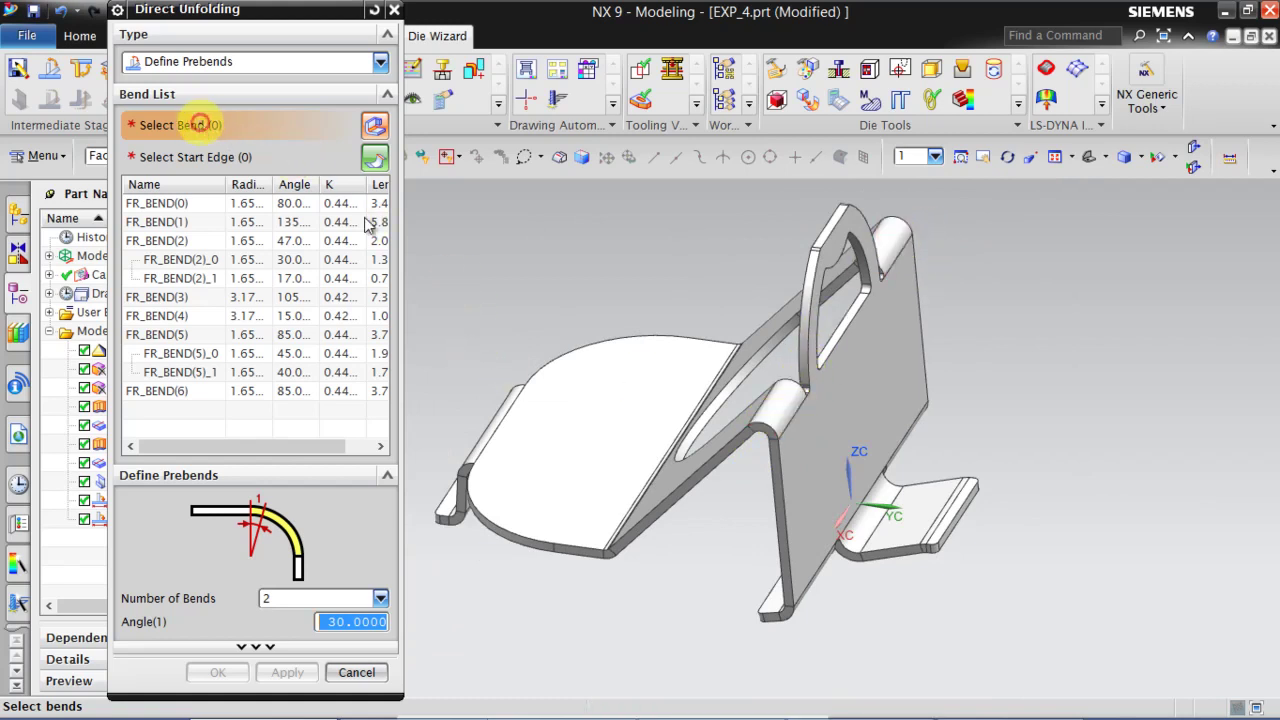
{"action": "left_click", "coordinate": [779, 400]}
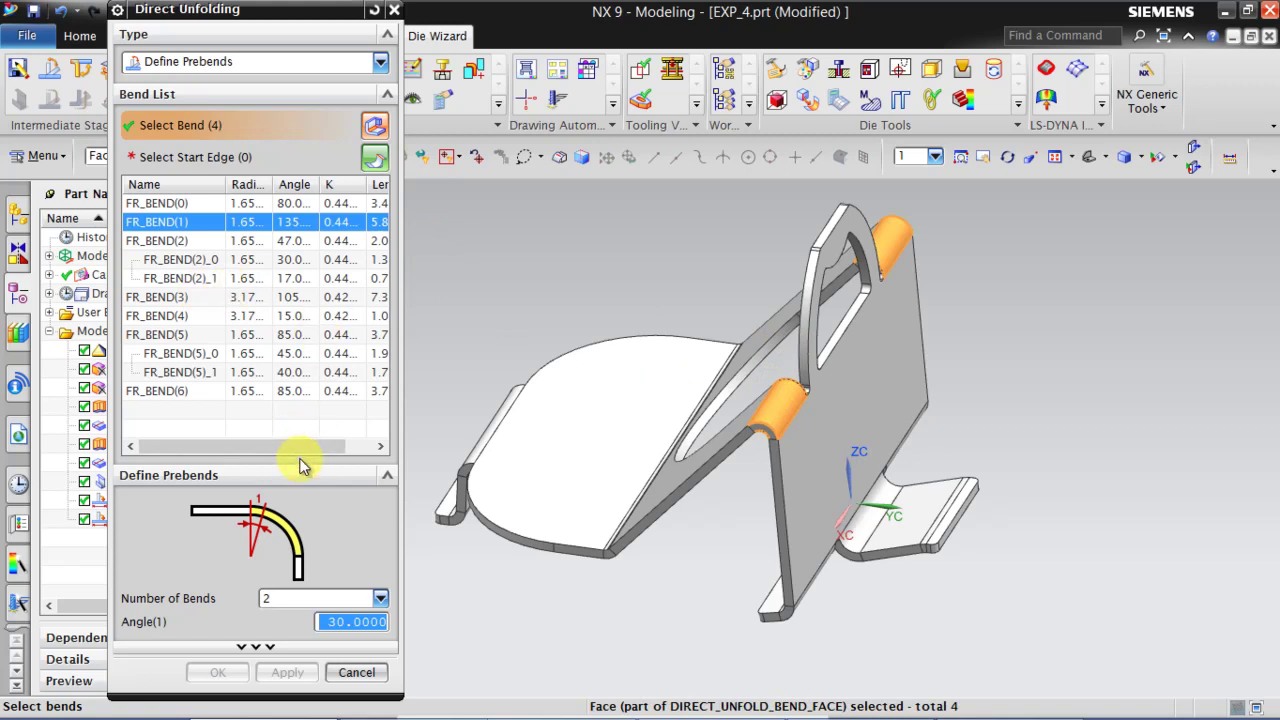
{"action": "left_click", "coordinate": [323, 598]}
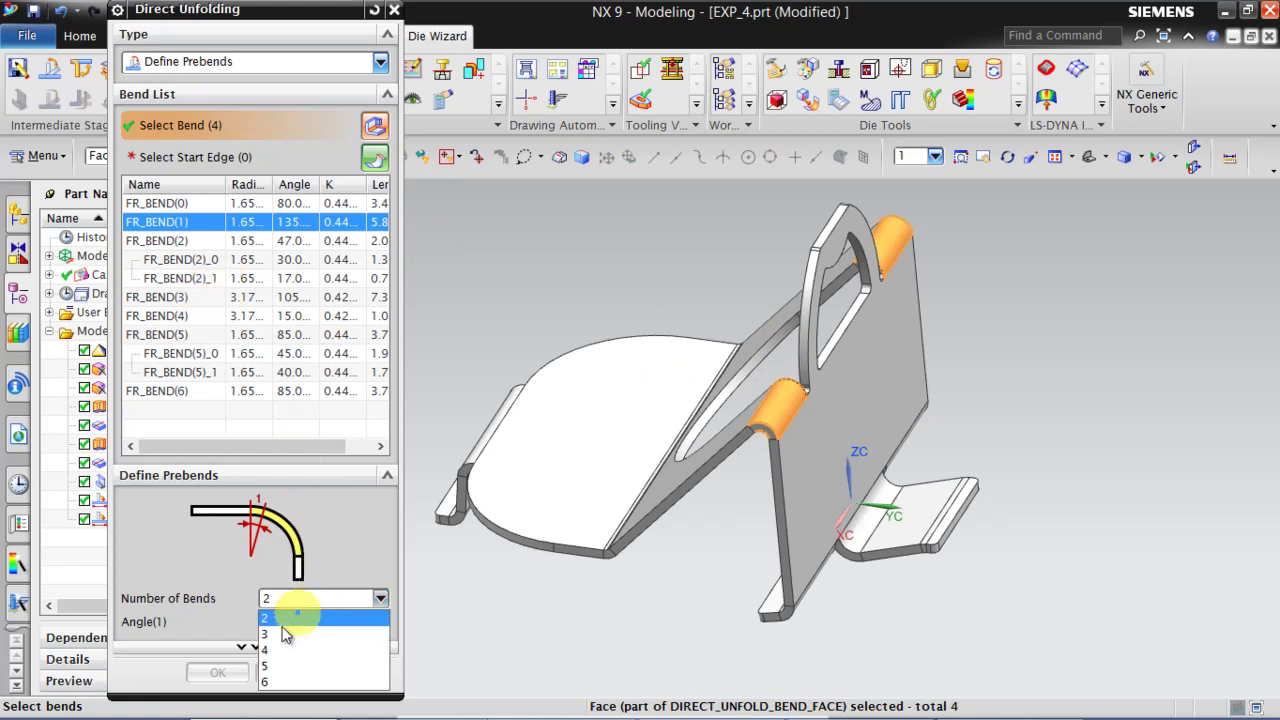
{"action": "left_click", "coordinate": [266, 646]}
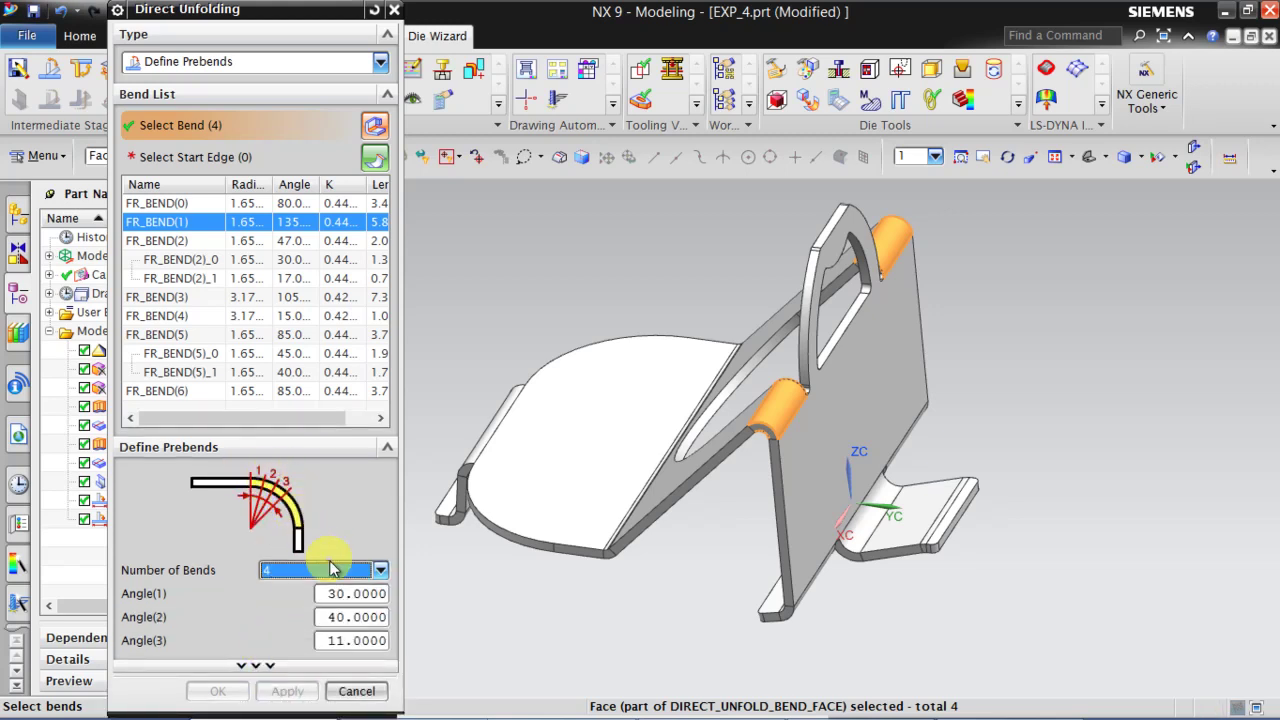
{"action": "left_click", "coordinate": [344, 594]}
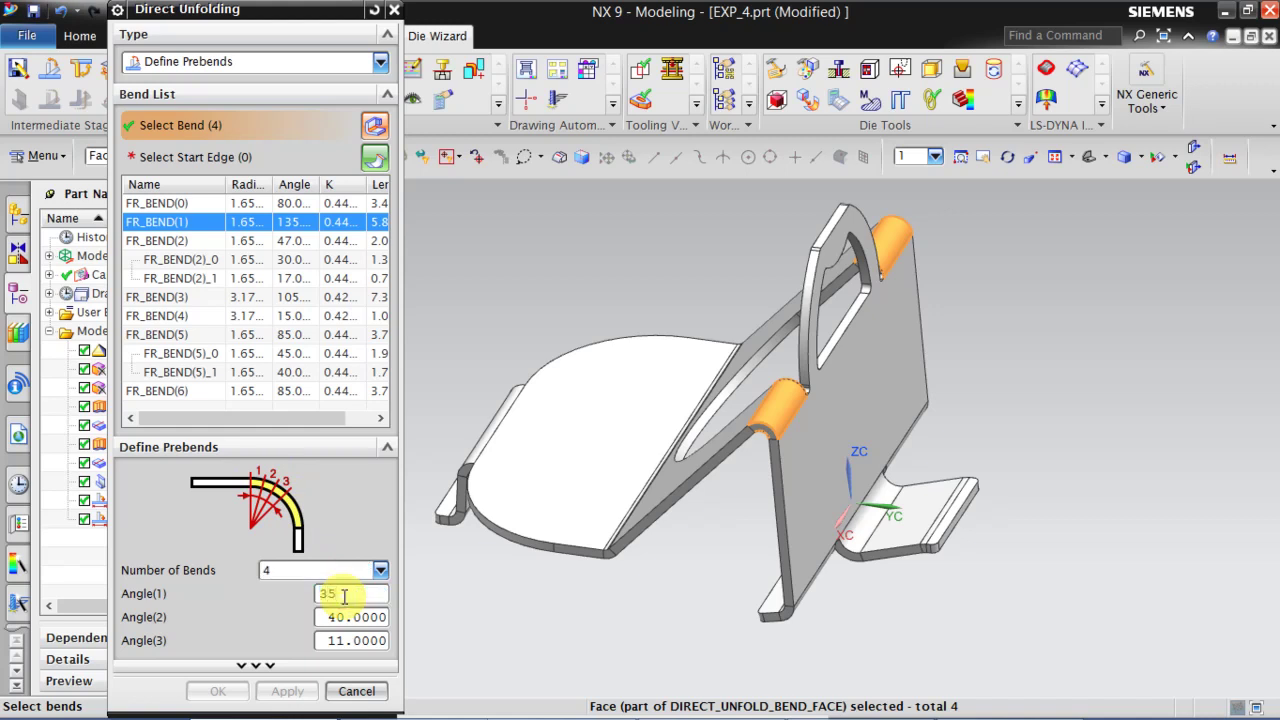
{"action": "left_click", "coordinate": [347, 619]}
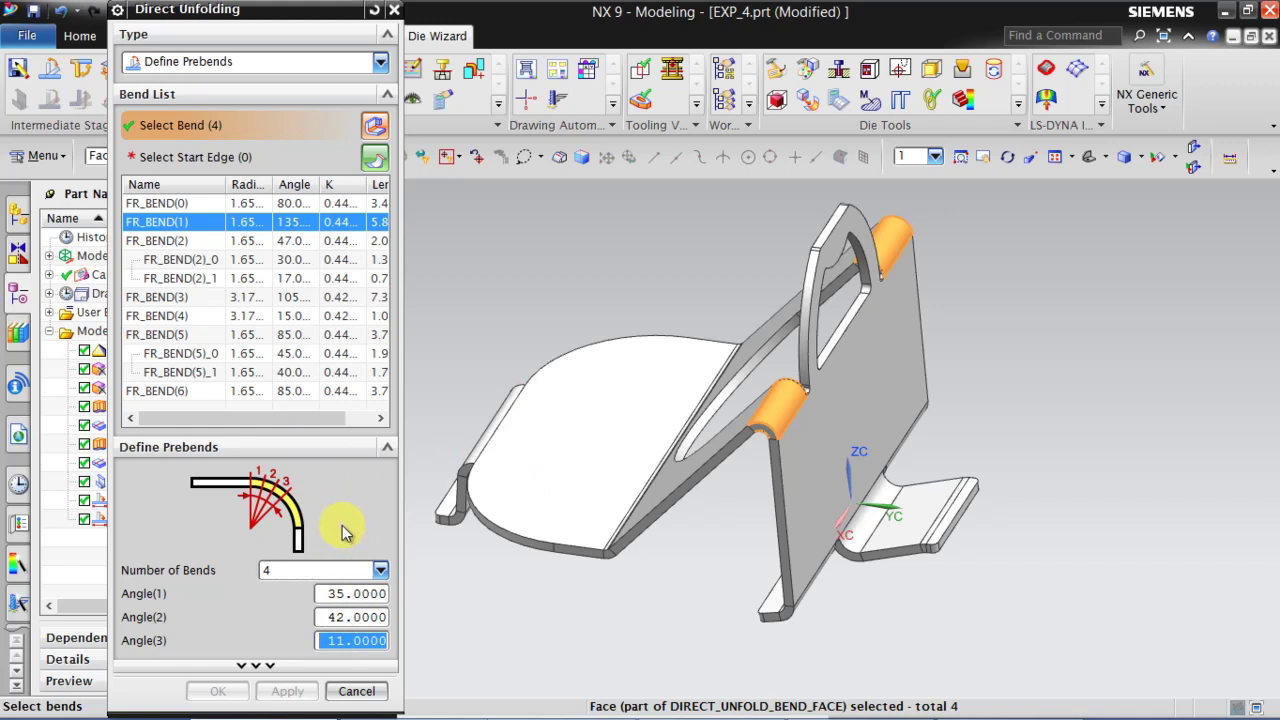
{"action": "left_click", "coordinate": [191, 157]}
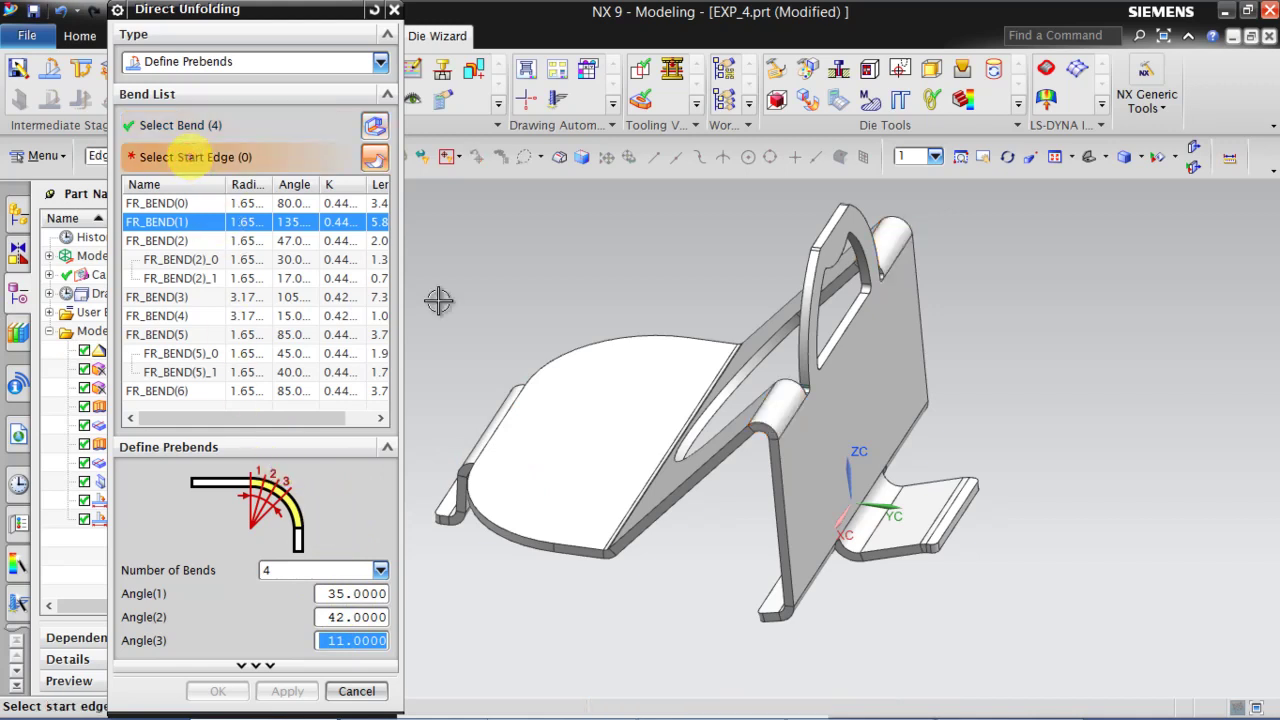
{"action": "left_click", "coordinate": [798, 415]}
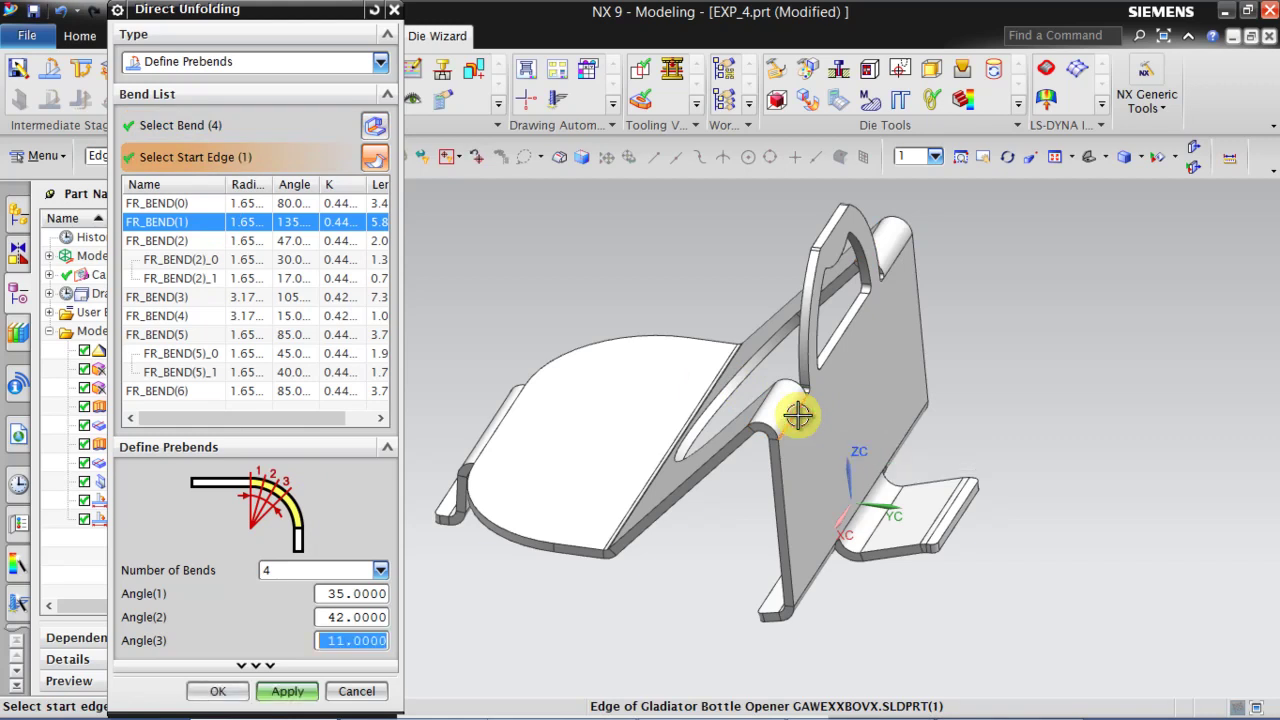
{"action": "left_click", "coordinate": [288, 691]}
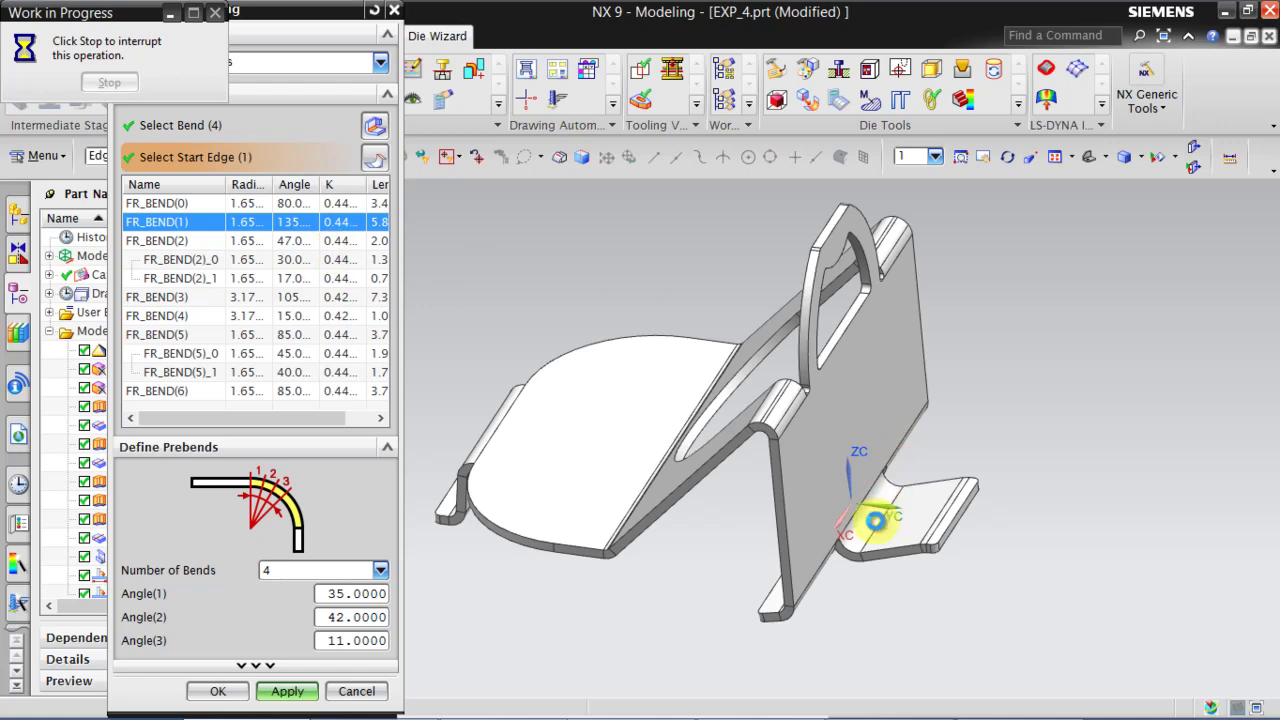
Step: Set the 105° FR_BEND(3) to 3 prebends with angles 40° and 43°
{"action": "middle_click_drag", "start_coordinate": [860, 480], "coordinate": [880, 500]}
{"action": "scroll", "coordinate": [908, 466], "scroll_direction": "up", "scroll_amount": 2}
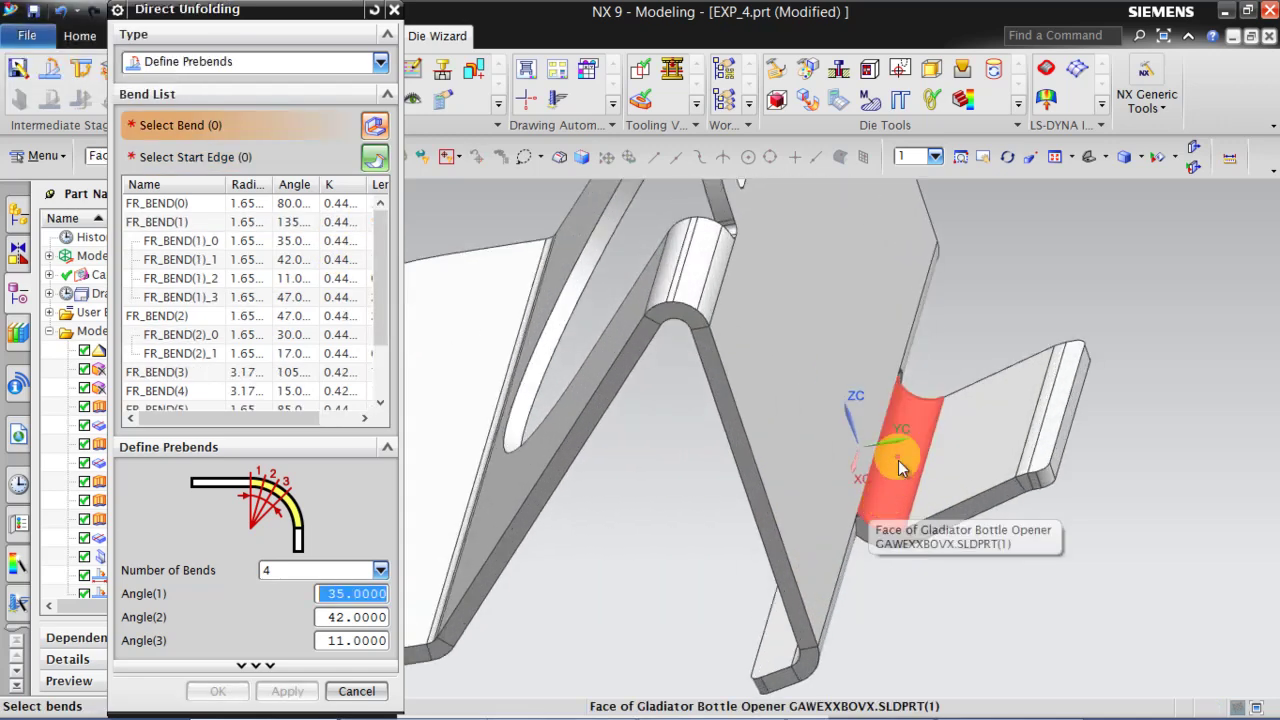
{"action": "left_click", "coordinate": [900, 480]}
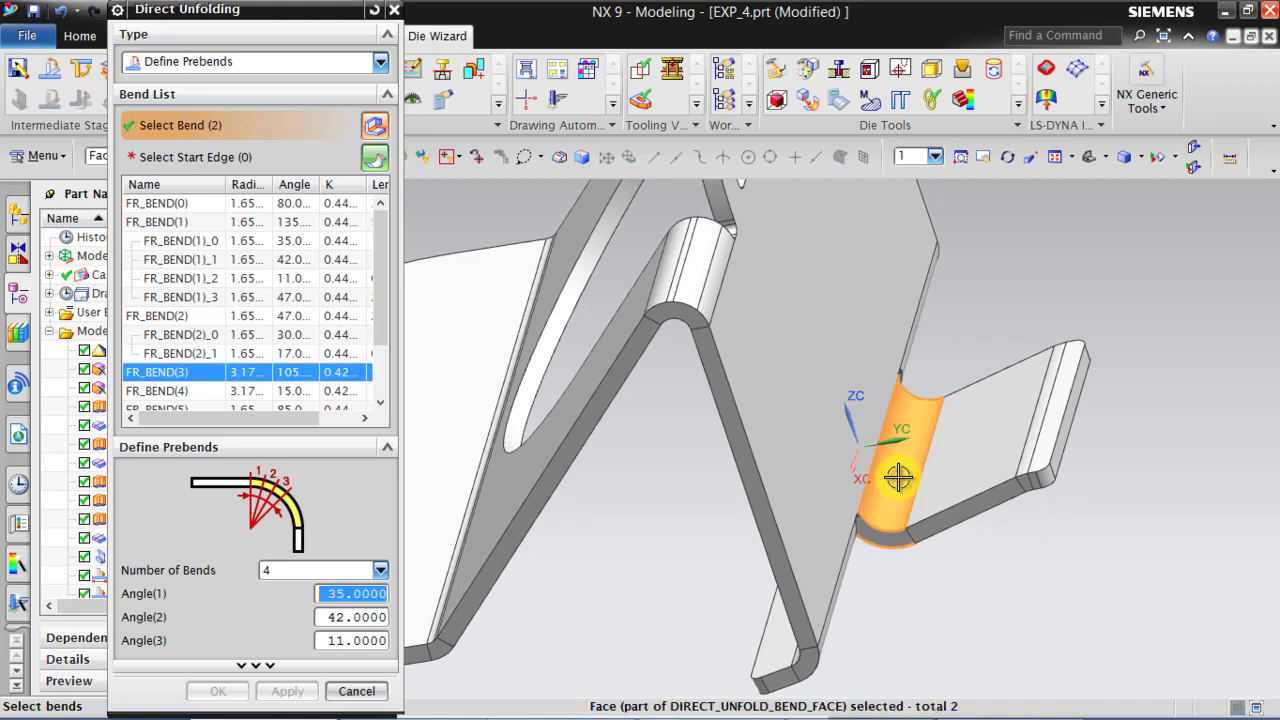
{"action": "left_click", "coordinate": [289, 568]}
{"action": "left_click", "coordinate": [268, 590]}
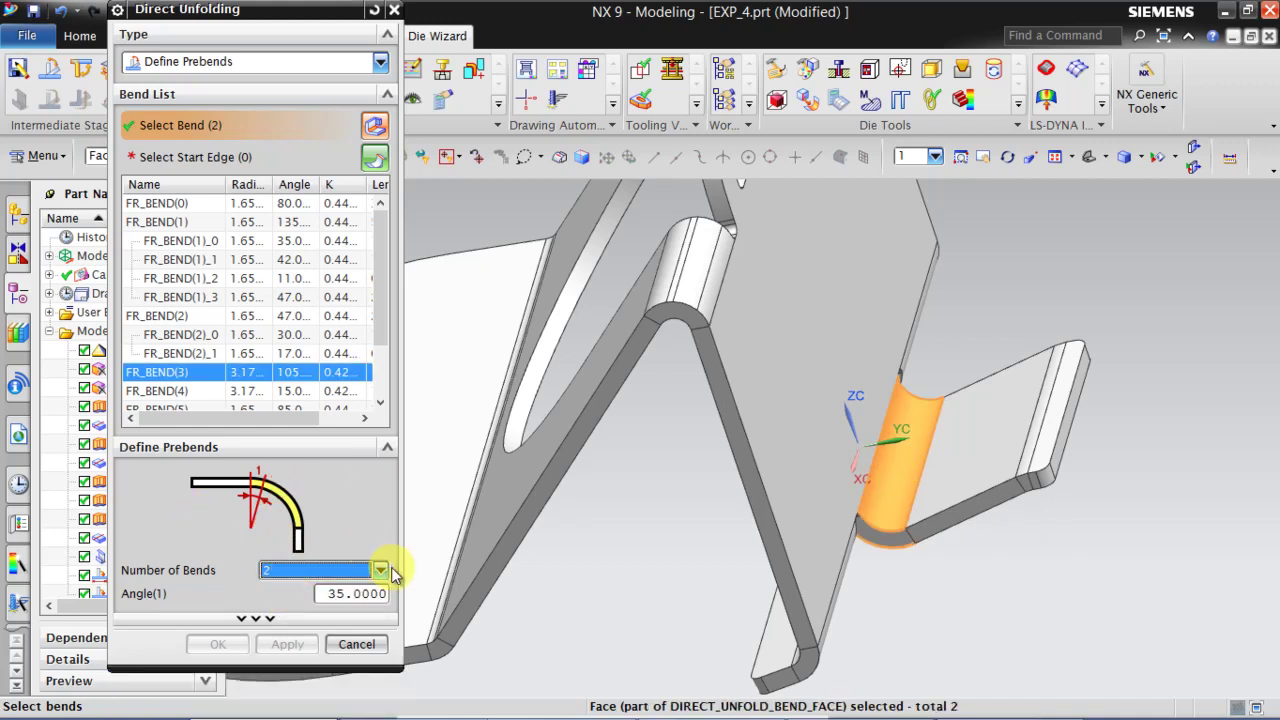
{"action": "left_click", "coordinate": [308, 568]}
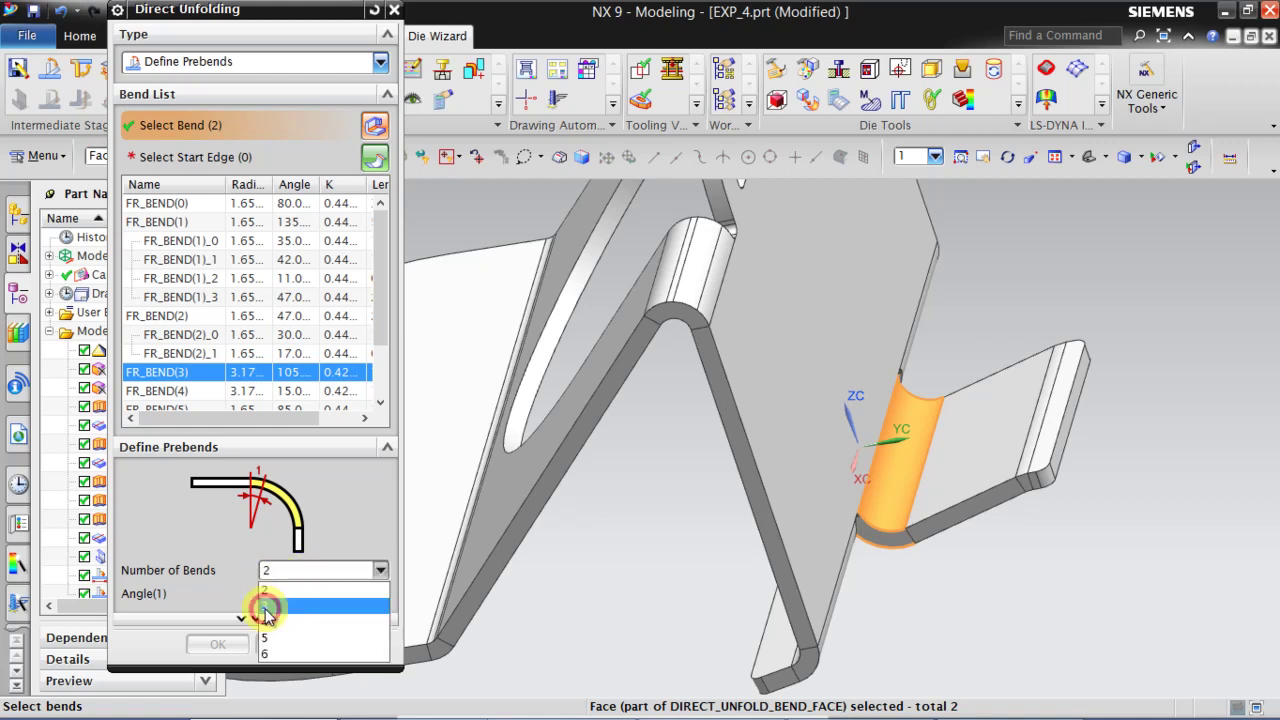
{"action": "left_click", "coordinate": [266, 607]}
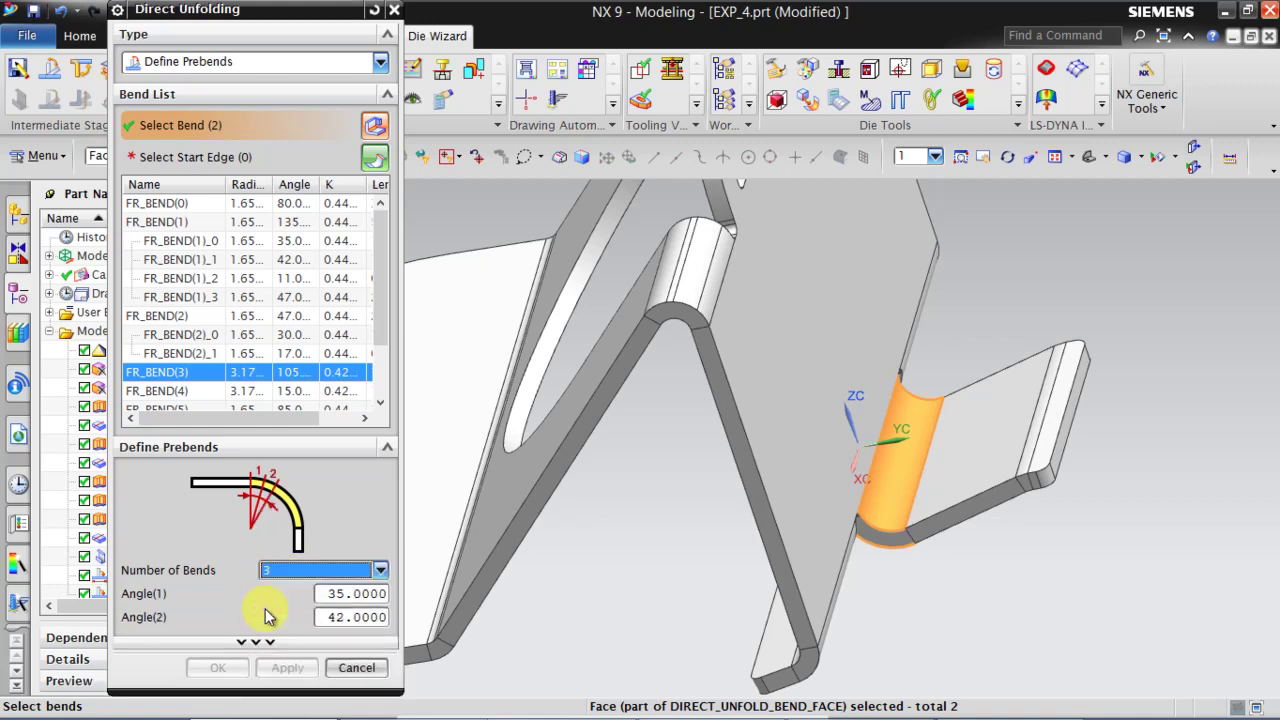
{"action": "left_click", "coordinate": [357, 594]}
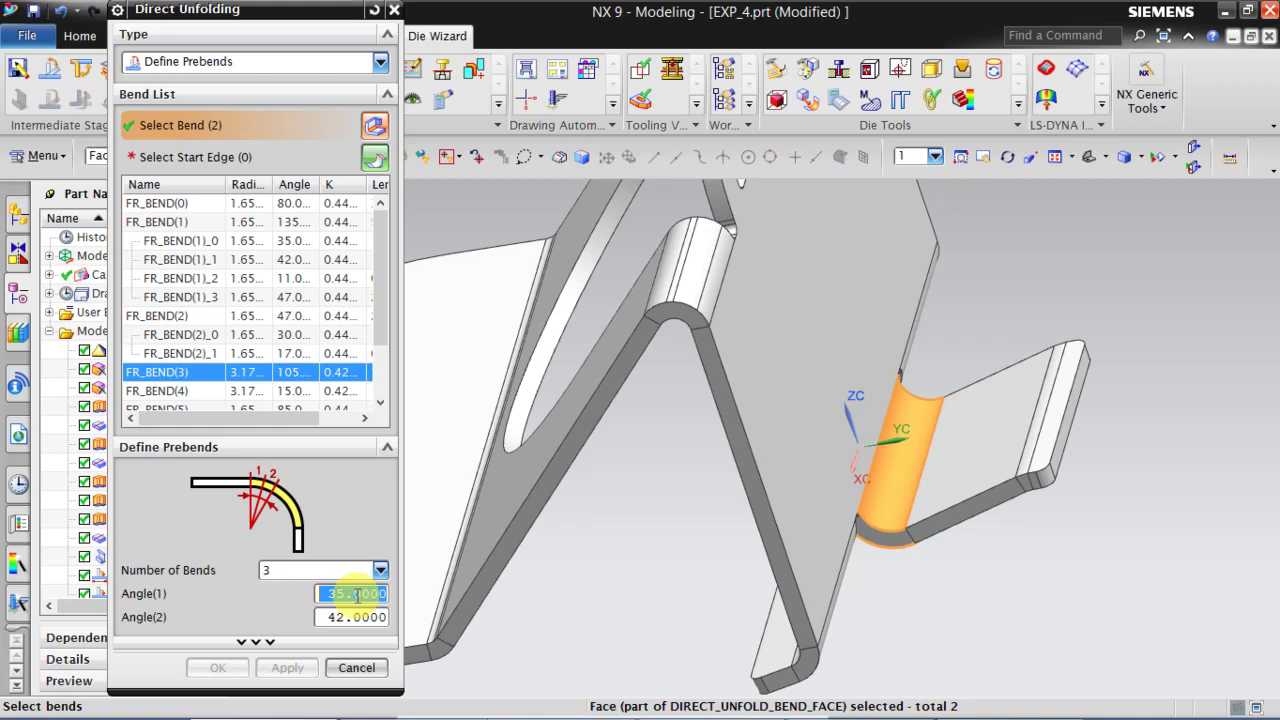
{"action": "left_click", "coordinate": [357, 618]}
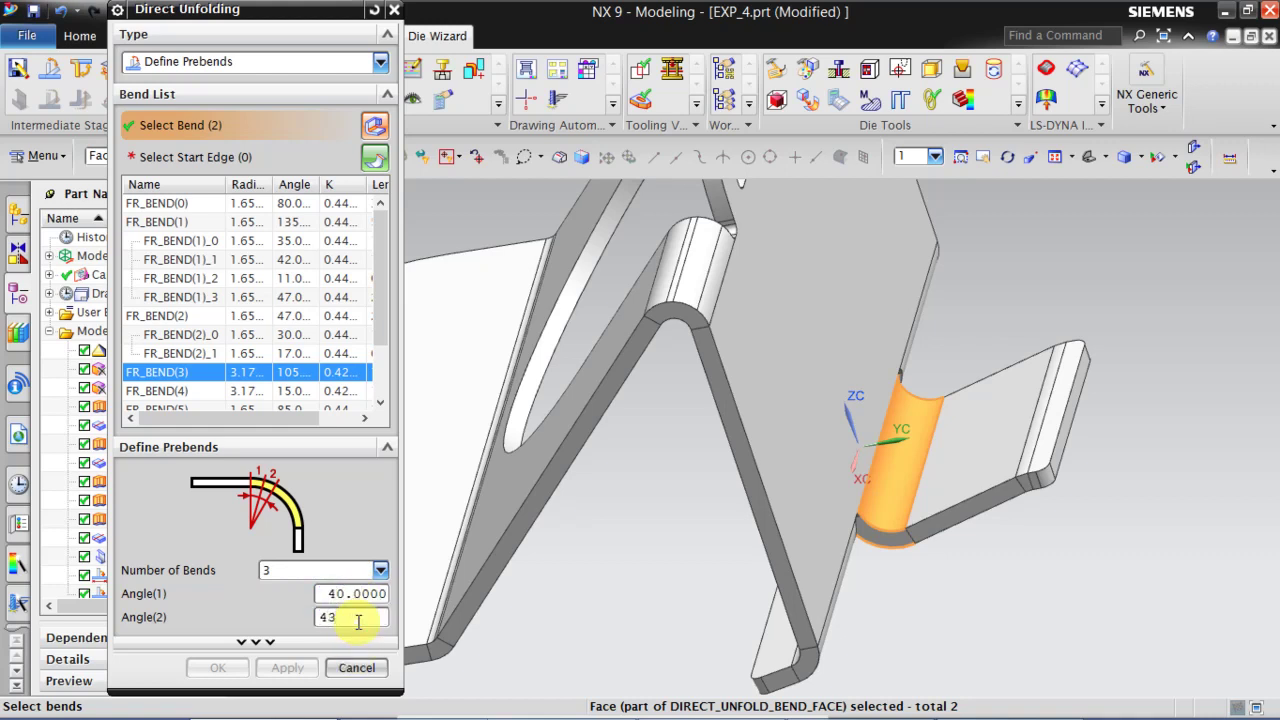
{"action": "left_click", "coordinate": [336, 574]}
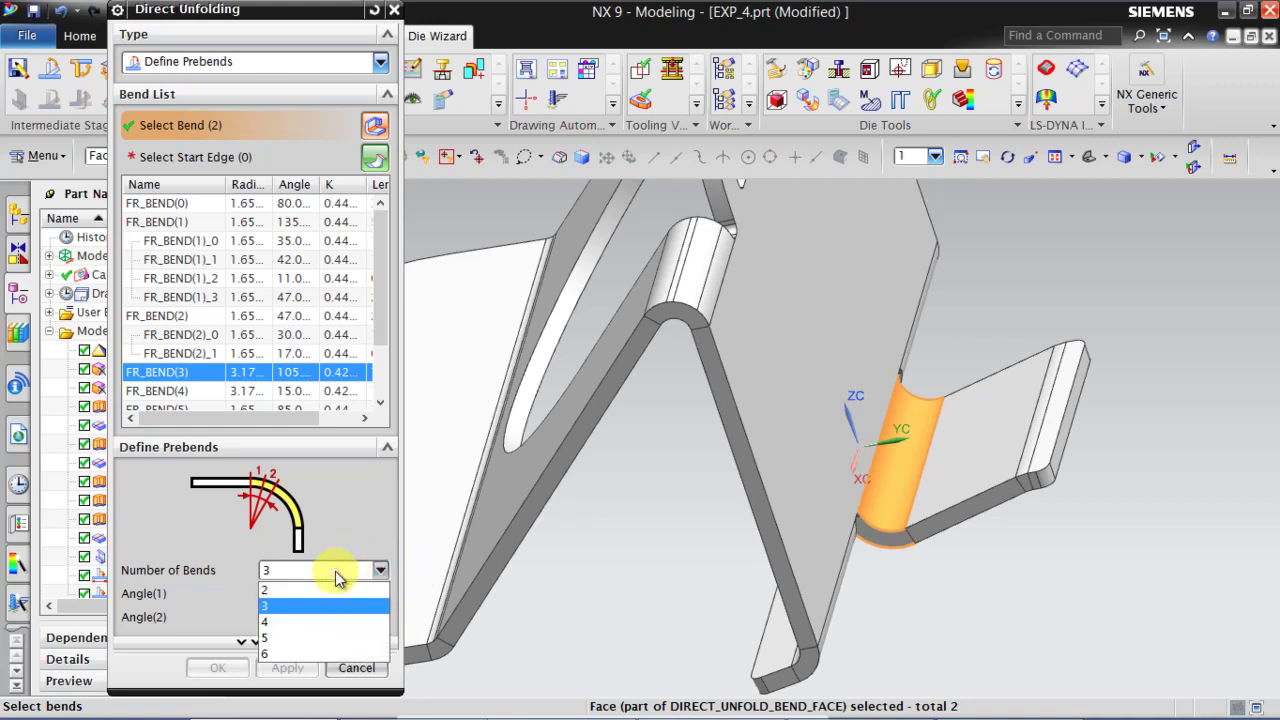
{"action": "left_click", "coordinate": [268, 606]}
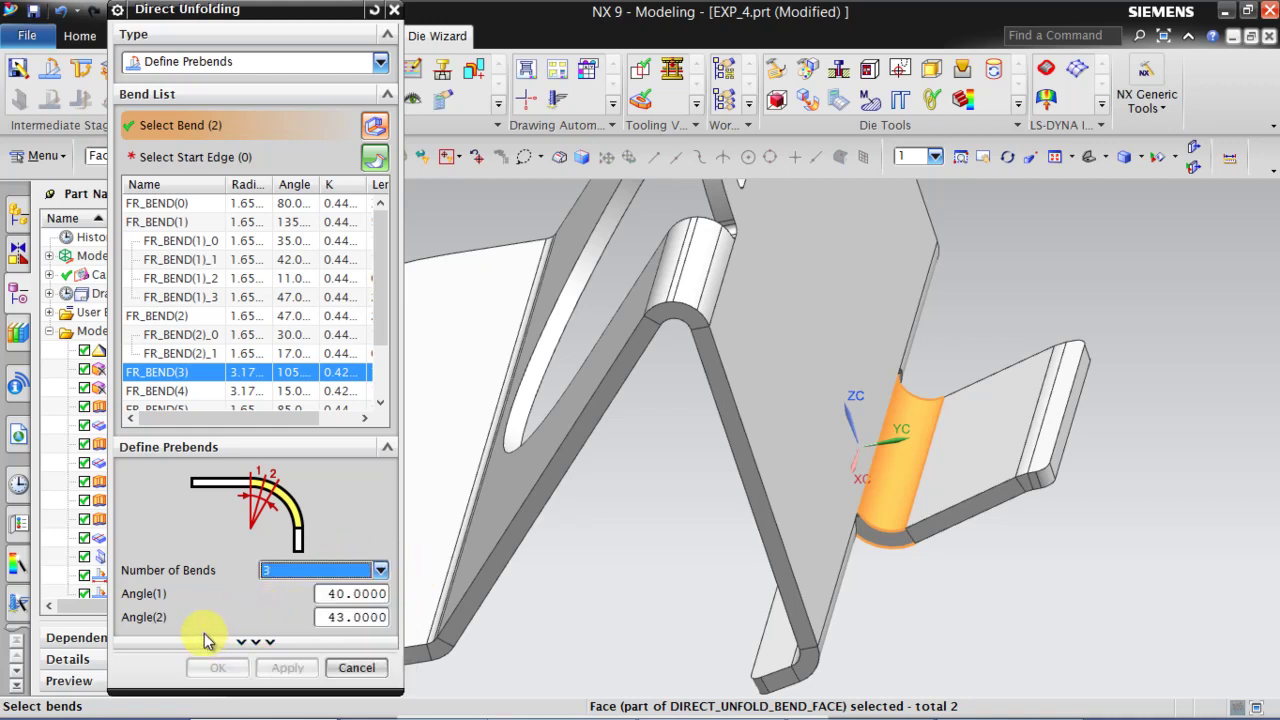
Step: Pick the start edge and apply the three-step split to FR_BEND(3)
{"action": "left_click", "coordinate": [160, 157]}
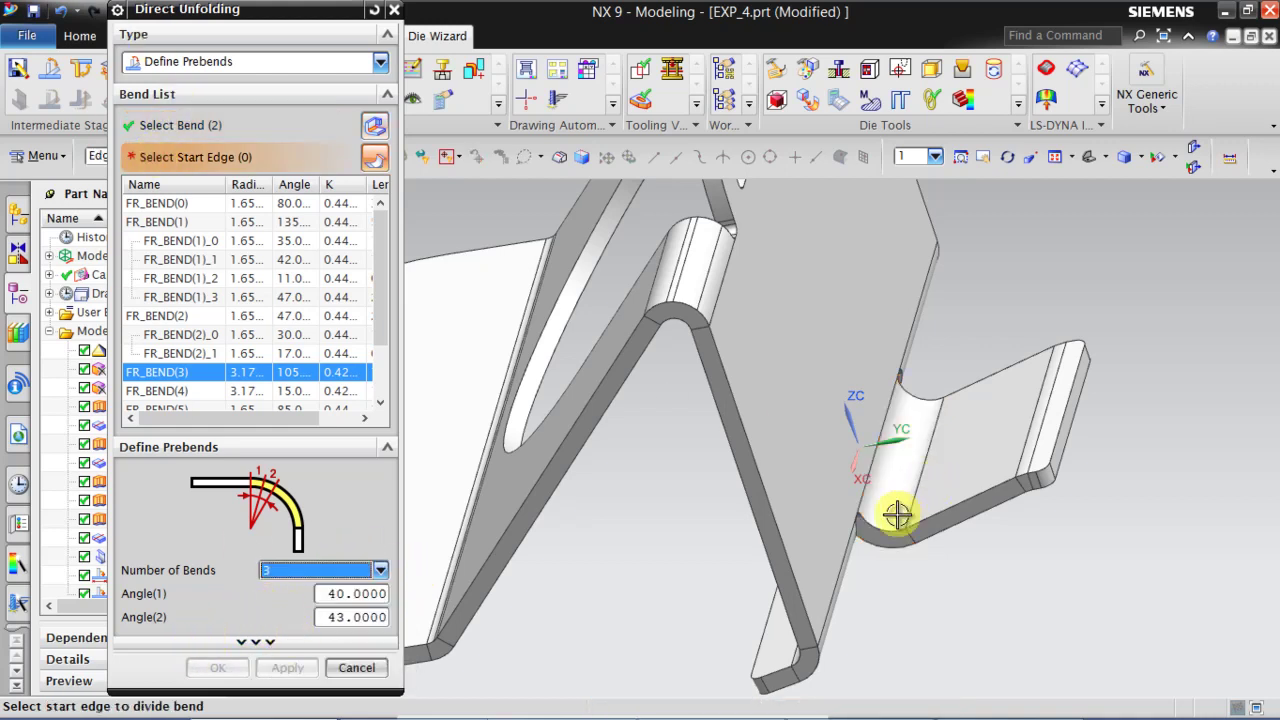
{"action": "middle_click_drag", "start_coordinate": [895, 514], "coordinate": [920, 414]}
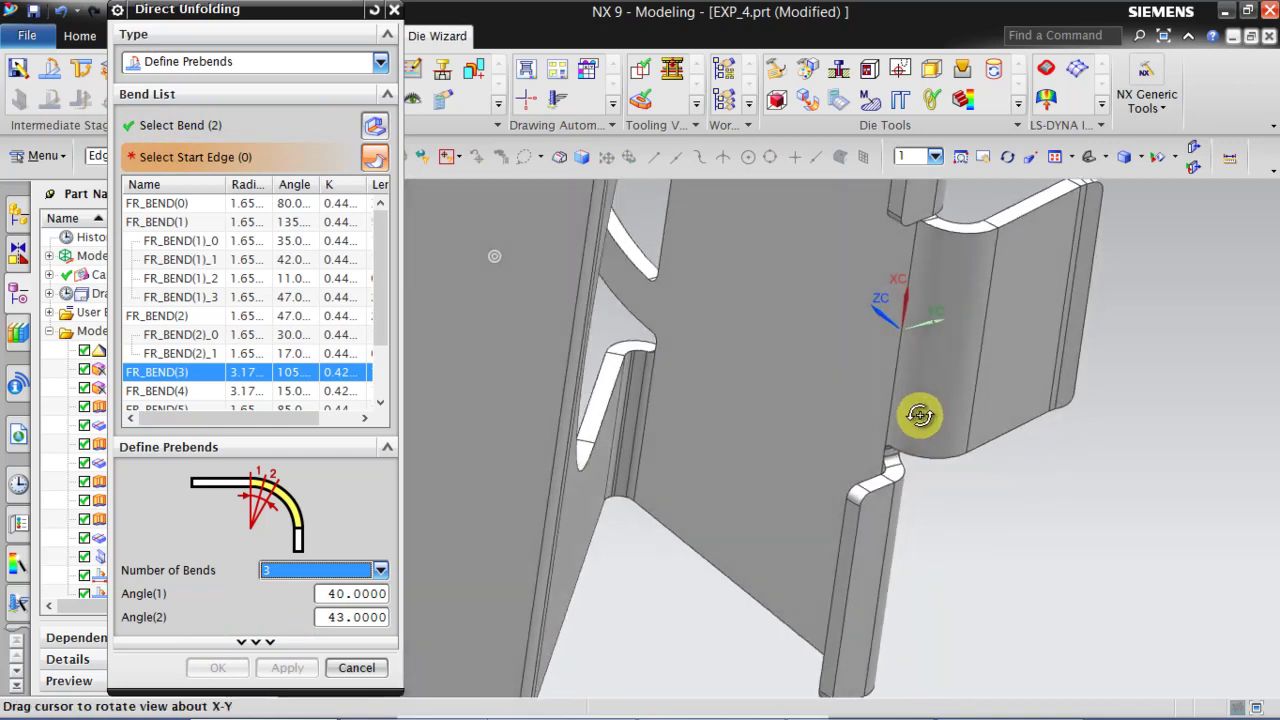
{"action": "left_click", "coordinate": [889, 356]}
{"action": "left_click", "coordinate": [287, 665]}
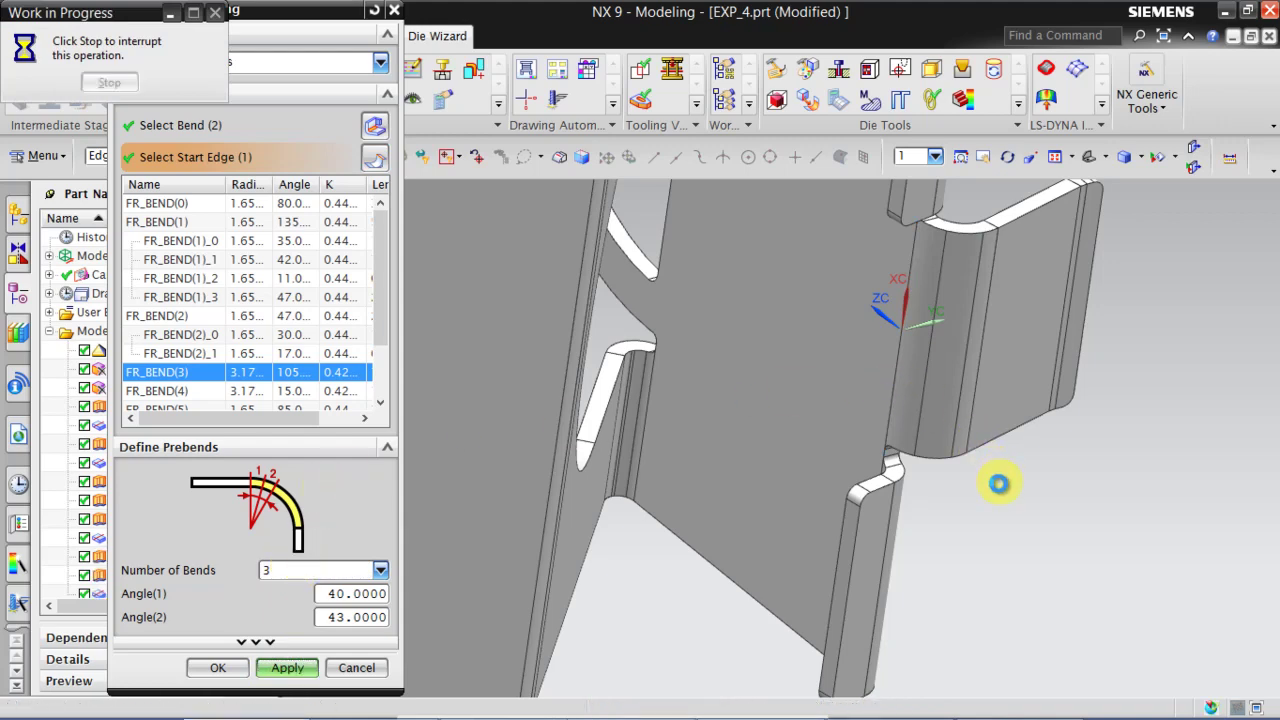
{"action": "middle_click_drag", "start_coordinate": [971, 360], "coordinate": [908, 480]}
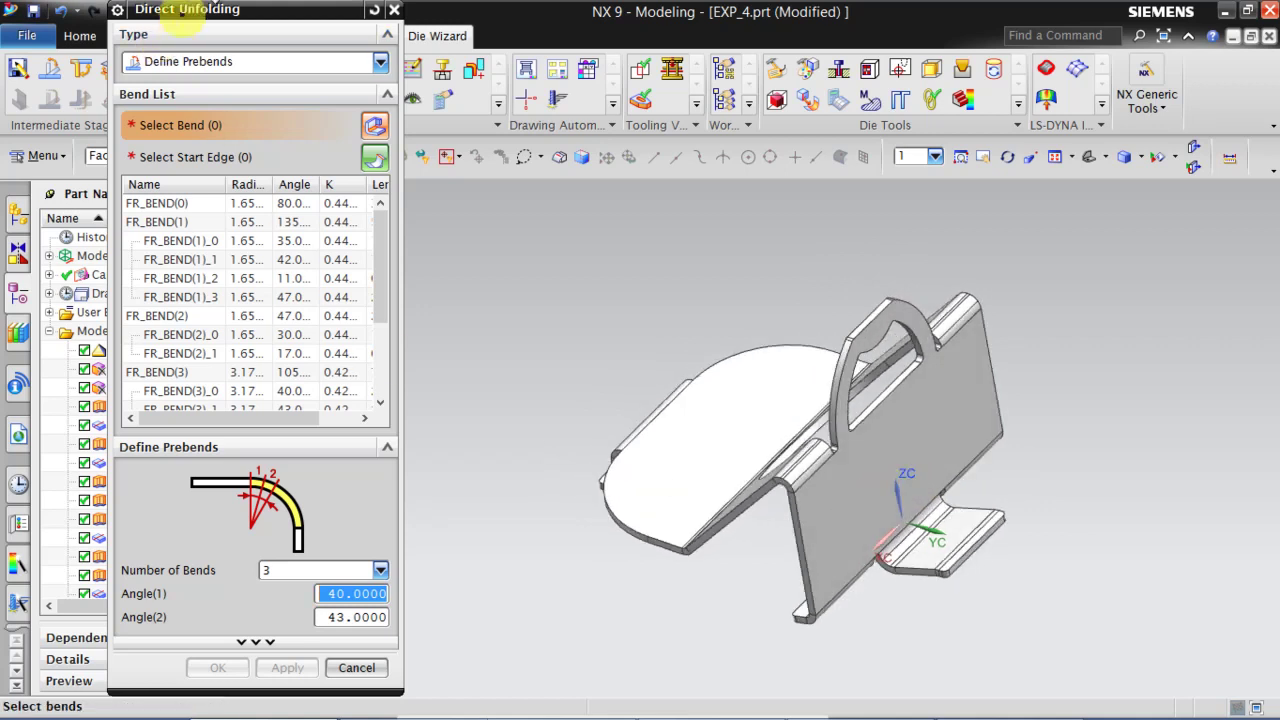
Step: Close Direct Unfolding and define 12 part-to-blank stages from station 1, pitch -110 along X
{"action": "left_click", "coordinate": [360, 668]}
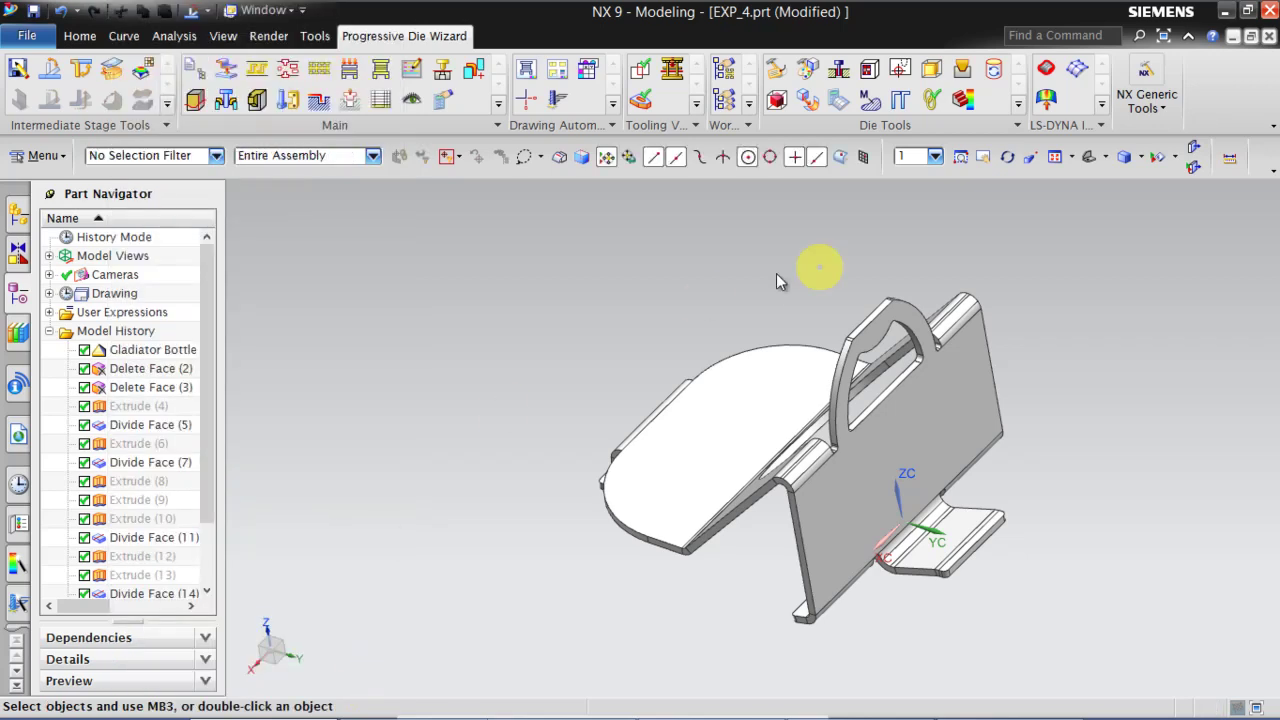
{"action": "scroll", "coordinate": [651, 286], "scroll_direction": "down", "scroll_amount": 3}
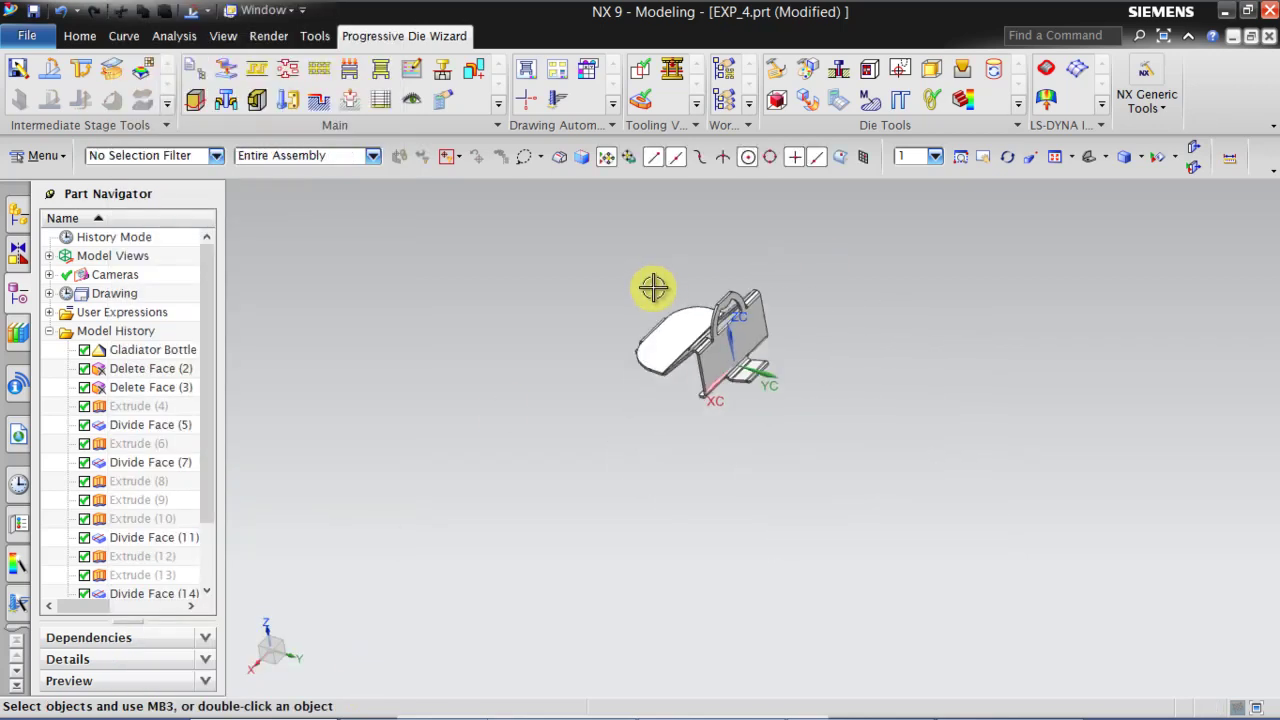
{"action": "left_click", "coordinate": [16, 70]}
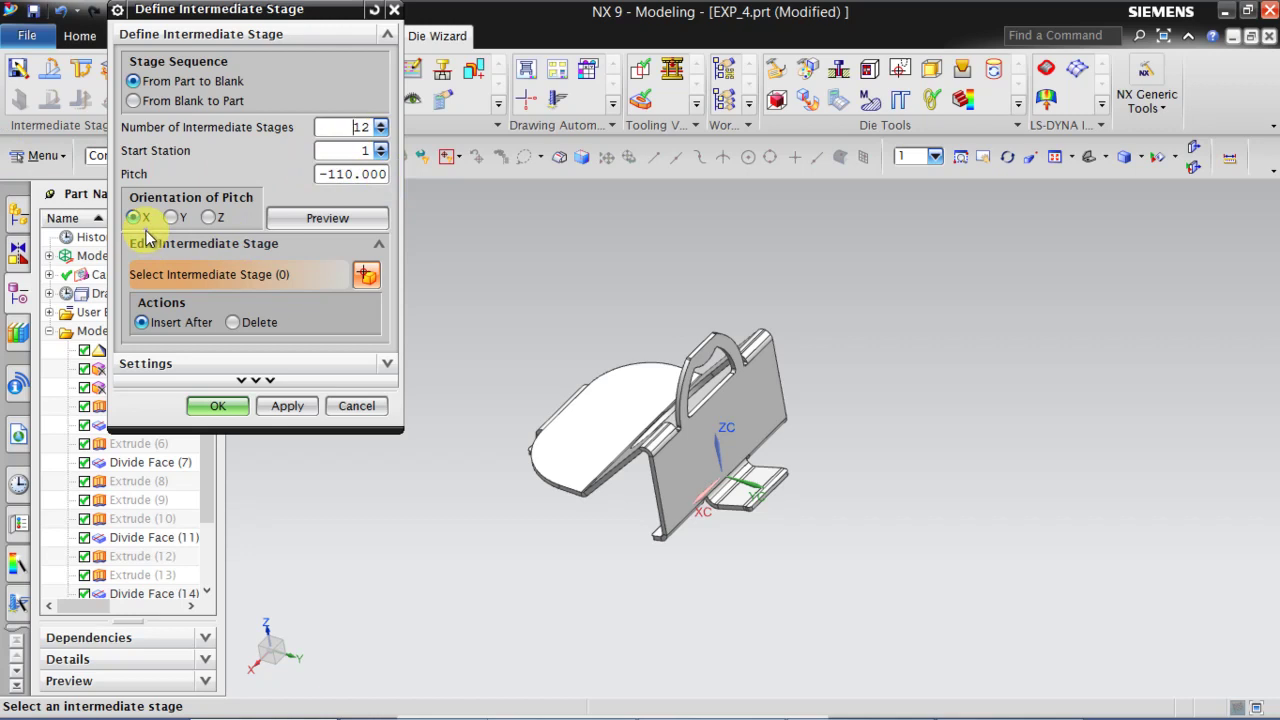
{"action": "left_click", "coordinate": [220, 407]}
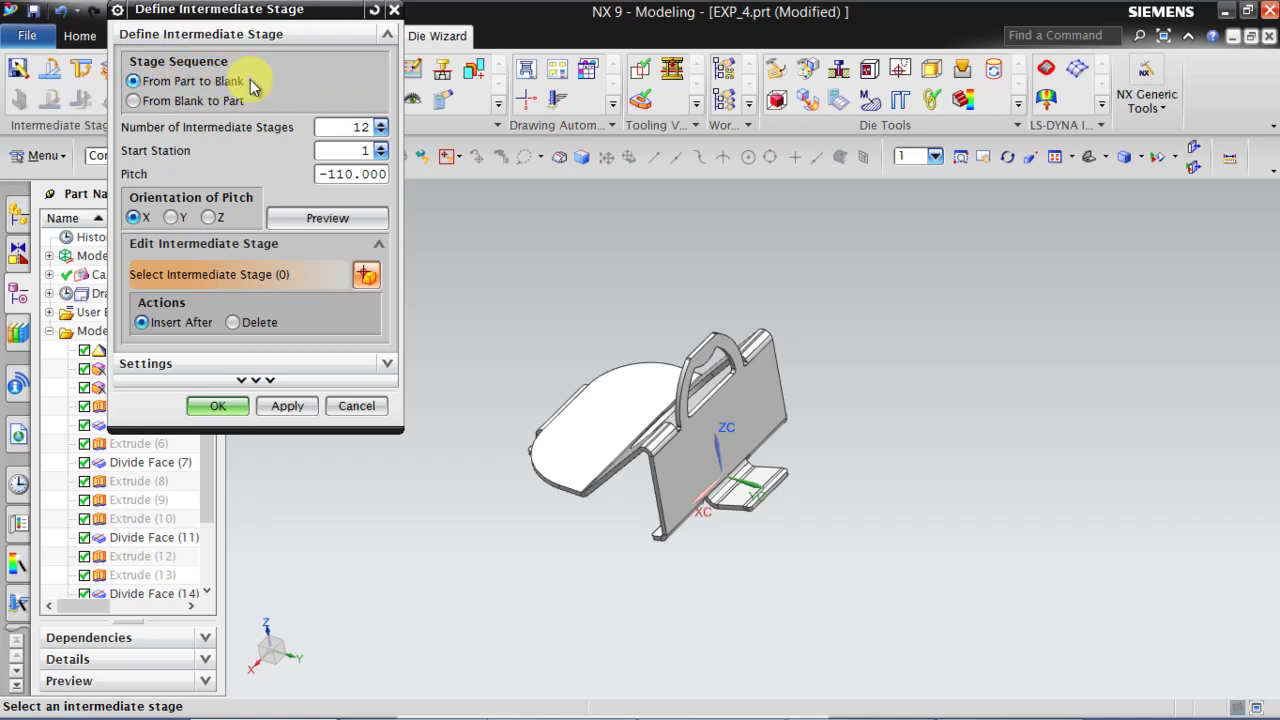
{"action": "left_click", "coordinate": [218, 410]}
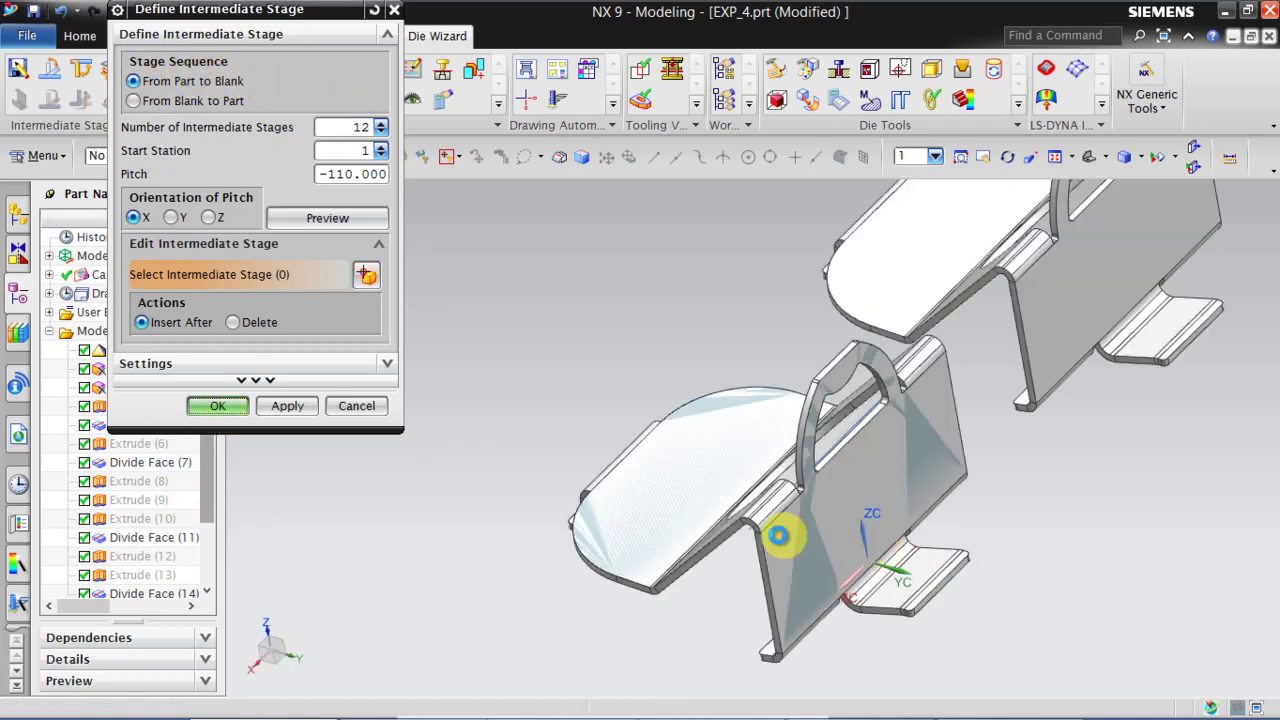
{"action": "middle_click", "coordinate": [633, 268]}
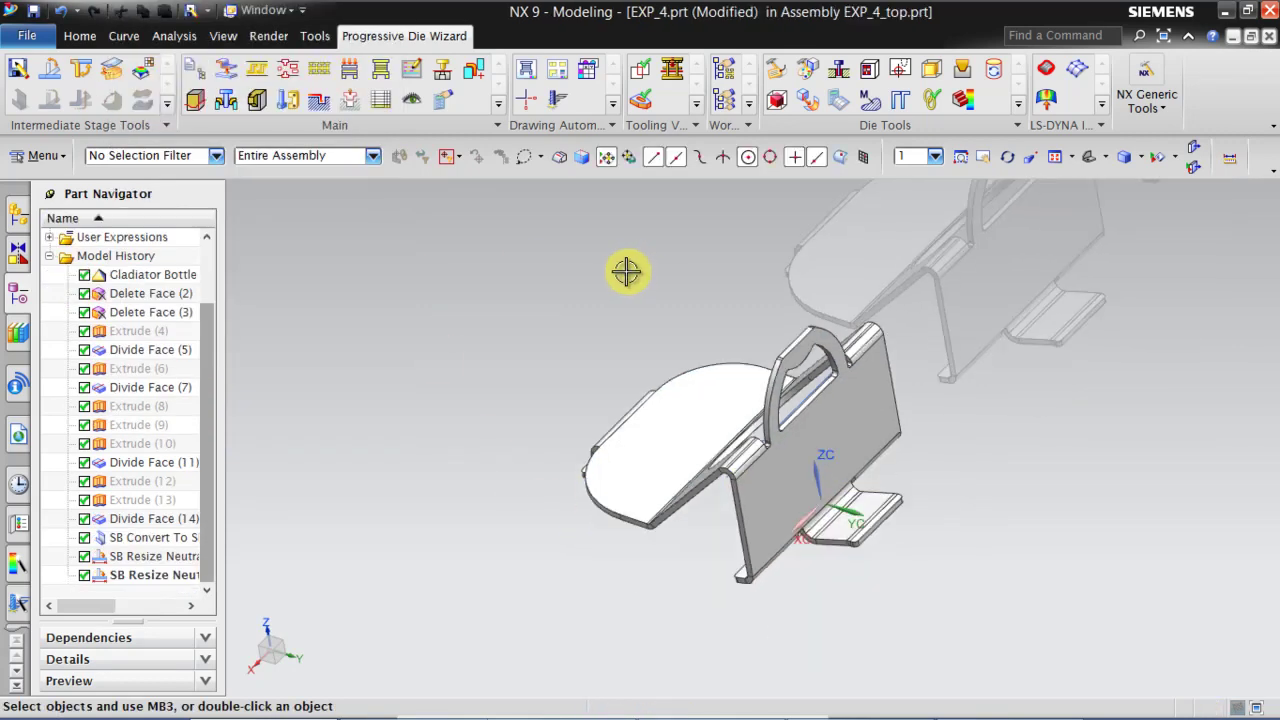
Step: Fit the view and orbit around the row of intermediate-stage bottle-opener copies
{"action": "left_click", "coordinate": [1055, 156]}
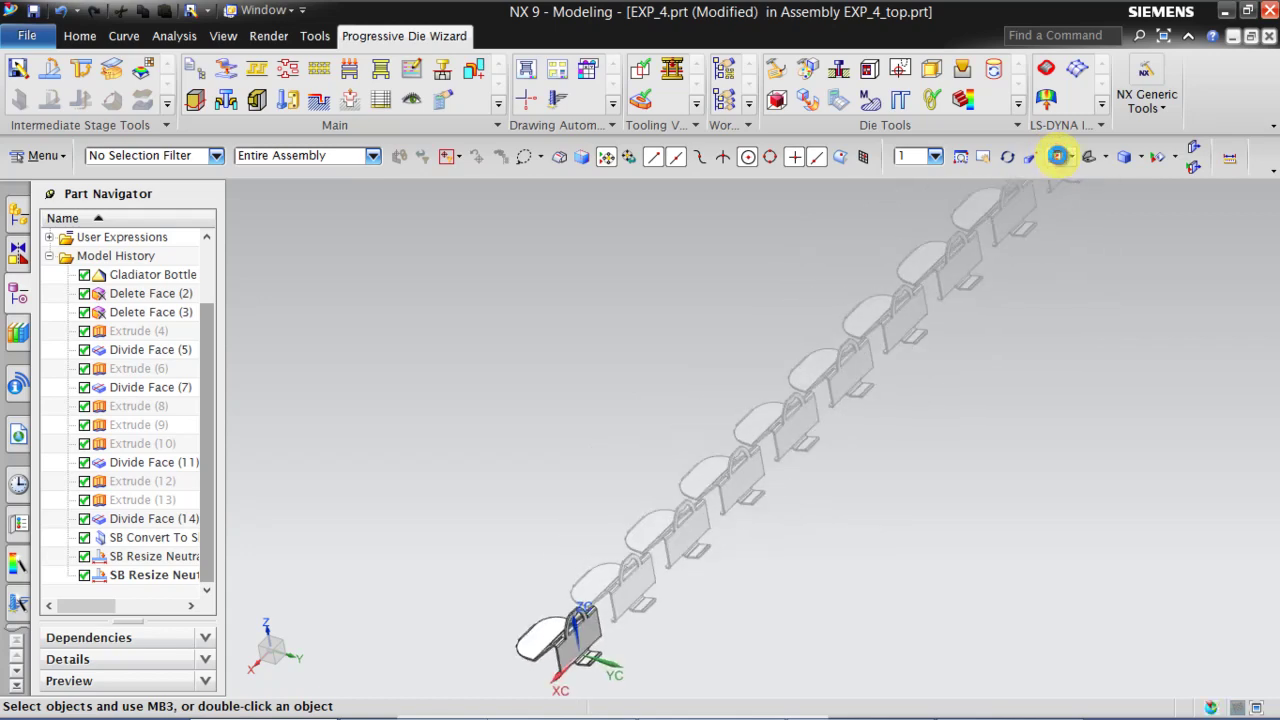
{"action": "middle_click_drag", "start_coordinate": [795, 360], "coordinate": [647, 221]}
{"action": "scroll", "coordinate": [545, 510], "scroll_direction": "up", "scroll_amount": 8}
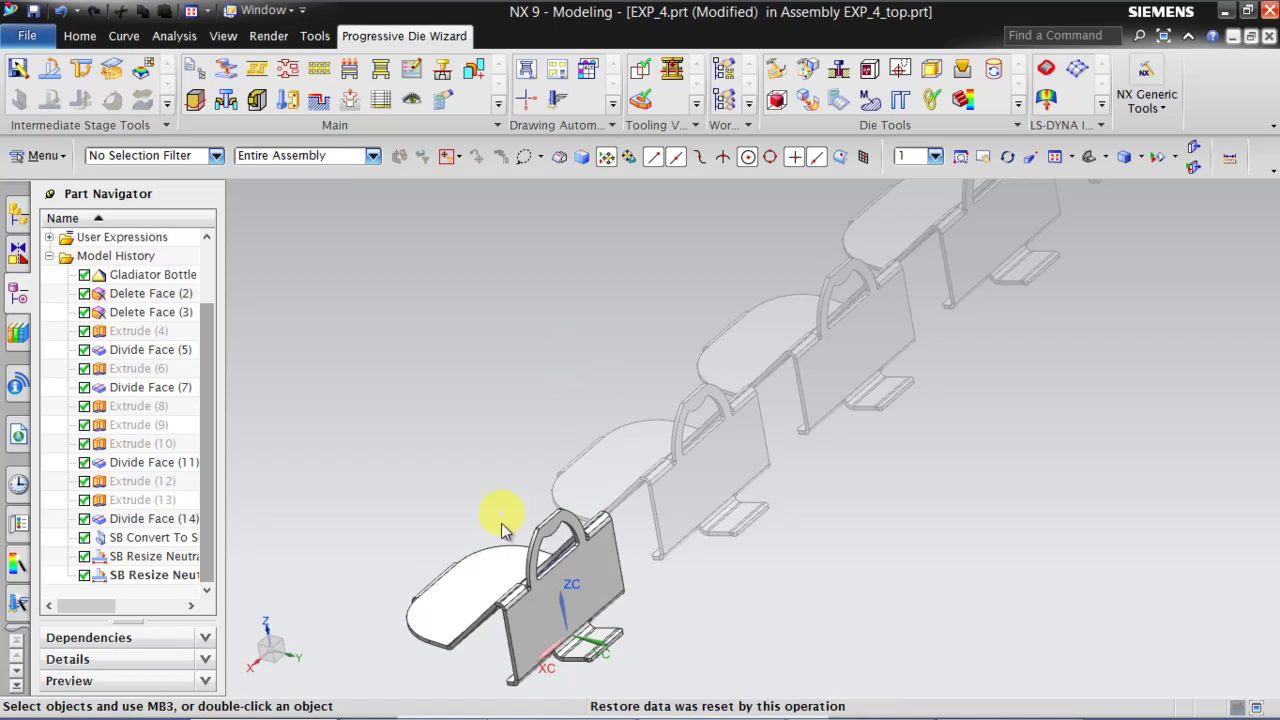
{"action": "mouse_move", "coordinate": [509, 525]}
{"action": "middle_mouse_down"}
{"action": "mouse_move", "coordinate": [517, 551]}
{"action": "mouse_move", "coordinate": [523, 523]}
{"action": "middle_mouse_up"}
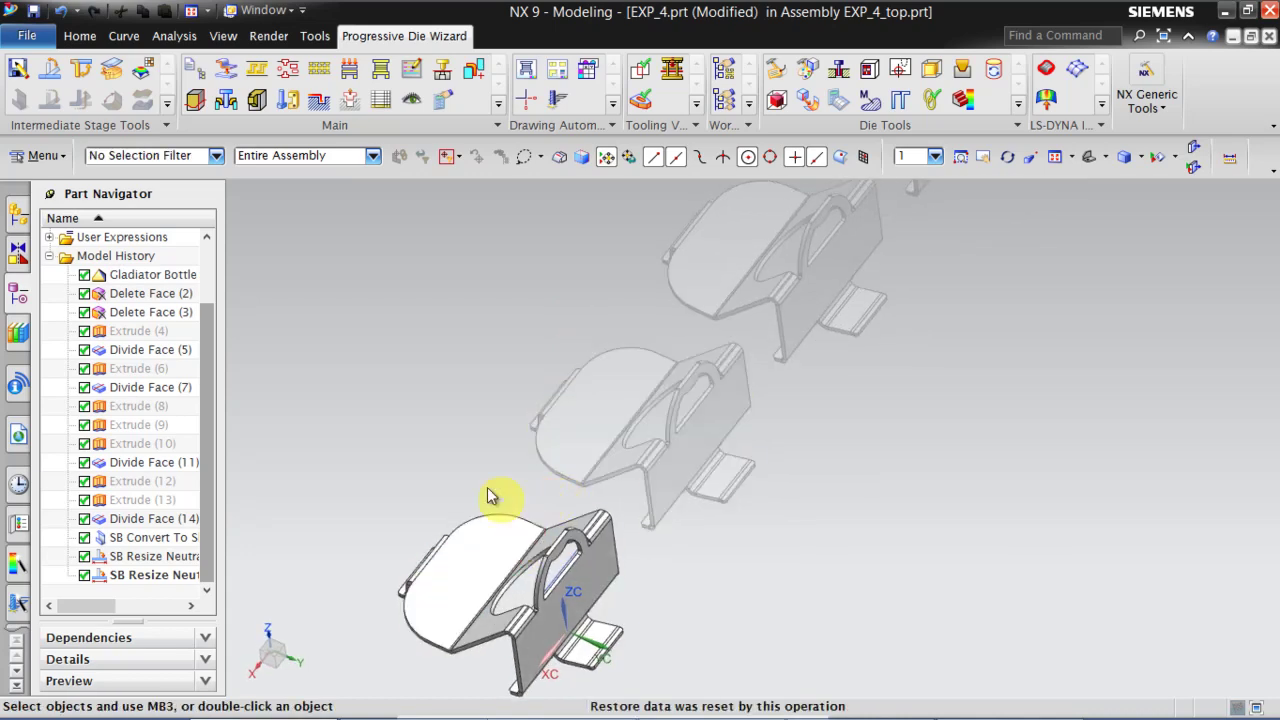
{"action": "scroll", "coordinate": [565, 512], "scroll_direction": "down", "scroll_amount": 2}
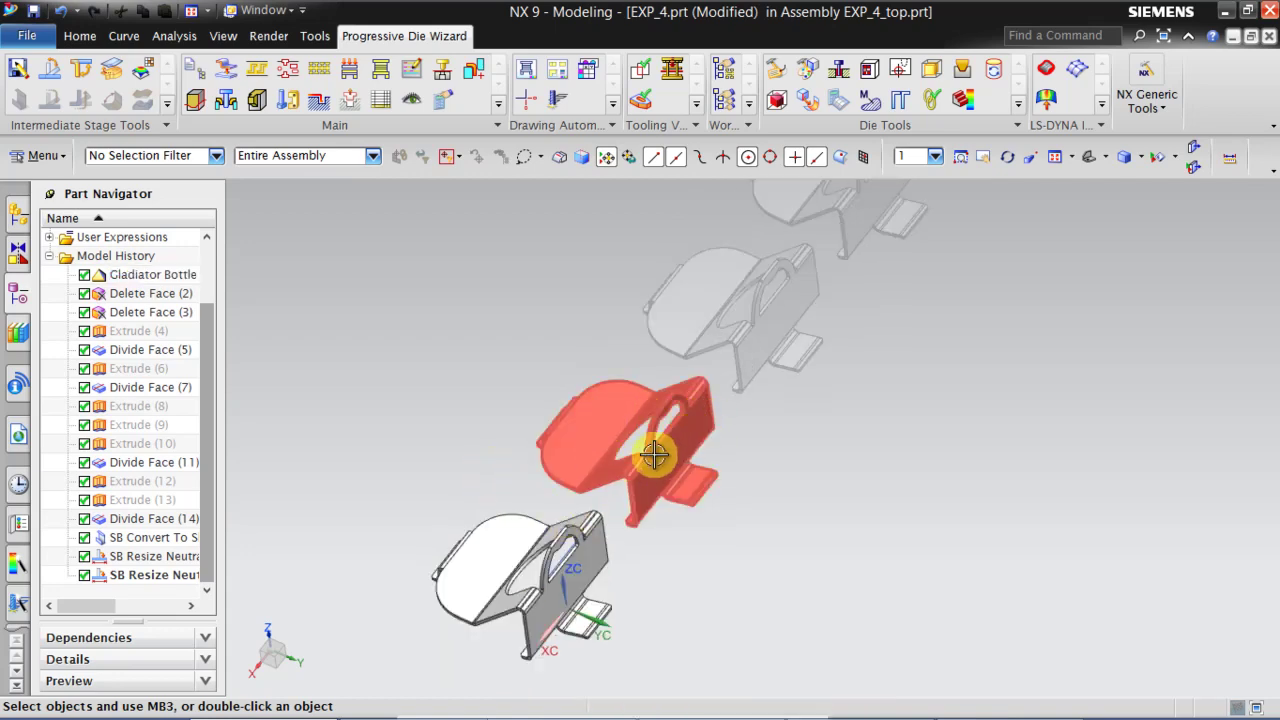
{"action": "middle_click_drag", "start_coordinate": [655, 457], "coordinate": [706, 417]}
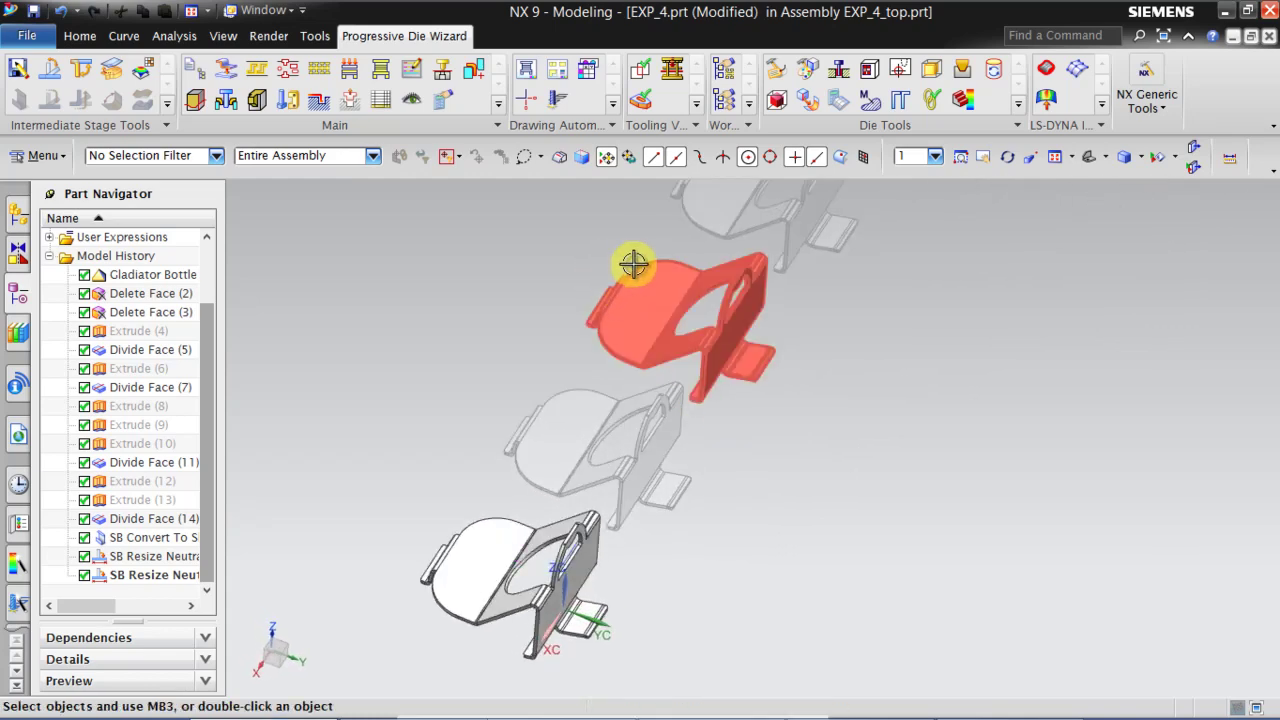
Step: Start an Unbend bend operation and select the Final-1 stage
{"action": "left_click", "coordinate": [88, 71]}
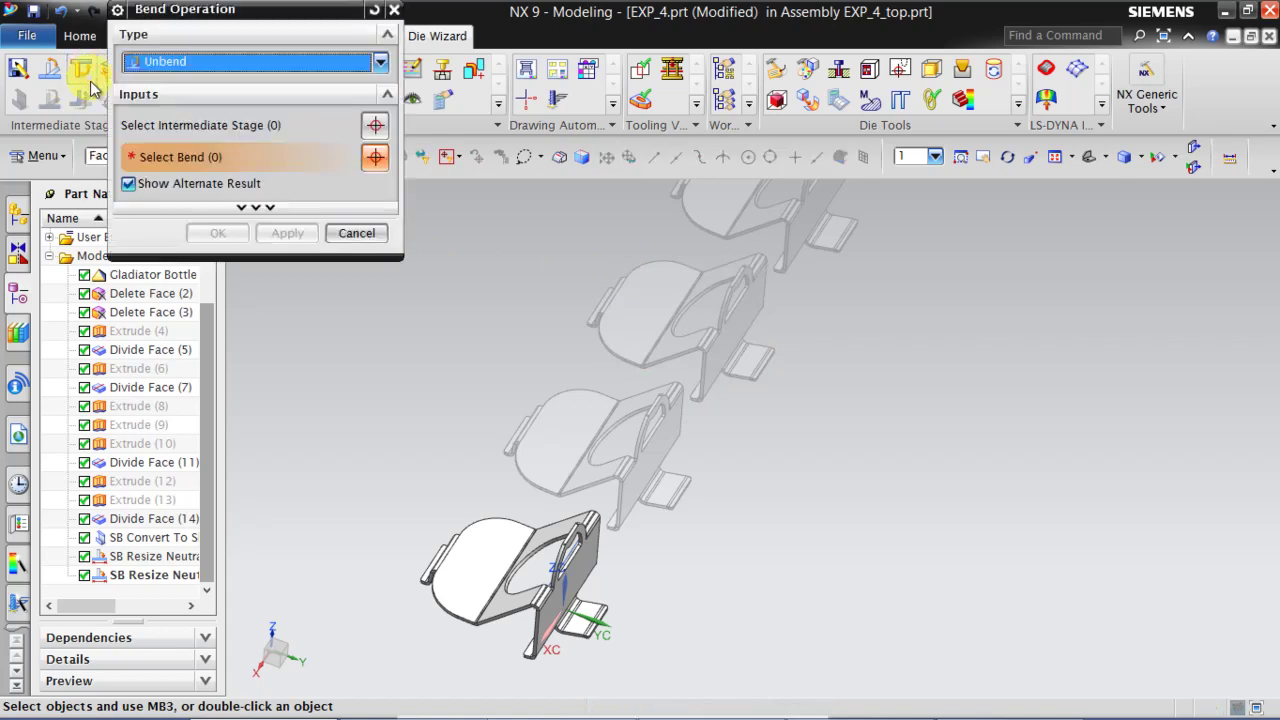
{"action": "left_click", "coordinate": [135, 125]}
{"action": "middle_click_drag", "start_coordinate": [618, 402], "coordinate": [646, 373]}
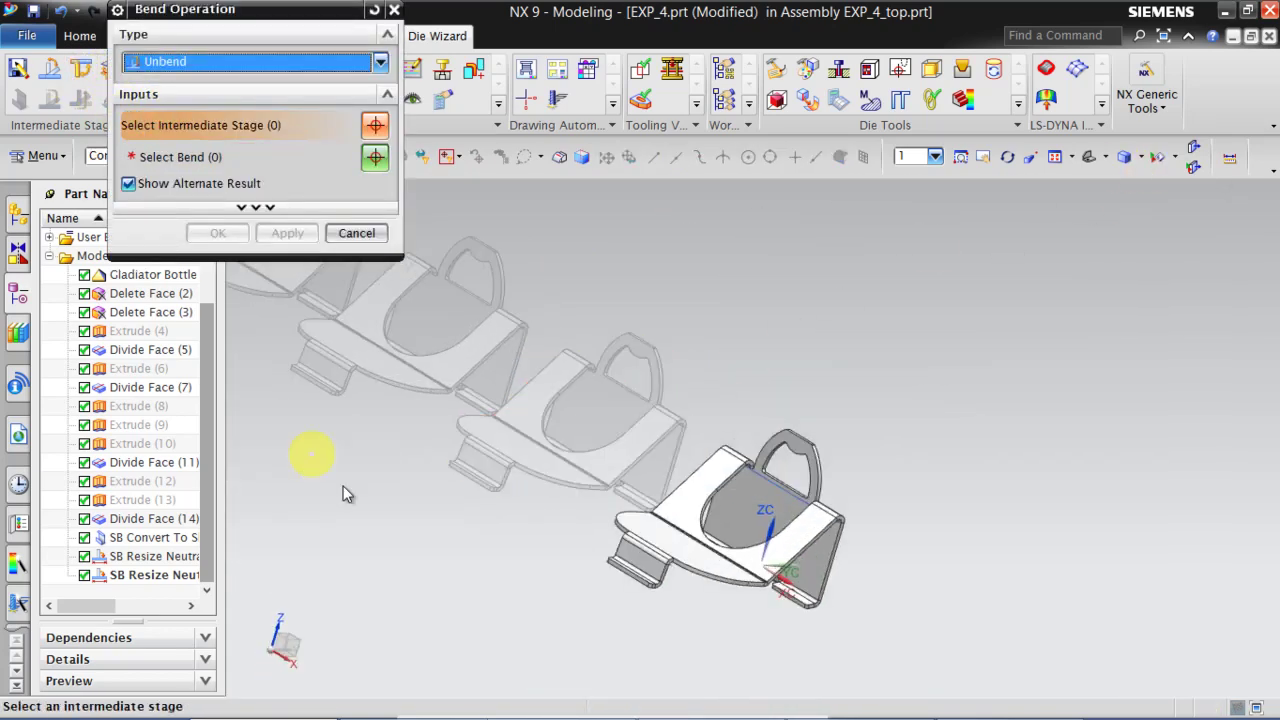
{"action": "scroll", "coordinate": [486, 466], "scroll_direction": "up", "scroll_amount": 5}
{"action": "scroll", "coordinate": [670, 282], "scroll_direction": "down", "scroll_amount": 3}
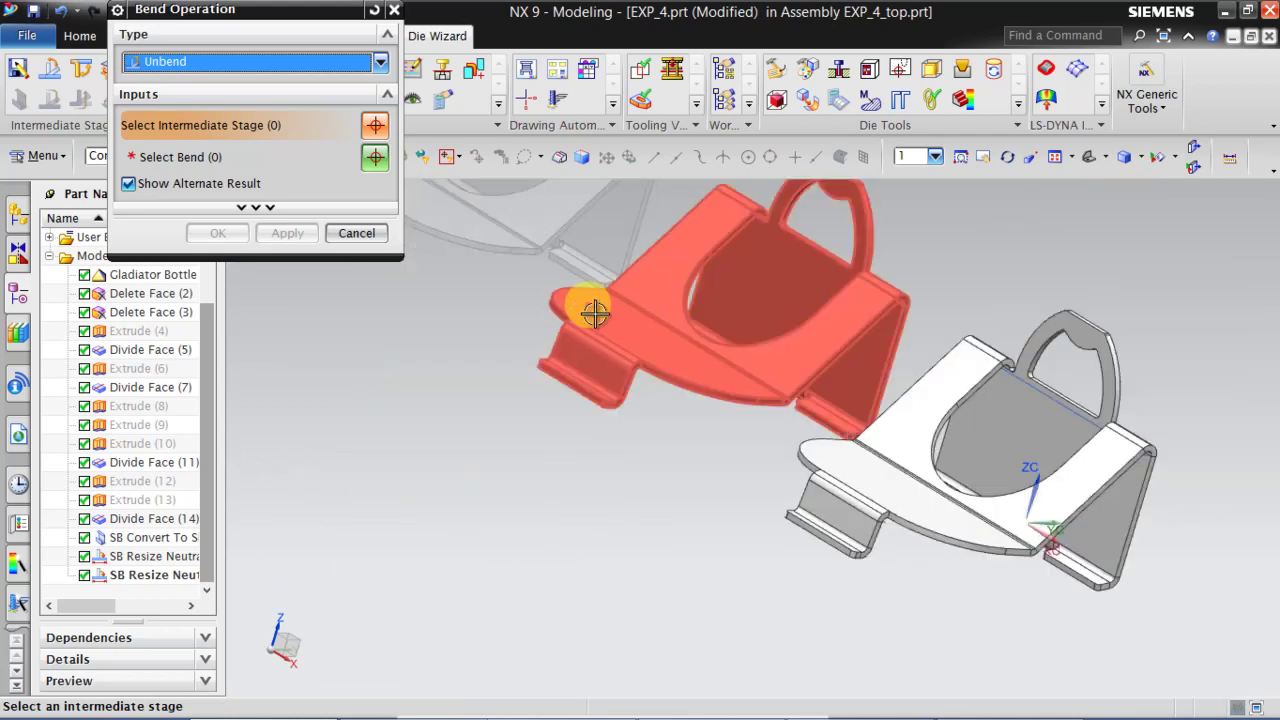
{"action": "middle_click_drag", "start_coordinate": [594, 309], "coordinate": [906, 462]}
{"action": "left_click", "coordinate": [445, 250]}
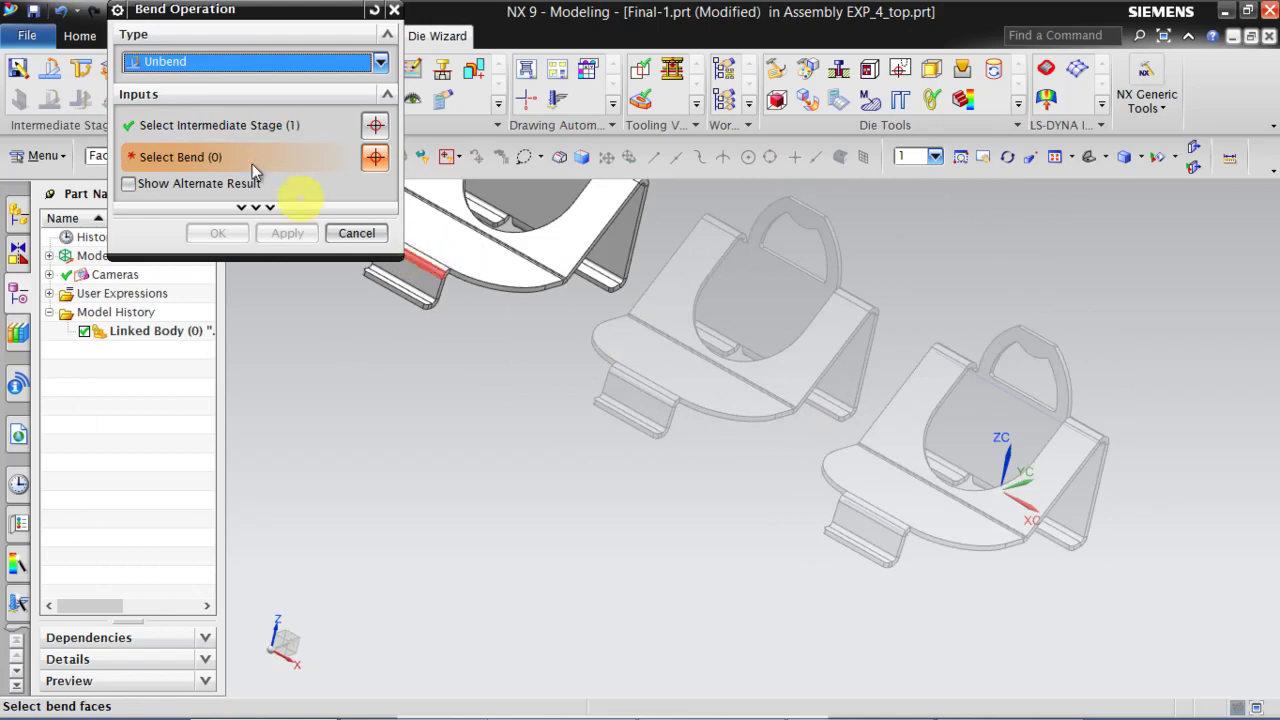
Step: Unbend the small tab's bend face with Show Alternate Result checked, so it lies flat
{"action": "scroll", "coordinate": [617, 449], "scroll_direction": "up", "scroll_amount": 8}
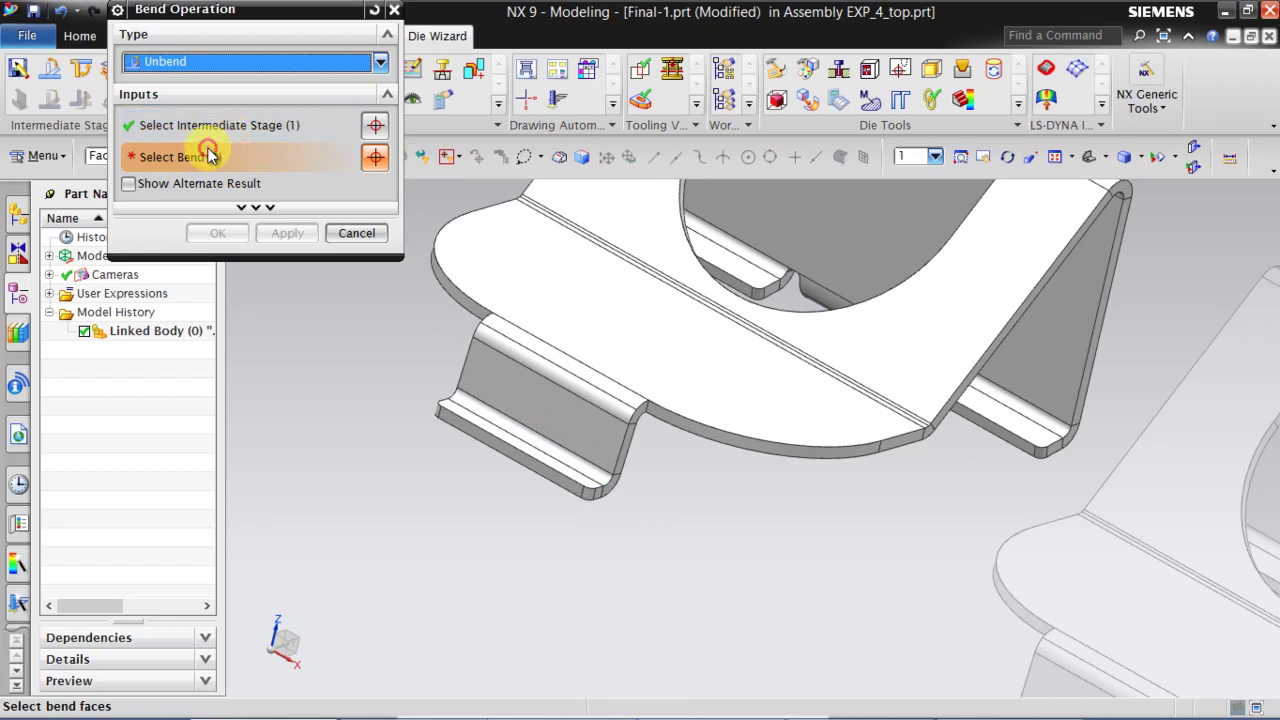
{"action": "left_click", "coordinate": [565, 378]}
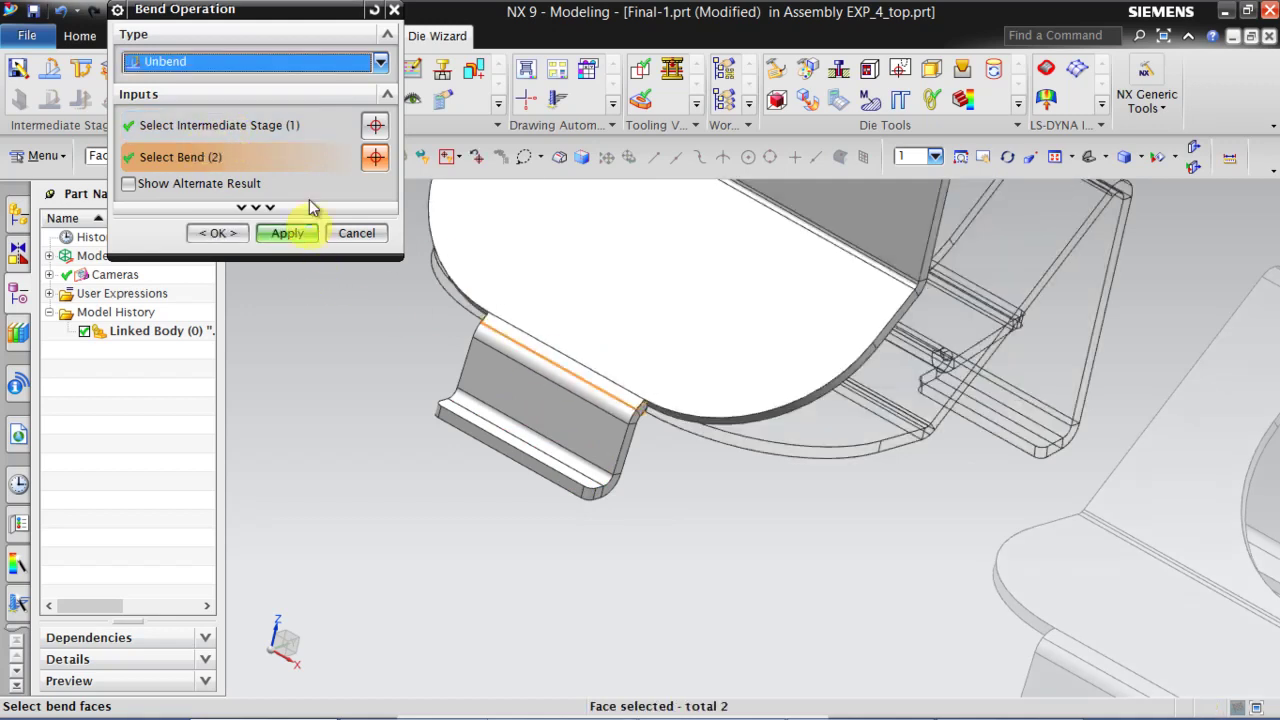
{"action": "left_click", "coordinate": [182, 186]}
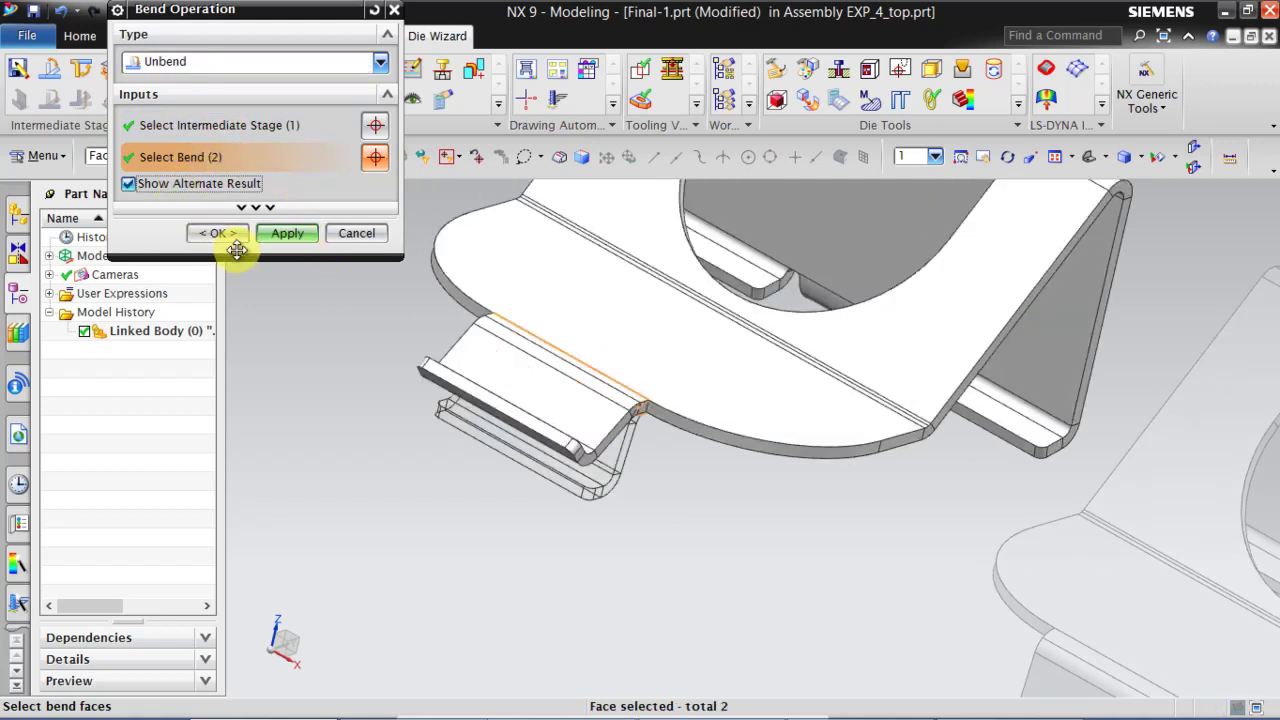
{"action": "left_click", "coordinate": [220, 233]}
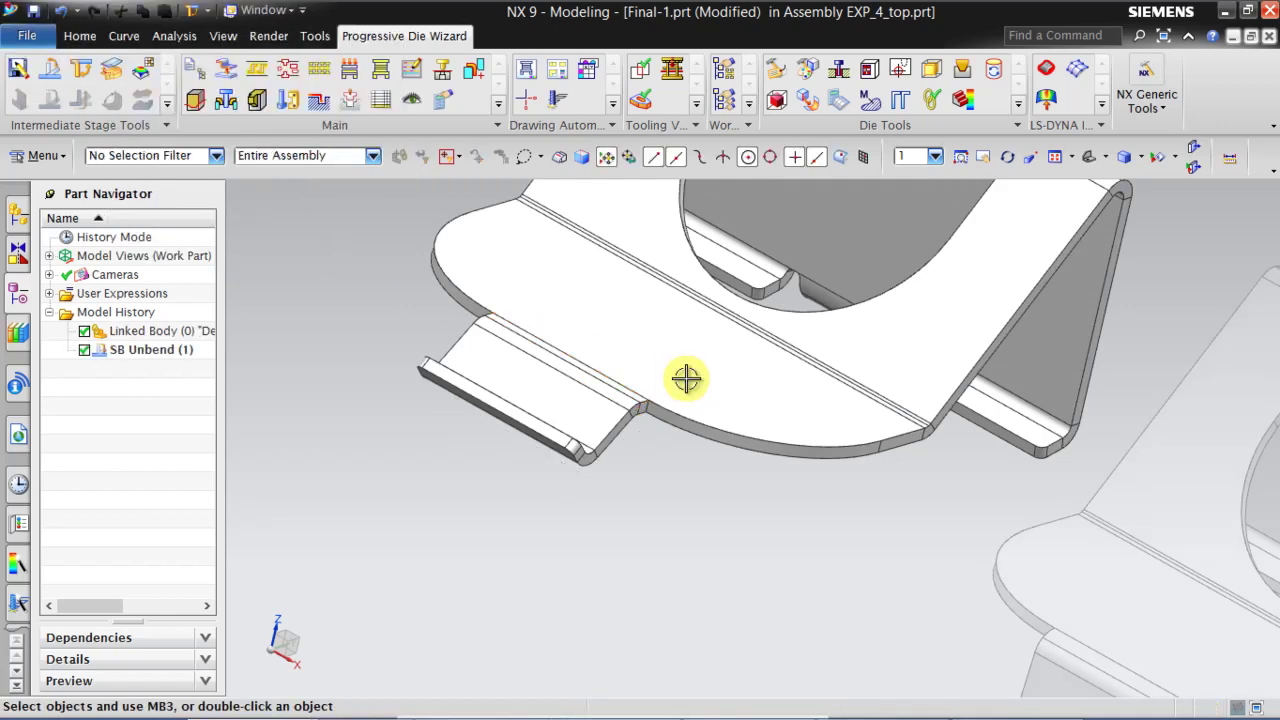
{"action": "middle_click_drag", "start_coordinate": [686, 297], "coordinate": [1041, 406]}
{"action": "scroll", "coordinate": [837, 523], "scroll_direction": "down", "scroll_amount": 3}
{"action": "scroll", "coordinate": [677, 403], "scroll_direction": "up", "scroll_amount": 4}
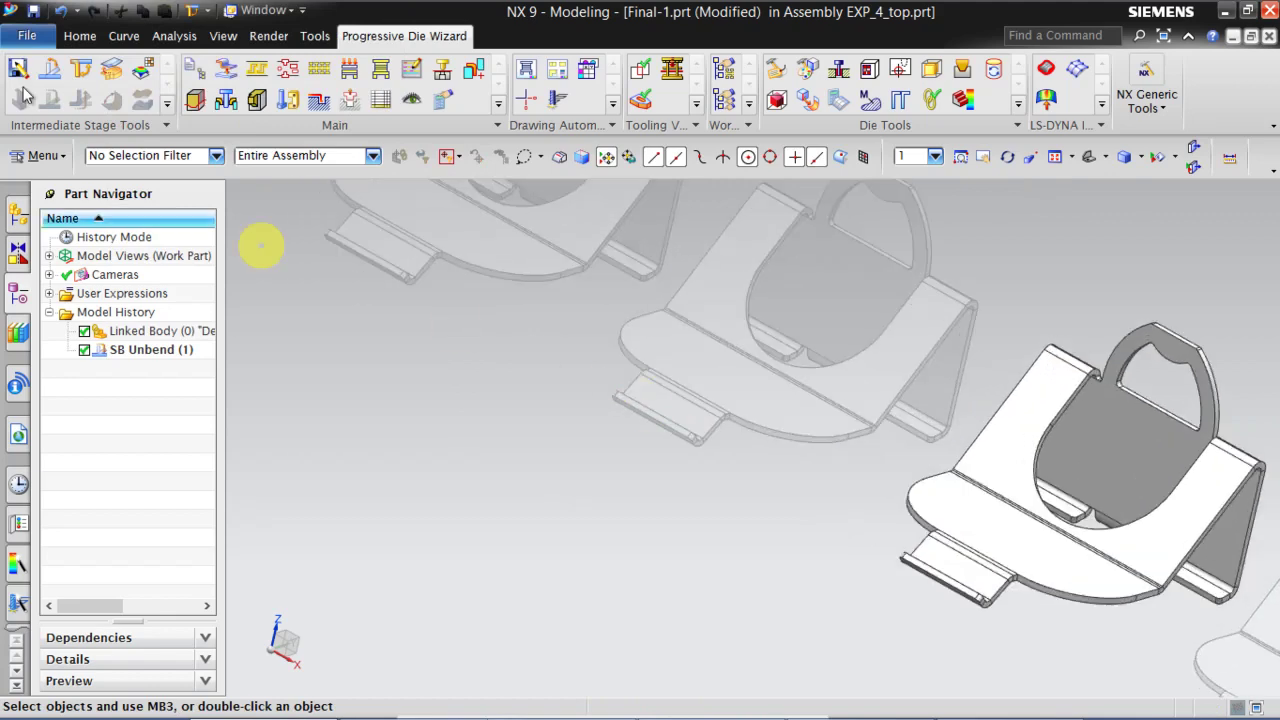
Step: Unbend the first bend of the front tab on the Final-2 stage
{"action": "left_click", "coordinate": [82, 80]}
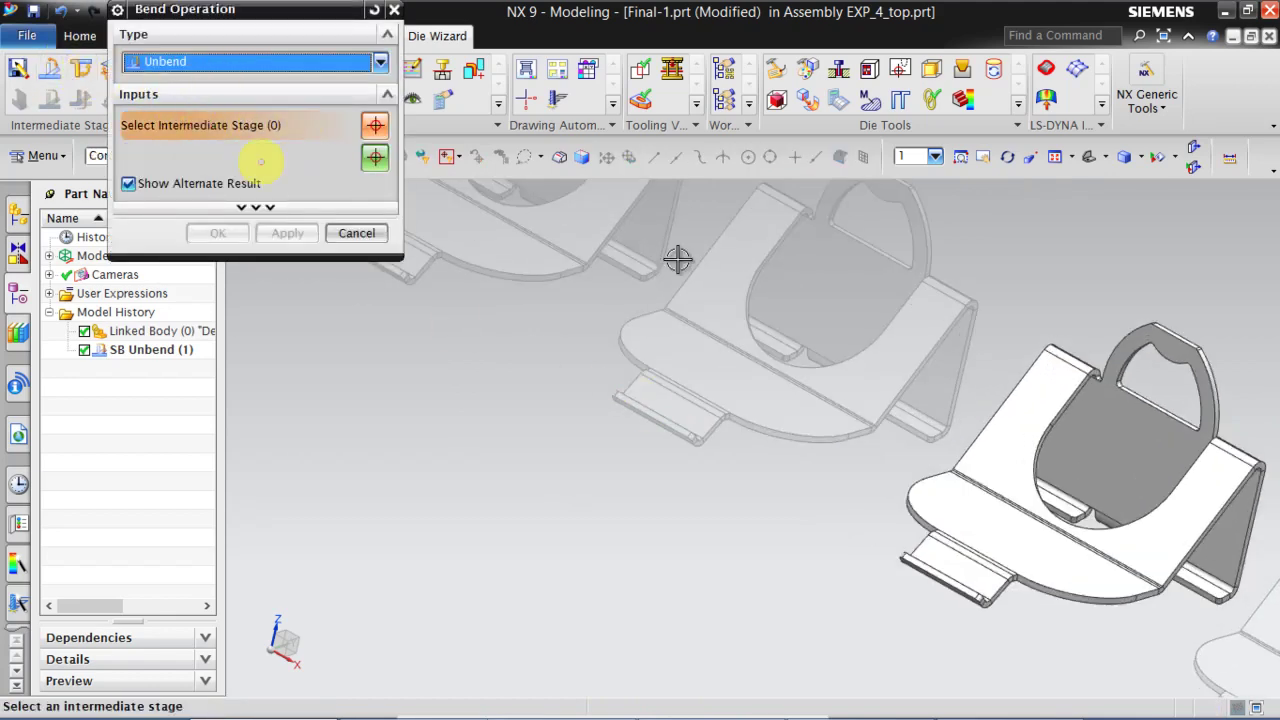
{"action": "left_click", "coordinate": [720, 357]}
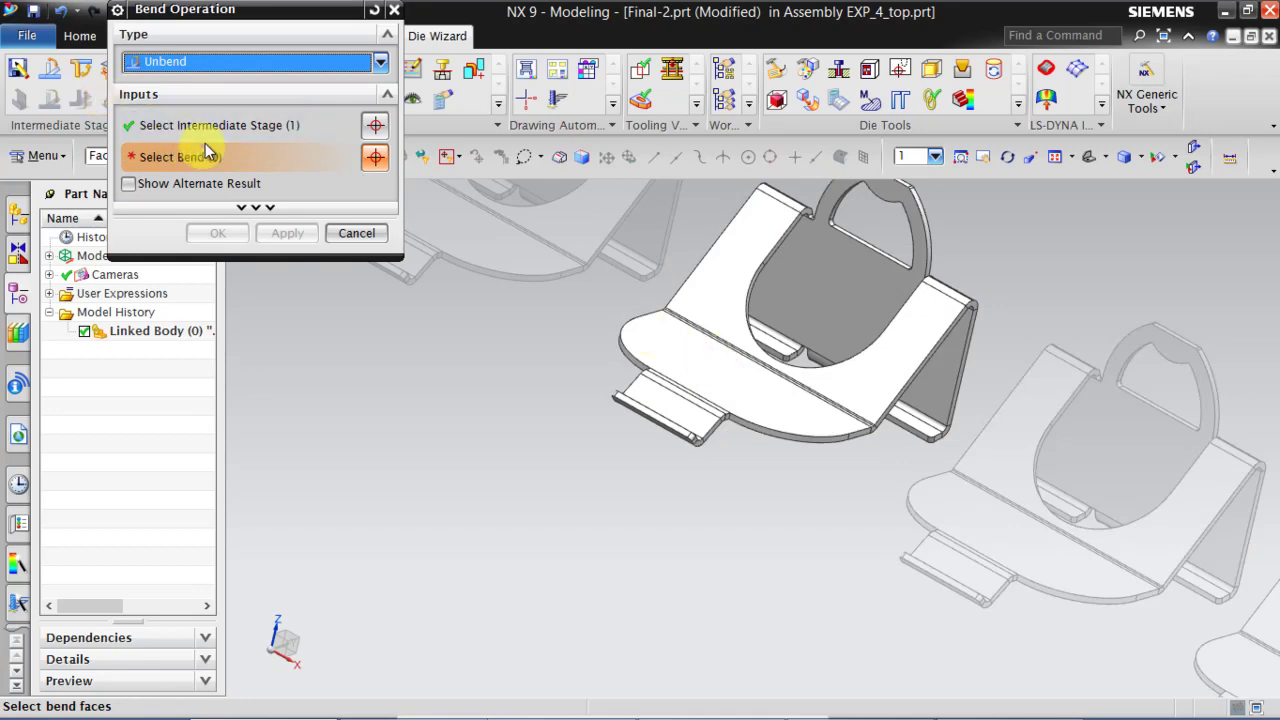
{"action": "scroll", "coordinate": [667, 400], "scroll_direction": "down", "scroll_amount": 3}
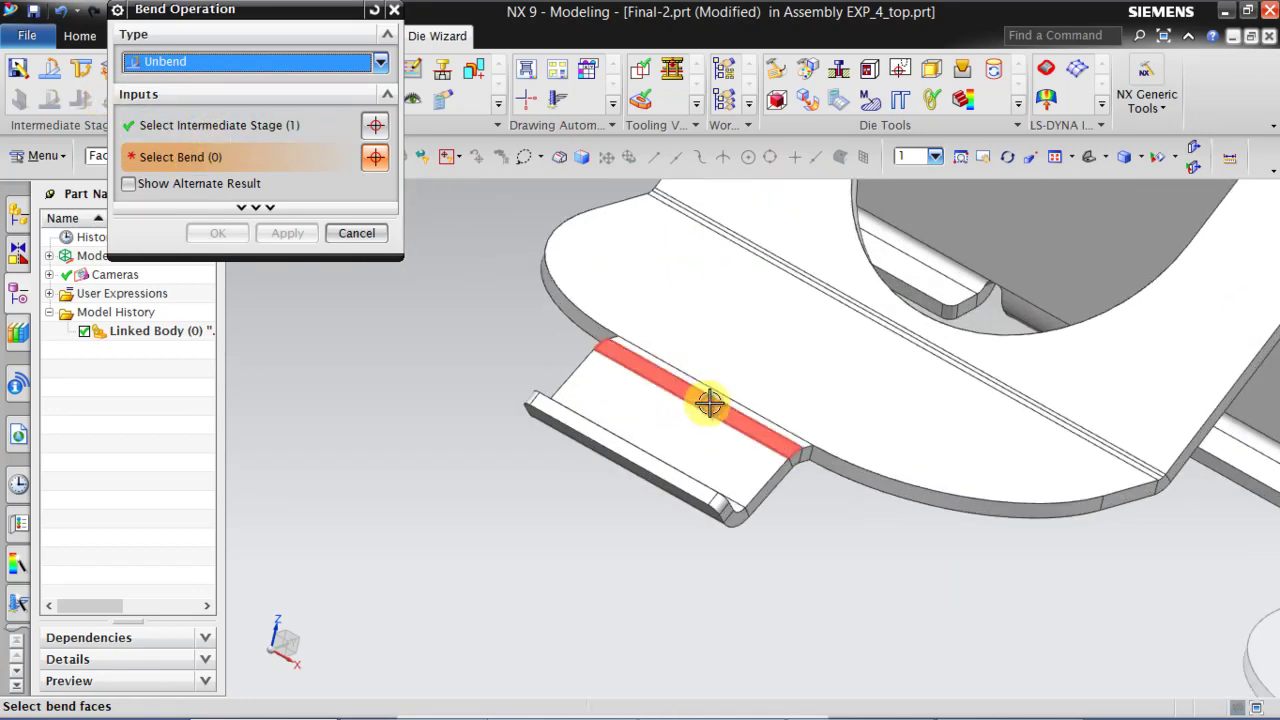
{"action": "middle_click_drag", "start_coordinate": [629, 449], "coordinate": [477, 423]}
{"action": "left_click", "coordinate": [538, 433]}
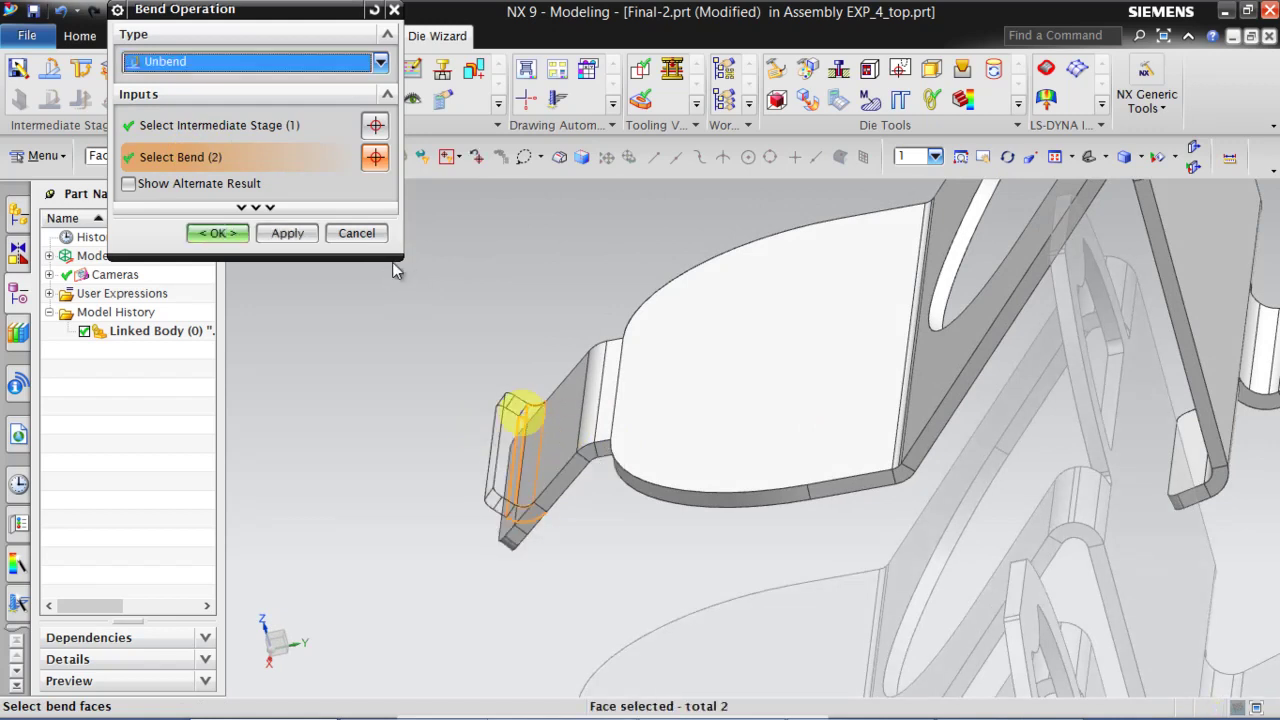
{"action": "left_click", "coordinate": [297, 234]}
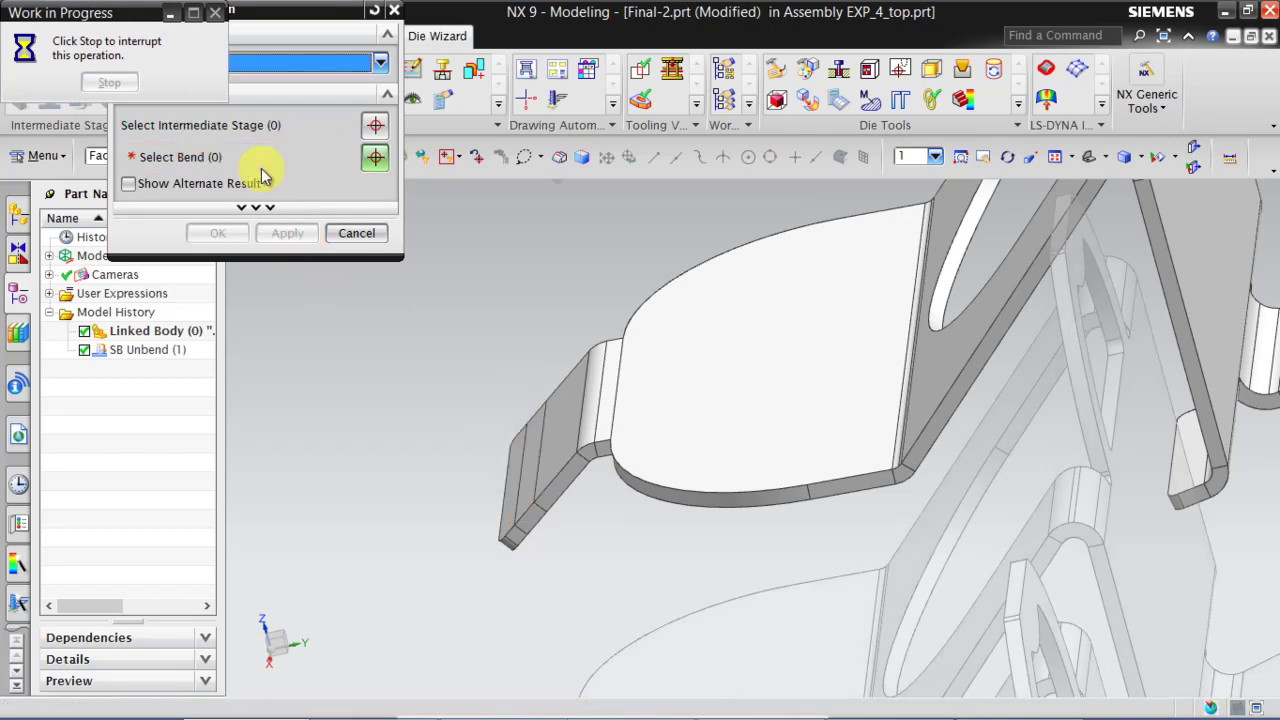
Step: Unbend the tab's remaining bend with Show Alternate Result, then close the operation
{"action": "left_click", "coordinate": [255, 125]}
{"action": "left_click", "coordinate": [809, 403]}
{"action": "left_click", "coordinate": [586, 451]}
{"action": "left_click", "coordinate": [186, 183]}
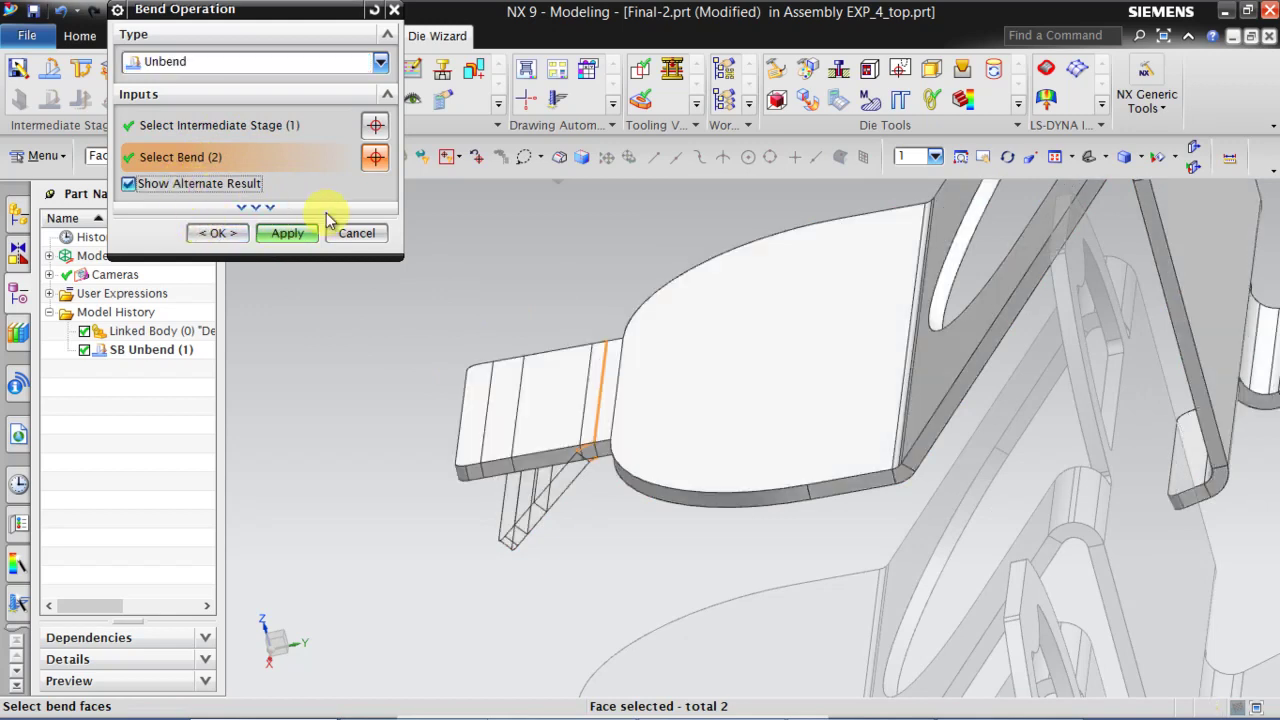
{"action": "left_click", "coordinate": [287, 232]}
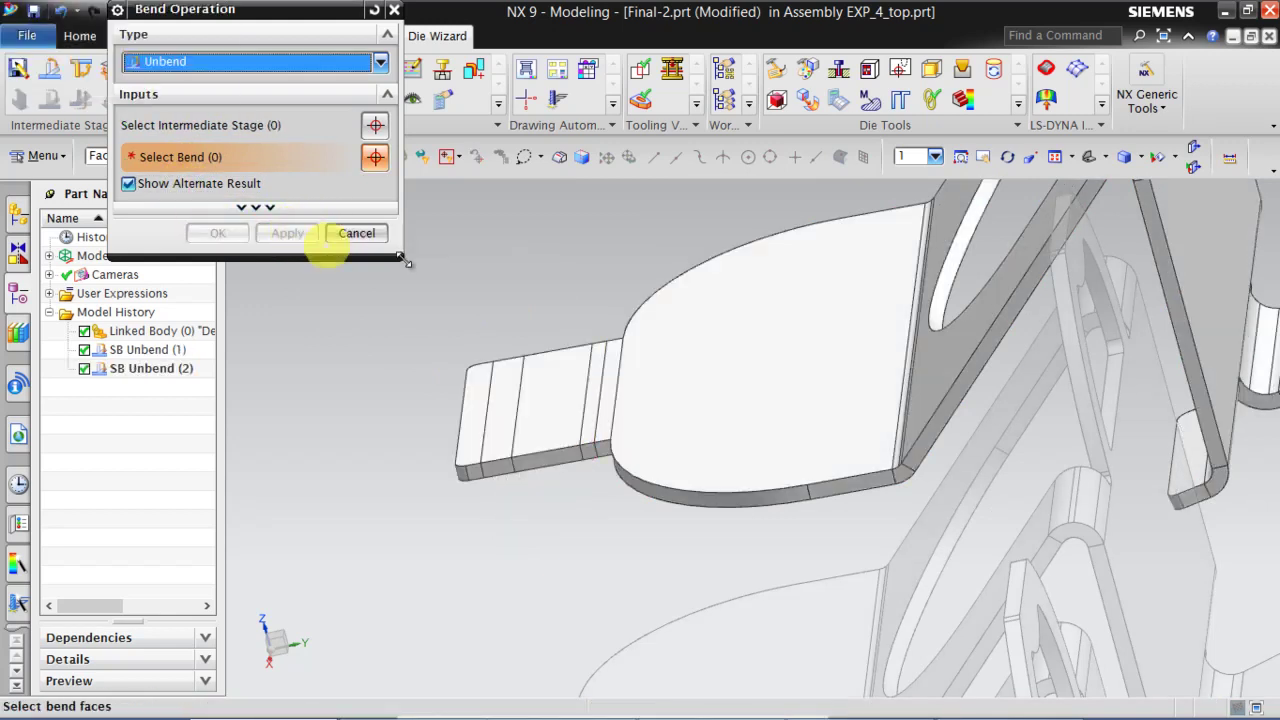
{"action": "left_click", "coordinate": [360, 236]}
{"action": "middle_click_drag", "start_coordinate": [651, 374], "coordinate": [683, 443]}
{"action": "scroll", "coordinate": [663, 417], "scroll_direction": "up", "scroll_amount": 3}
{"action": "left_click", "coordinate": [607, 366]}
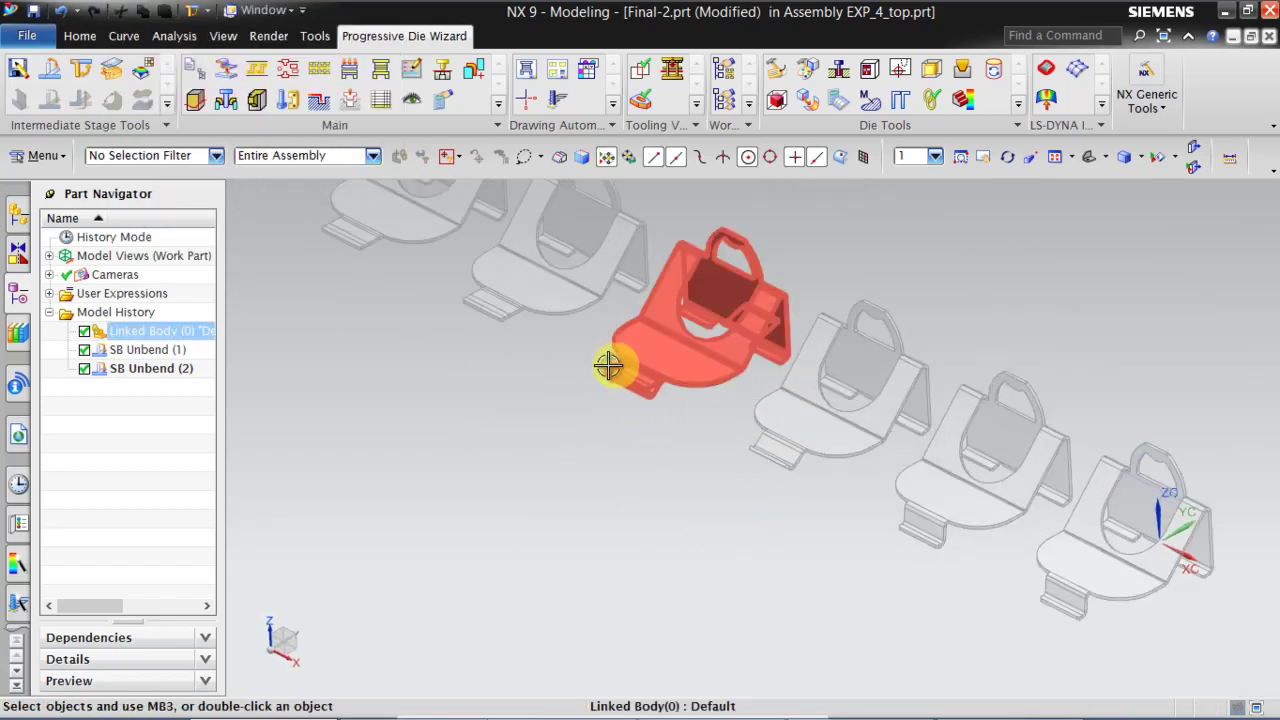
{"action": "scroll", "coordinate": [800, 460], "scroll_direction": "up", "scroll_amount": 4}
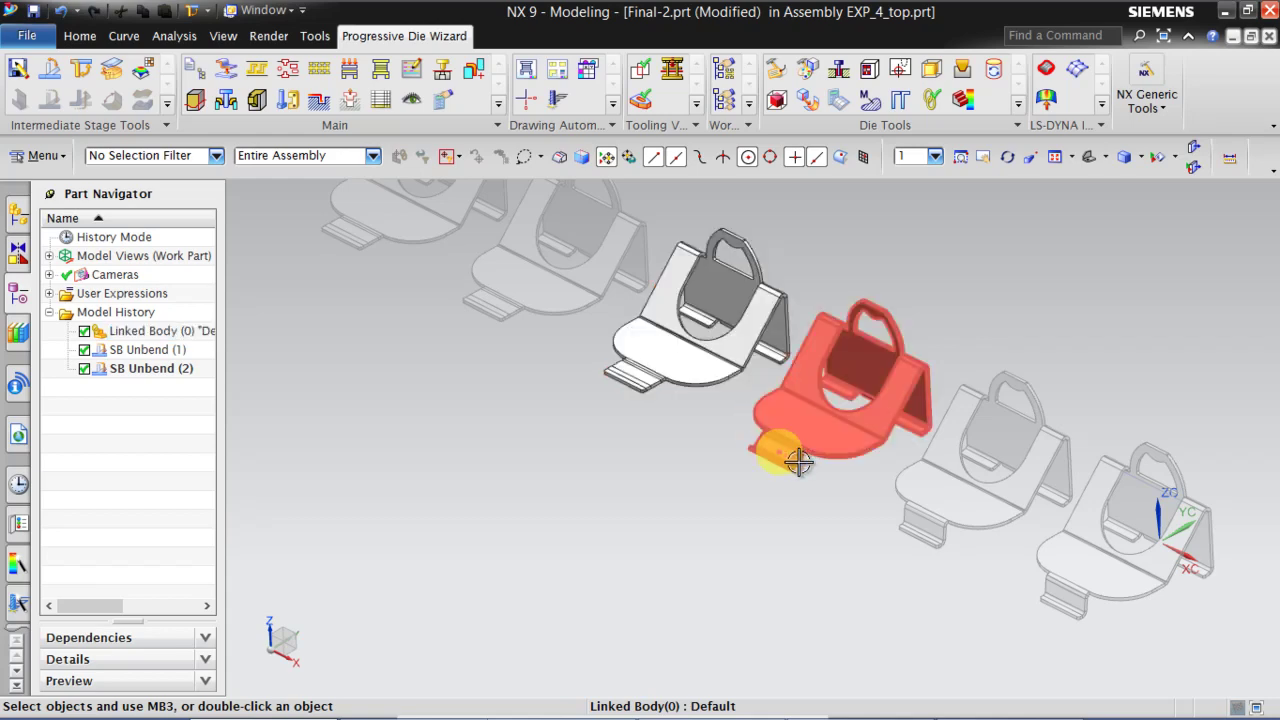
{"action": "middle_click_drag", "start_coordinate": [803, 466], "coordinate": [791, 465]}
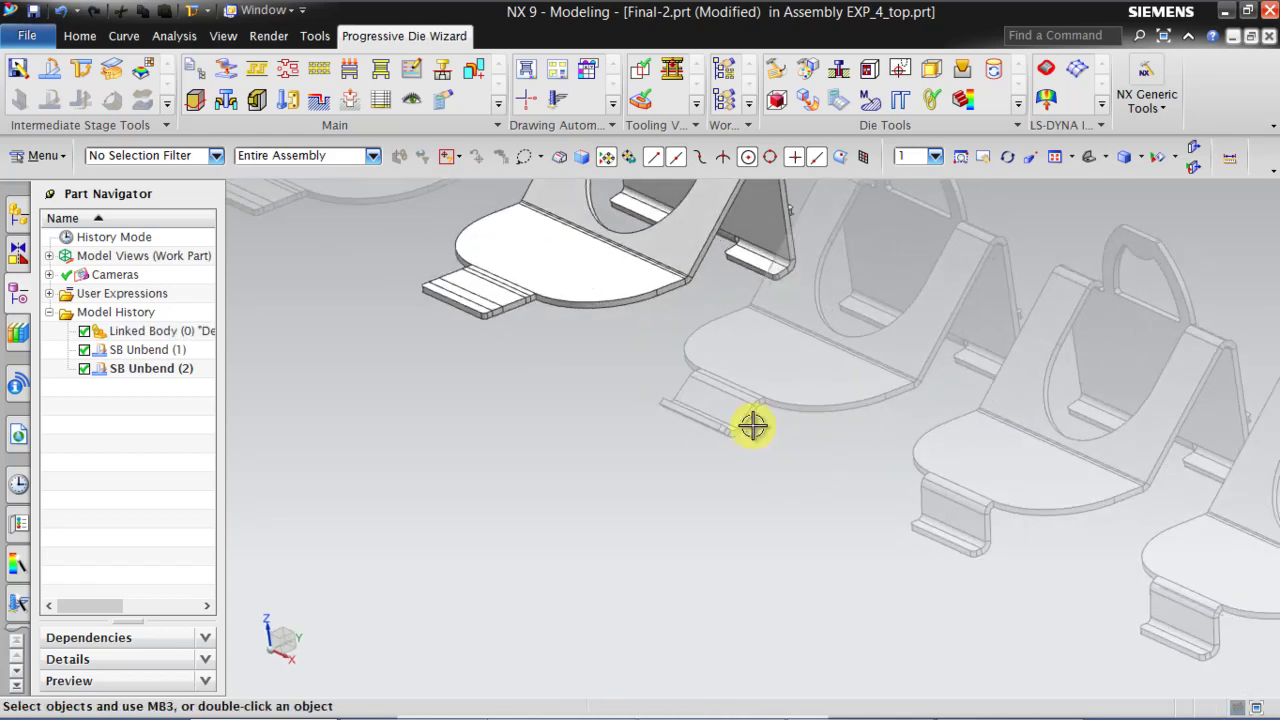
{"action": "middle_click_drag", "start_coordinate": [711, 431], "coordinate": [680, 424]}
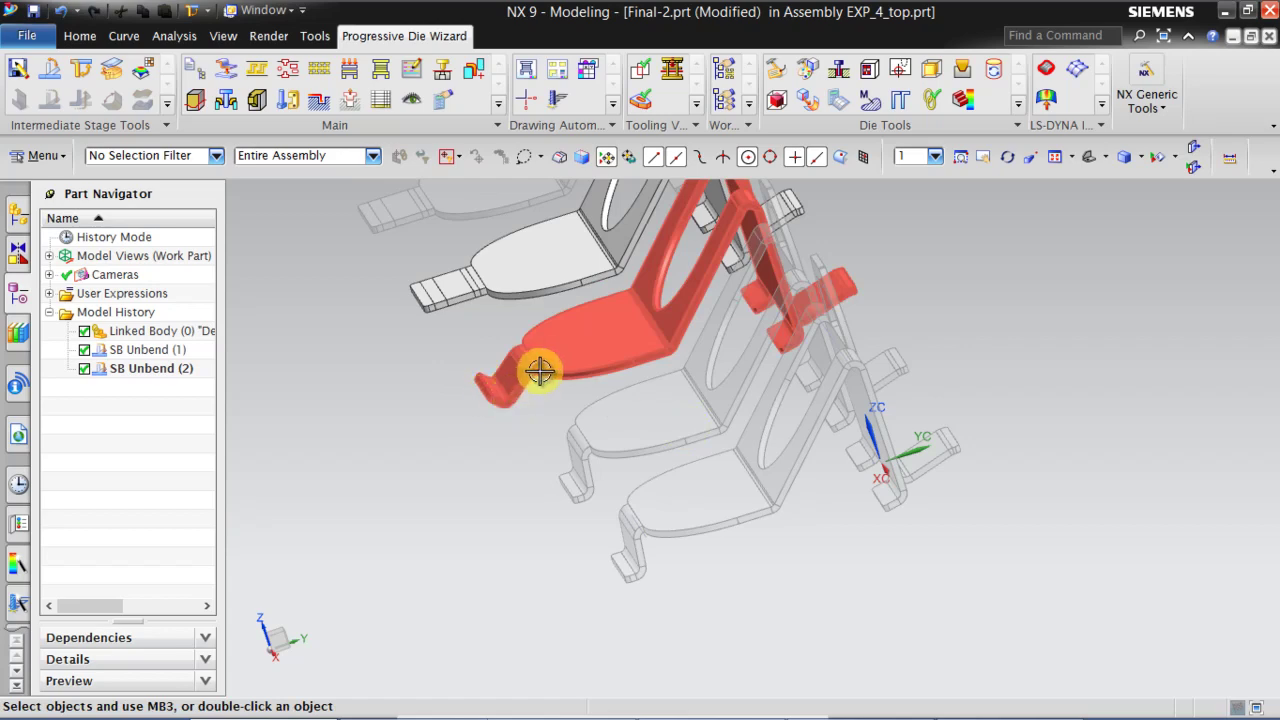
{"action": "scroll", "coordinate": [585, 436], "scroll_direction": "up", "scroll_amount": 2}
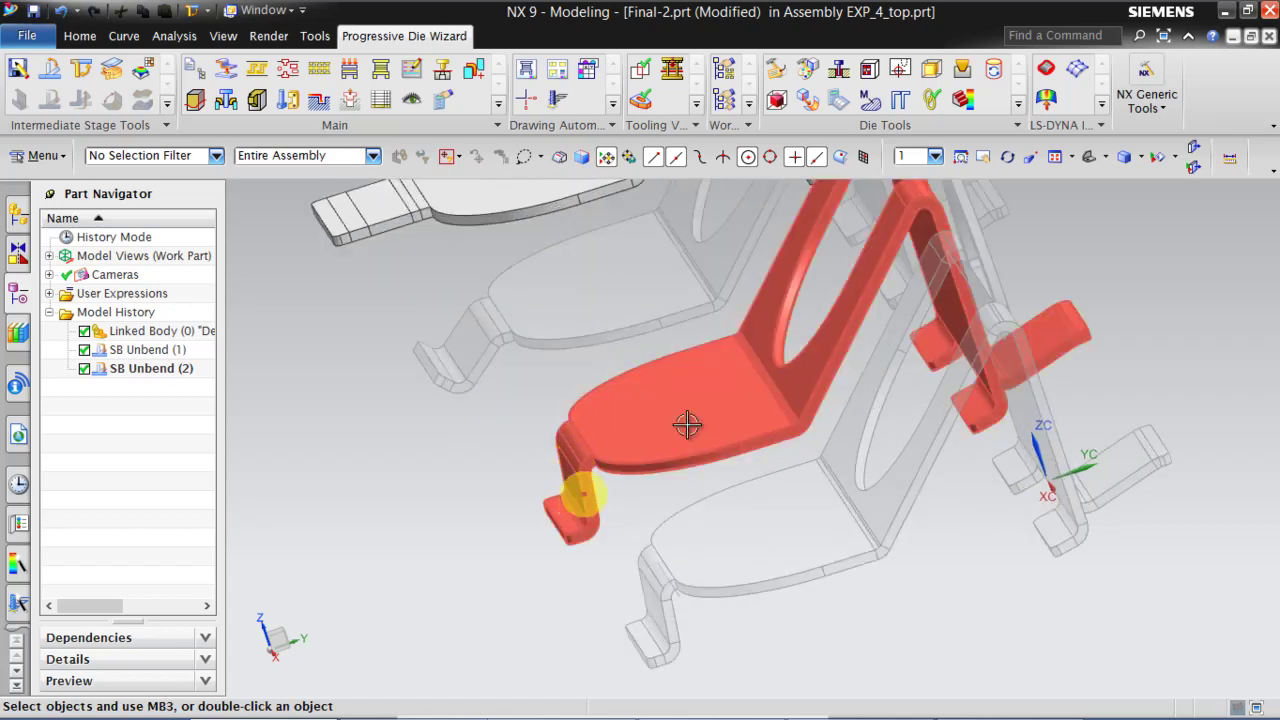
{"action": "scroll", "coordinate": [689, 423], "scroll_direction": "down", "scroll_amount": 2}
{"action": "middle_click_drag", "start_coordinate": [694, 417], "coordinate": [690, 448]}
{"action": "scroll", "coordinate": [888, 330], "scroll_direction": "down", "scroll_amount": 1}
{"action": "scroll", "coordinate": [700, 437], "scroll_direction": "up", "scroll_amount": 3}
{"action": "scroll", "coordinate": [677, 423], "scroll_direction": "down", "scroll_amount": 3}
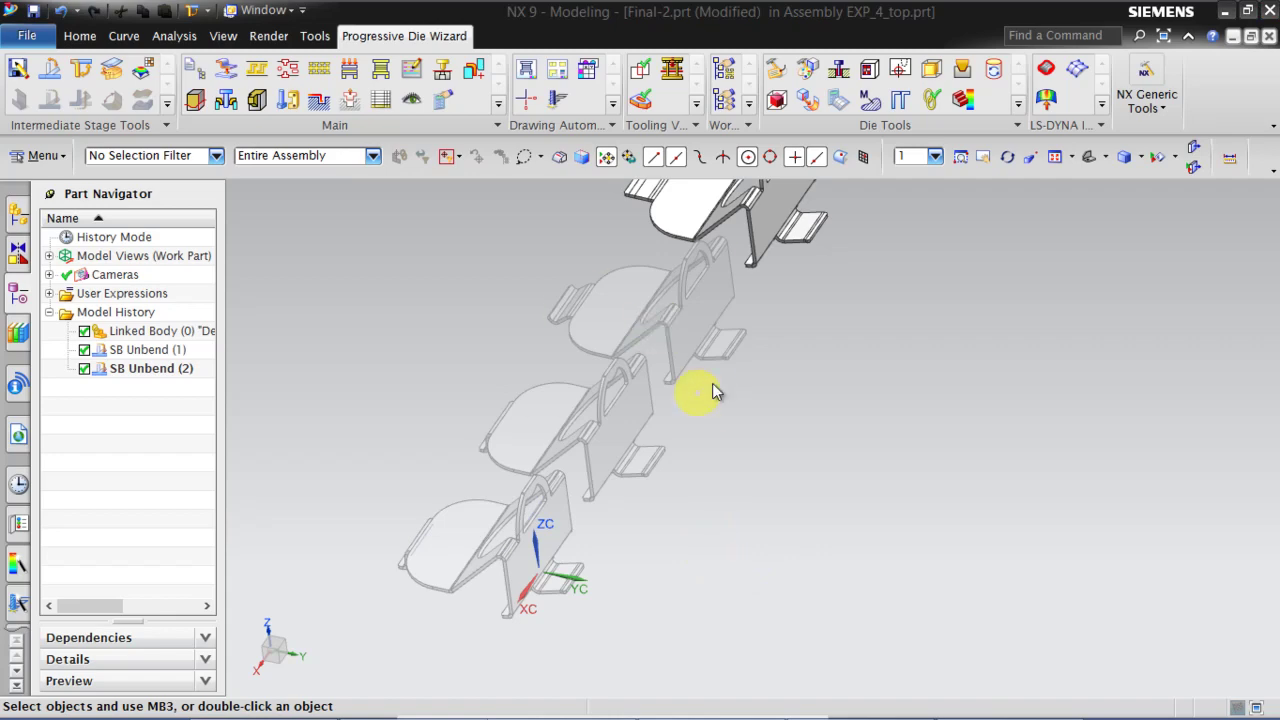
{"action": "middle_click_drag", "start_coordinate": [853, 316], "coordinate": [728, 375]}
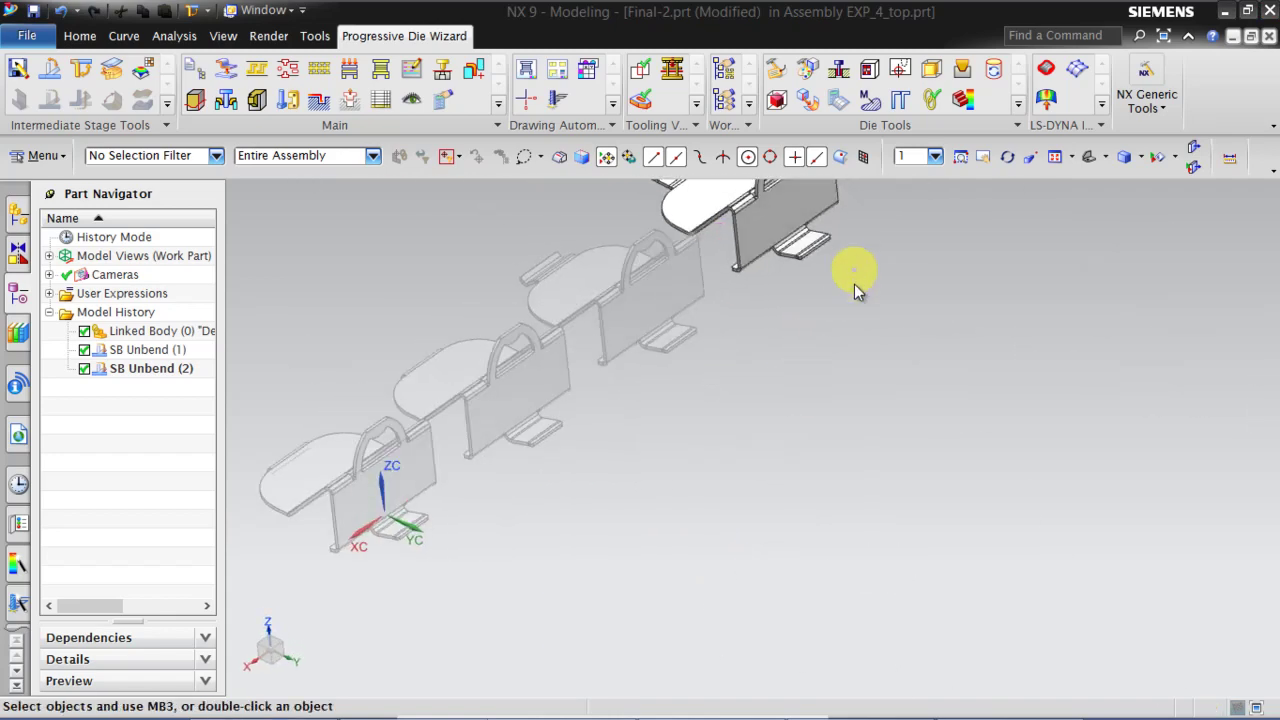
{"action": "middle_click_drag", "start_coordinate": [864, 306], "coordinate": [943, 366]}
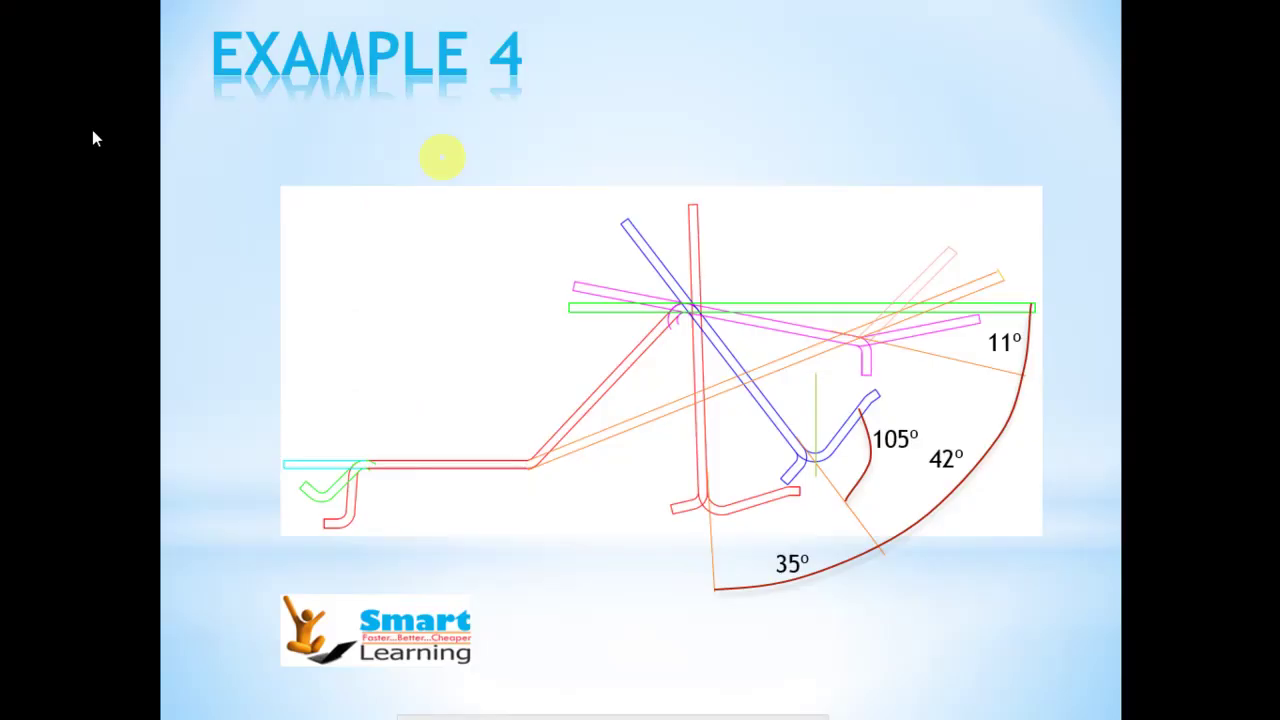
{"action": "left_click", "coordinate": [394, 165]}
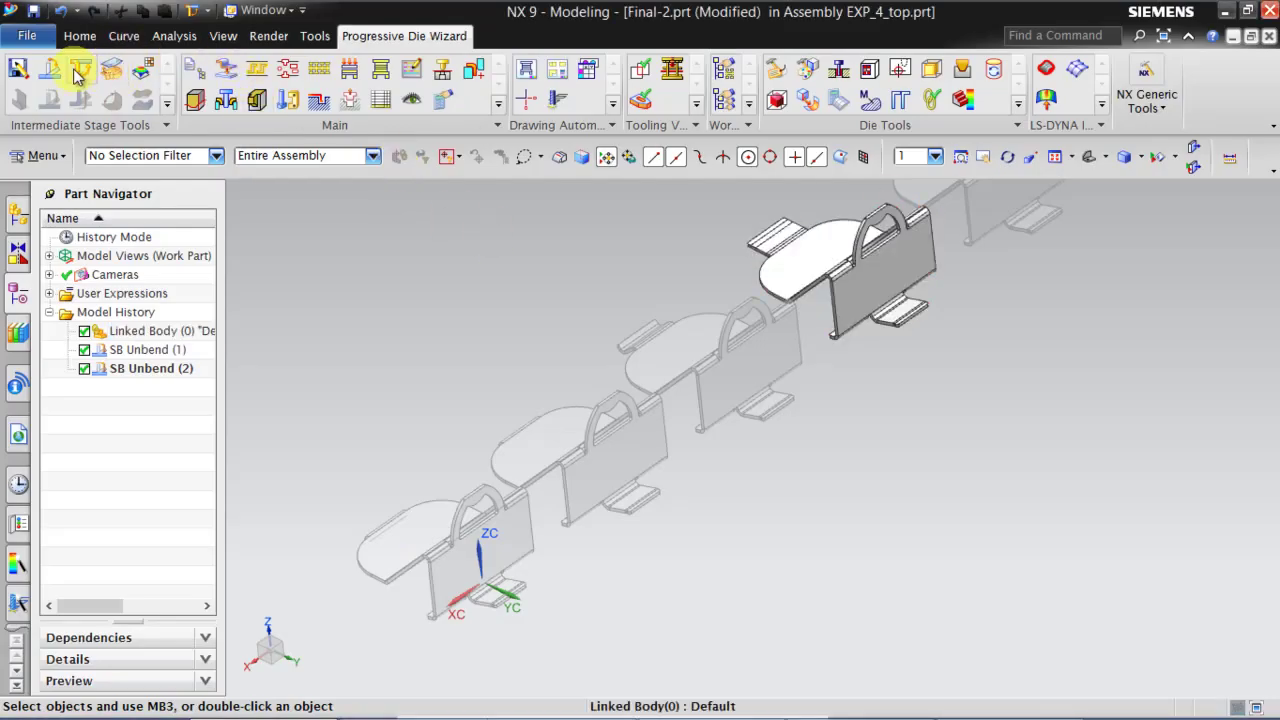
Step: Start an Unbend bend operation with Final-1 as the intermediate stage
{"action": "left_click", "coordinate": [80, 70]}
{"action": "left_click", "coordinate": [176, 64]}
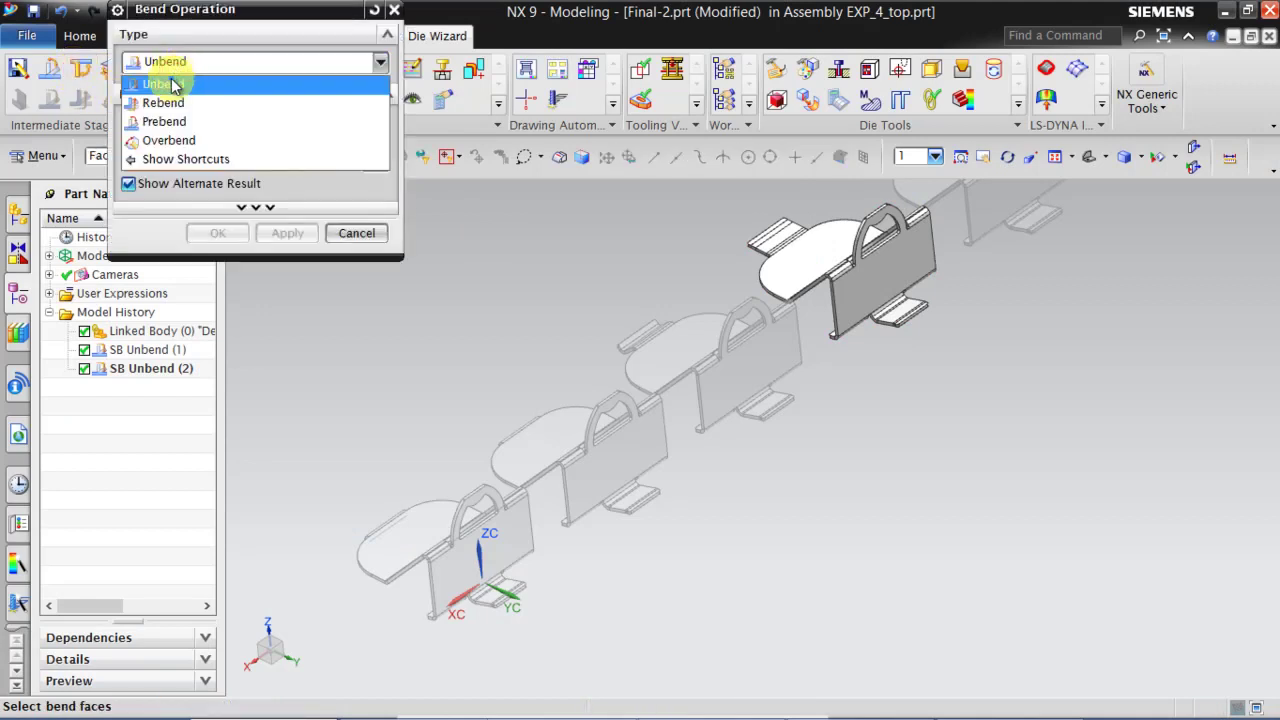
{"action": "left_click", "coordinate": [172, 85]}
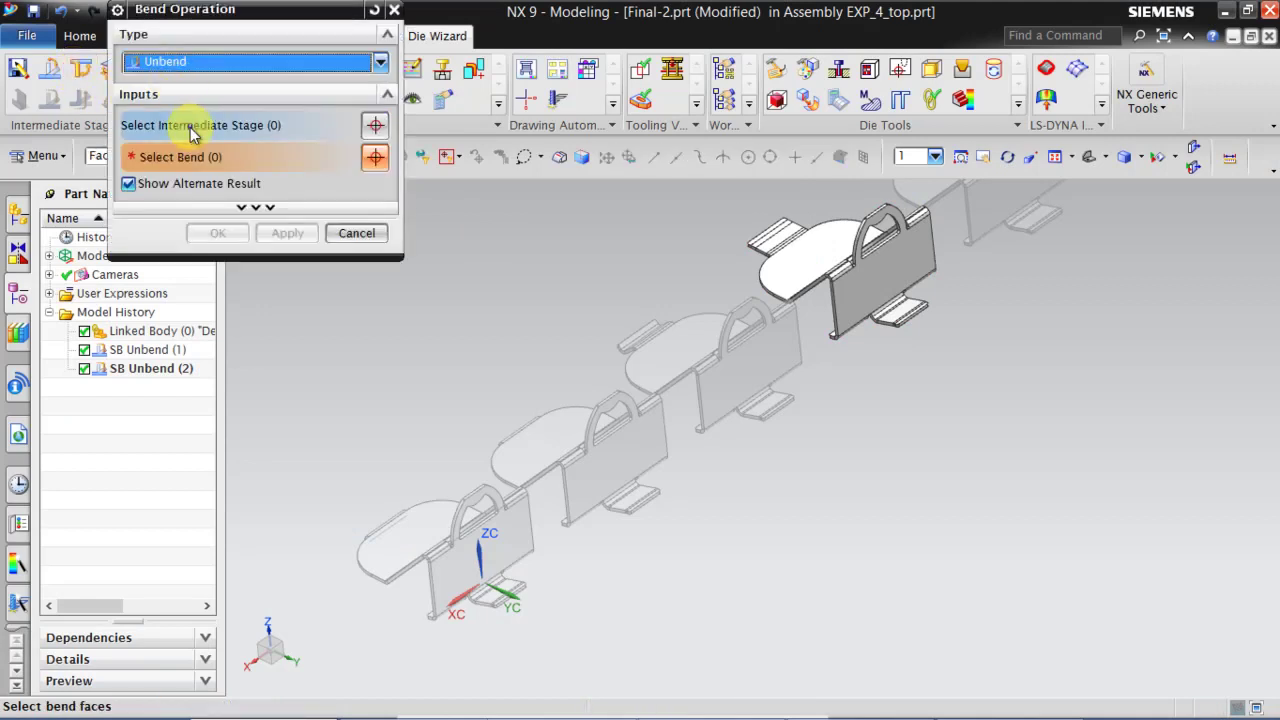
{"action": "left_click", "coordinate": [883, 277]}
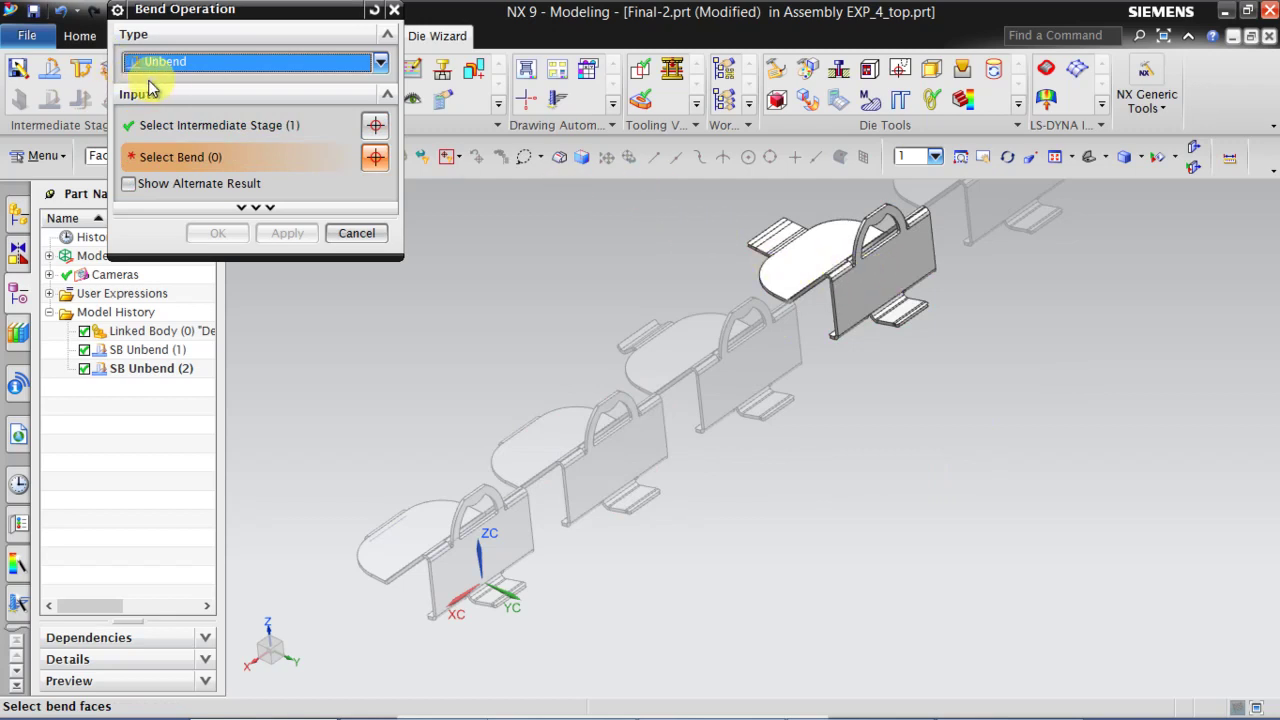
{"action": "left_click", "coordinate": [193, 128]}
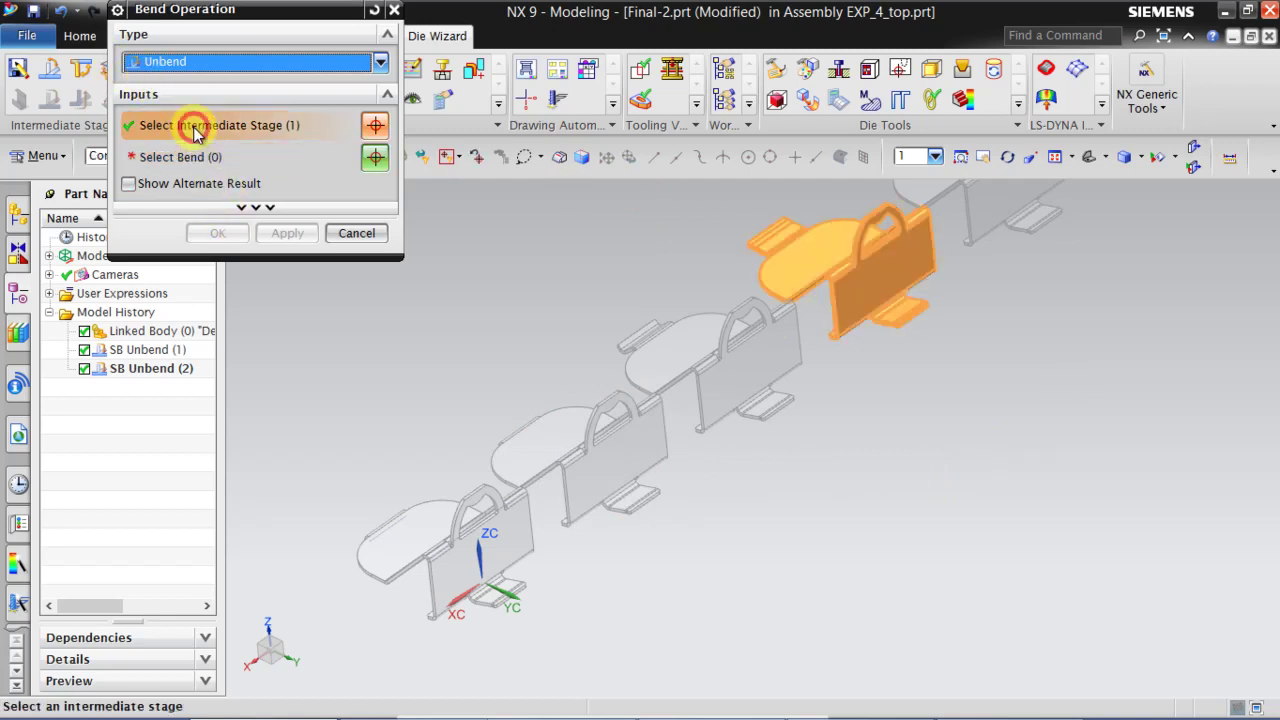
{"action": "left_click", "coordinate": [701, 336]}
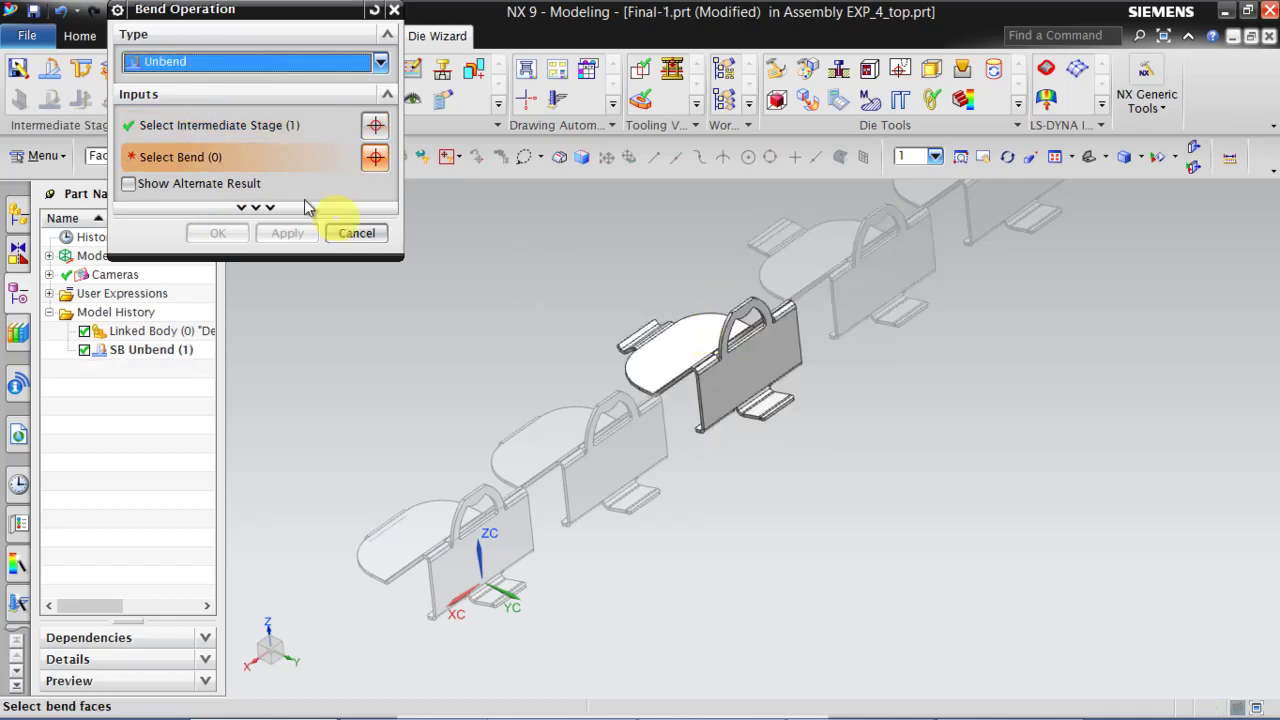
Step: Unbend the two small flange bend faces on Final-1 using the alternate result
{"action": "scroll", "coordinate": [791, 563], "scroll_direction": "up", "scroll_amount": 6}
{"action": "left_click", "coordinate": [720, 441]}
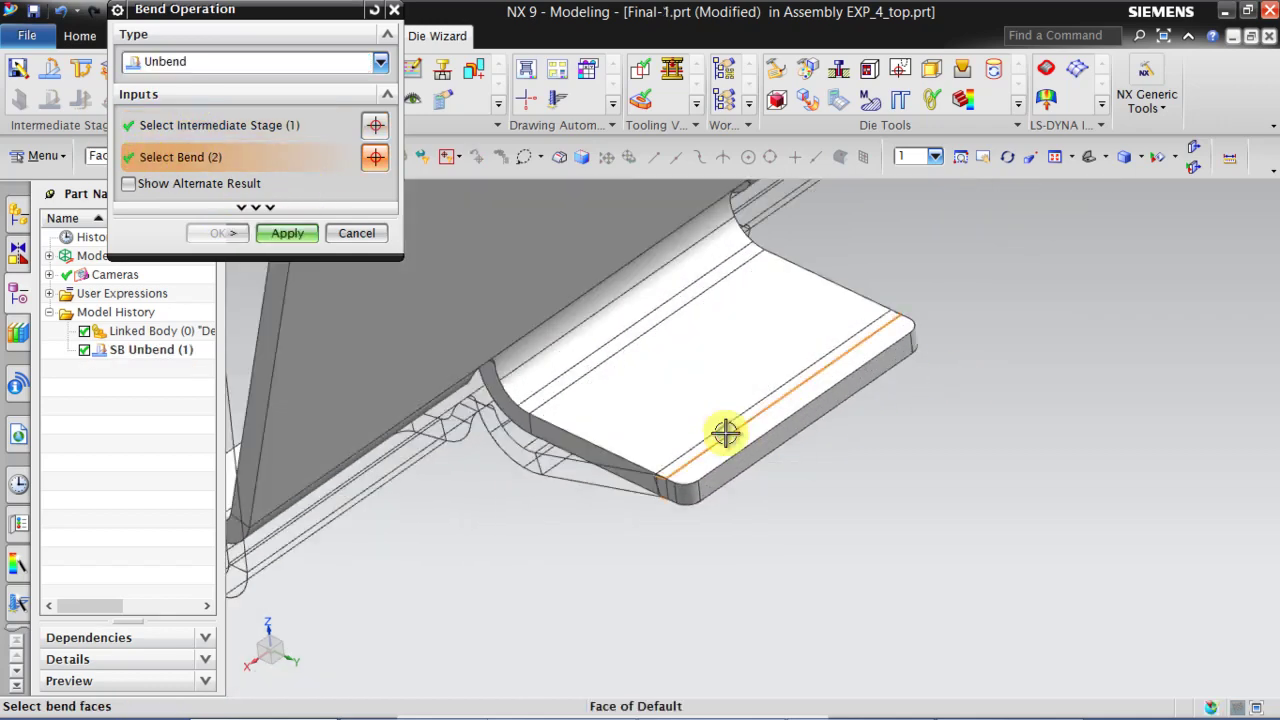
{"action": "left_click", "coordinate": [200, 183]}
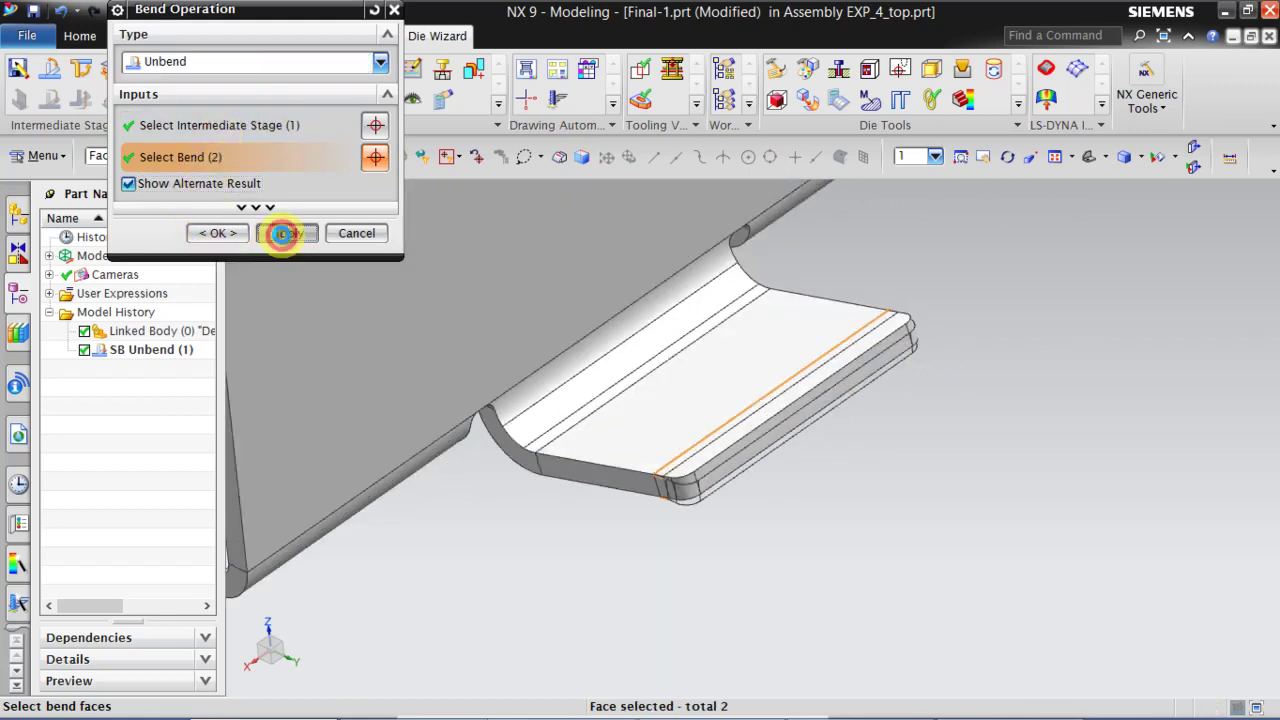
{"action": "left_click", "coordinate": [283, 233]}
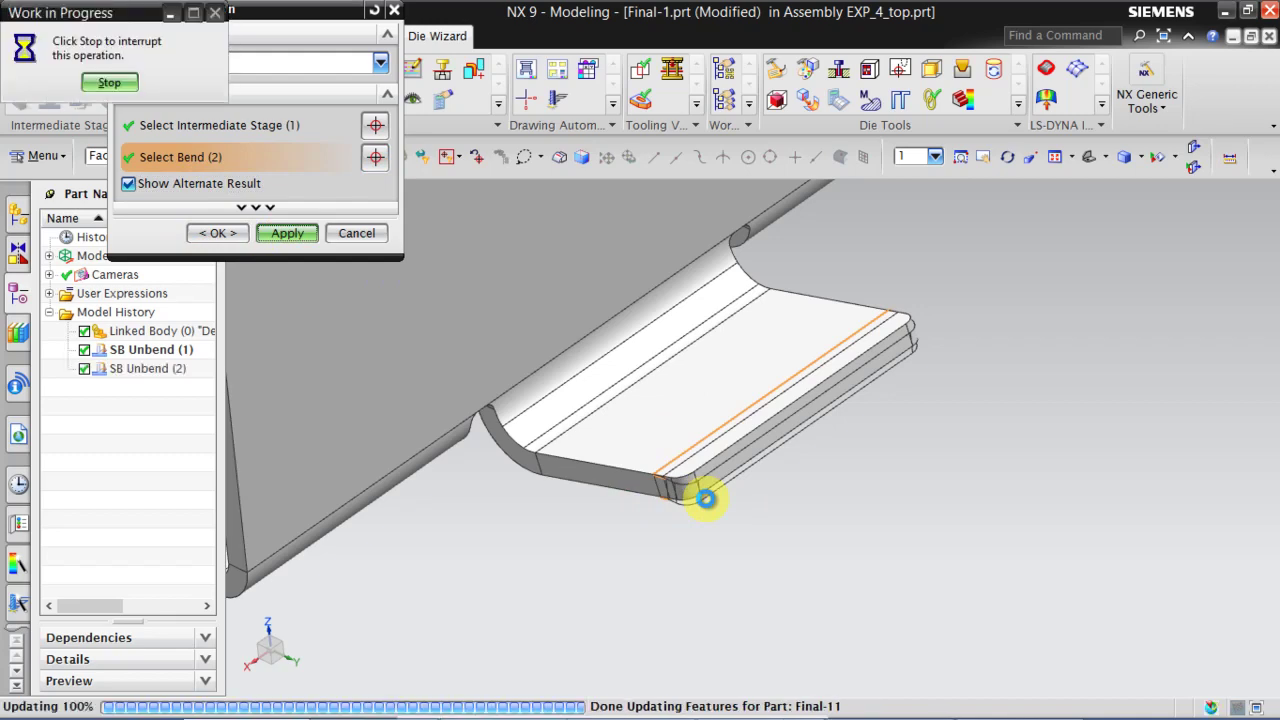
{"action": "scroll", "coordinate": [728, 514], "scroll_direction": "down", "scroll_amount": 5}
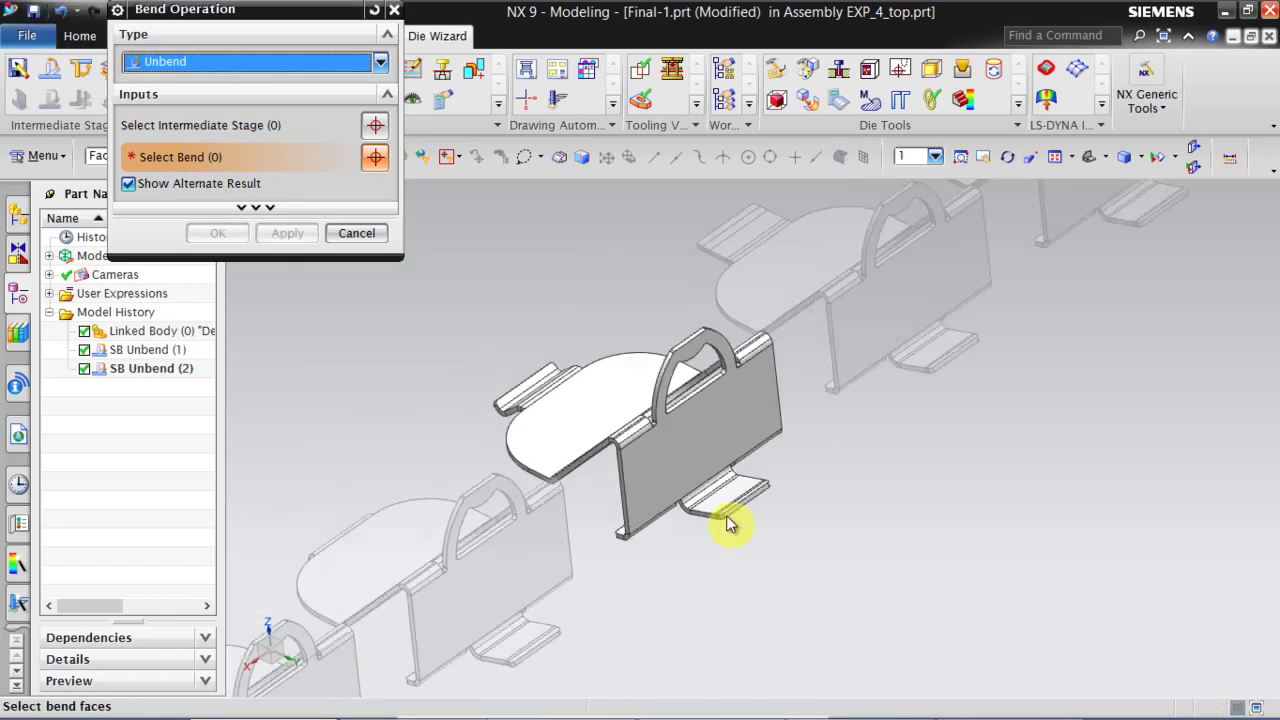
{"action": "scroll", "coordinate": [771, 471], "scroll_direction": "up", "scroll_amount": 5}
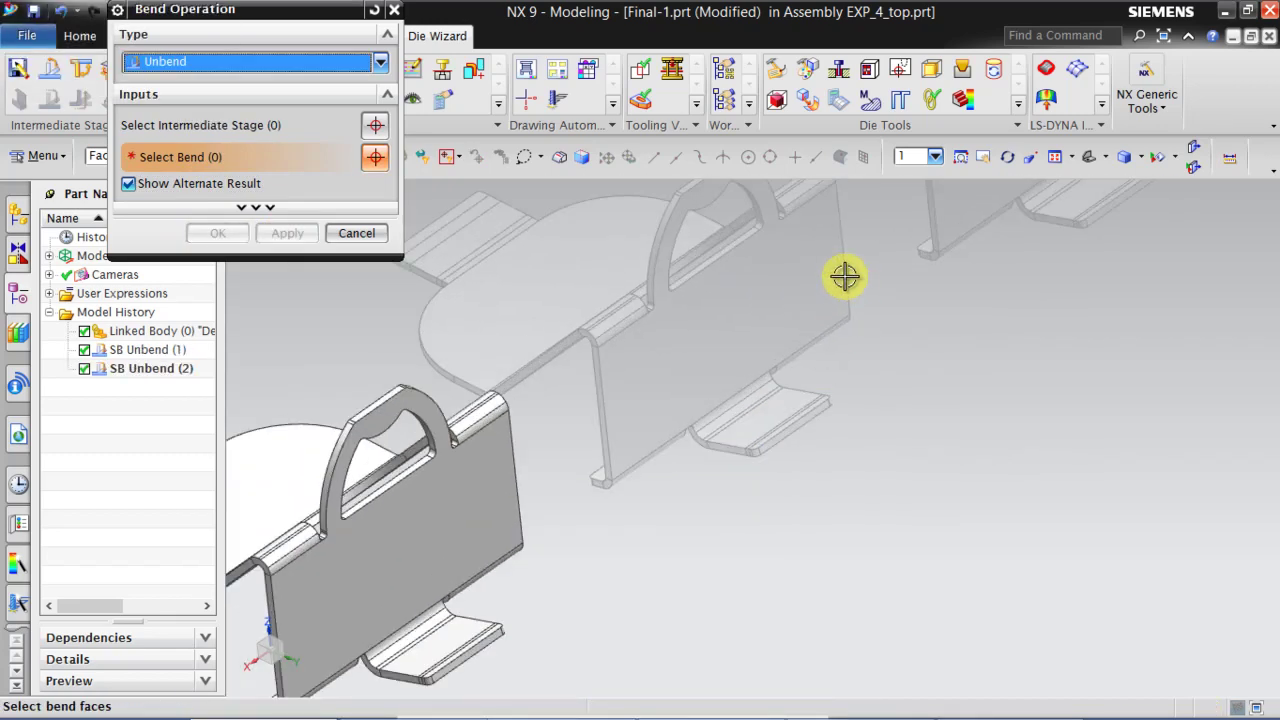
Step: Unbend four bend faces on Final-2's main flange using the alternate result
{"action": "left_click", "coordinate": [207, 114]}
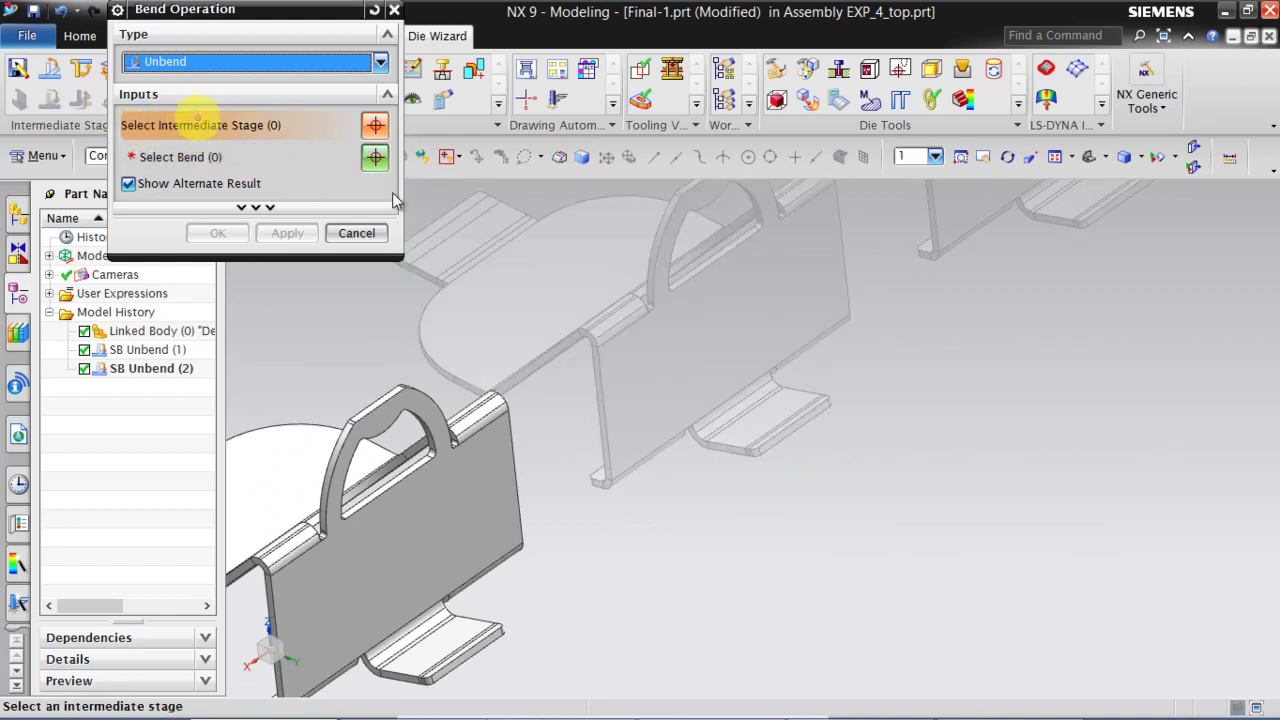
{"action": "left_click", "coordinate": [640, 344]}
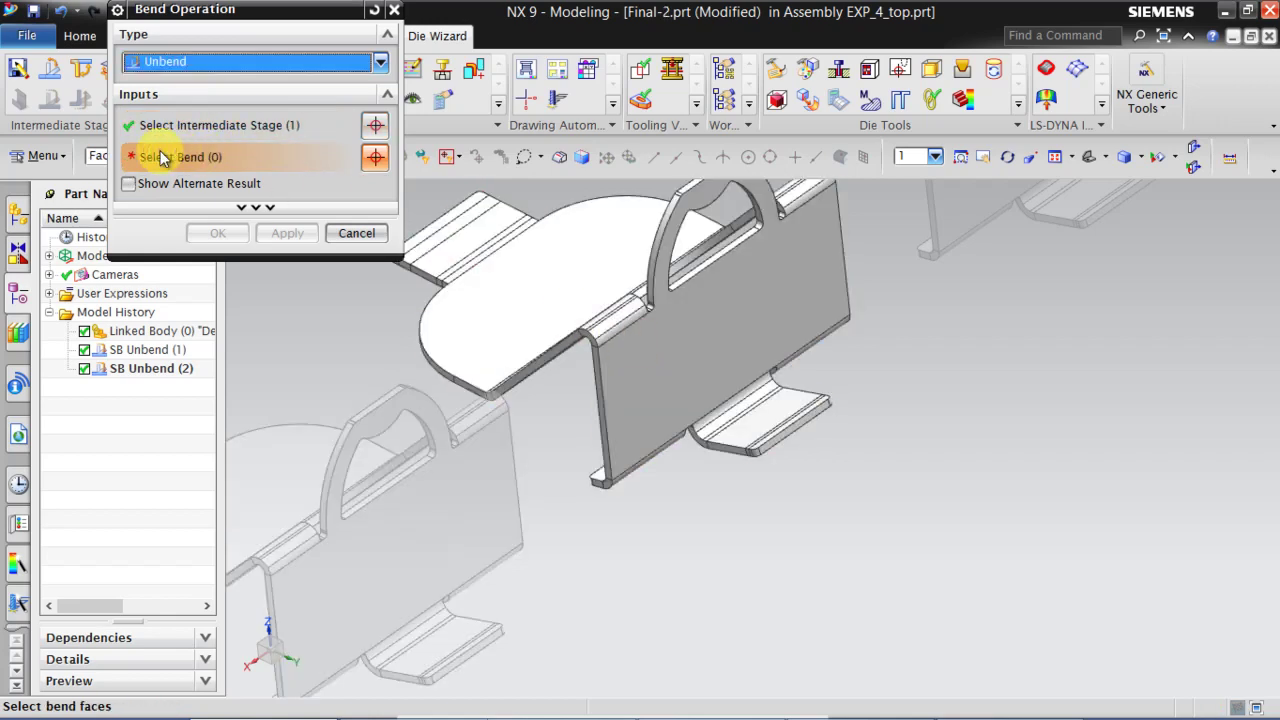
{"action": "scroll", "coordinate": [640, 300], "scroll_direction": "up", "scroll_amount": 5}
{"action": "left_click", "coordinate": [672, 366]}
{"action": "left_click", "coordinate": [186, 183]}
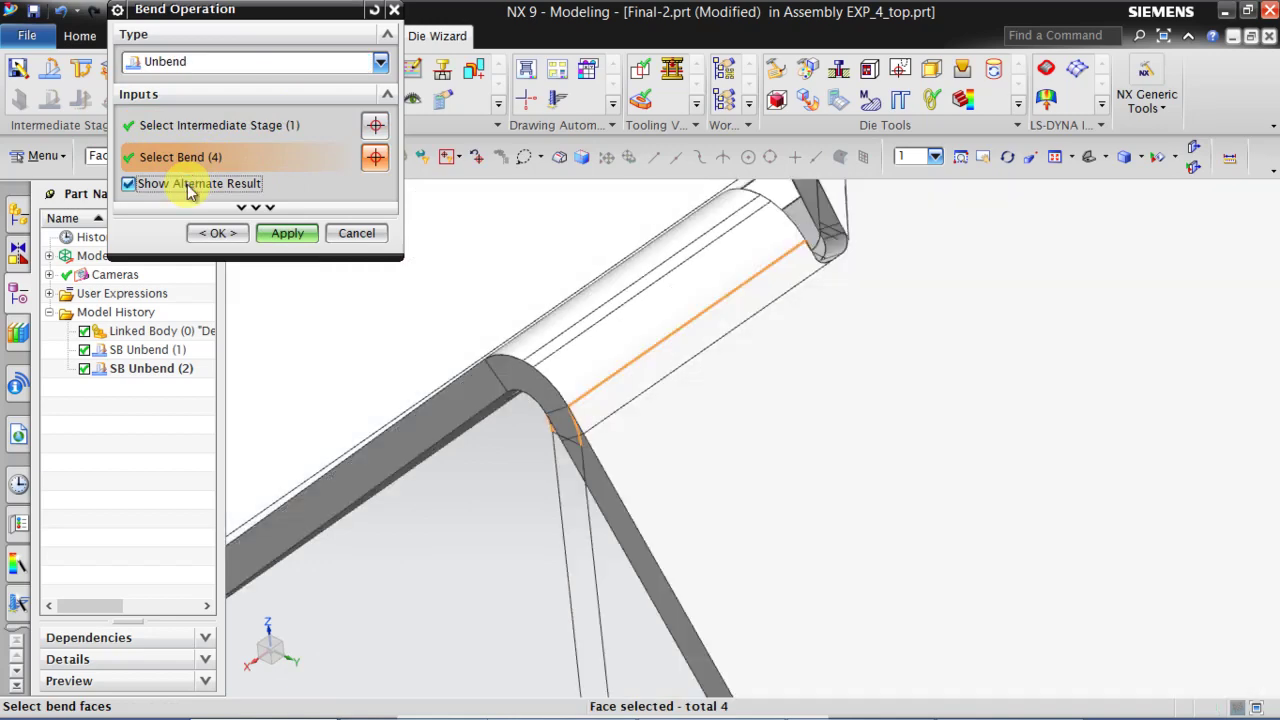
{"action": "scroll", "coordinate": [586, 206], "scroll_direction": "down", "scroll_amount": 5}
{"action": "middle_click_drag", "start_coordinate": [677, 420], "coordinate": [690, 326]}
{"action": "left_click", "coordinate": [298, 234]}
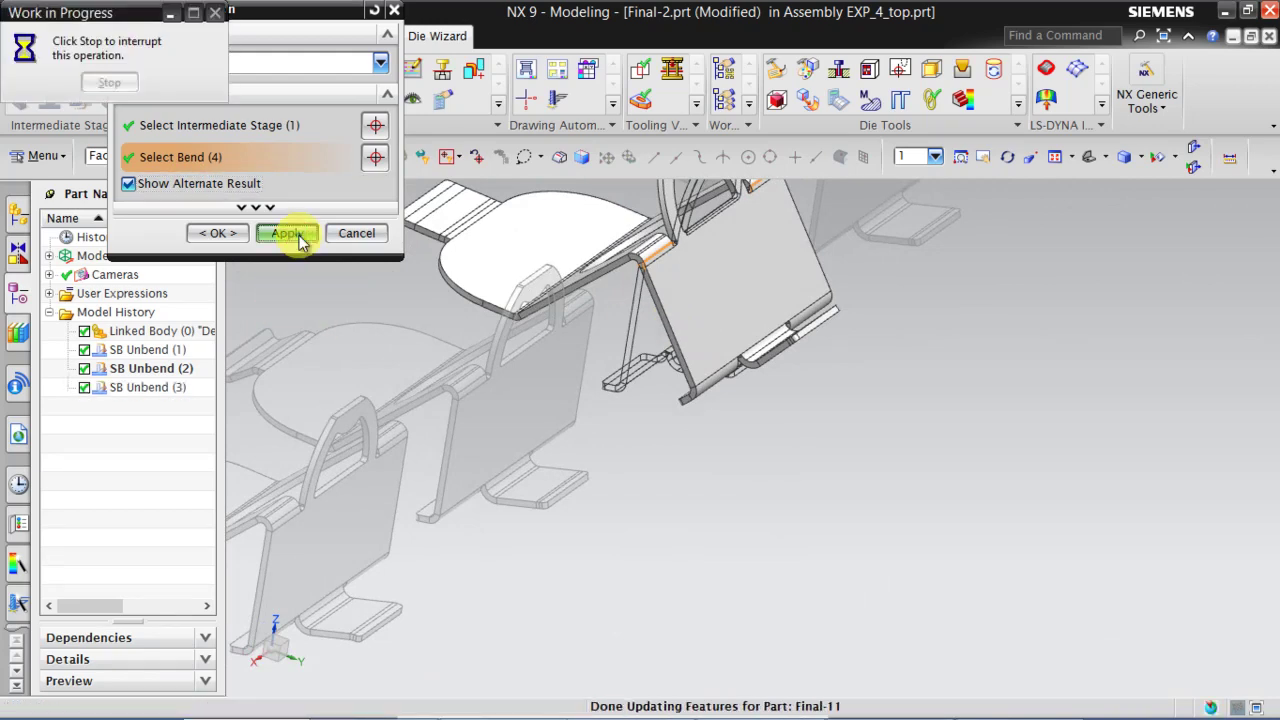
{"action": "scroll", "coordinate": [765, 310], "scroll_direction": "up", "scroll_amount": 3}
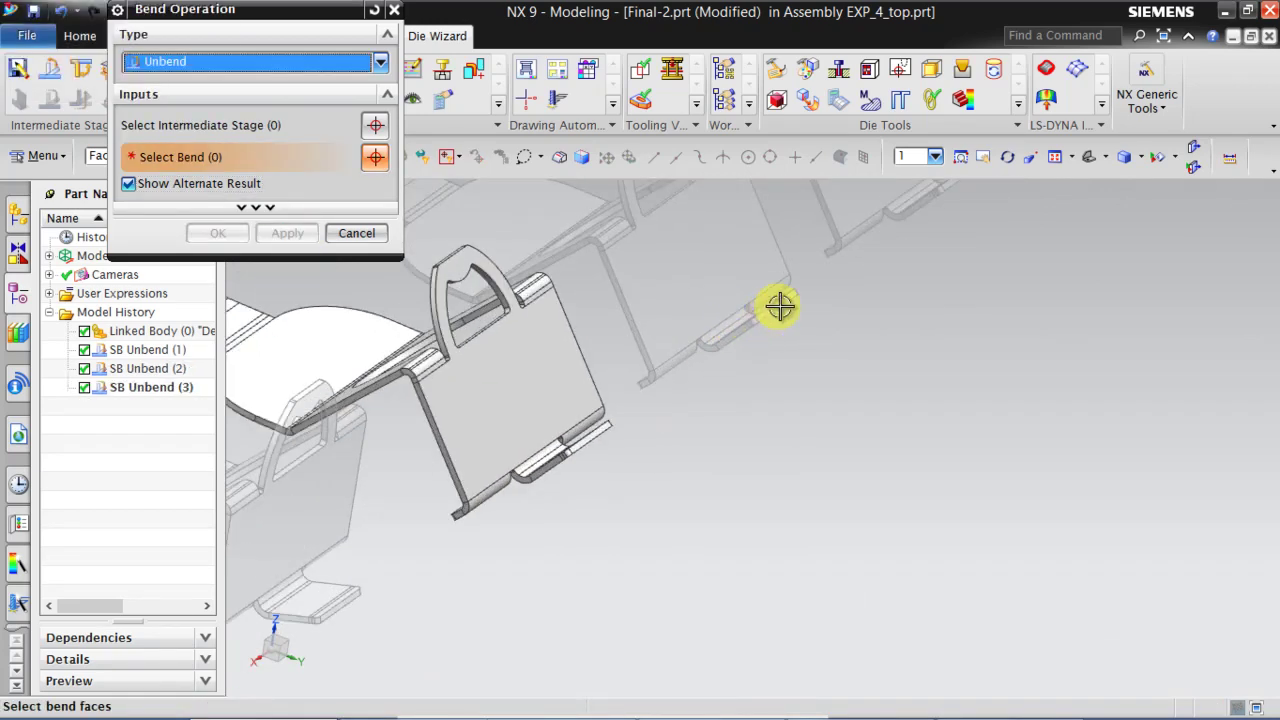
{"action": "scroll", "coordinate": [752, 304], "scroll_direction": "down", "scroll_amount": 3}
{"action": "middle_click_drag", "start_coordinate": [736, 357], "coordinate": [674, 371]}
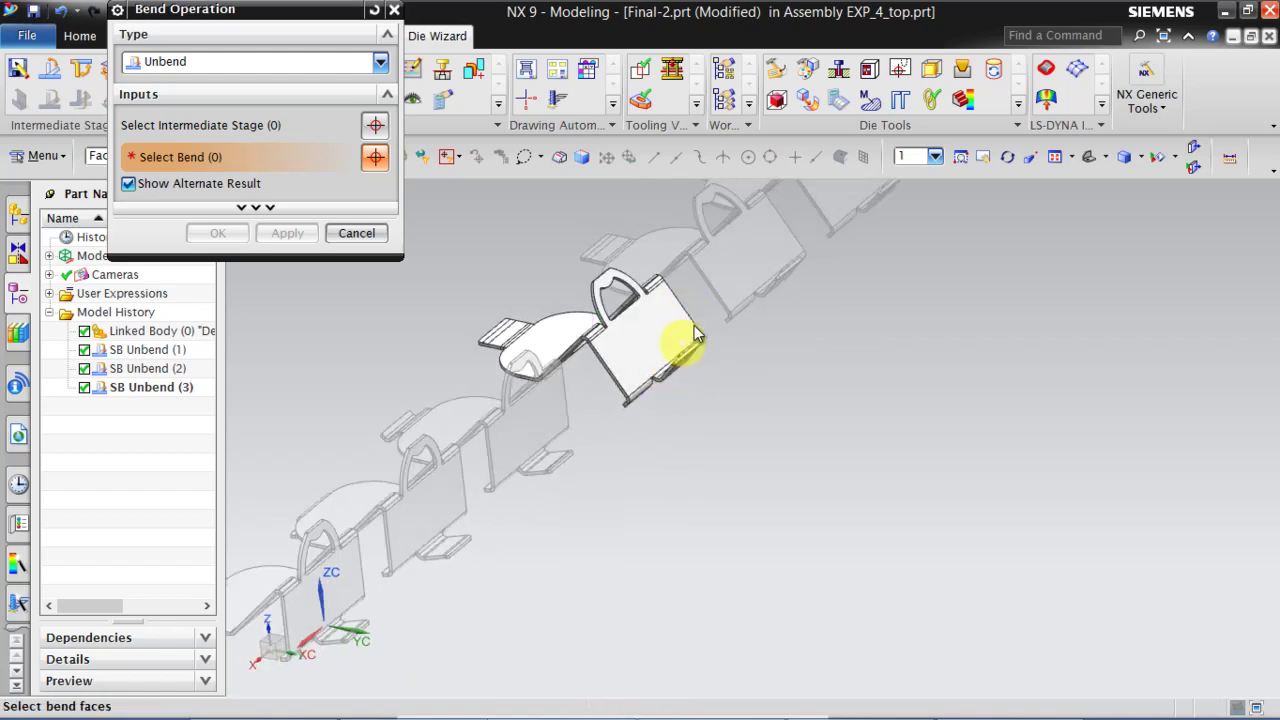
{"action": "middle_click_drag", "start_coordinate": [679, 434], "coordinate": [734, 463], "text": "shift"}
{"action": "middle_click_drag", "start_coordinate": [757, 336], "coordinate": [800, 278]}
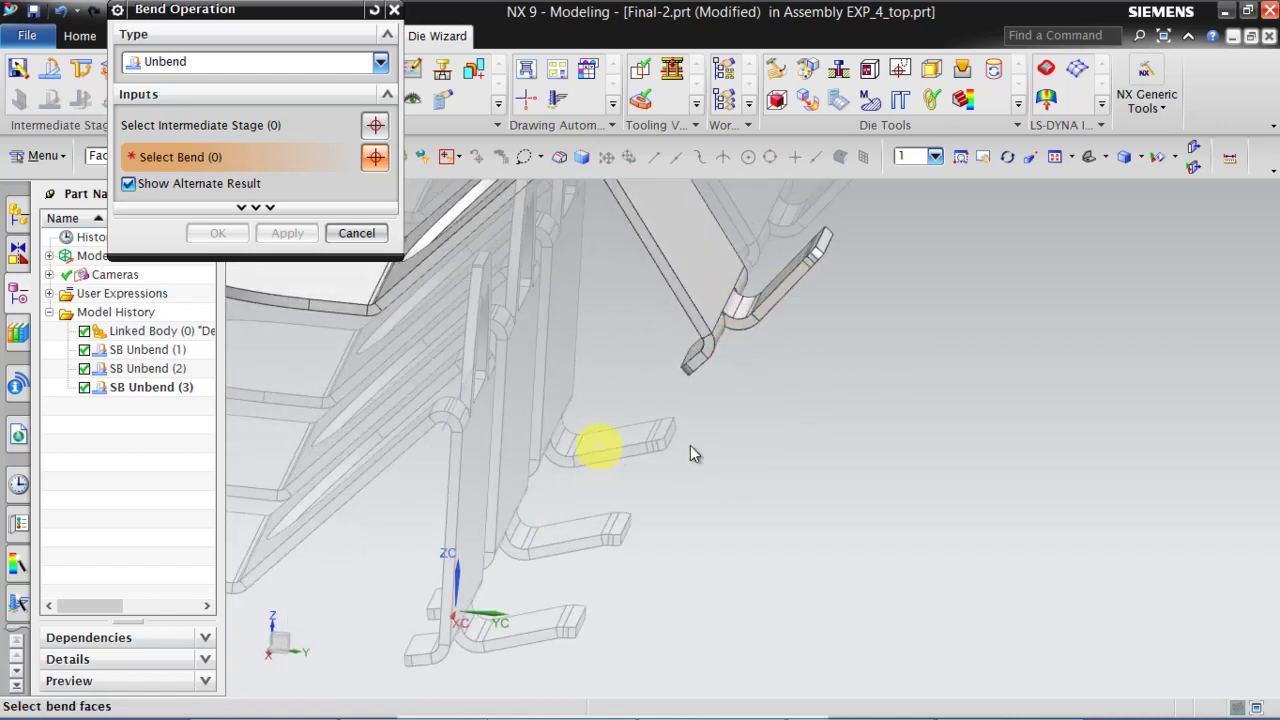
{"action": "scroll", "coordinate": [836, 401], "scroll_direction": "up", "scroll_amount": 3}
{"action": "middle_click_drag", "start_coordinate": [836, 401], "coordinate": [791, 416]}
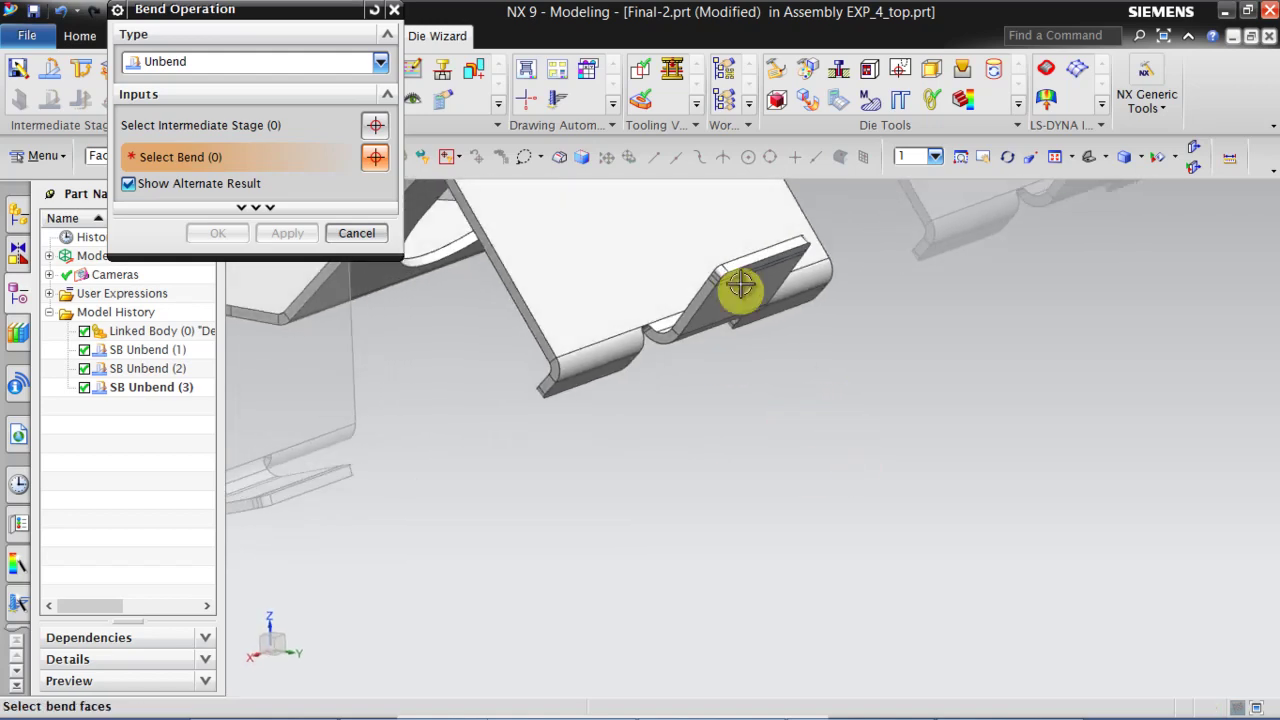
{"action": "middle_click_drag", "start_coordinate": [740, 287], "coordinate": [1051, 406]}
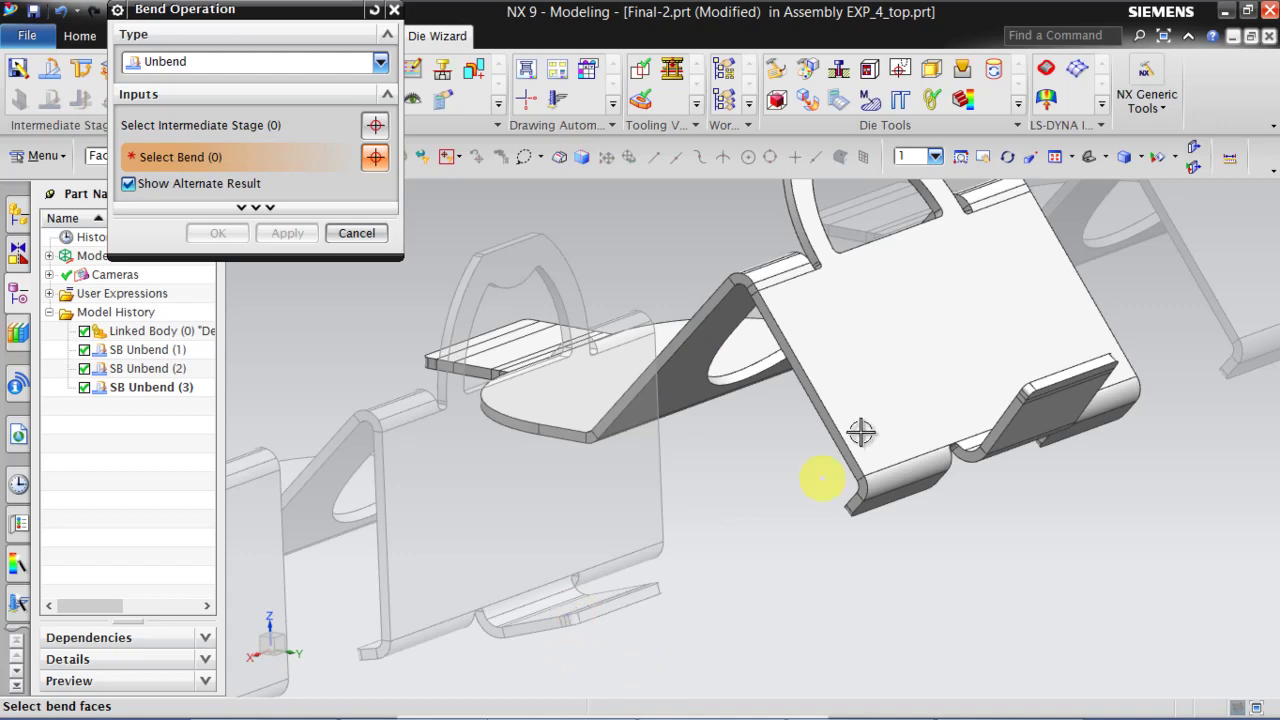
{"action": "scroll", "coordinate": [603, 572], "scroll_direction": "down", "scroll_amount": 3}
{"action": "mouse_move", "coordinate": [603, 572]}
{"action": "middle_mouse_down"}
{"action": "mouse_move", "coordinate": [757, 391]}
{"action": "mouse_move", "coordinate": [714, 471]}
{"action": "mouse_move", "coordinate": [531, 634]}
{"action": "mouse_move", "coordinate": [623, 587]}
{"action": "middle_mouse_up"}
{"action": "scroll", "coordinate": [591, 609], "scroll_direction": "up", "scroll_amount": 5}
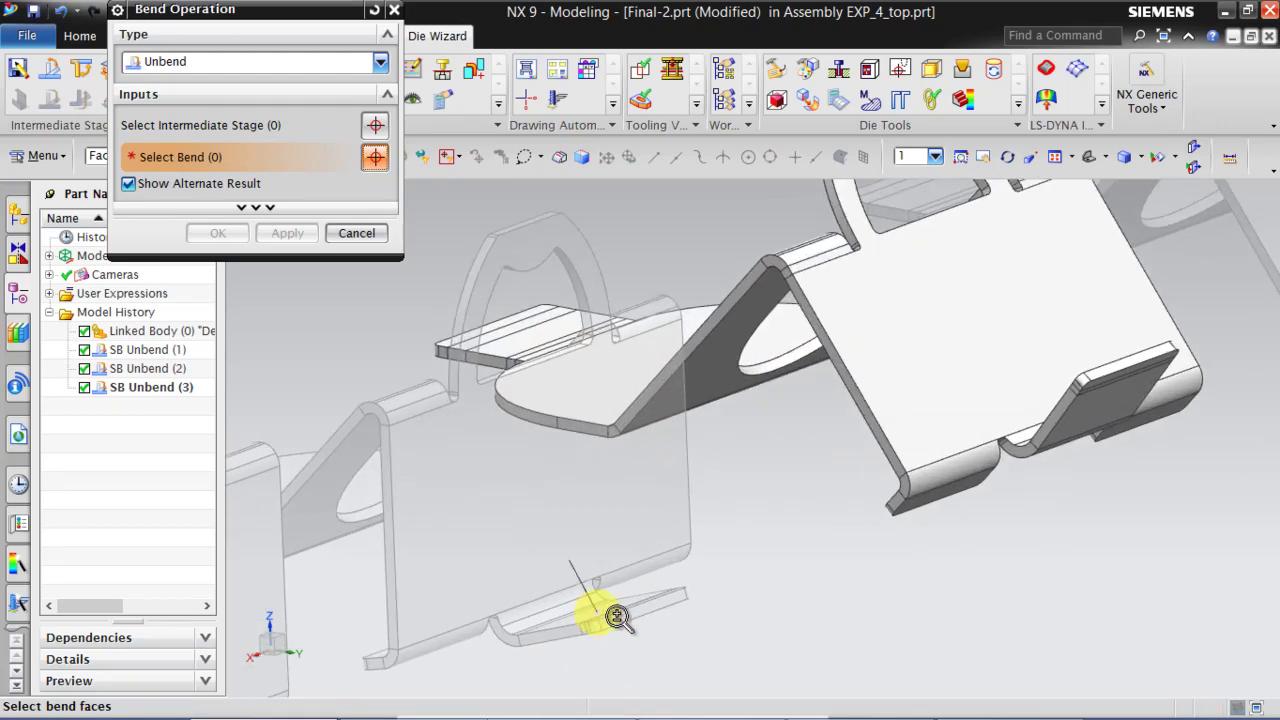
{"action": "middle_click_drag", "start_coordinate": [643, 643], "coordinate": [694, 601]}
{"action": "scroll", "coordinate": [690, 610], "scroll_direction": "up", "scroll_amount": 5}
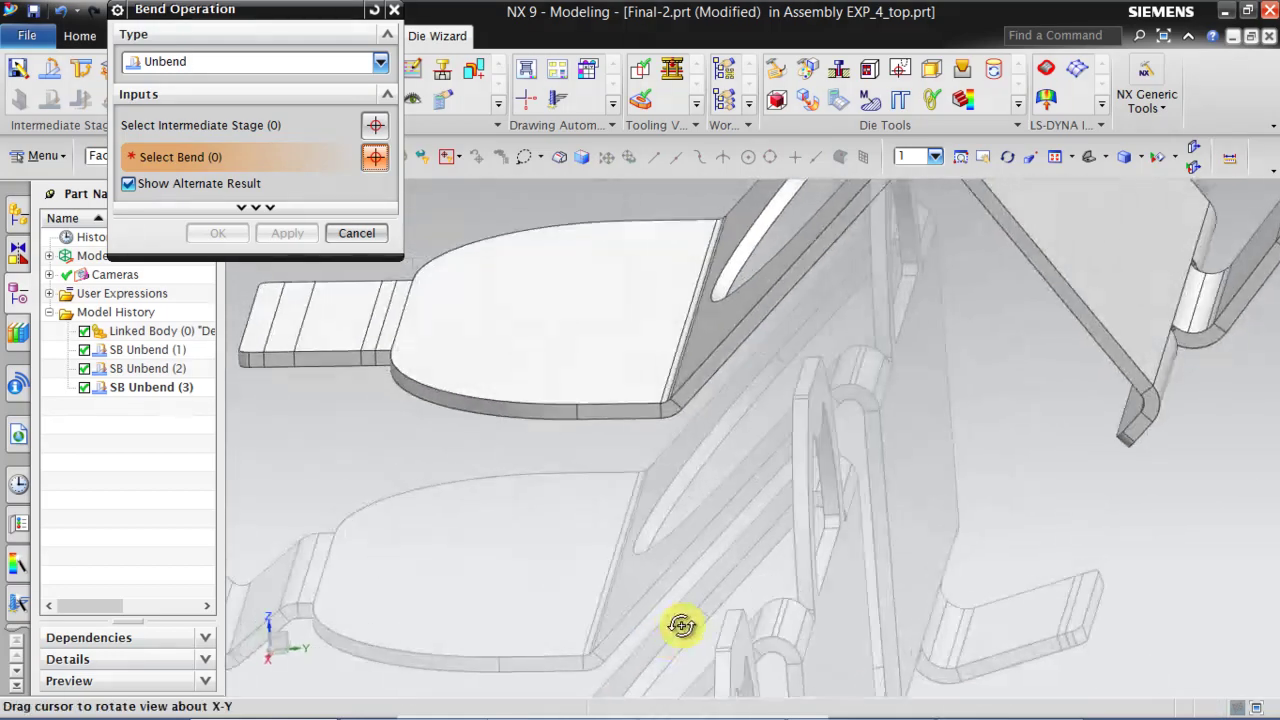
{"action": "scroll", "coordinate": [620, 386], "scroll_direction": "down", "scroll_amount": 3}
{"action": "scroll", "coordinate": [663, 503], "scroll_direction": "up", "scroll_amount": 4}
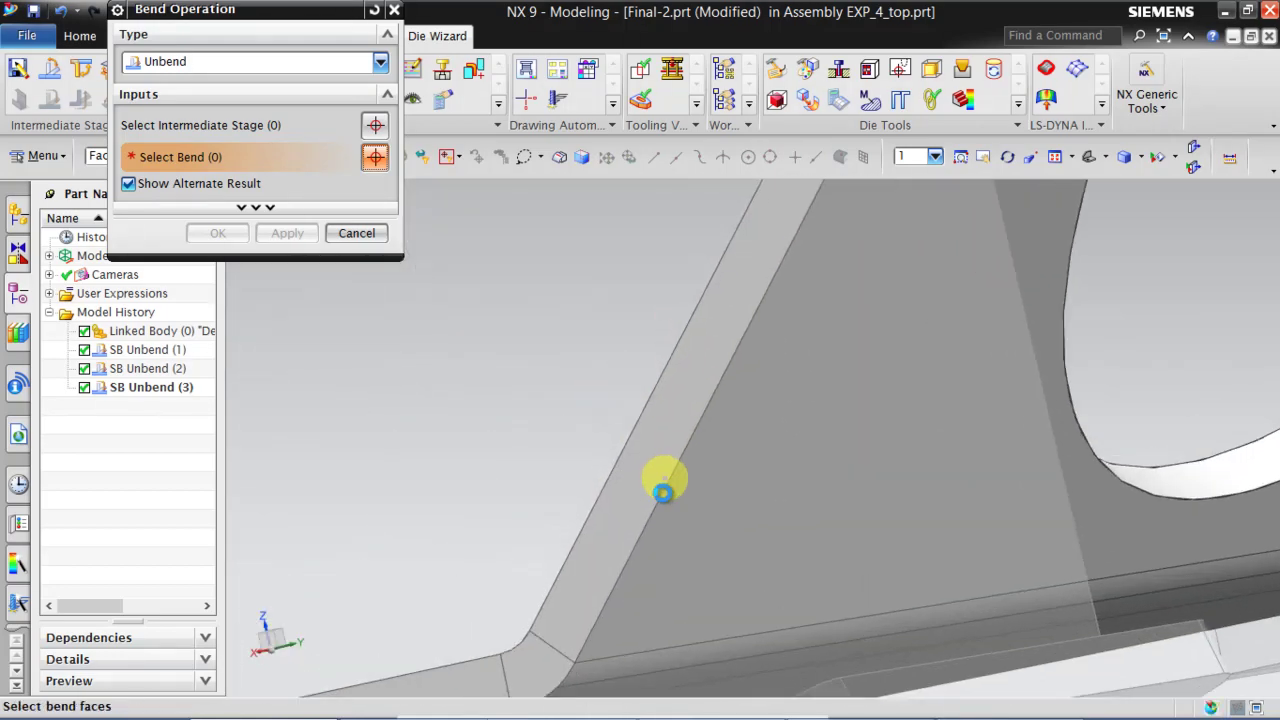
{"action": "scroll", "coordinate": [869, 206], "scroll_direction": "down", "scroll_amount": 5}
{"action": "middle_click_drag", "start_coordinate": [737, 346], "coordinate": [781, 366]}
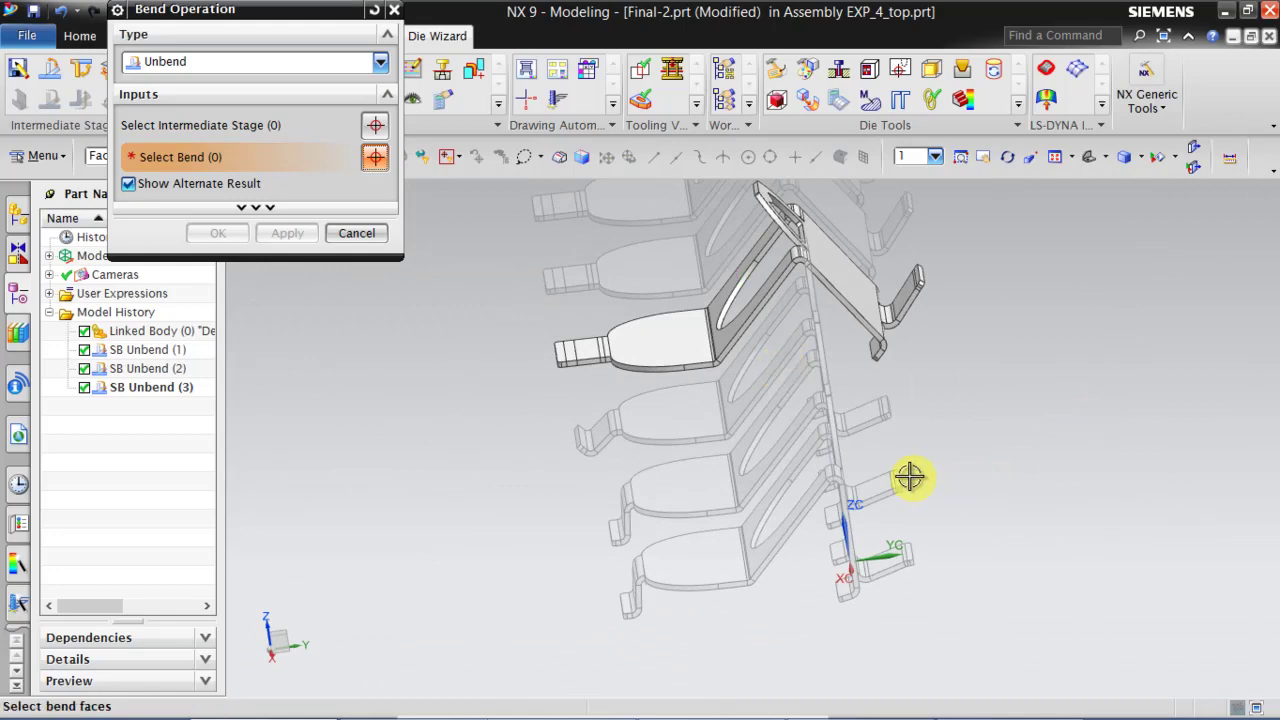
{"action": "middle_click_drag", "start_coordinate": [904, 402], "coordinate": [885, 453]}
{"action": "scroll", "coordinate": [918, 415], "scroll_direction": "down", "scroll_amount": 3}
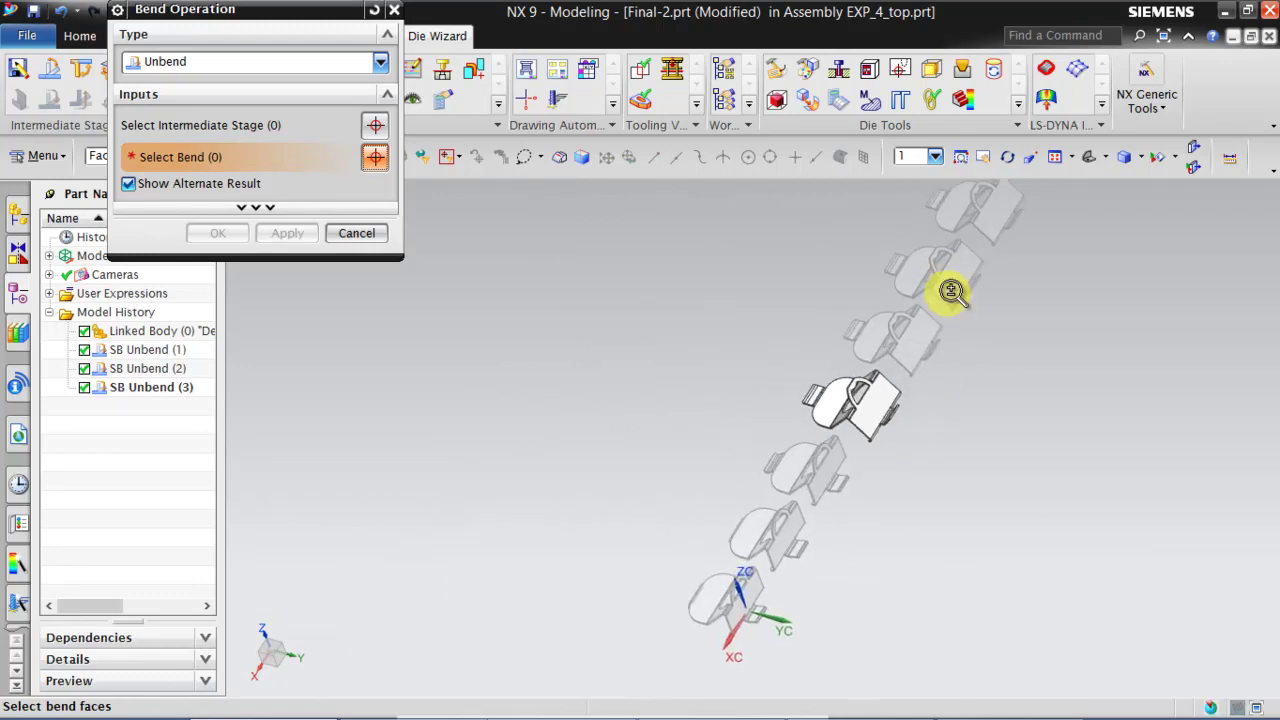
{"action": "middle_click_drag", "start_coordinate": [908, 366], "coordinate": [940, 373]}
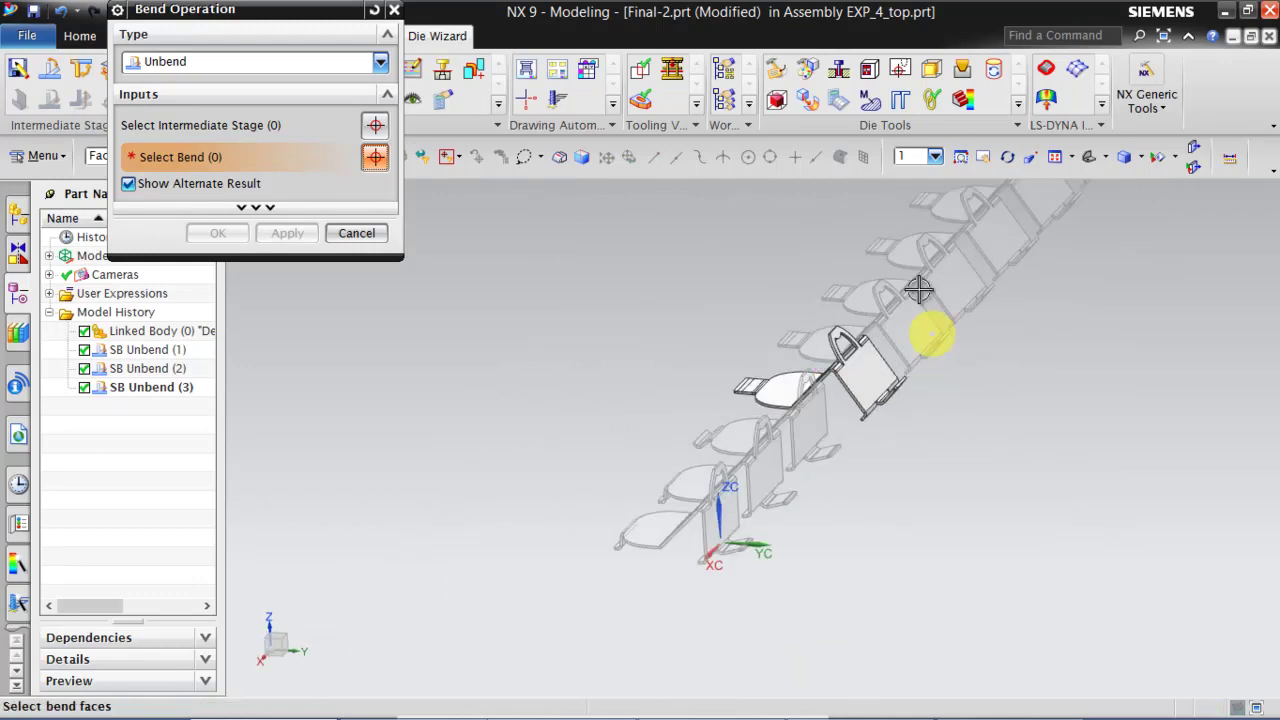
{"action": "scroll", "coordinate": [837, 449], "scroll_direction": "up", "scroll_amount": 5}
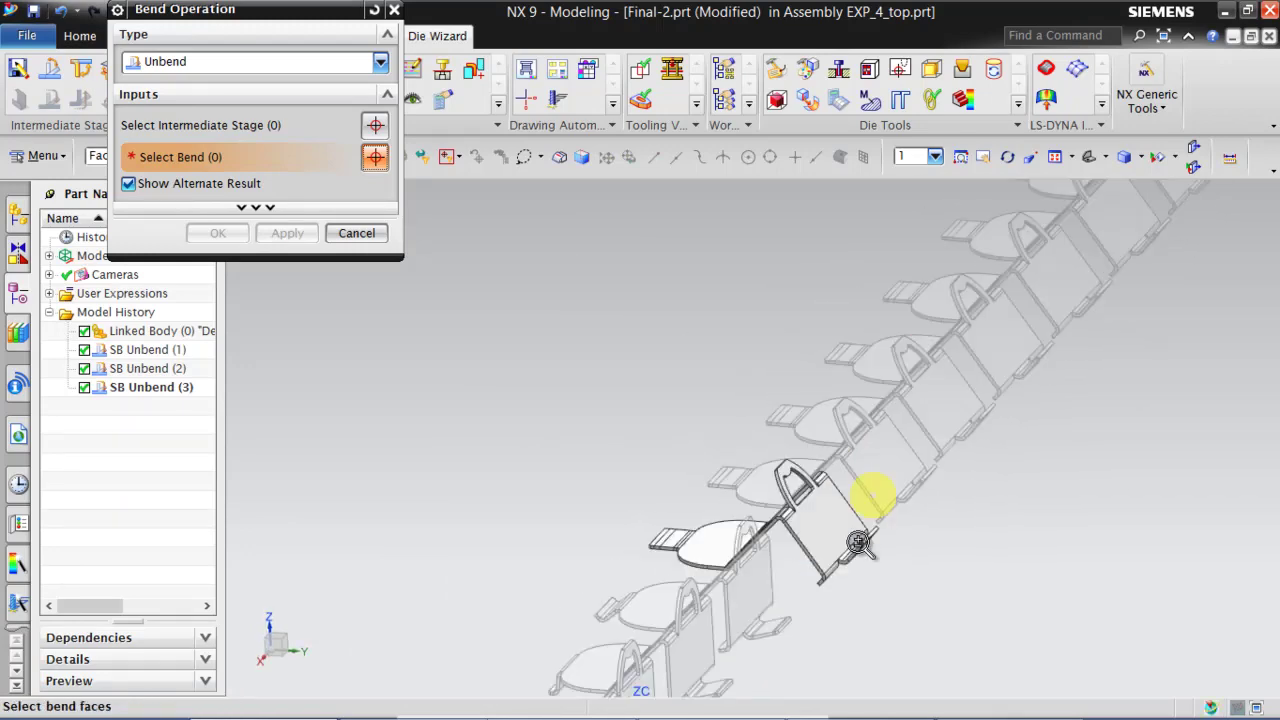
{"action": "middle_click_drag", "start_coordinate": [853, 557], "coordinate": [812, 665], "text": "ctrl"}
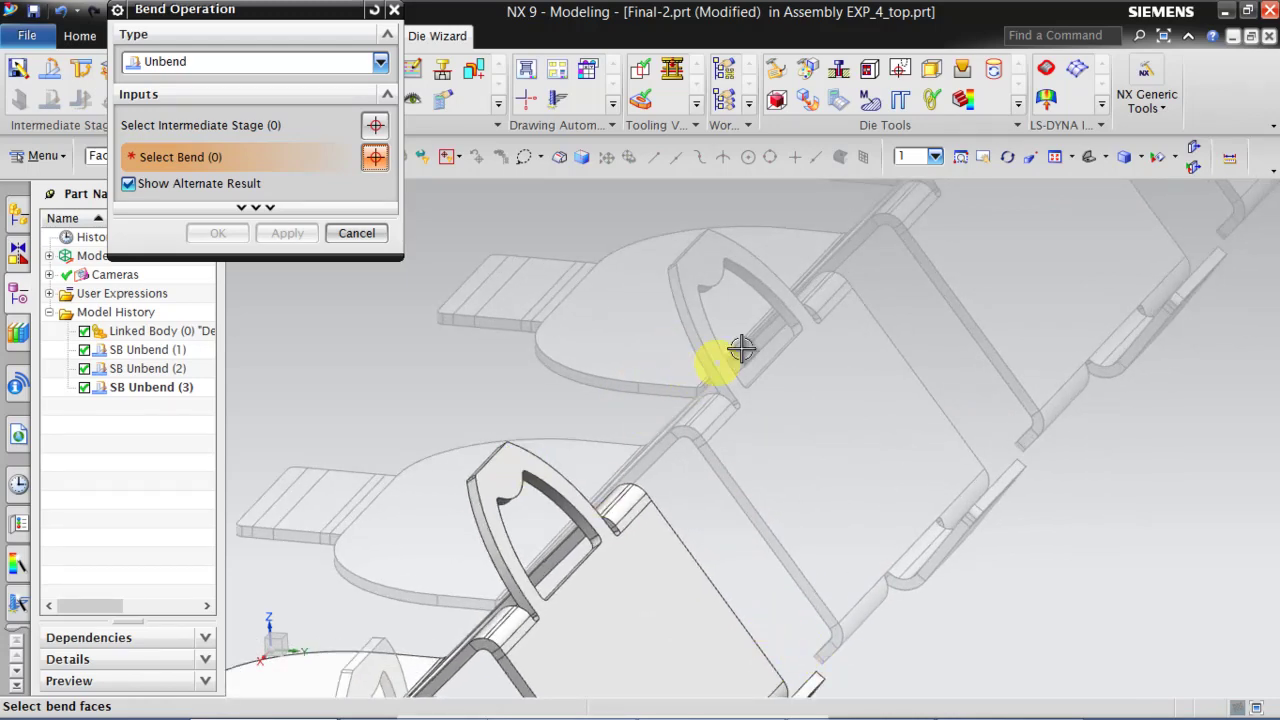
{"action": "middle_click_drag", "start_coordinate": [703, 479], "coordinate": [745, 417], "text": "ctrl"}
Step: Unbend the two tab bend faces on Final-3 with the alternate result and finish
{"action": "left_click", "coordinate": [211, 122]}
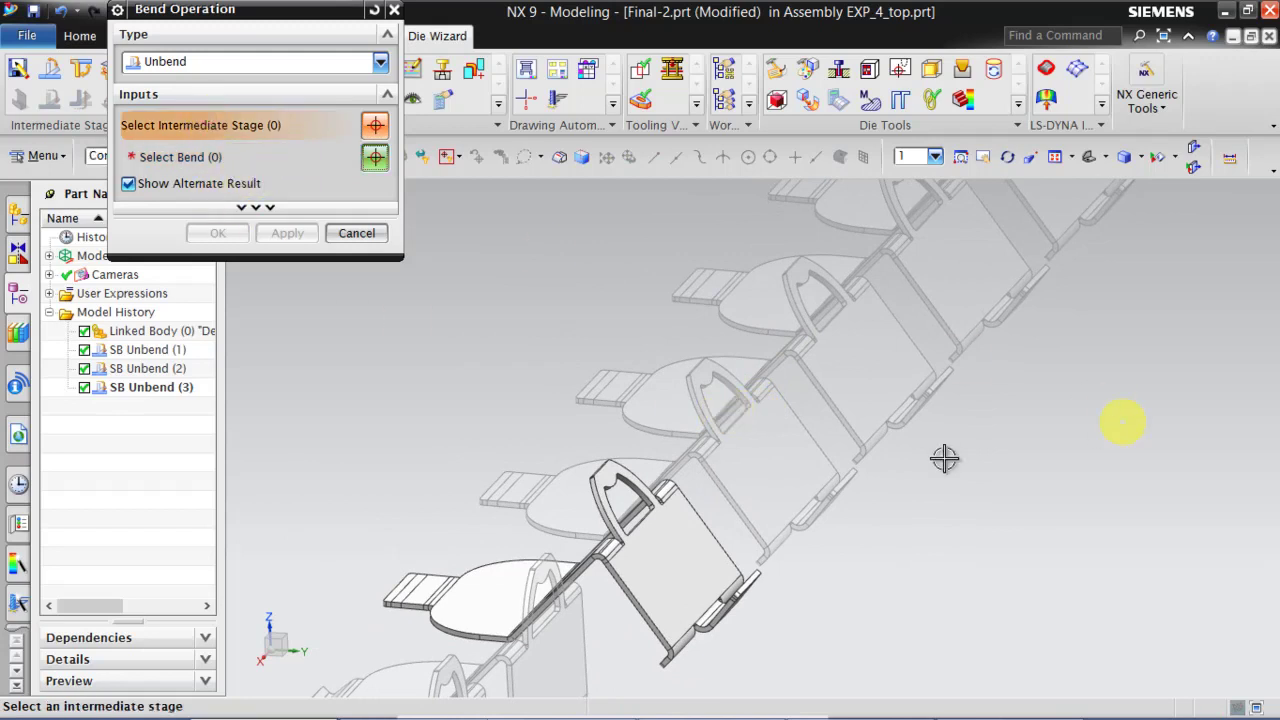
{"action": "left_click", "coordinate": [766, 445]}
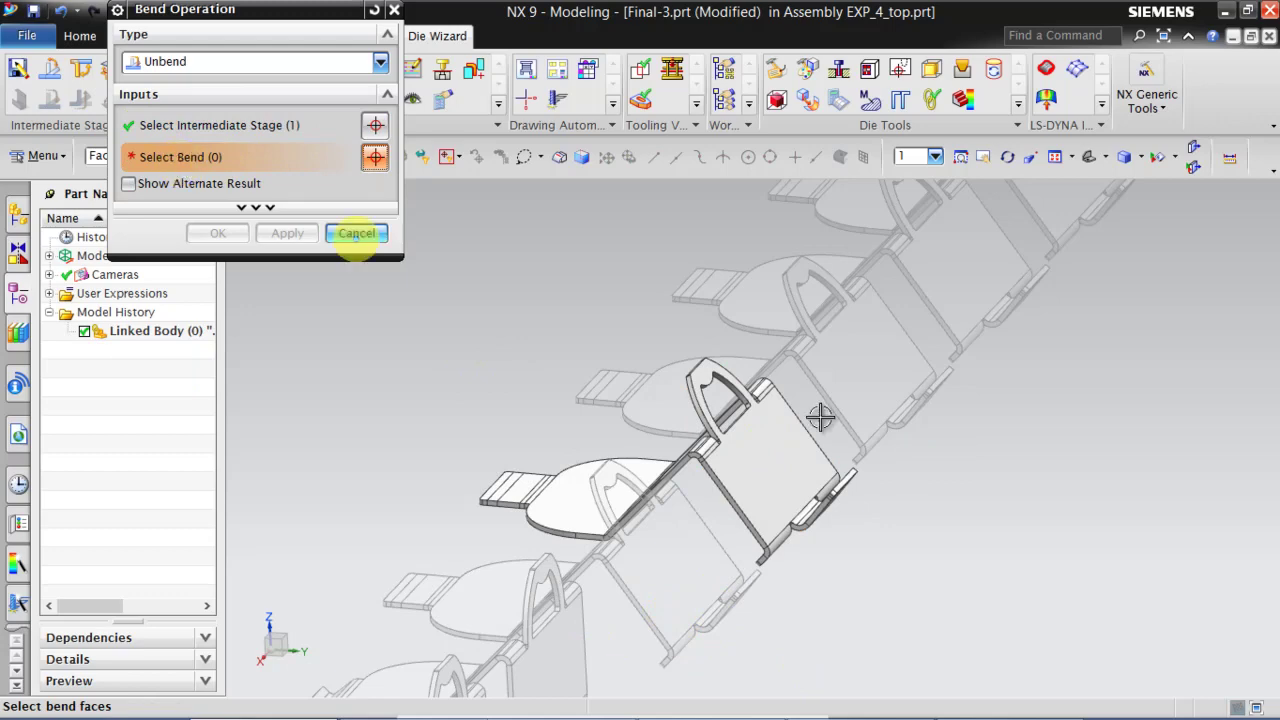
{"action": "scroll", "coordinate": [835, 512], "scroll_direction": "up", "scroll_amount": 8}
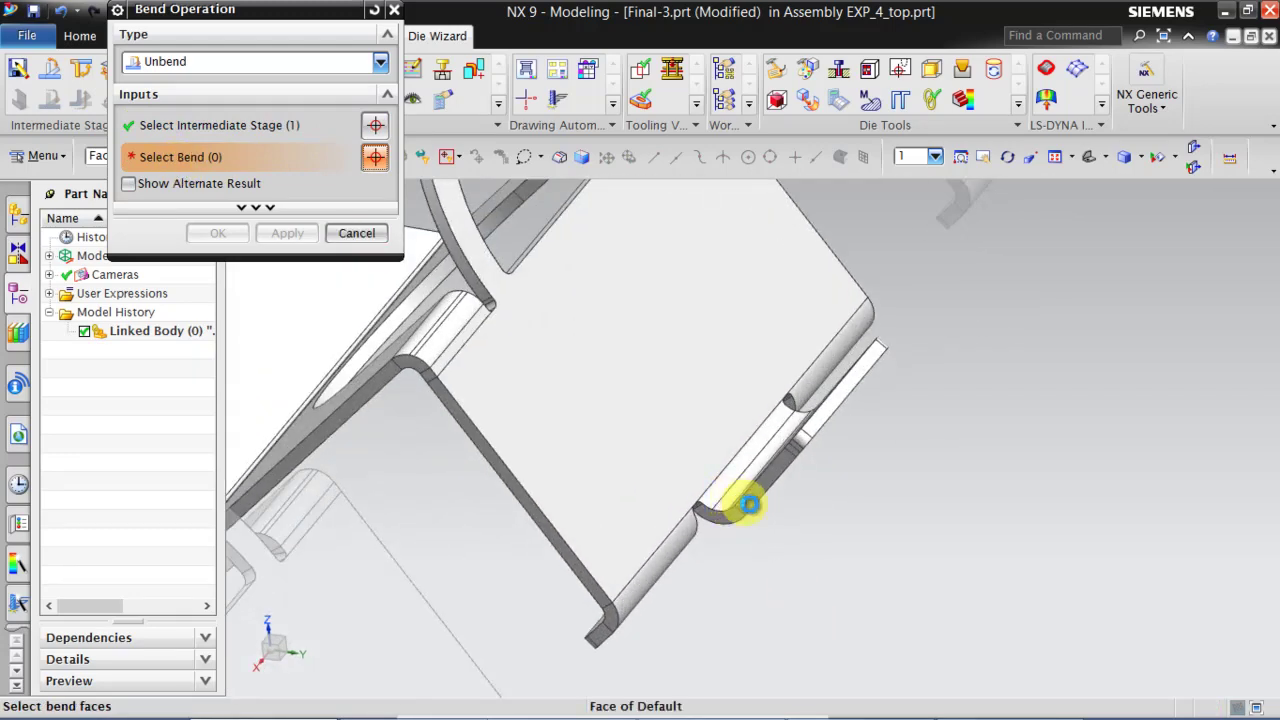
{"action": "middle_click_drag", "start_coordinate": [751, 506], "coordinate": [754, 523]}
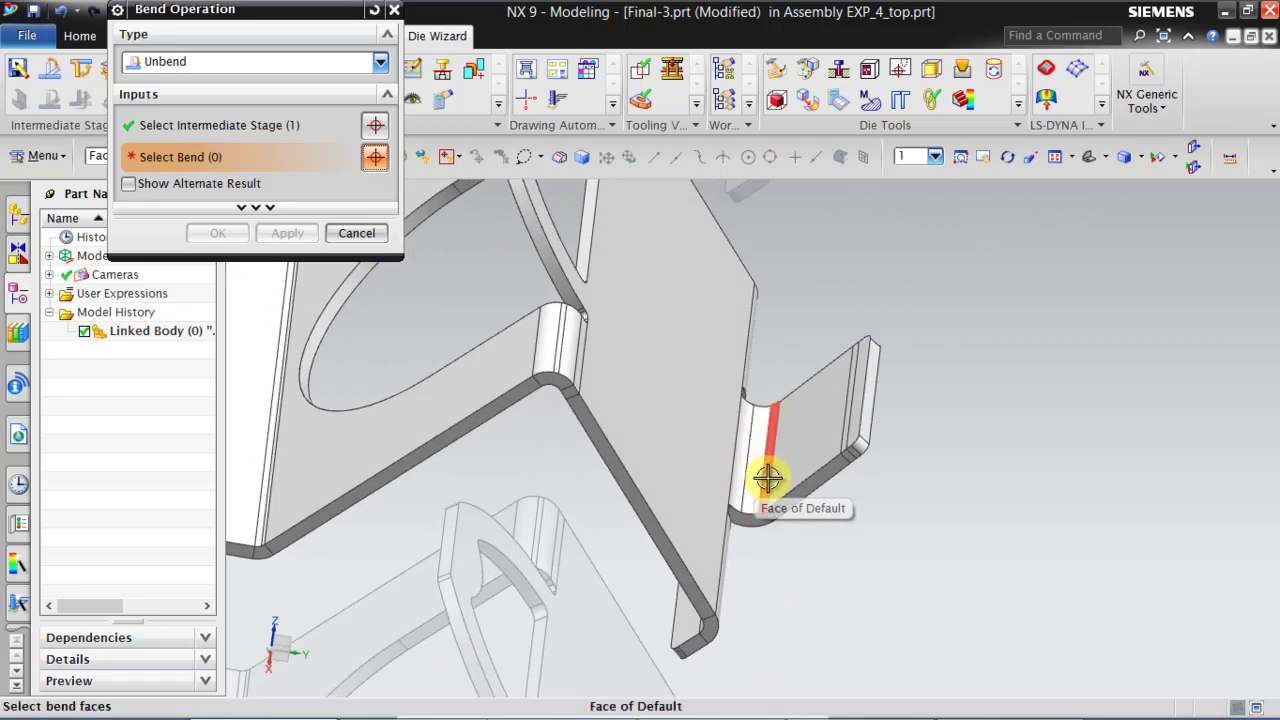
{"action": "left_click", "coordinate": [767, 480]}
{"action": "left_click", "coordinate": [160, 187]}
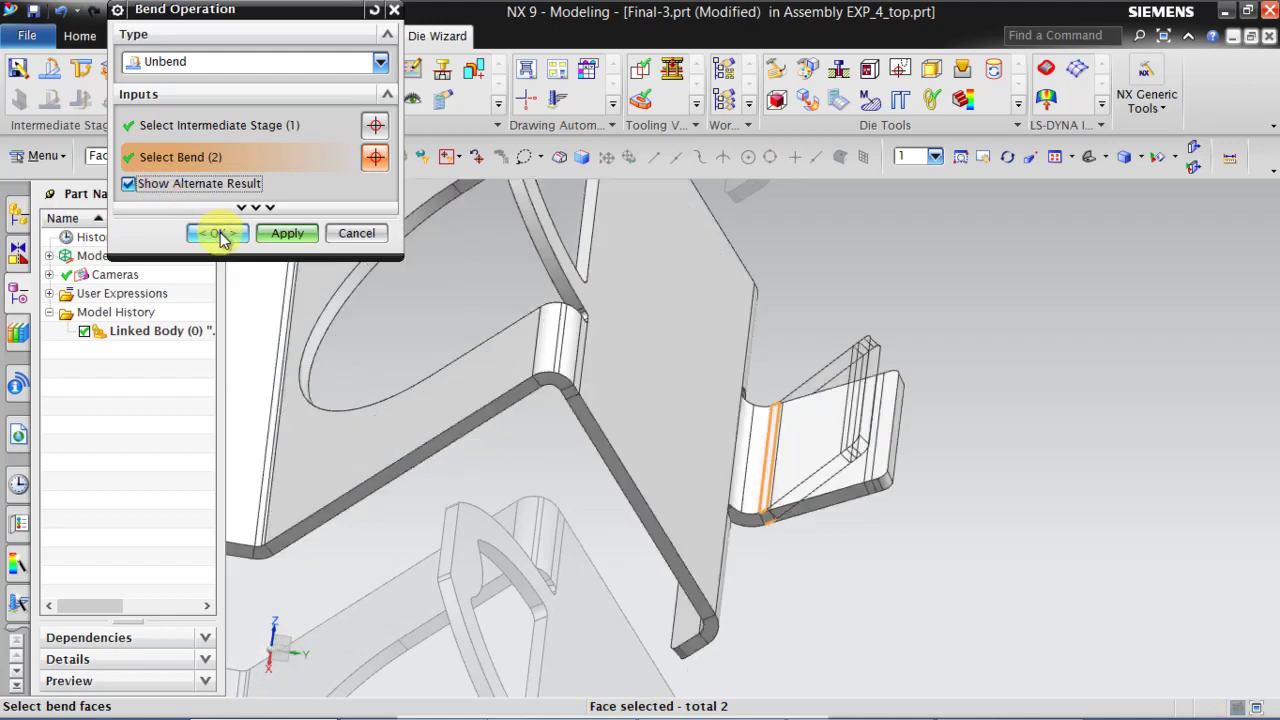
{"action": "left_click", "coordinate": [220, 232]}
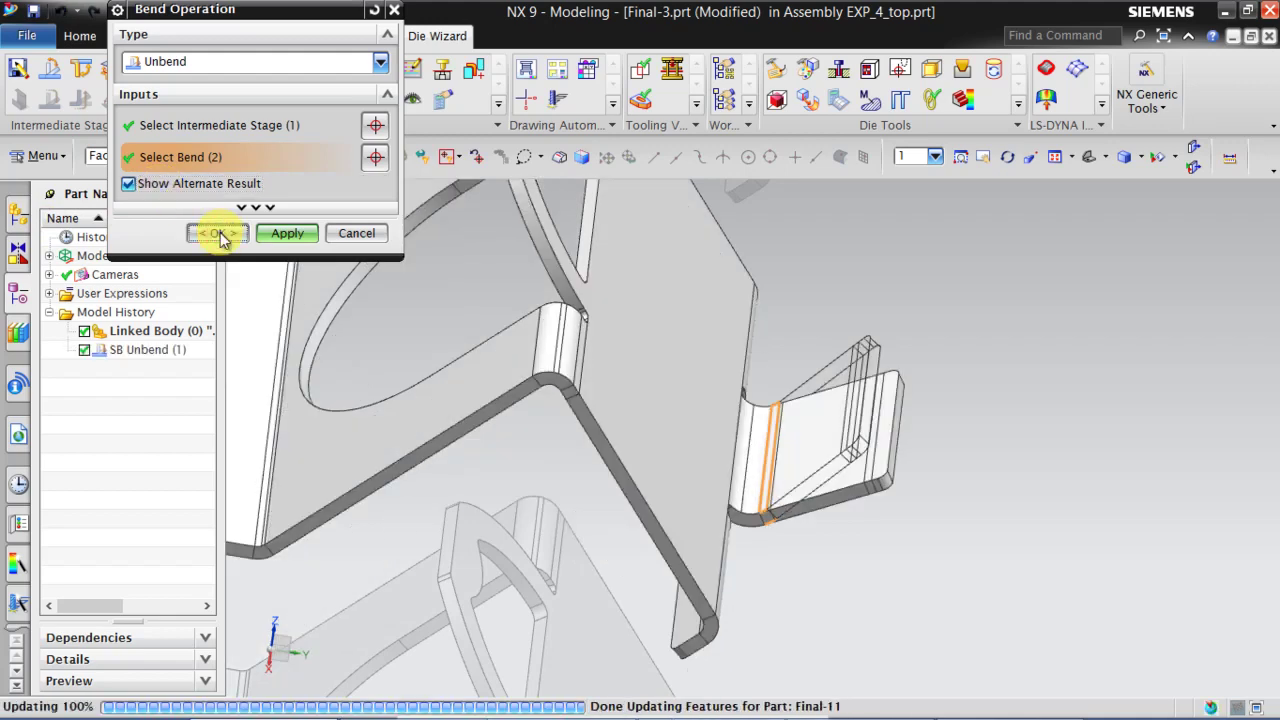
{"action": "scroll", "coordinate": [755, 430], "scroll_direction": "down", "scroll_amount": 5}
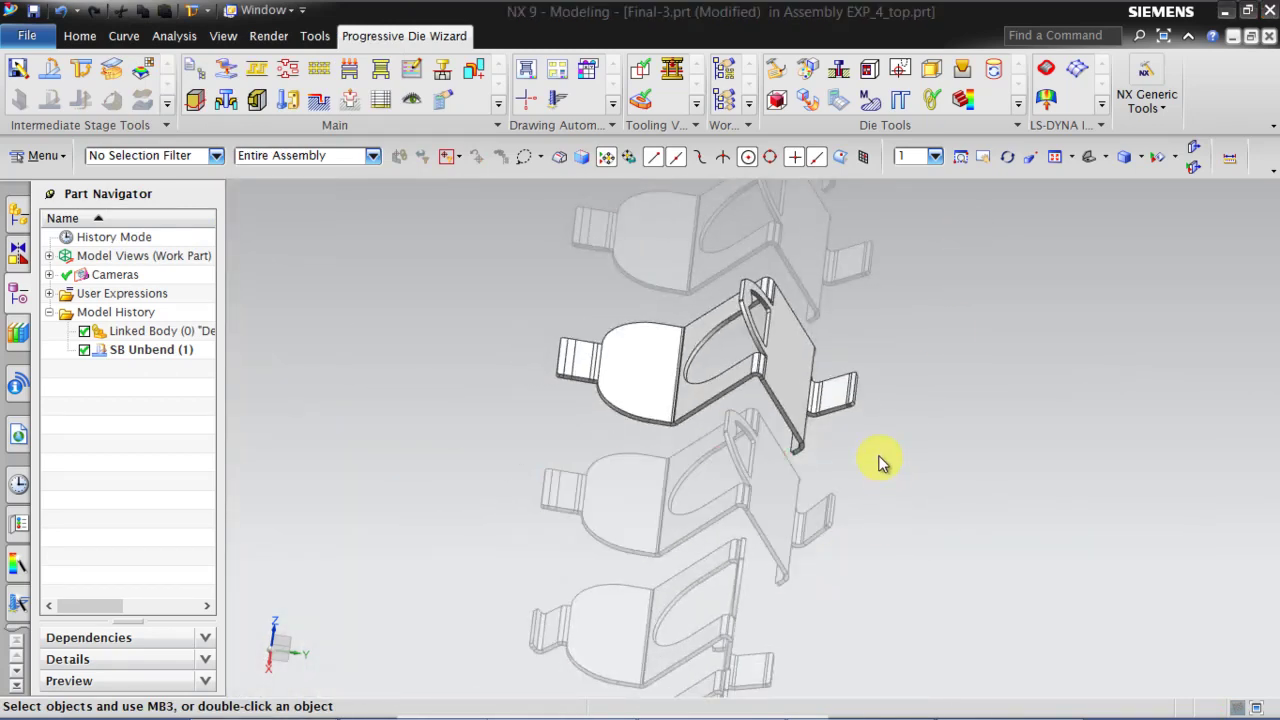
Step: Start an unbend on the Final-4 stage and select its first bend face
{"action": "mouse_move", "coordinate": [880, 430]}
{"action": "middle_mouse_down"}
{"action": "mouse_move", "coordinate": [843, 386]}
{"action": "mouse_move", "coordinate": [877, 389]}
{"action": "mouse_move", "coordinate": [869, 406]}
{"action": "mouse_move", "coordinate": [836, 396]}
{"action": "mouse_move", "coordinate": [840, 428]}
{"action": "mouse_move", "coordinate": [863, 420]}
{"action": "middle_mouse_up"}
{"action": "scroll", "coordinate": [875, 395], "scroll_direction": "up", "scroll_amount": 5}
{"action": "scroll", "coordinate": [888, 360], "scroll_direction": "up", "scroll_amount": 2}
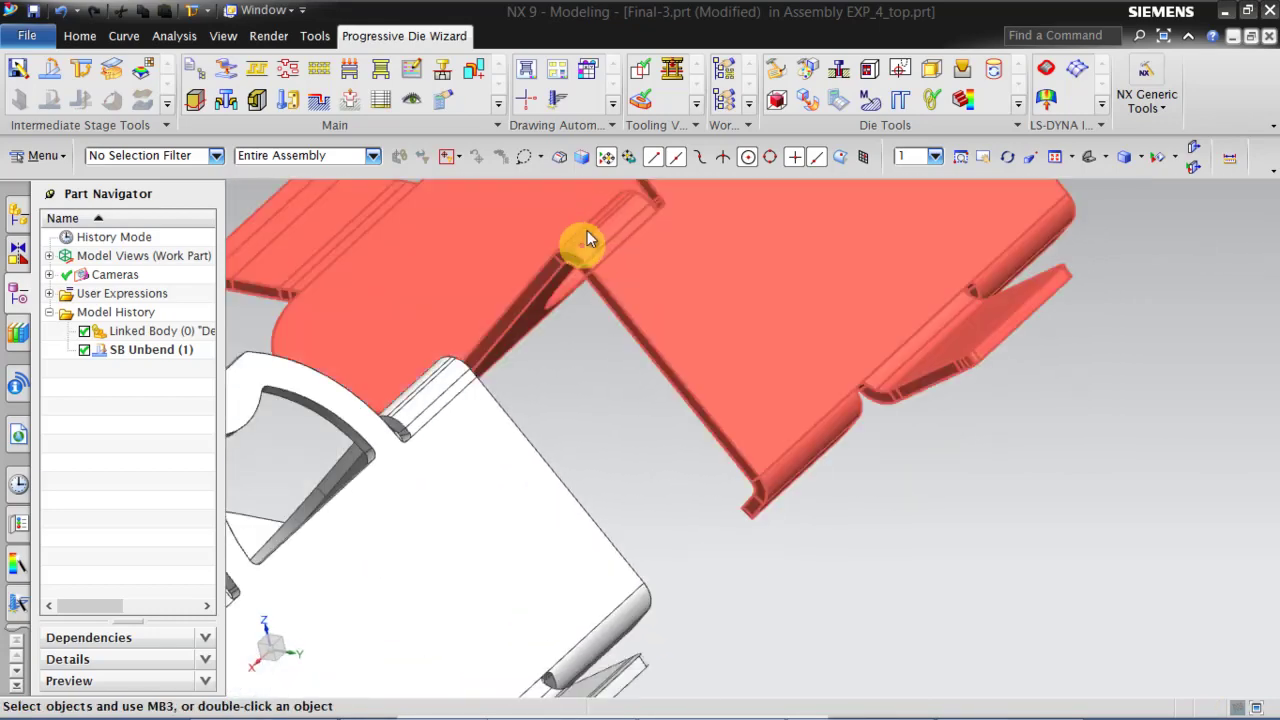
{"action": "left_click", "coordinate": [80, 99]}
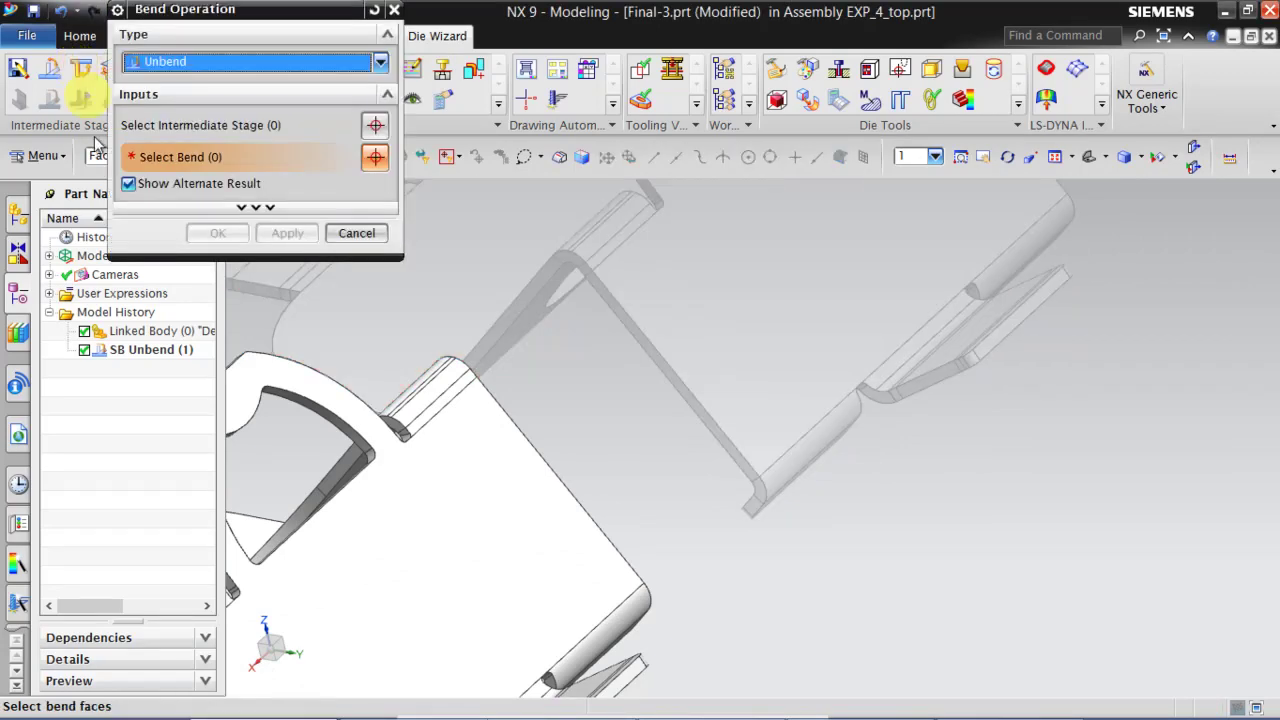
{"action": "left_click", "coordinate": [180, 130]}
{"action": "left_click", "coordinate": [665, 254]}
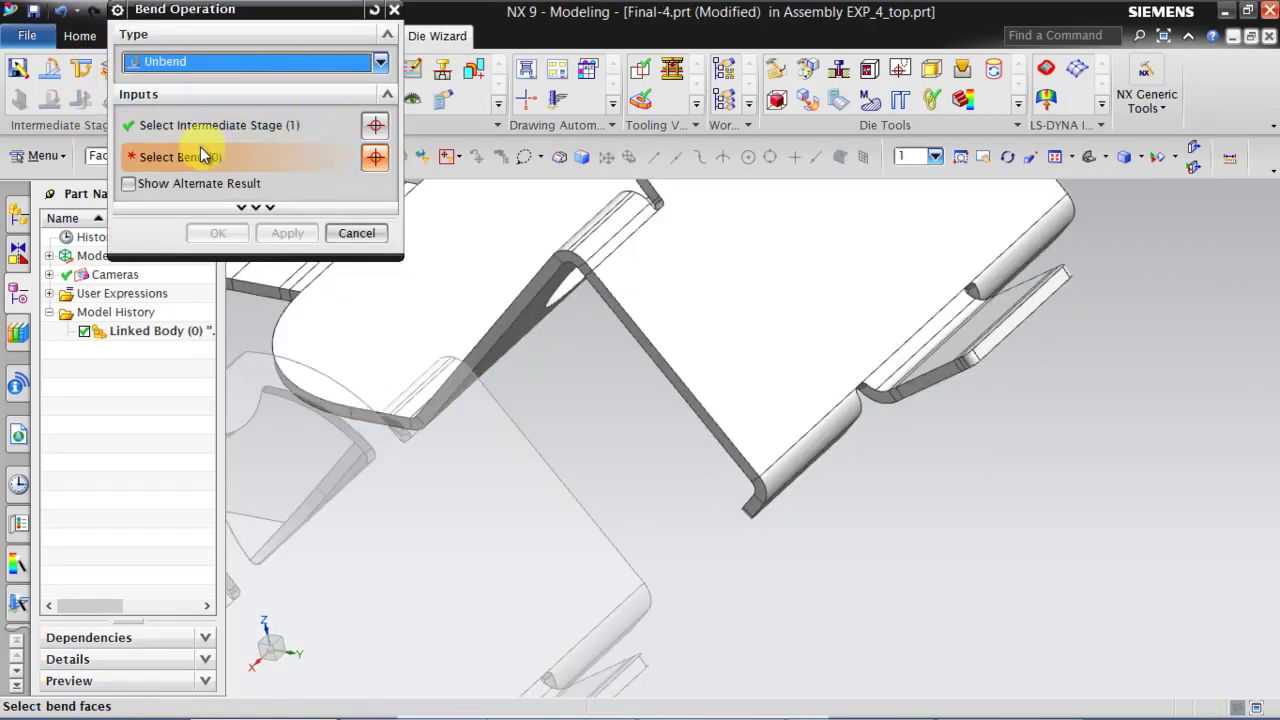
{"action": "left_click", "coordinate": [602, 241]}
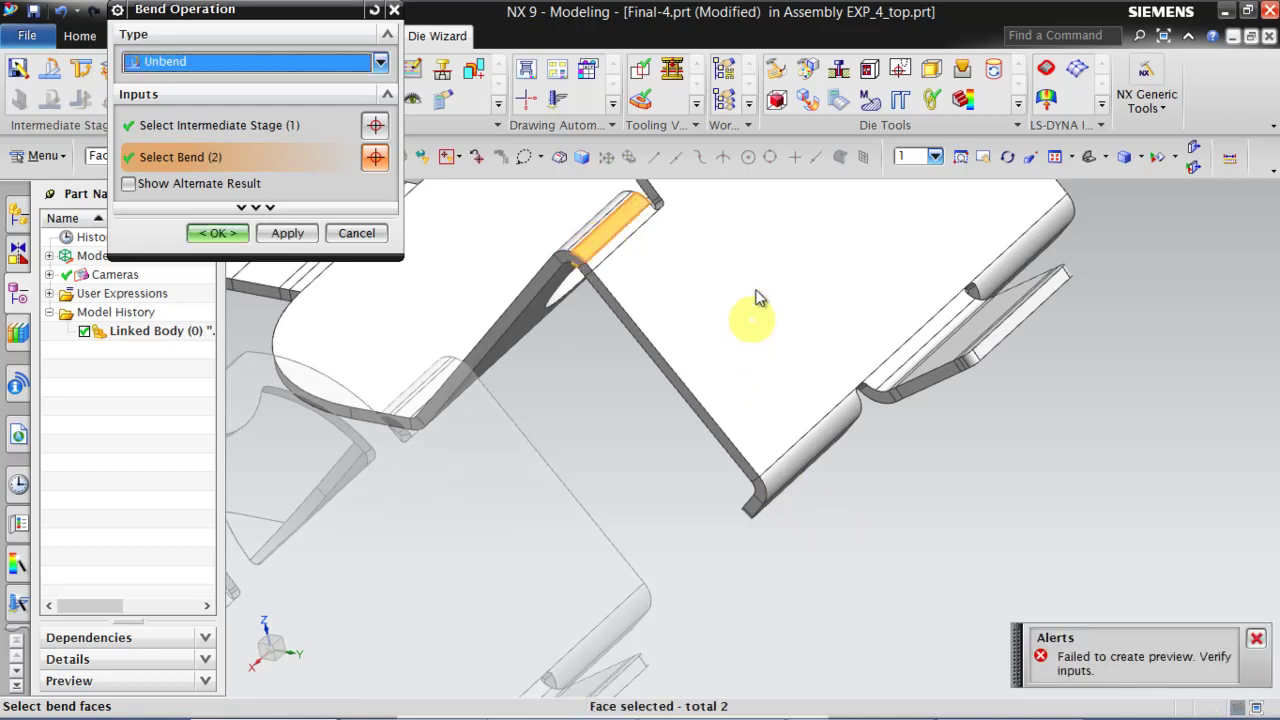
Step: Add the upper bend faces and apply the unbend with Show Alternate Result
{"action": "scroll", "coordinate": [743, 363], "scroll_direction": "up", "scroll_amount": 5}
{"action": "scroll", "coordinate": [918, 207], "scroll_direction": "down", "scroll_amount": 6}
{"action": "scroll", "coordinate": [757, 608], "scroll_direction": "down", "scroll_amount": 5}
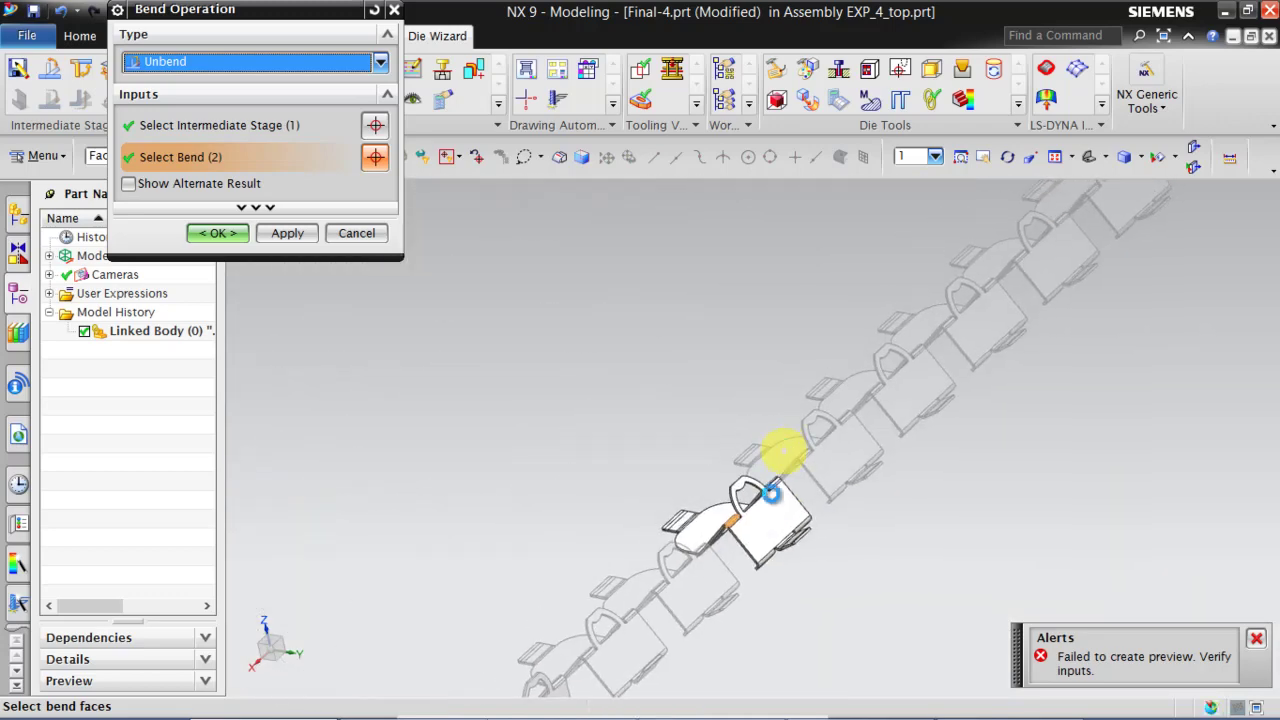
{"action": "scroll", "coordinate": [748, 557], "scroll_direction": "up", "scroll_amount": 4}
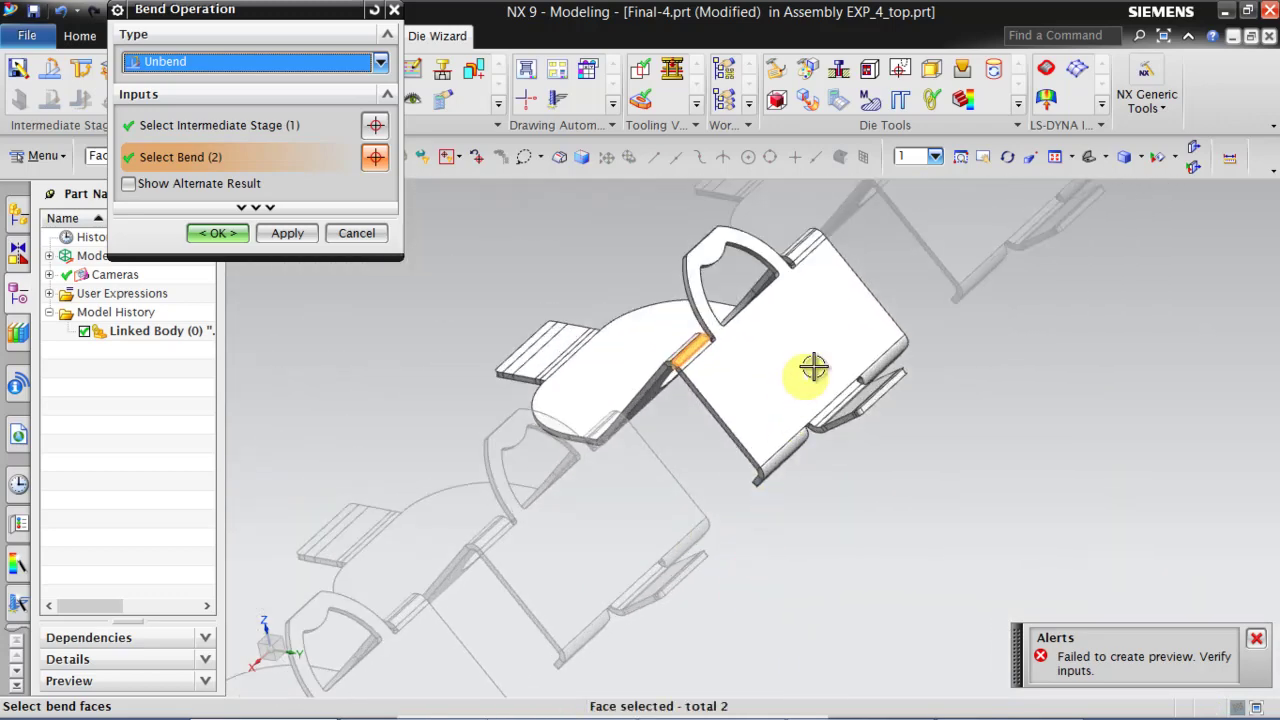
{"action": "scroll", "coordinate": [714, 557], "scroll_direction": "down", "scroll_amount": 3}
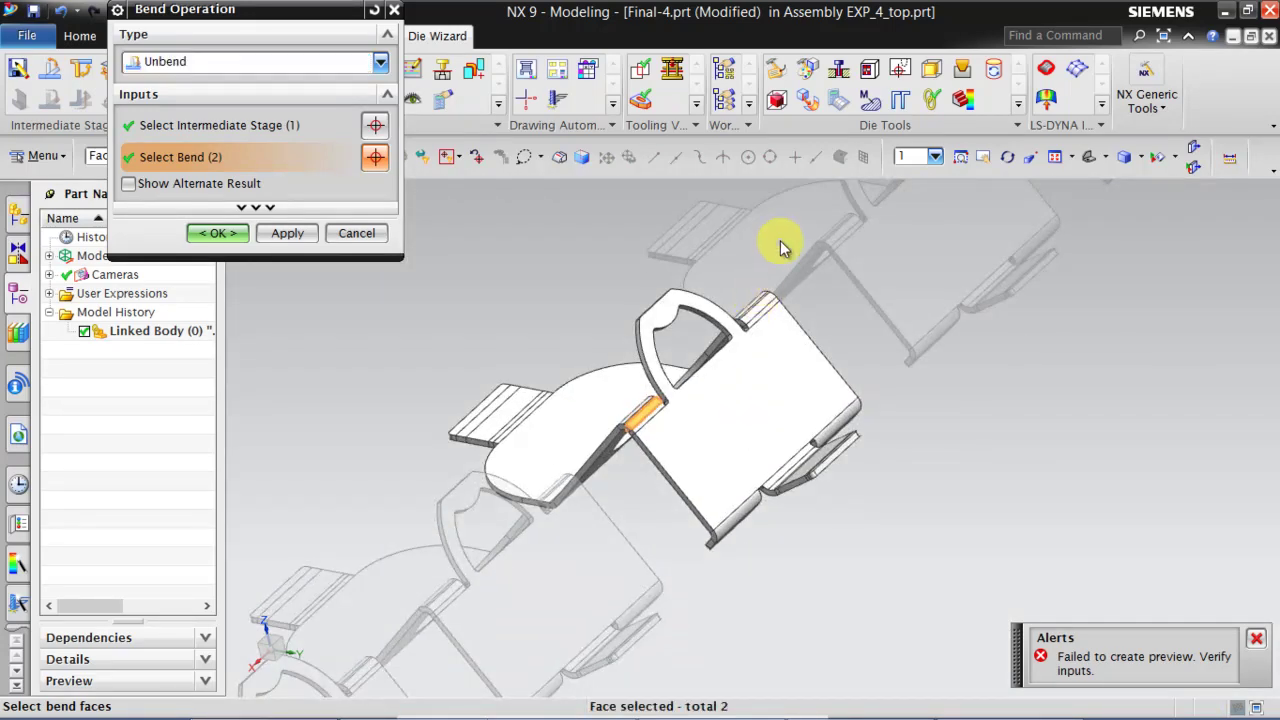
{"action": "scroll", "coordinate": [792, 356], "scroll_direction": "down", "scroll_amount": 3}
{"action": "scroll", "coordinate": [750, 470], "scroll_direction": "up", "scroll_amount": 5}
{"action": "scroll", "coordinate": [730, 530], "scroll_direction": "down", "scroll_amount": 2}
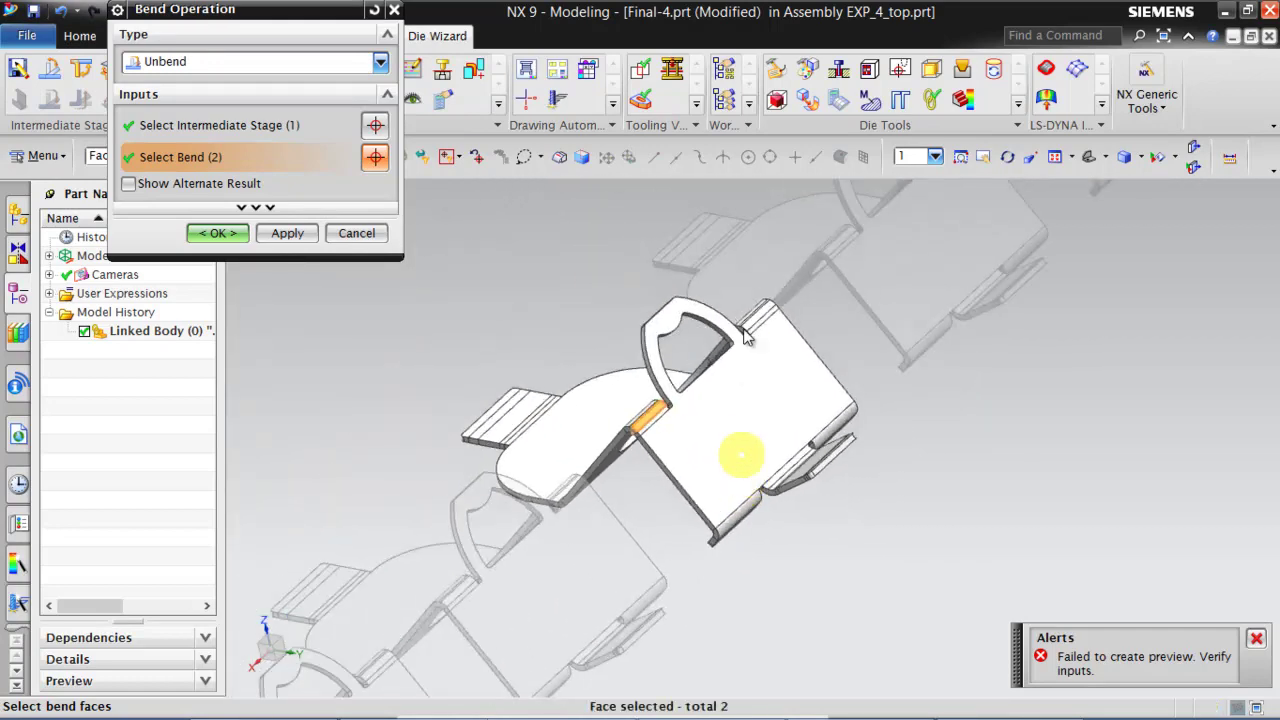
{"action": "scroll", "coordinate": [760, 346], "scroll_direction": "up", "scroll_amount": 4}
{"action": "scroll", "coordinate": [726, 503], "scroll_direction": "down", "scroll_amount": 2}
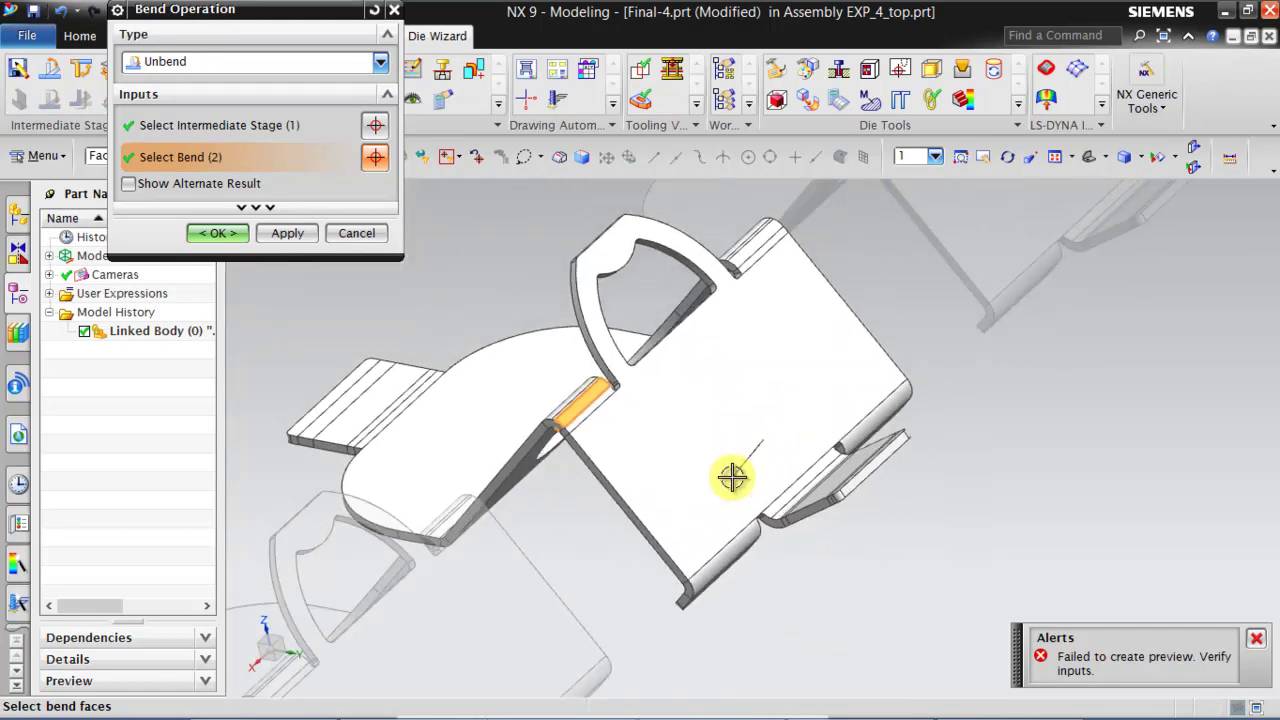
{"action": "left_click", "coordinate": [755, 242]}
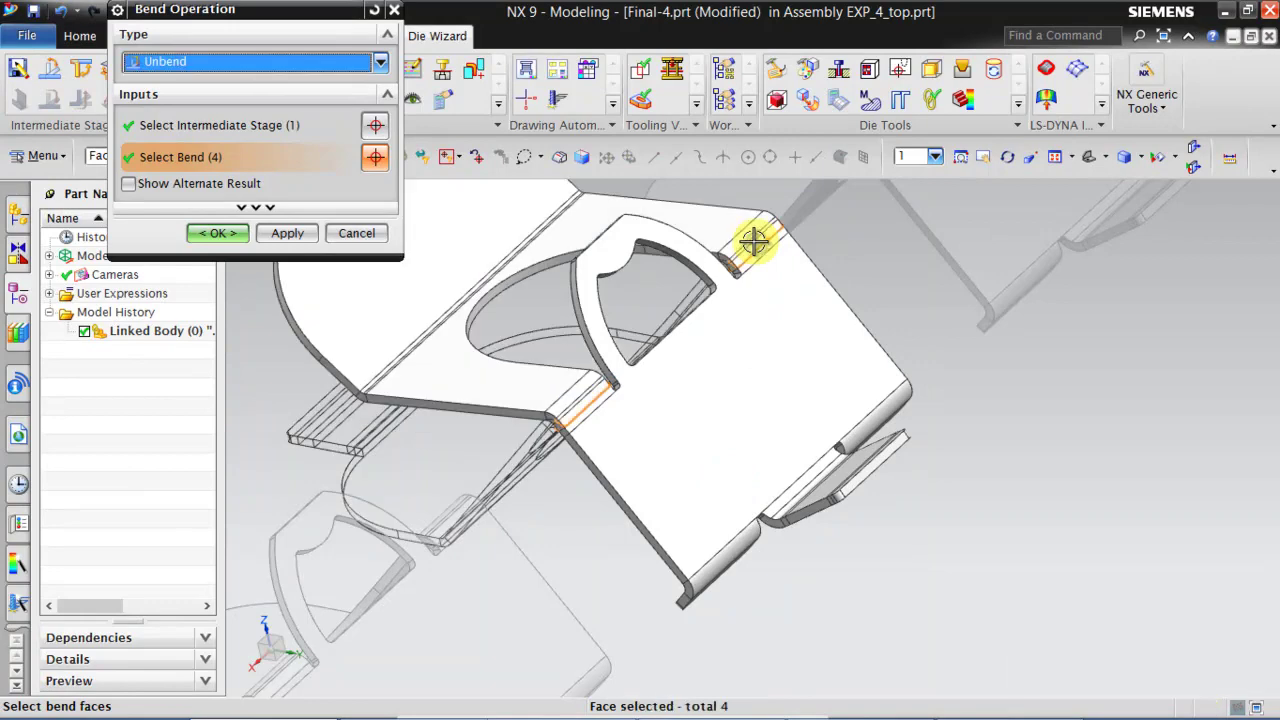
{"action": "left_click", "coordinate": [187, 181]}
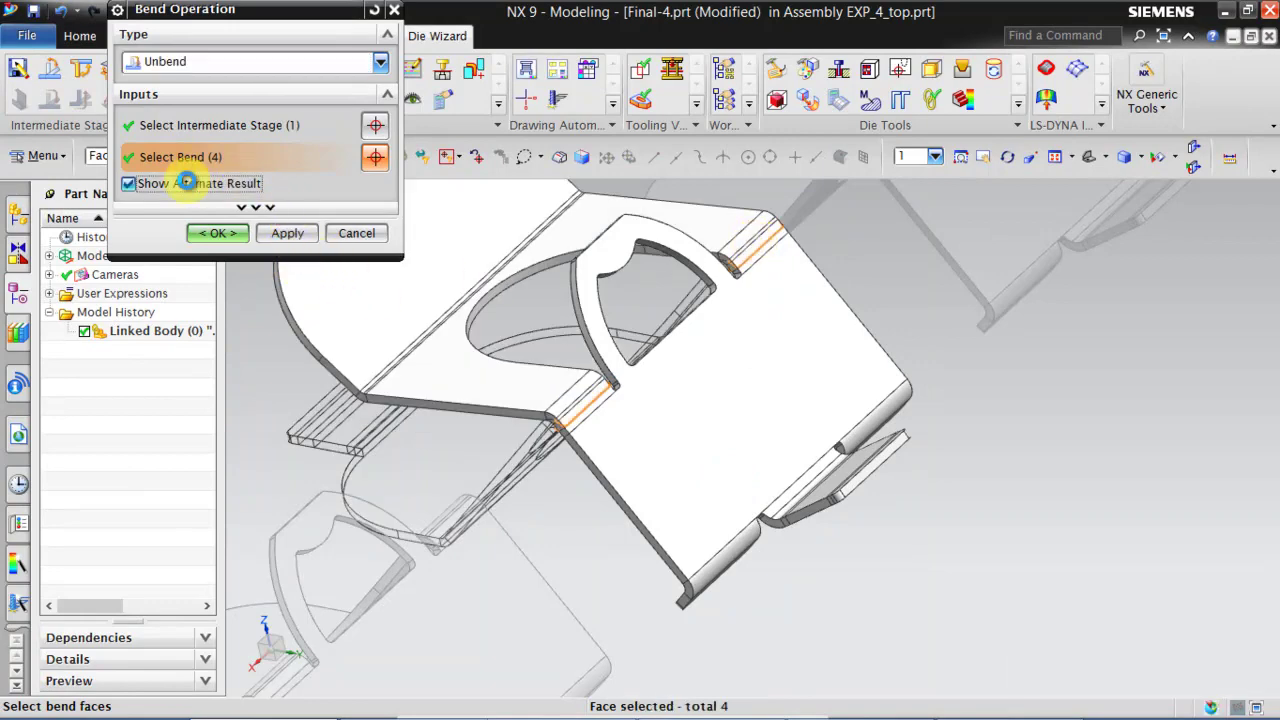
{"action": "middle_click_drag", "start_coordinate": [674, 343], "coordinate": [413, 341]}
{"action": "left_click", "coordinate": [291, 232]}
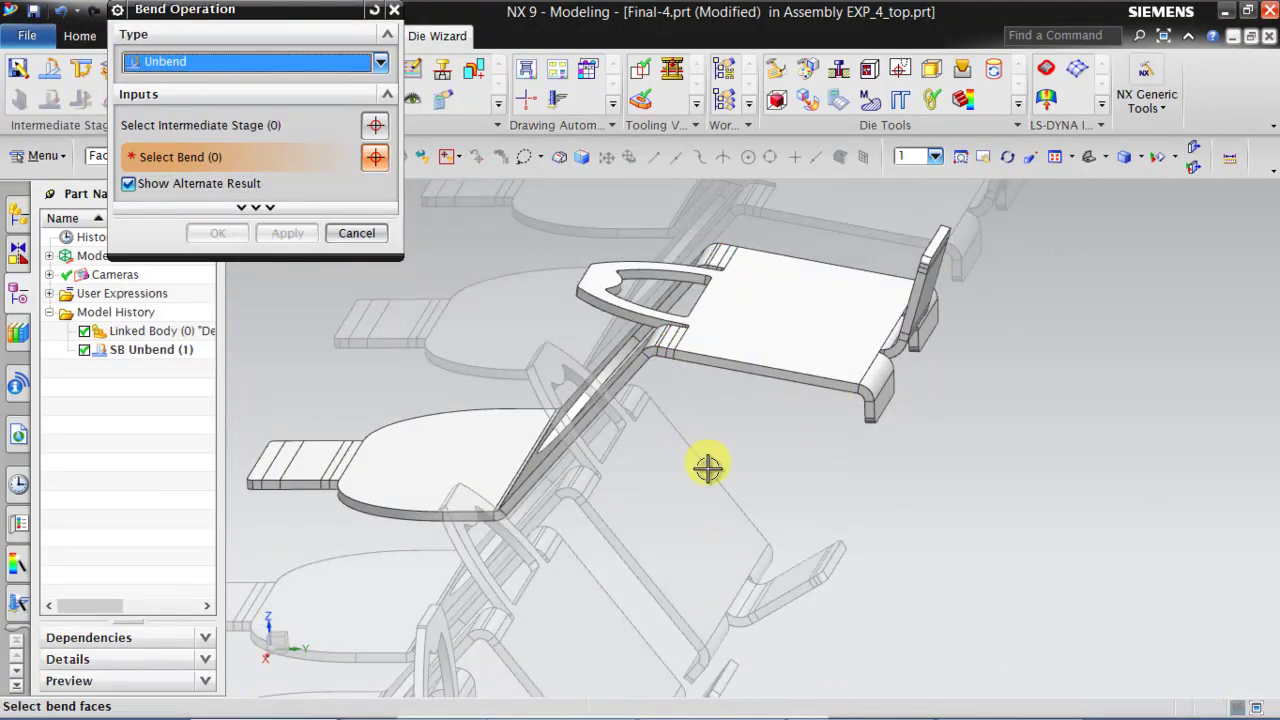
Step: Rotate the strip to check the flattened Final-4 station
{"action": "scroll", "coordinate": [707, 467], "scroll_direction": "down", "scroll_amount": 5}
{"action": "scroll", "coordinate": [757, 357], "scroll_direction": "up", "scroll_amount": 2}
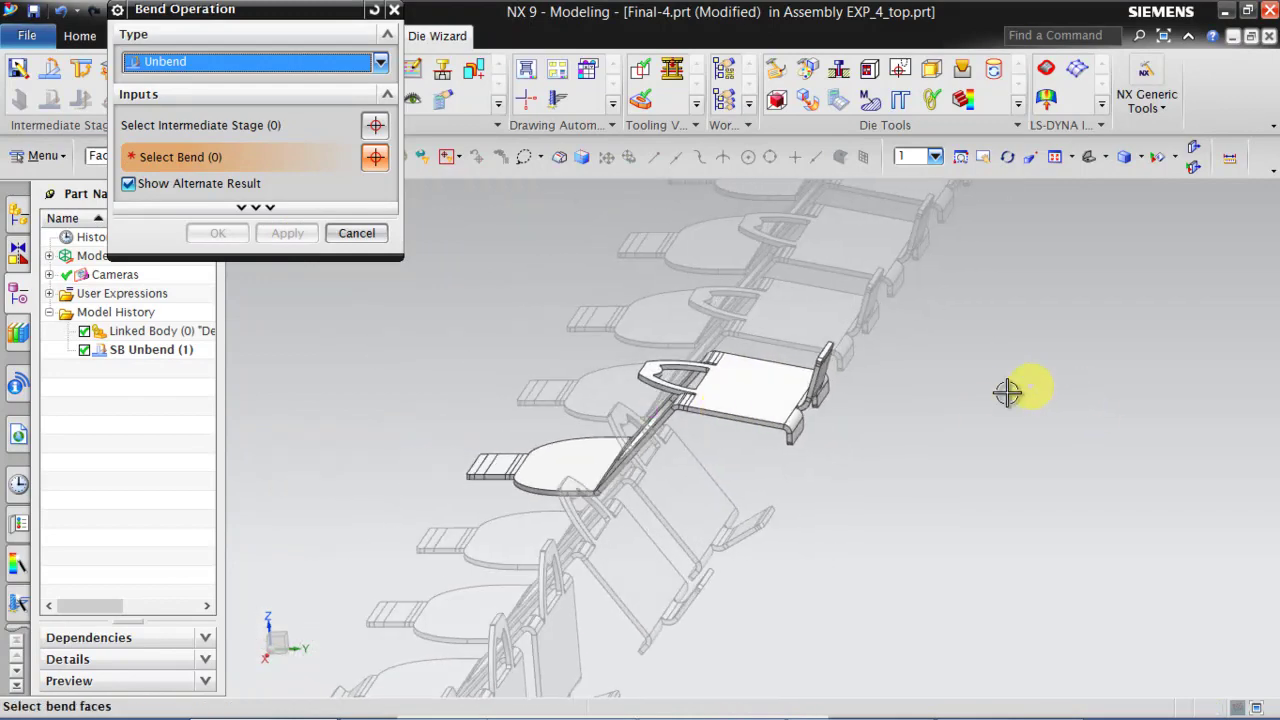
{"action": "middle_click_drag", "start_coordinate": [1007, 393], "coordinate": [980, 406]}
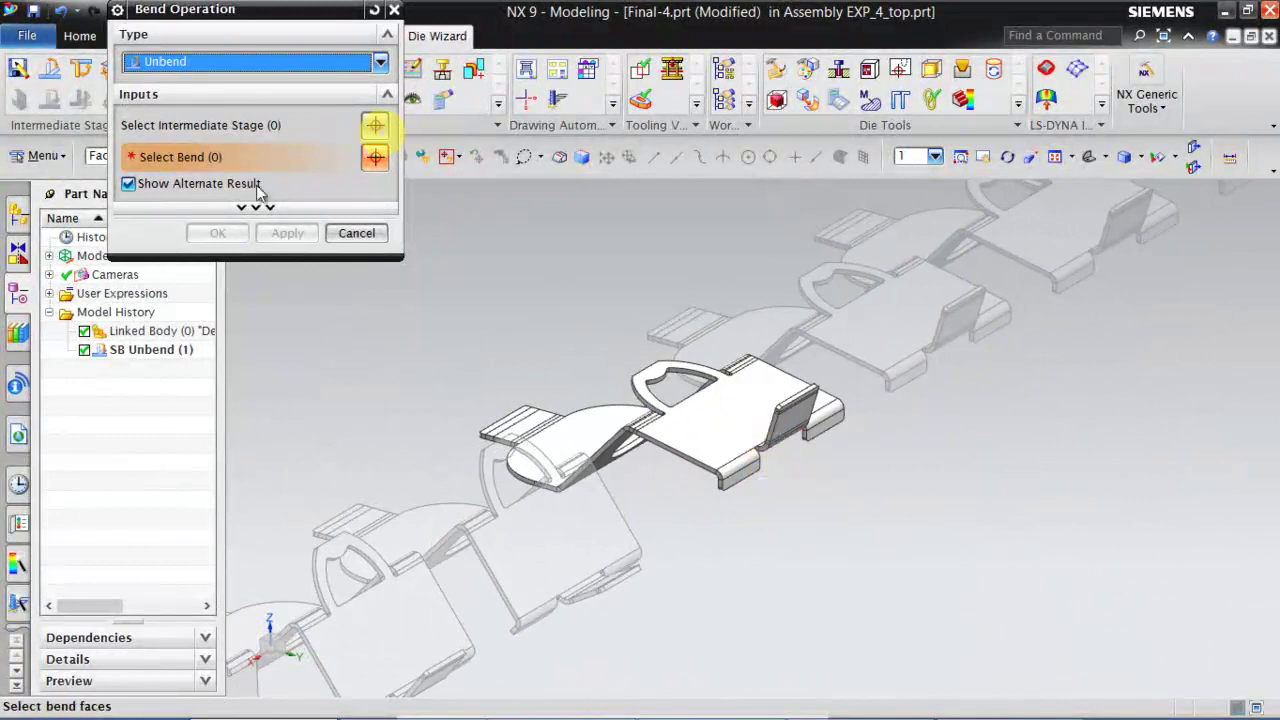
{"action": "left_click", "coordinate": [150, 125]}
Step: Unbend four bend faces on the Final-5 stage using the alternate result
{"action": "left_click", "coordinate": [885, 313]}
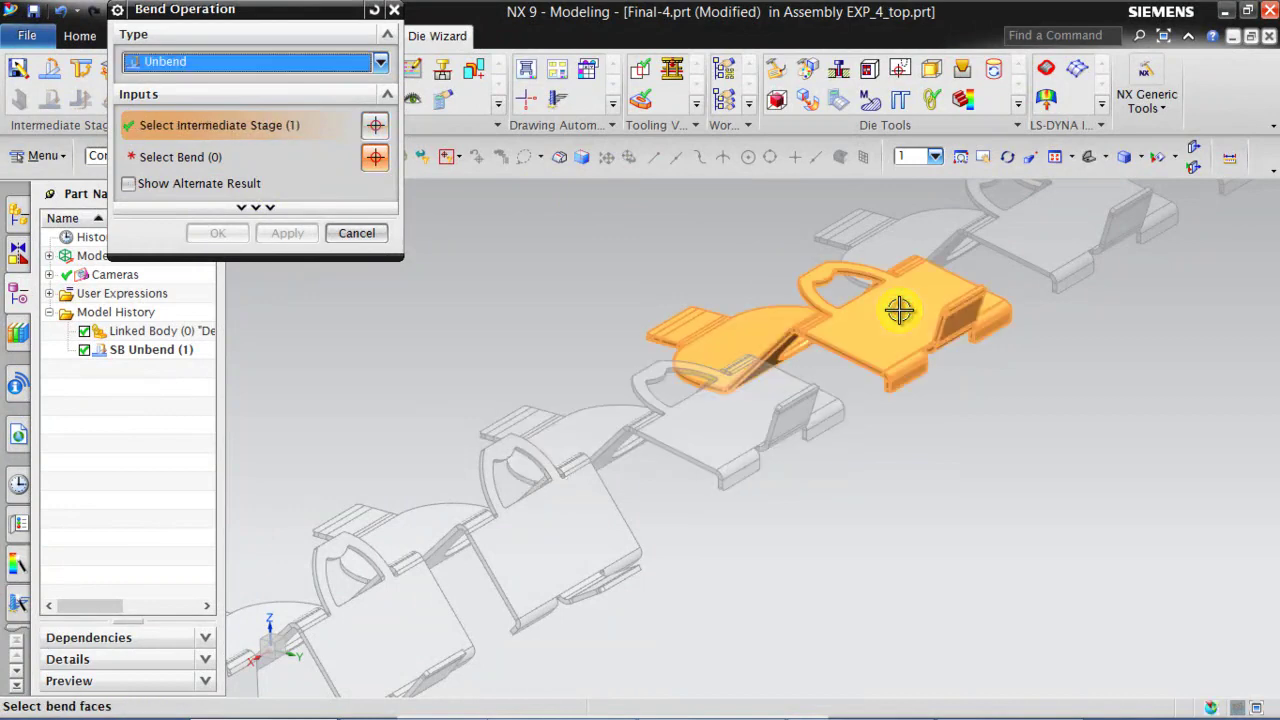
{"action": "scroll", "coordinate": [785, 385], "scroll_direction": "up", "scroll_amount": 5}
{"action": "scroll", "coordinate": [782, 416], "scroll_direction": "down", "scroll_amount": 10}
{"action": "scroll", "coordinate": [856, 419], "scroll_direction": "up", "scroll_amount": 2}
{"action": "scroll", "coordinate": [908, 323], "scroll_direction": "up", "scroll_amount": 3}
{"action": "scroll", "coordinate": [895, 350], "scroll_direction": "down", "scroll_amount": 2}
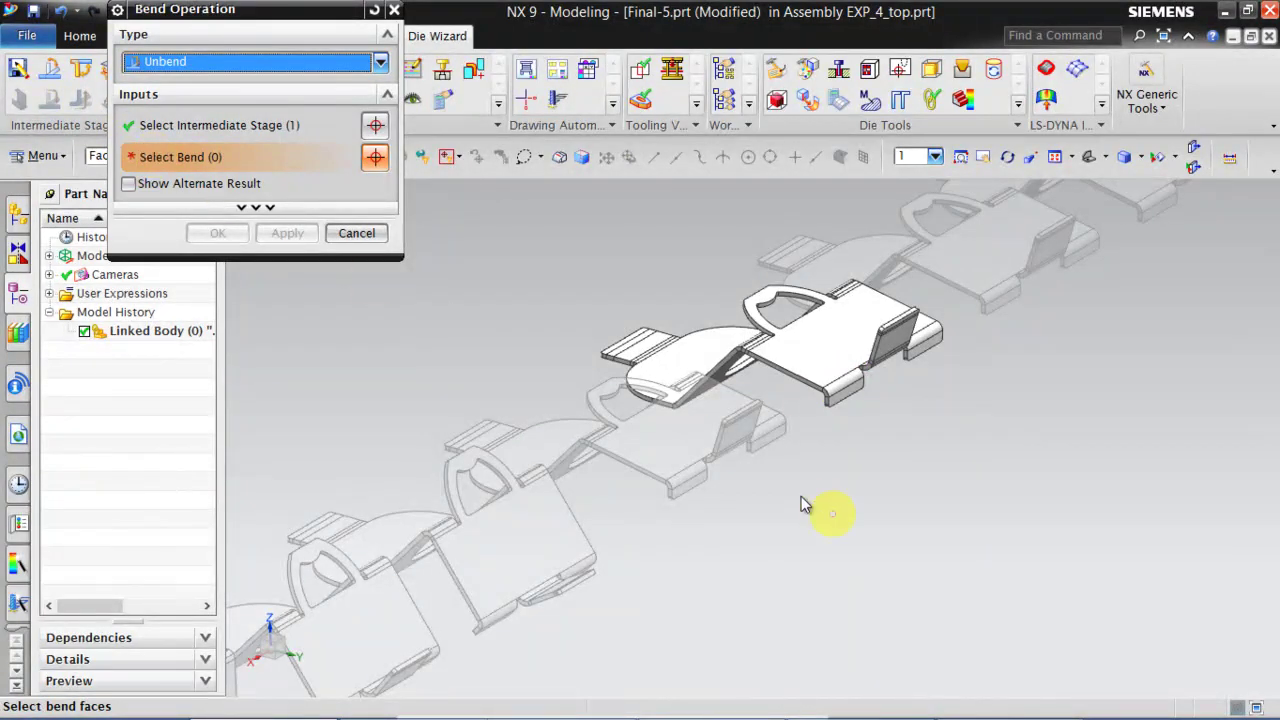
{"action": "left_click", "coordinate": [837, 387]}
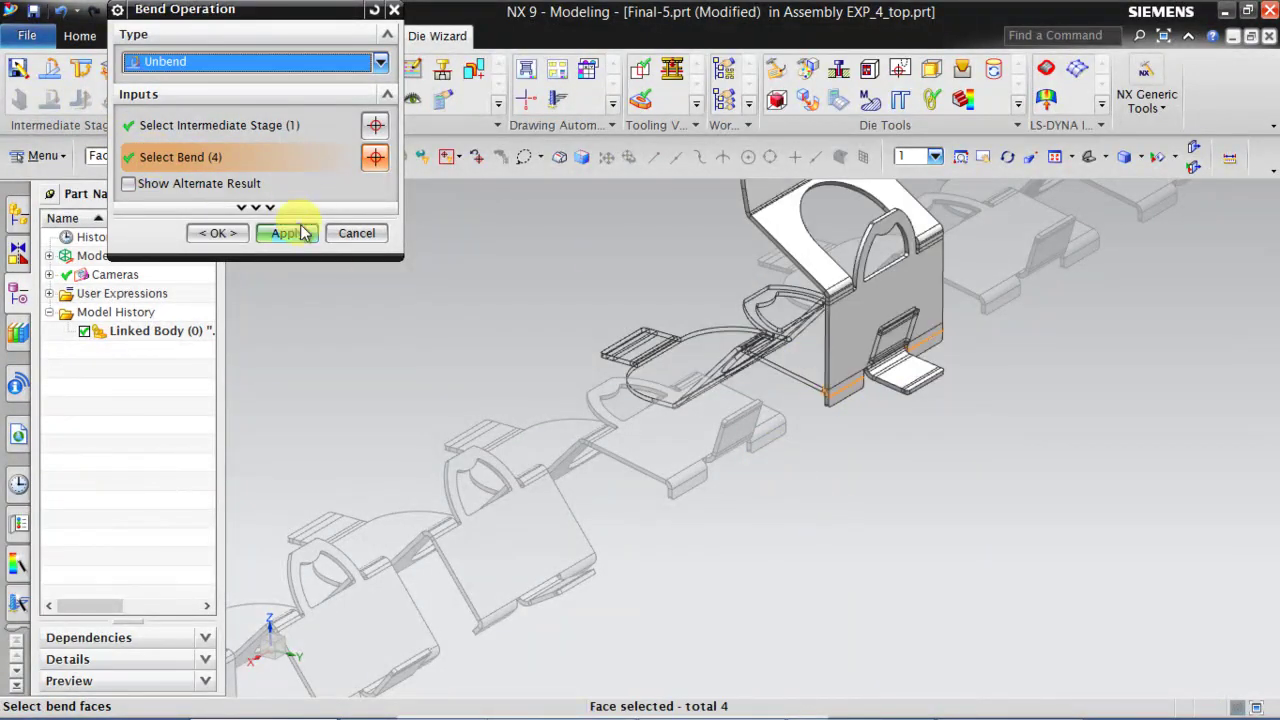
{"action": "left_click", "coordinate": [196, 183]}
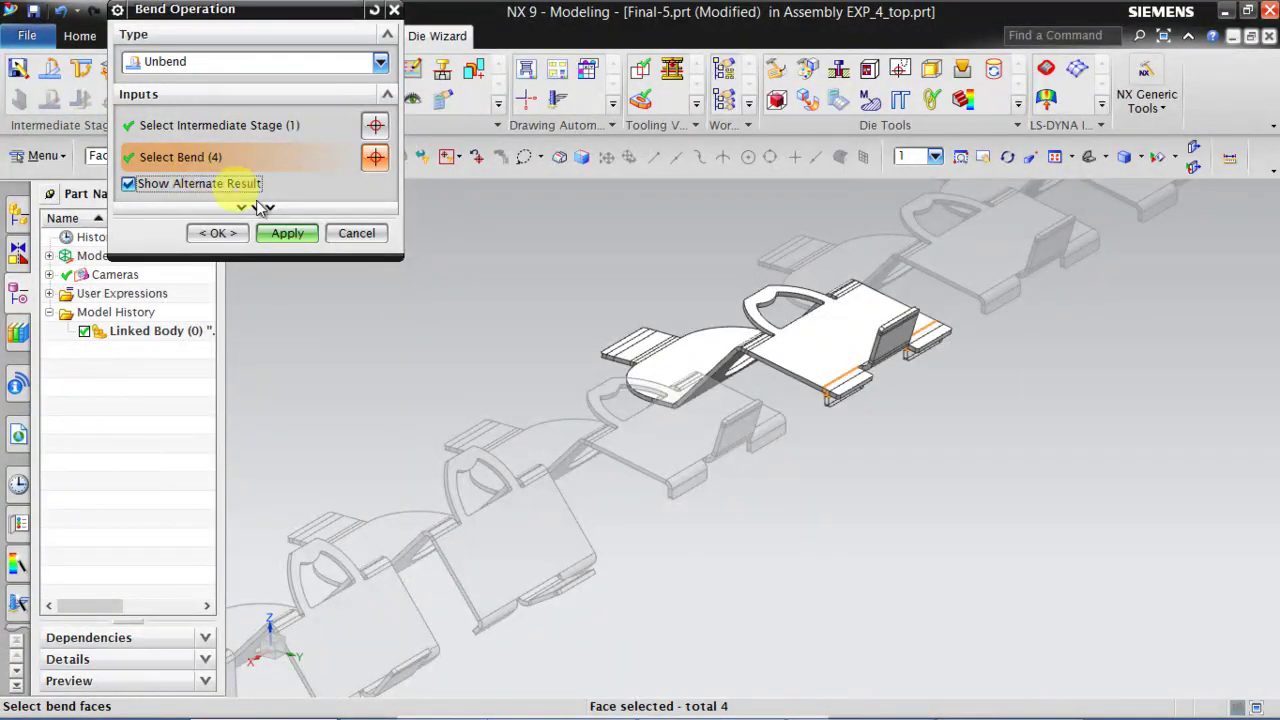
{"action": "left_click", "coordinate": [300, 235]}
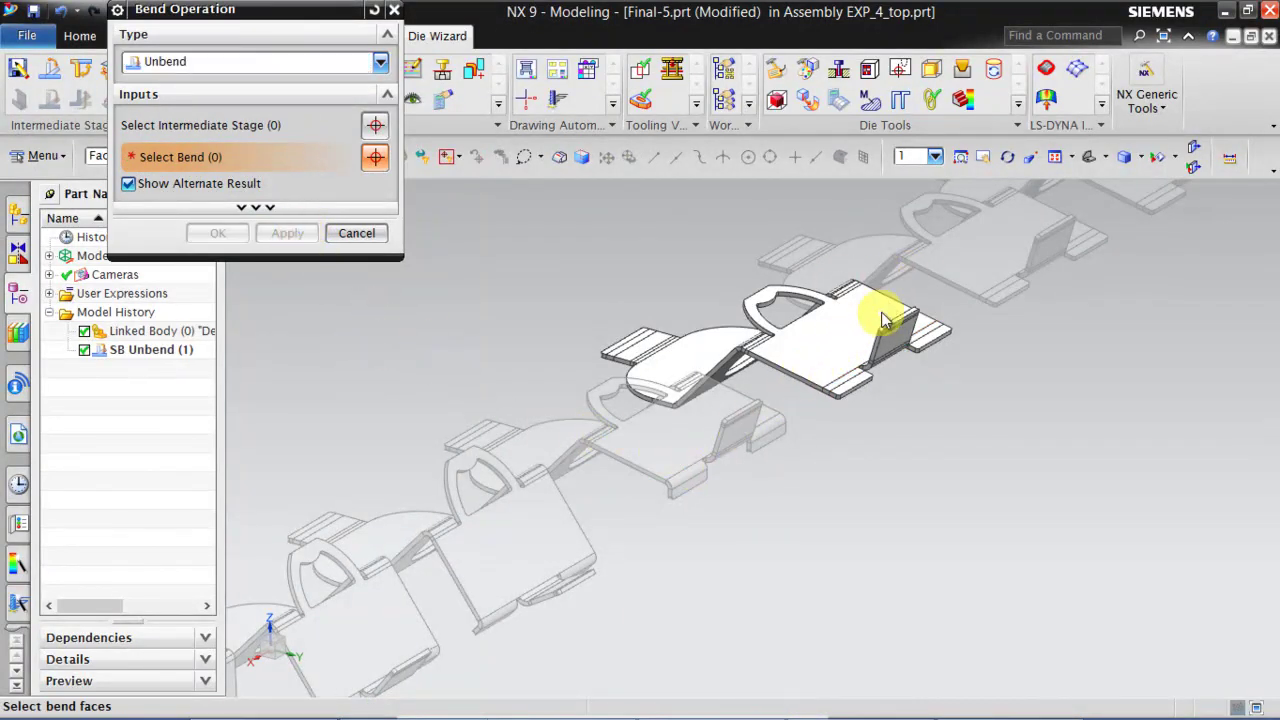
Step: Rotate the model to inspect Final-5 edge-on and its remaining bent tab
{"action": "scroll", "coordinate": [945, 320], "scroll_direction": "up", "scroll_amount": 5}
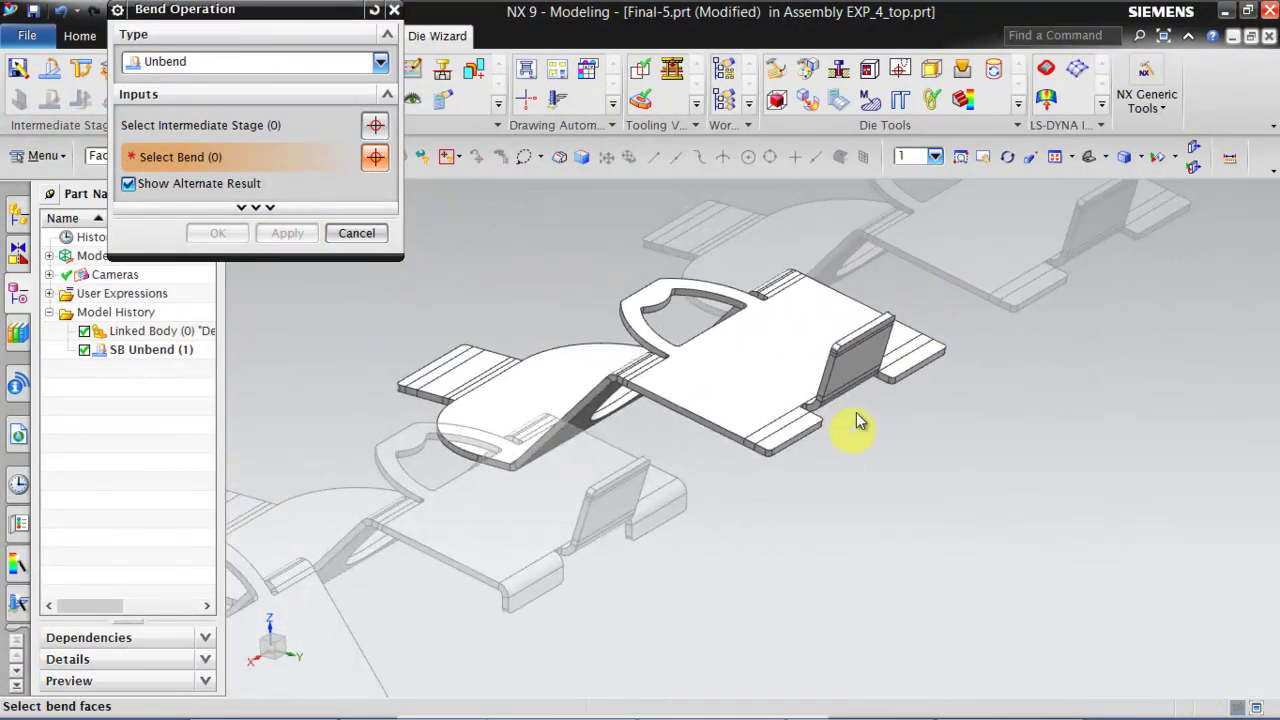
{"action": "mouse_move", "coordinate": [752, 395]}
{"action": "middle_mouse_down"}
{"action": "mouse_move", "coordinate": [777, 363]}
{"action": "mouse_move", "coordinate": [757, 383]}
{"action": "mouse_move", "coordinate": [782, 386]}
{"action": "middle_mouse_up"}
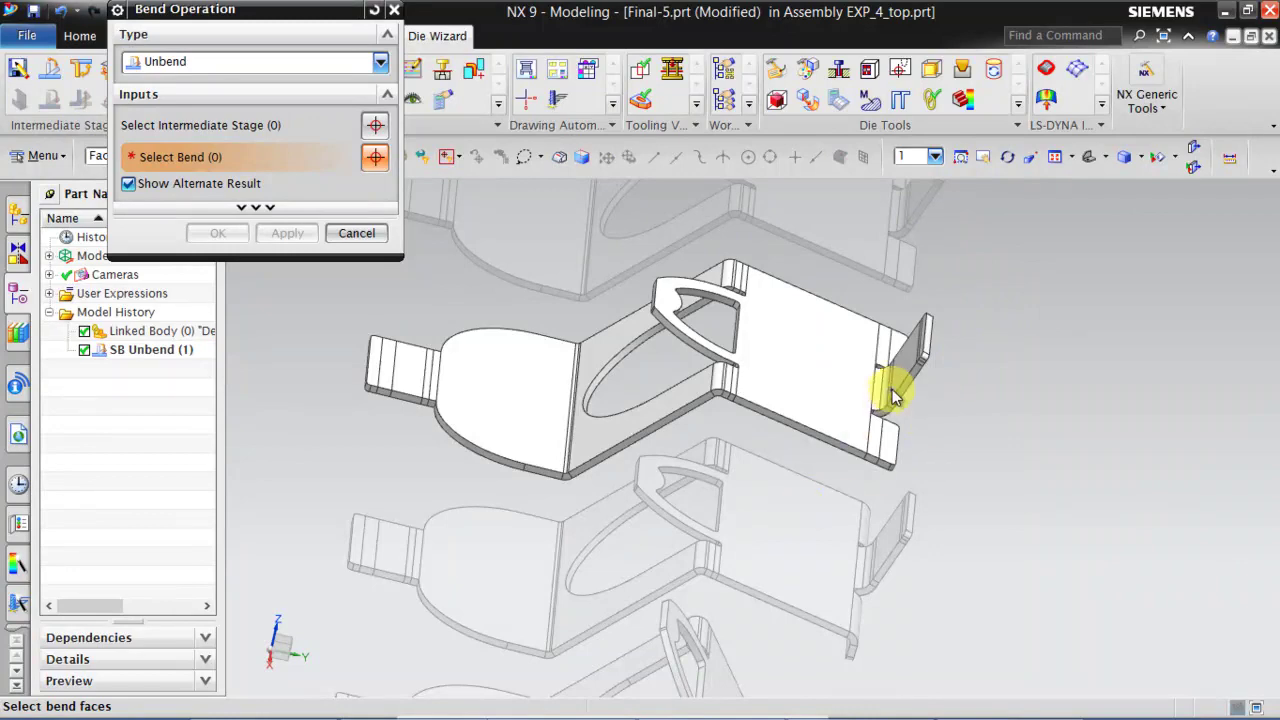
{"action": "scroll", "coordinate": [886, 415], "scroll_direction": "up", "scroll_amount": 5}
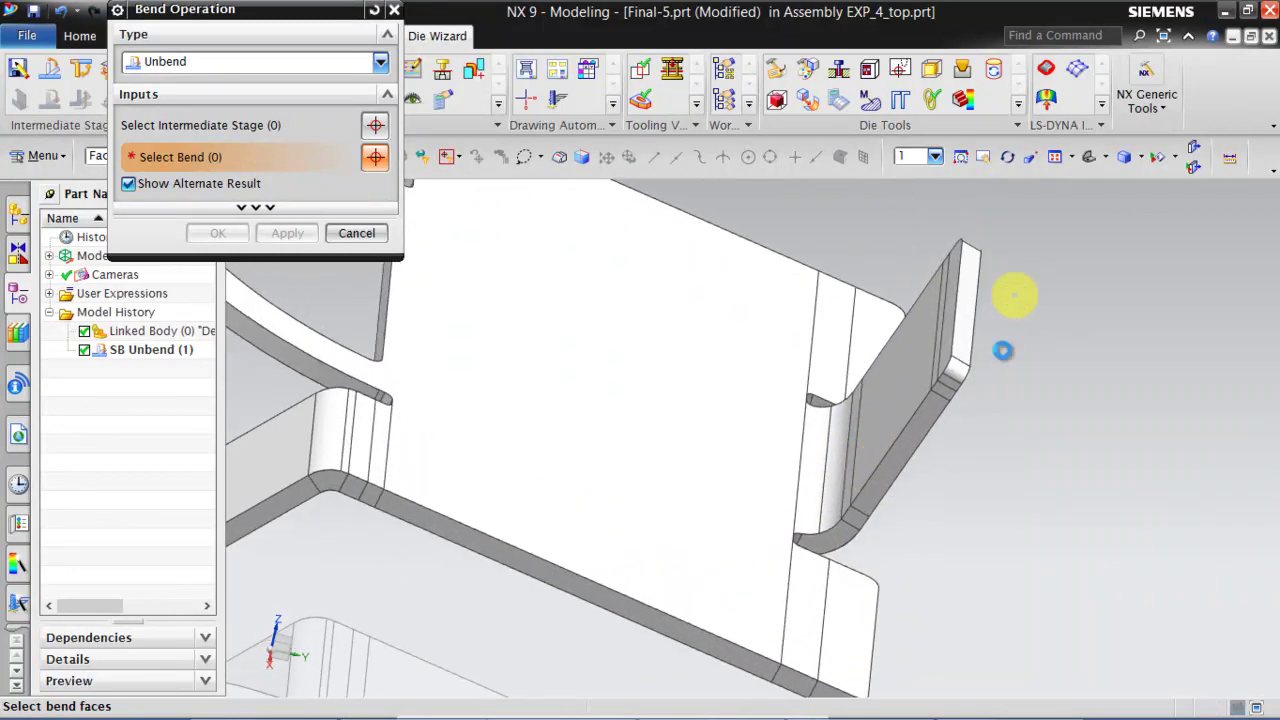
{"action": "mouse_move", "coordinate": [1000, 365]}
{"action": "middle_mouse_down"}
{"action": "mouse_move", "coordinate": [972, 453]}
{"action": "mouse_move", "coordinate": [963, 357]}
{"action": "mouse_move", "coordinate": [931, 323]}
{"action": "mouse_move", "coordinate": [972, 355]}
{"action": "middle_mouse_up"}
{"action": "scroll", "coordinate": [972, 355], "scroll_direction": "up", "scroll_amount": 2}
{"action": "scroll", "coordinate": [972, 355], "scroll_direction": "down", "scroll_amount": 8}
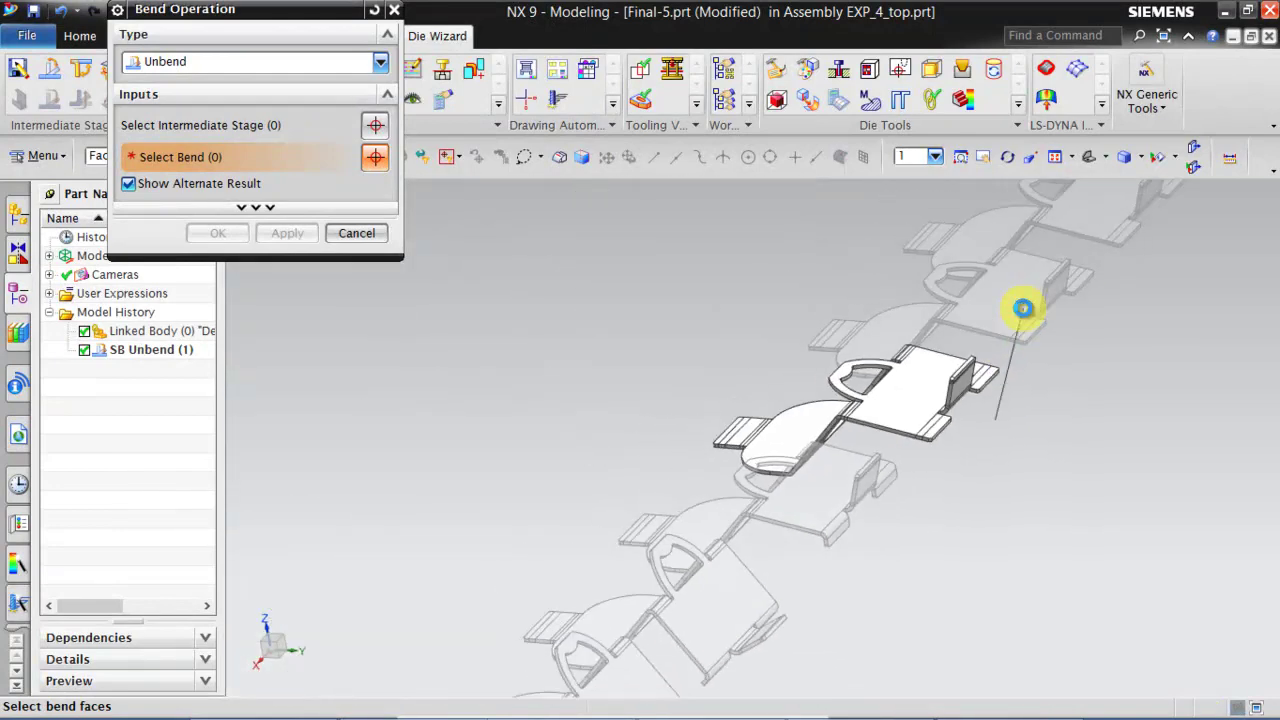
{"action": "left_click", "coordinate": [265, 127]}
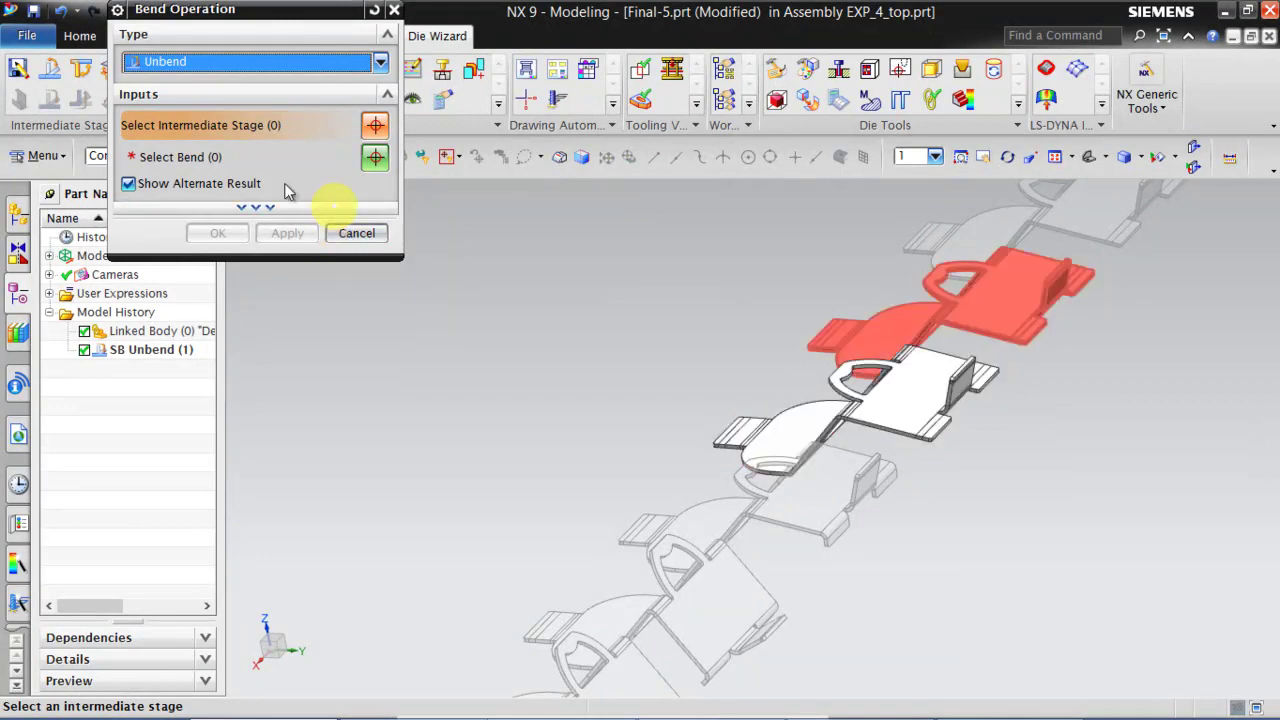
Step: Unbend the upright tab's bend on Final-6 using the alternate result
{"action": "left_click", "coordinate": [1008, 297]}
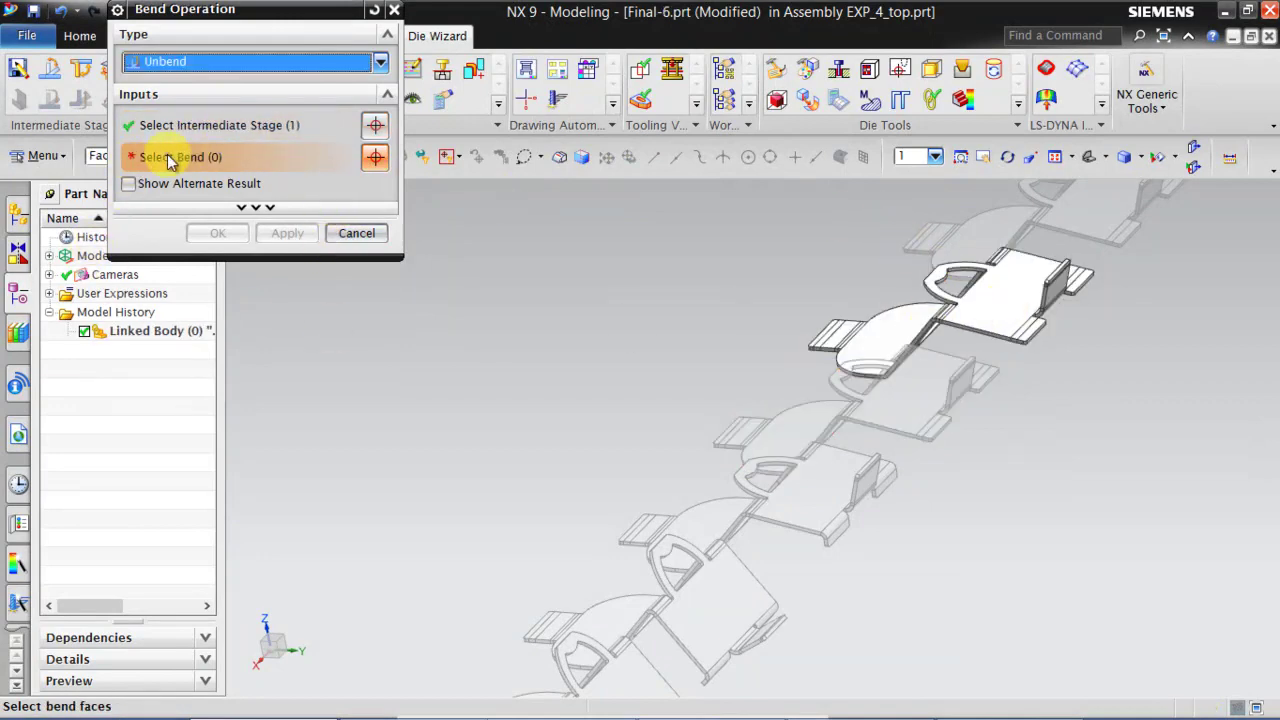
{"action": "mouse_move", "coordinate": [1048, 283]}
{"action": "middle_mouse_down"}
{"action": "mouse_move", "coordinate": [1069, 306]}
{"action": "mouse_move", "coordinate": [1088, 288]}
{"action": "mouse_move", "coordinate": [1063, 300]}
{"action": "middle_mouse_up"}
{"action": "scroll", "coordinate": [1063, 300], "scroll_direction": "up", "scroll_amount": 5}
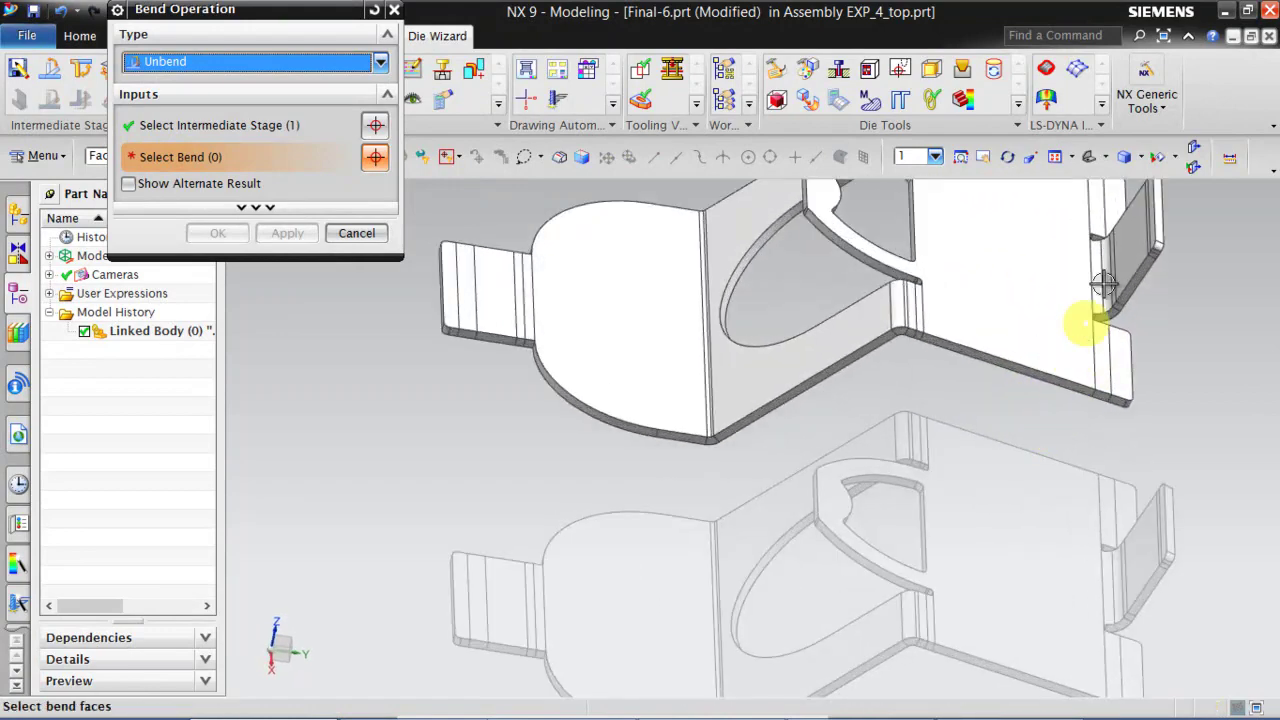
{"action": "scroll", "coordinate": [1057, 357], "scroll_direction": "up", "scroll_amount": 4}
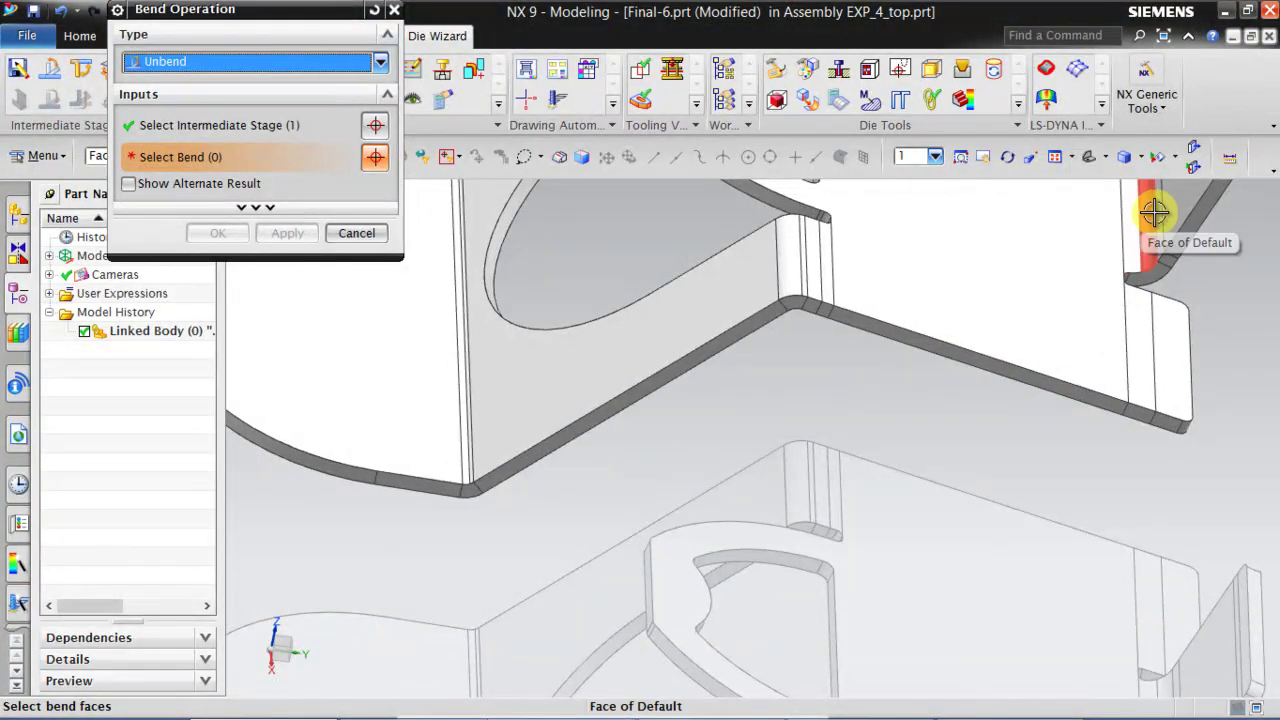
{"action": "left_click", "coordinate": [1154, 211]}
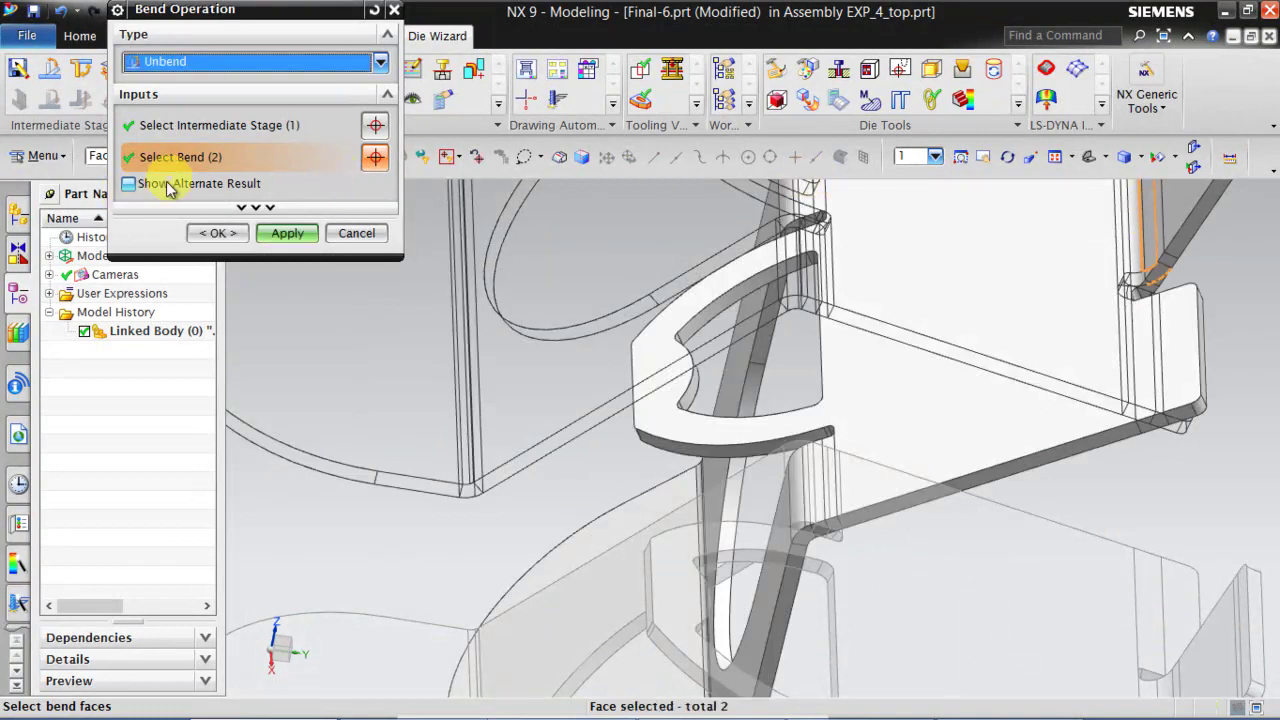
{"action": "left_click", "coordinate": [167, 188]}
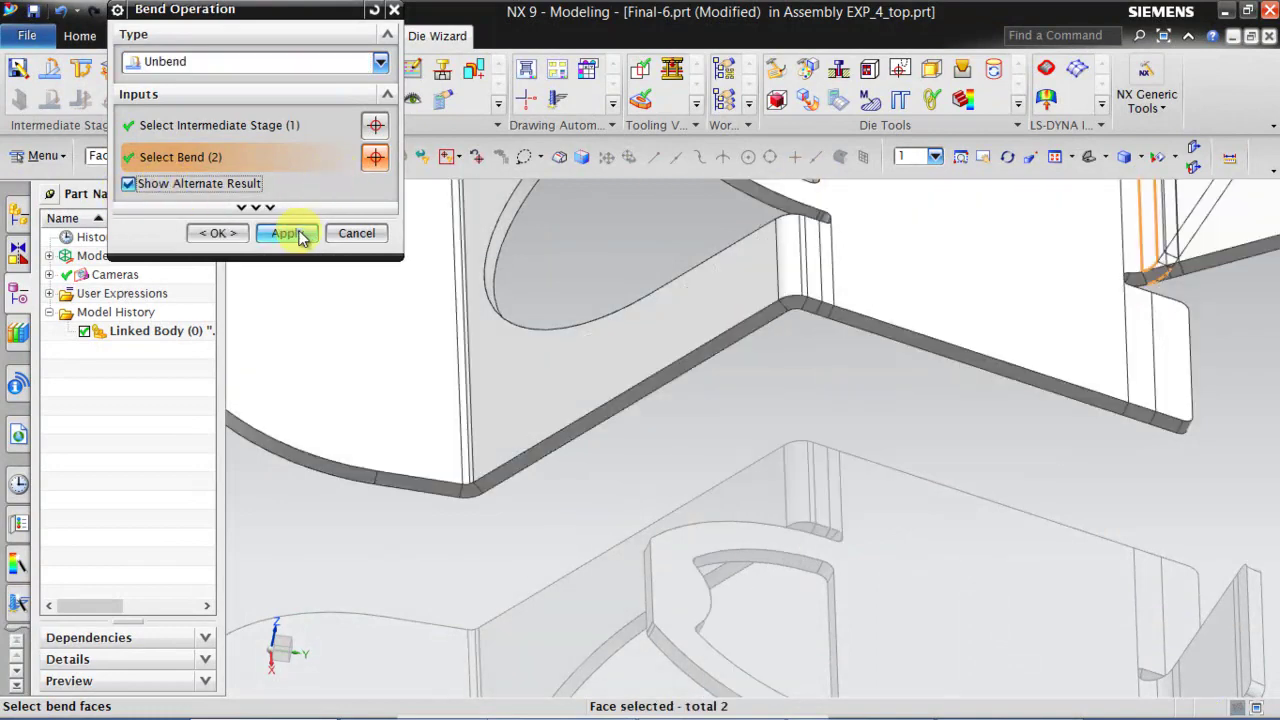
{"action": "left_click", "coordinate": [299, 236]}
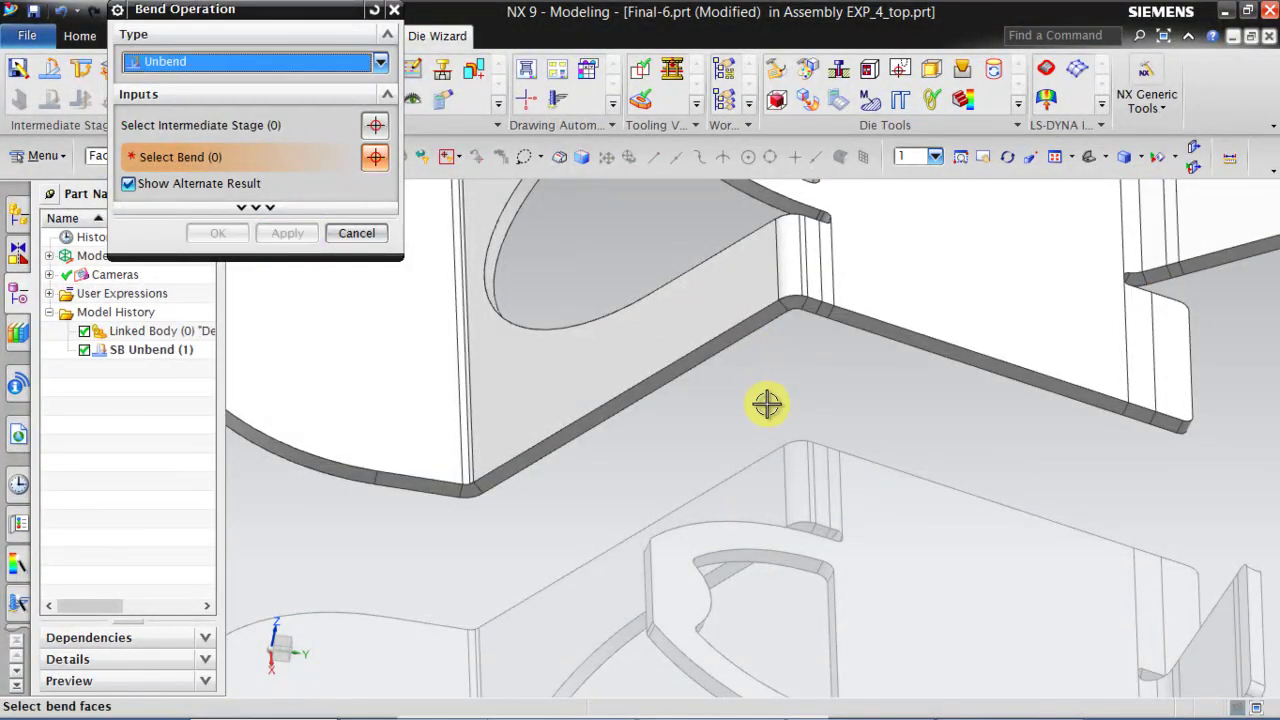
Step: Rotate and zoom the strip to review the flattened tab and compare stations
{"action": "scroll", "coordinate": [900, 214], "scroll_direction": "down", "scroll_amount": 10}
{"action": "middle_click_drag", "start_coordinate": [900, 214], "coordinate": [788, 380]}
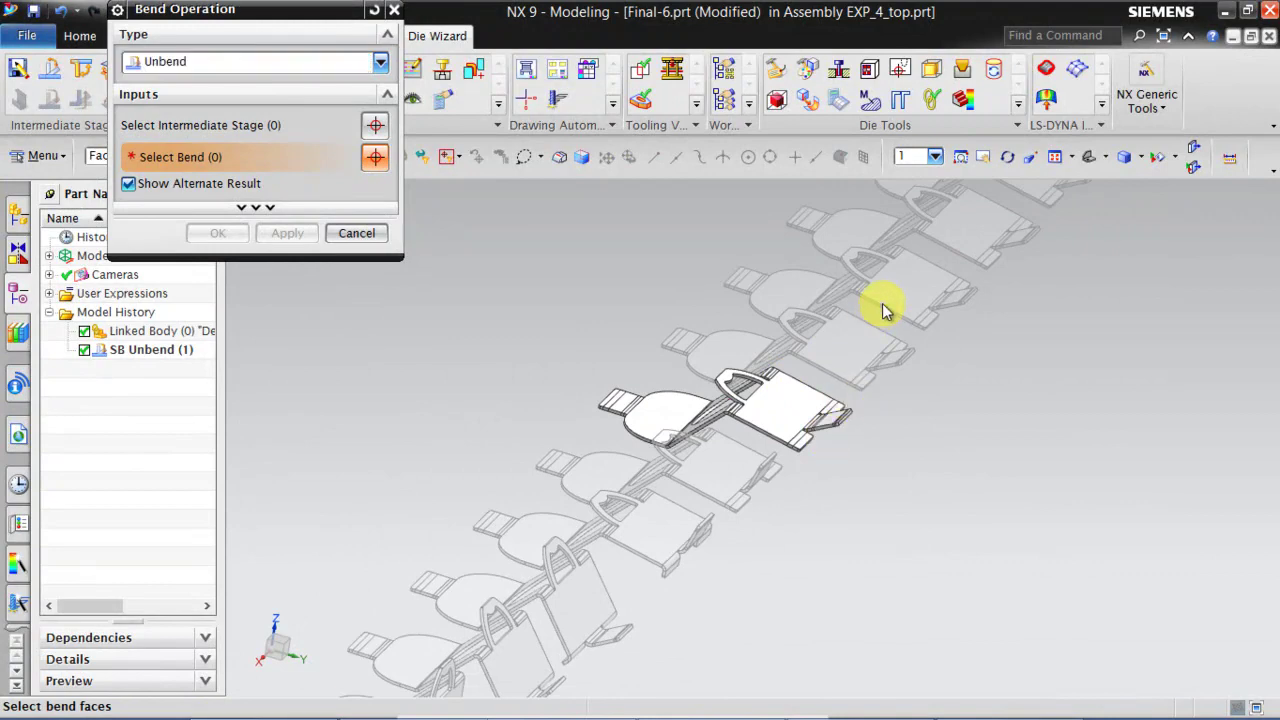
{"action": "scroll", "coordinate": [866, 420], "scroll_direction": "down", "scroll_amount": 4}
{"action": "middle_click_drag", "start_coordinate": [848, 455], "coordinate": [828, 528], "text": "ctrl"}
{"action": "mouse_move", "coordinate": [922, 350]}
{"action": "middle_mouse_down"}
{"action": "mouse_move", "coordinate": [935, 332]}
{"action": "mouse_move", "coordinate": [911, 340]}
{"action": "mouse_move", "coordinate": [920, 349]}
{"action": "middle_mouse_up"}
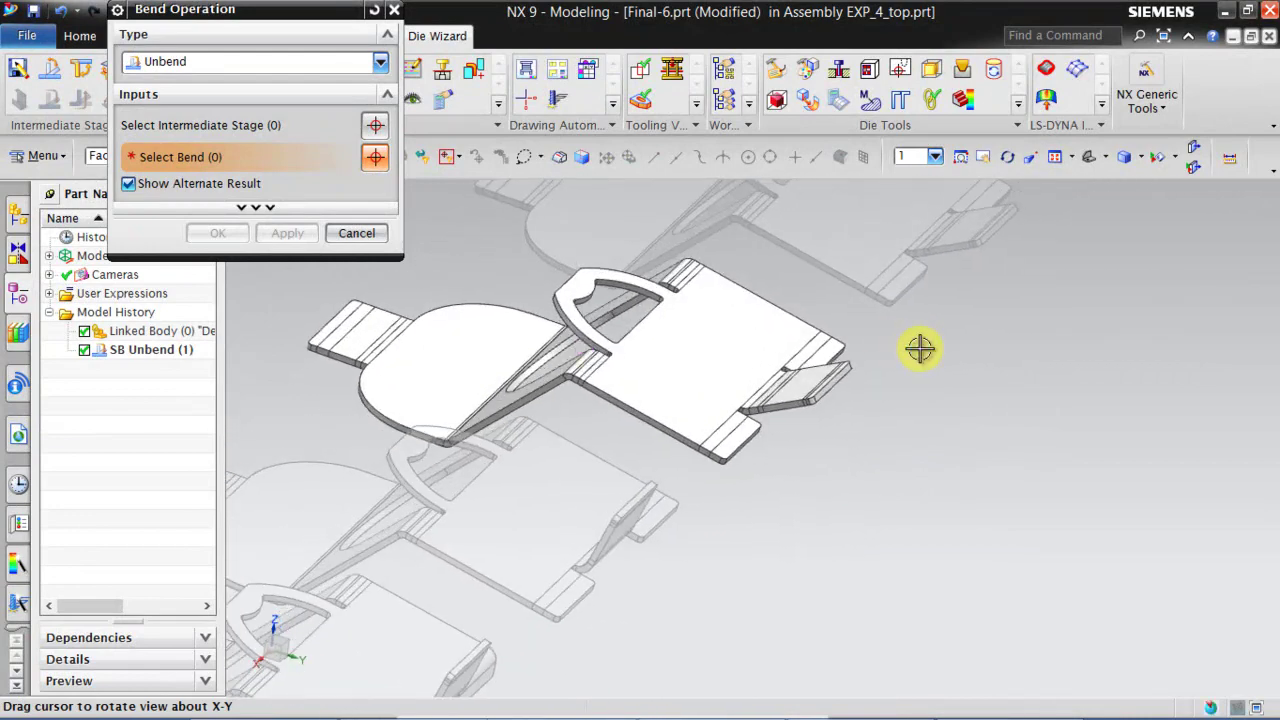
Step: Pick Final-7 as the stage and unbend its four selected bend faces
{"action": "left_click", "coordinate": [188, 127]}
{"action": "left_click", "coordinate": [805, 222]}
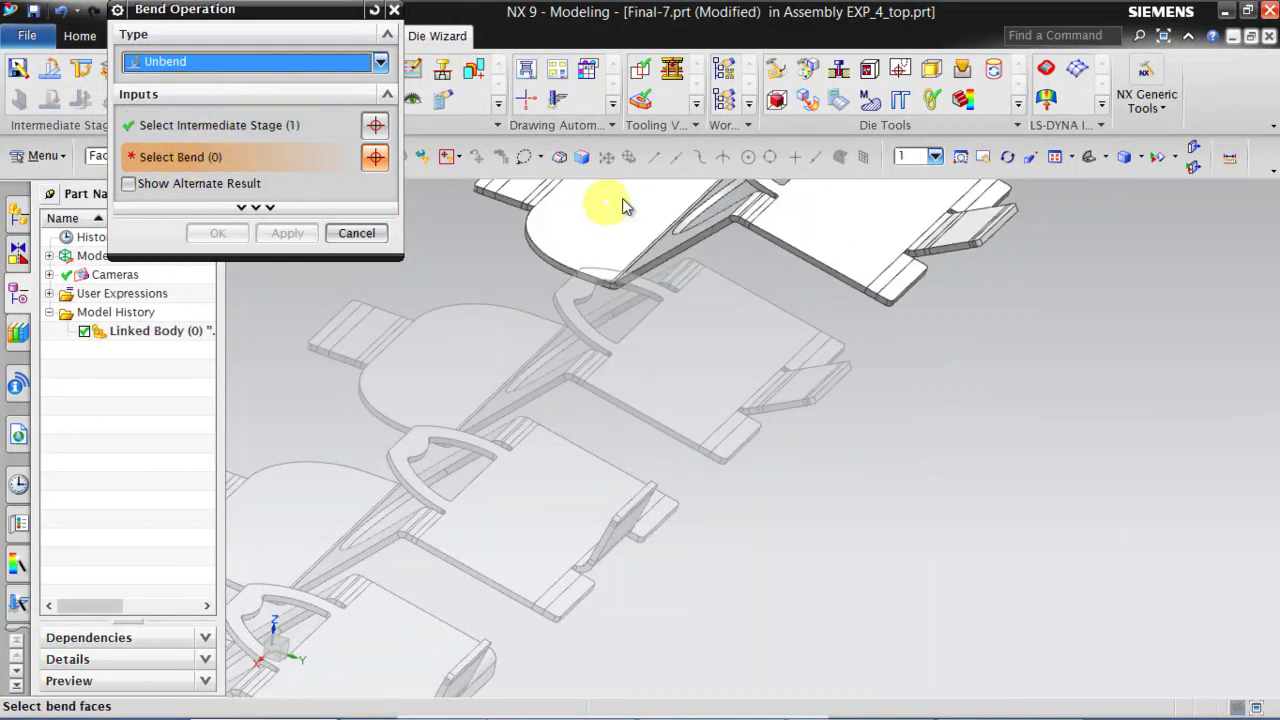
{"action": "scroll", "coordinate": [748, 290], "scroll_direction": "down", "scroll_amount": 3}
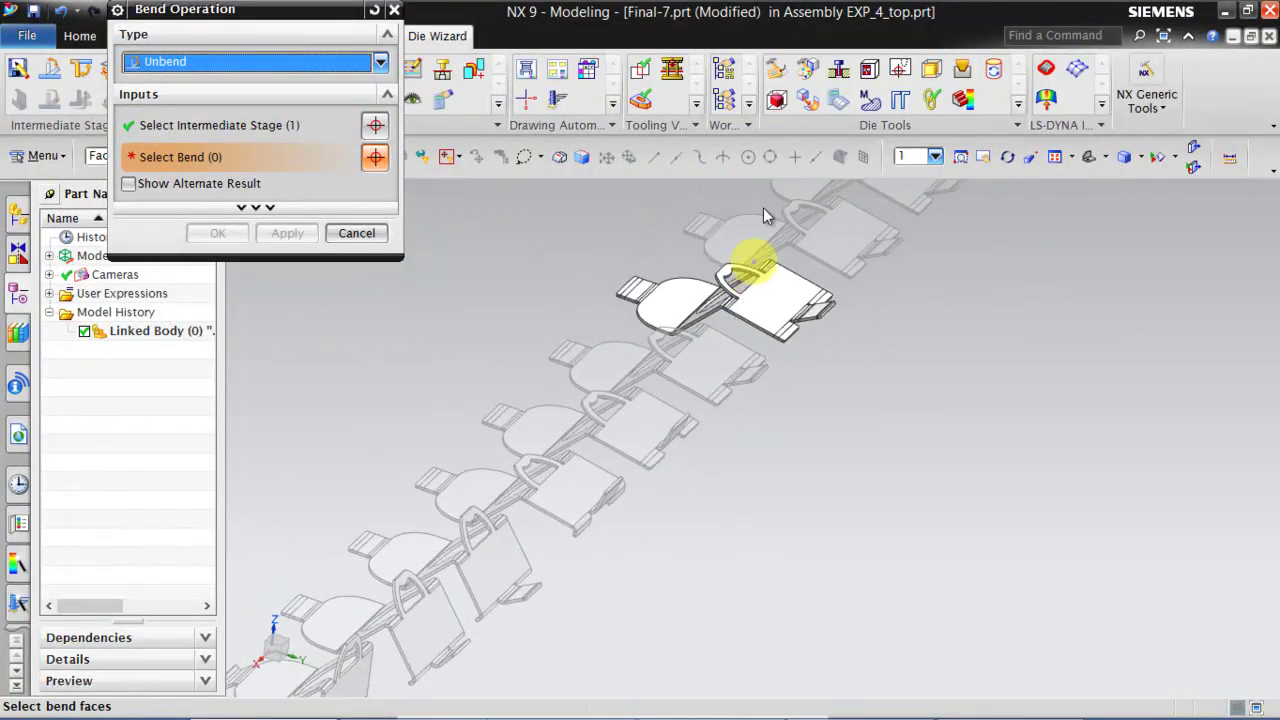
{"action": "middle_click_drag", "start_coordinate": [758, 213], "coordinate": [699, 411], "text": "ctrl"}
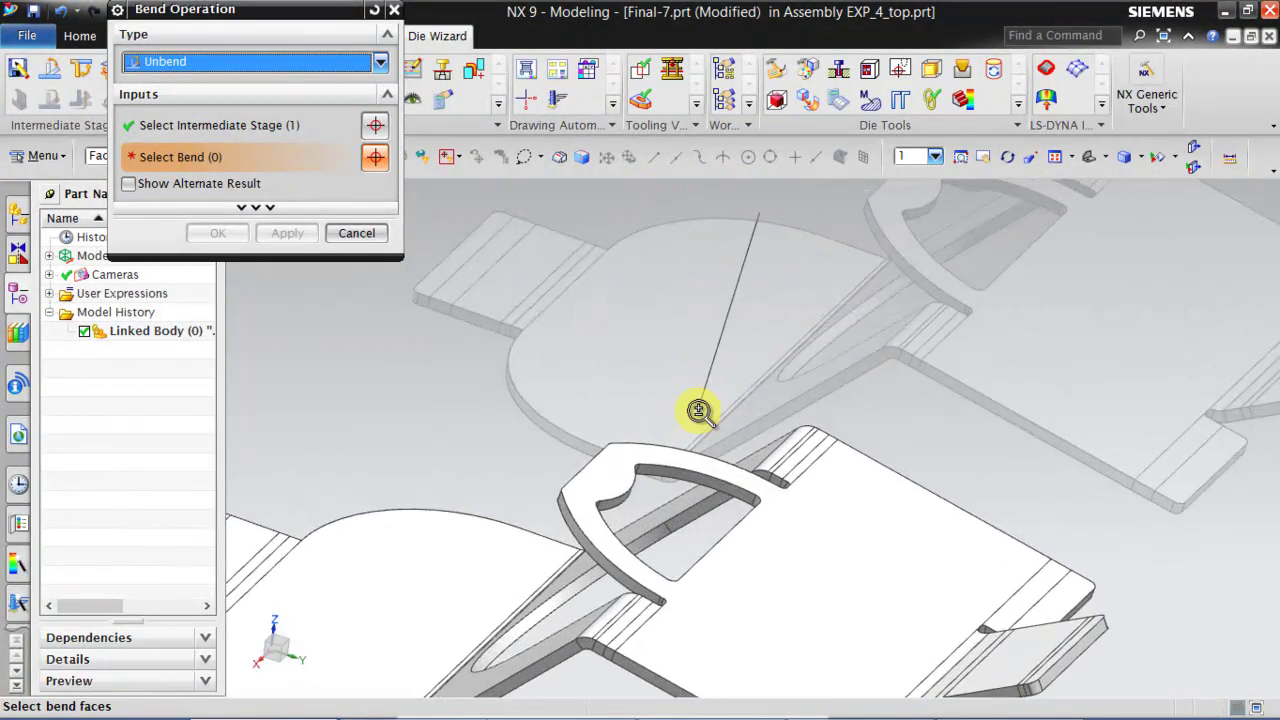
{"action": "left_click", "coordinate": [617, 616]}
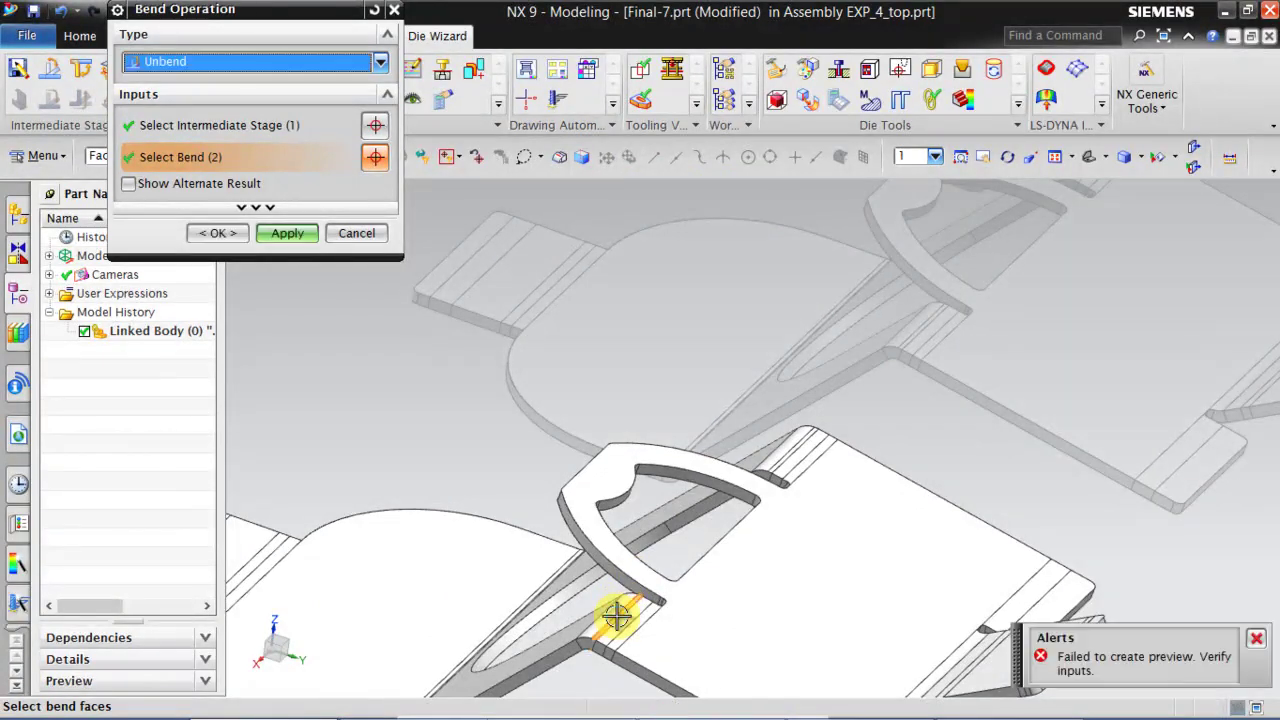
{"action": "left_click", "coordinate": [783, 460]}
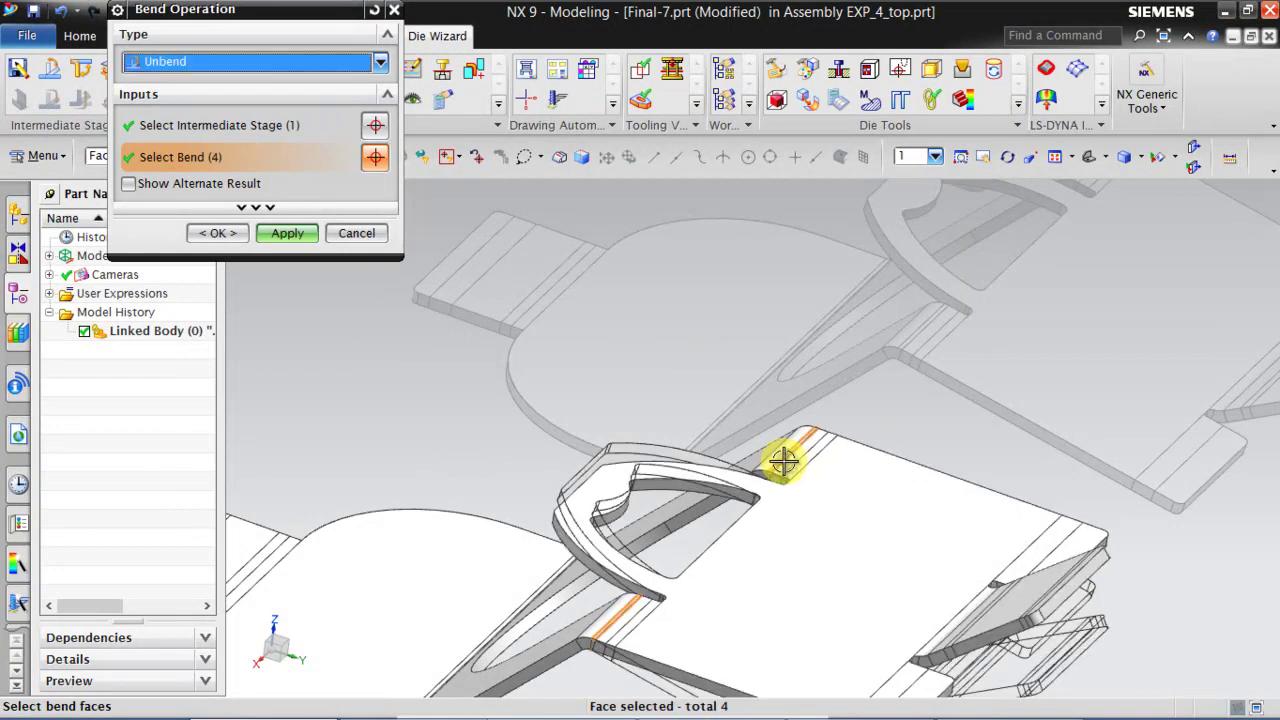
{"action": "left_click", "coordinate": [283, 234]}
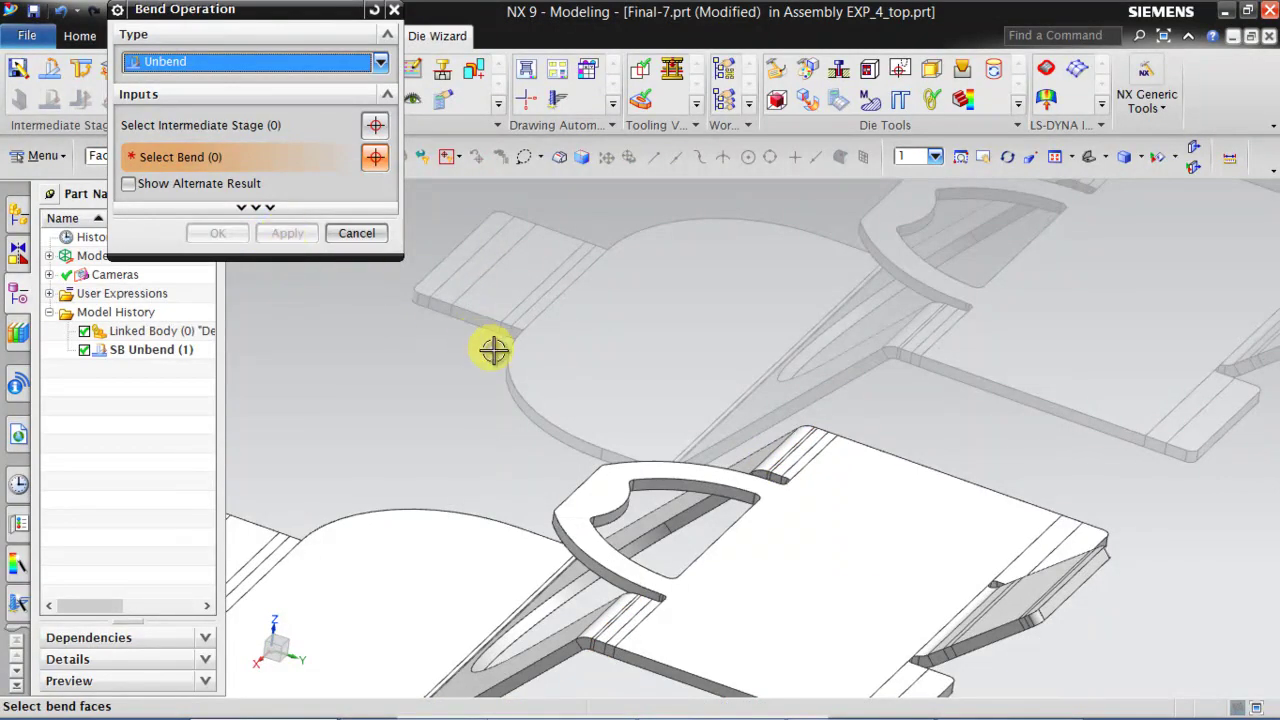
{"action": "scroll", "coordinate": [496, 354], "scroll_direction": "down", "scroll_amount": 4}
{"action": "scroll", "coordinate": [563, 297], "scroll_direction": "up", "scroll_amount": 3}
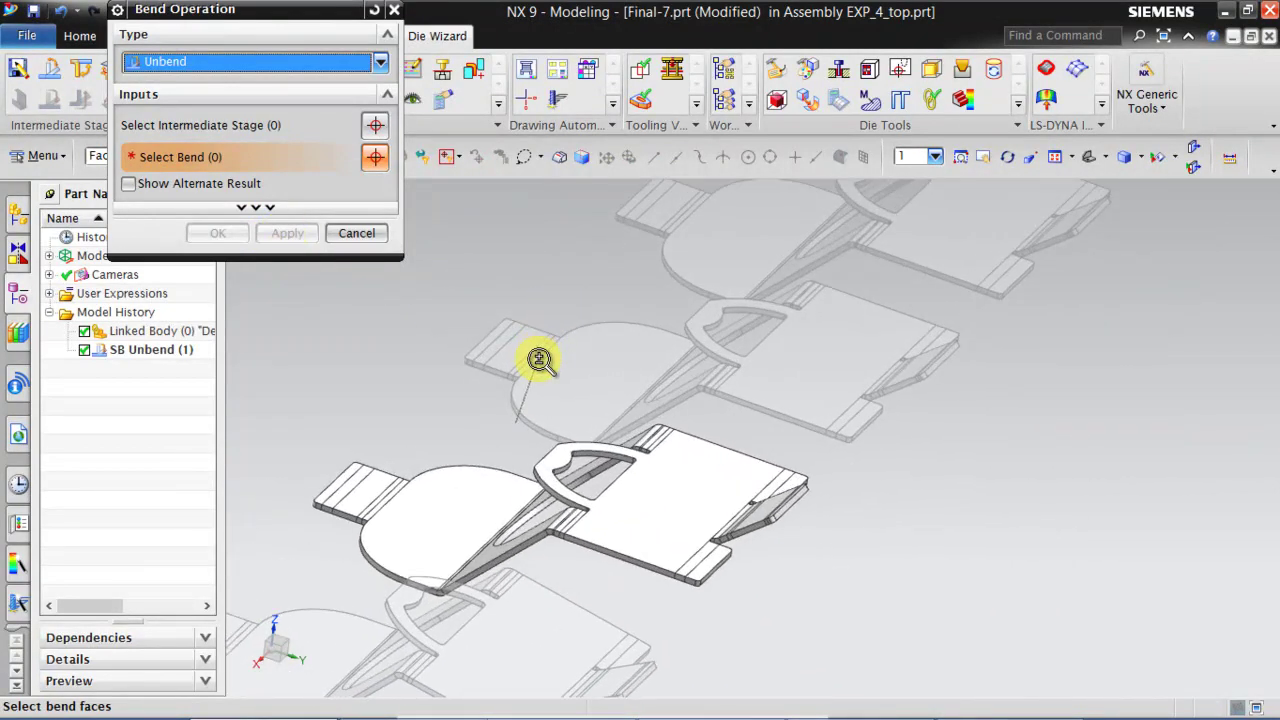
Step: Pick Final-8 as the stage and unbend its end tab's bend faces
{"action": "left_click", "coordinate": [185, 135]}
{"action": "left_click", "coordinate": [785, 284]}
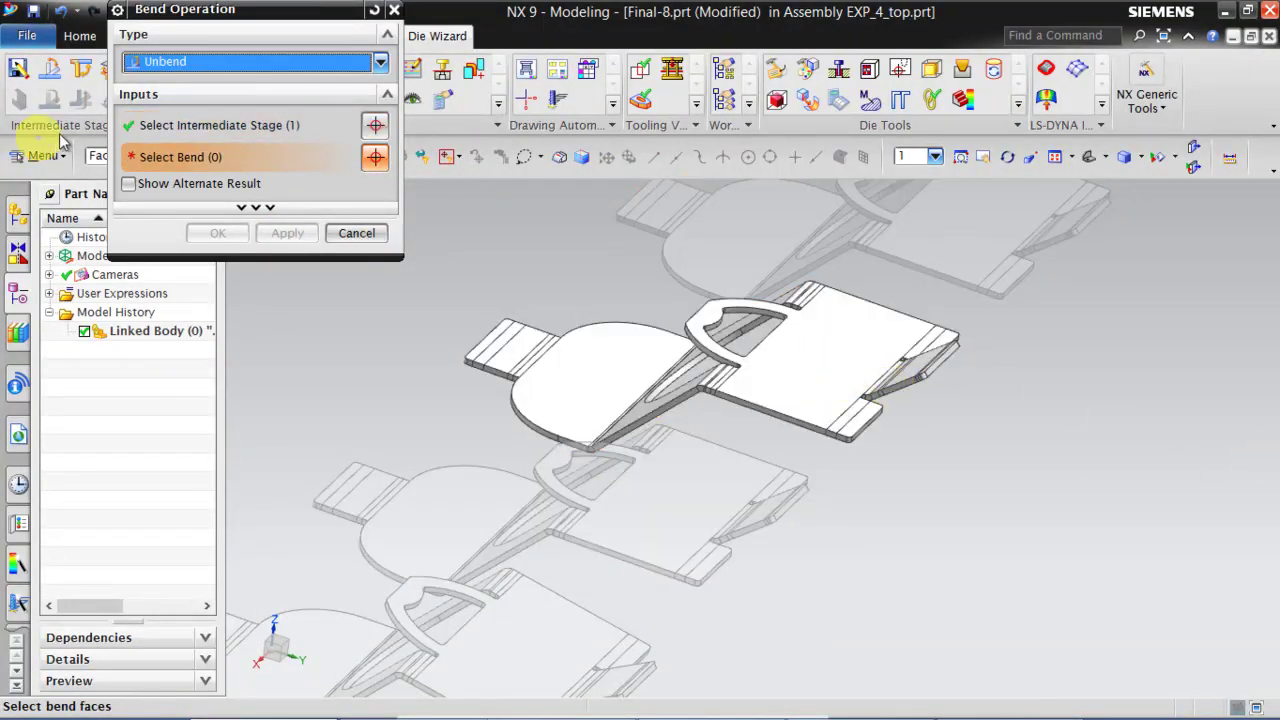
{"action": "left_click", "coordinate": [886, 374]}
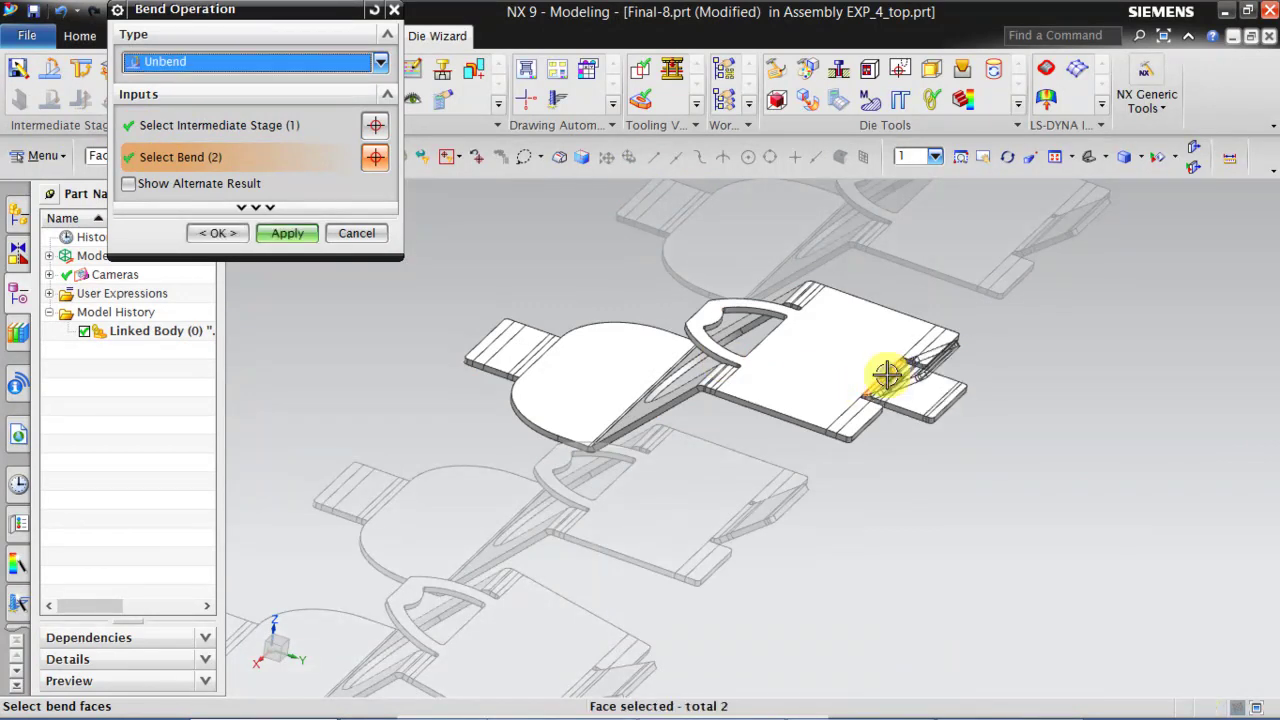
{"action": "left_click", "coordinate": [308, 233]}
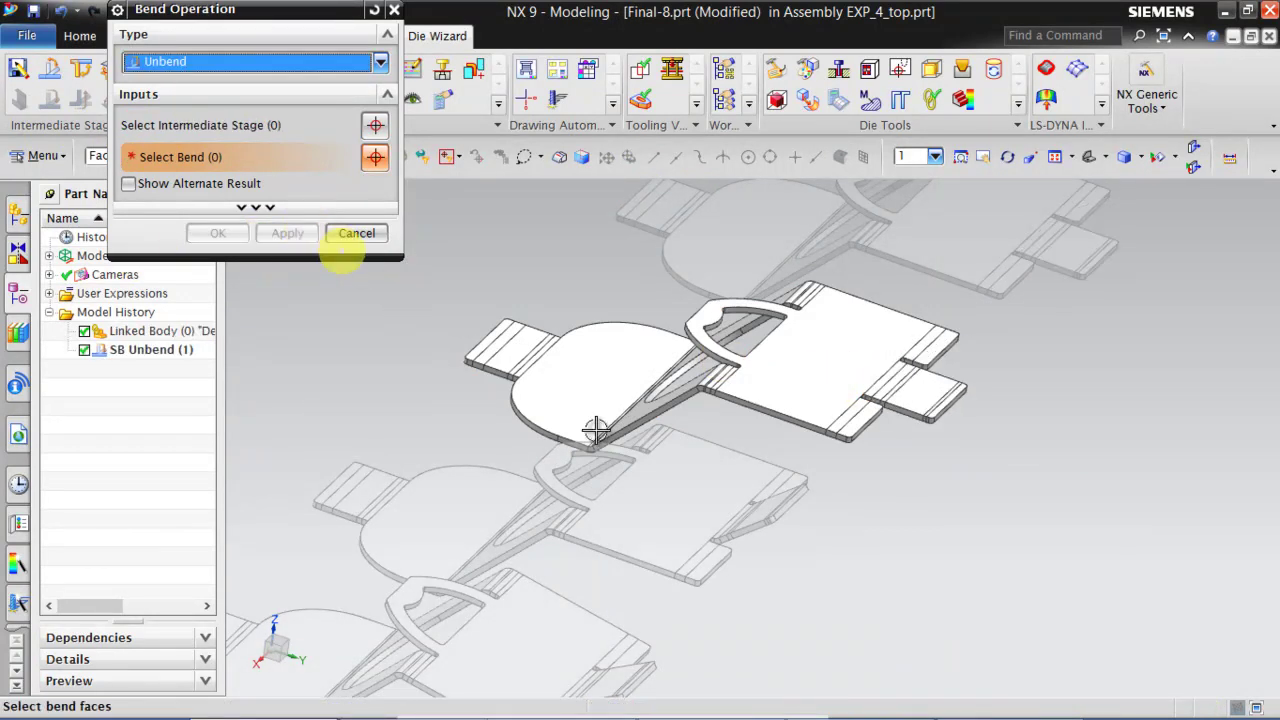
Step: Rotate the strip to inspect the unbent stages
{"action": "scroll", "coordinate": [866, 457], "scroll_direction": "up", "scroll_amount": 3}
{"action": "scroll", "coordinate": [1001, 243], "scroll_direction": "down", "scroll_amount": 6}
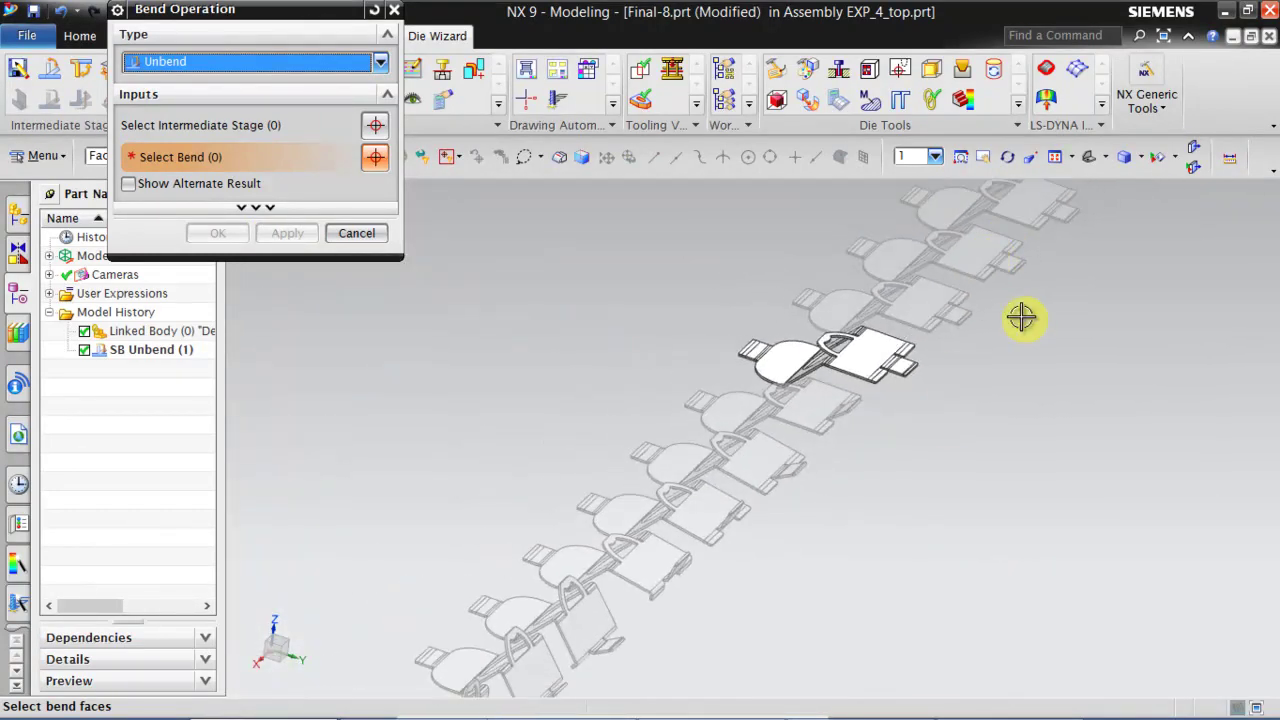
{"action": "middle_click_drag", "start_coordinate": [834, 408], "coordinate": [808, 423]}
{"action": "scroll", "coordinate": [937, 346], "scroll_direction": "up", "scroll_amount": 5}
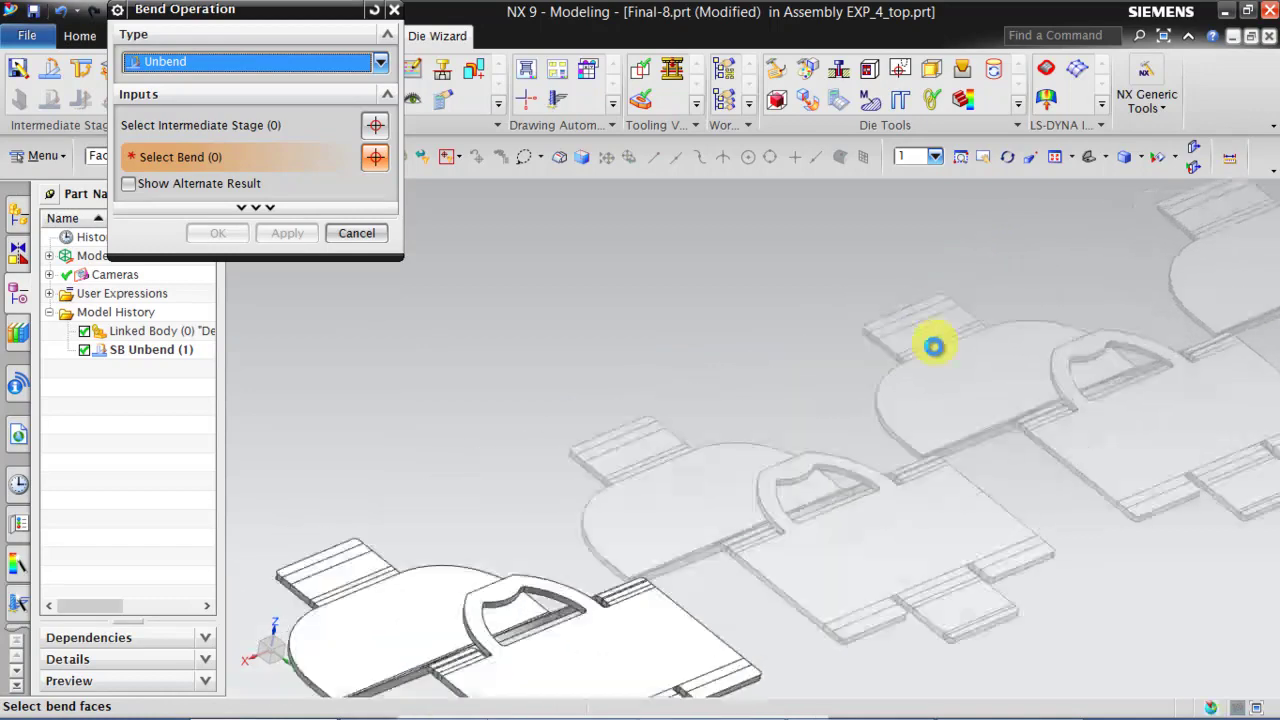
{"action": "middle_click_drag", "start_coordinate": [838, 403], "coordinate": [866, 405]}
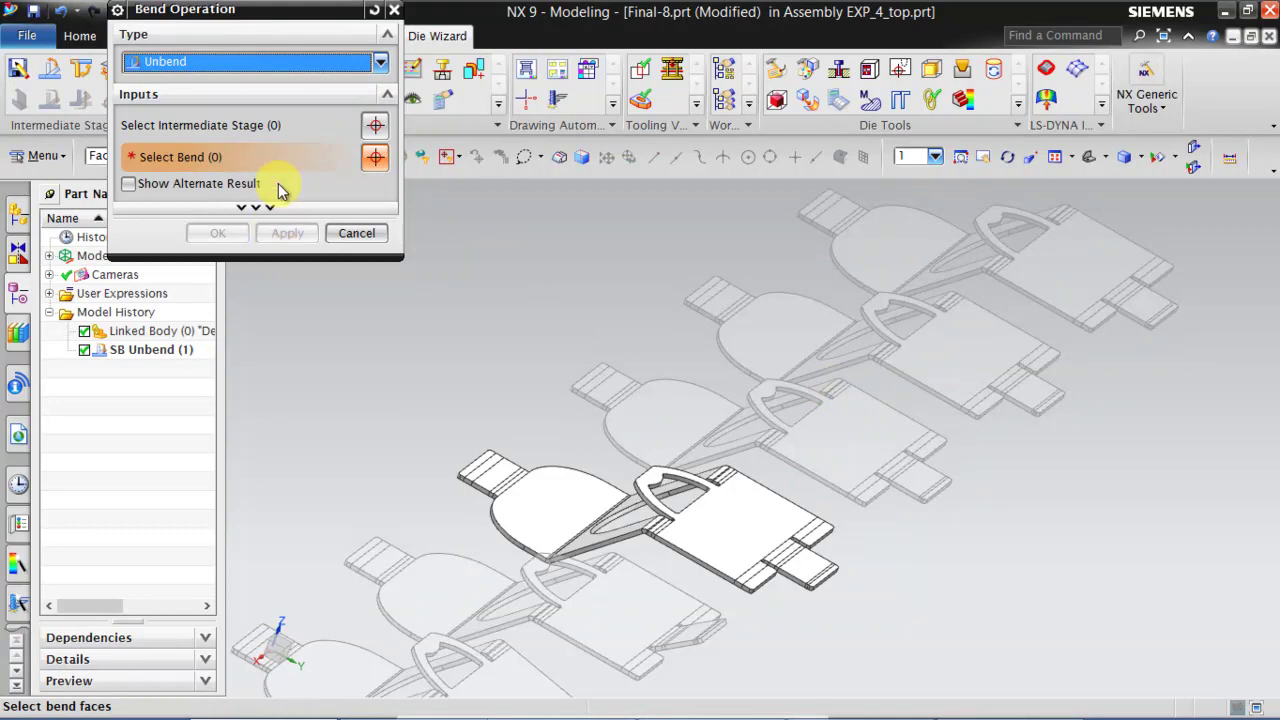
{"action": "scroll", "coordinate": [740, 520], "scroll_direction": "up", "scroll_amount": 5}
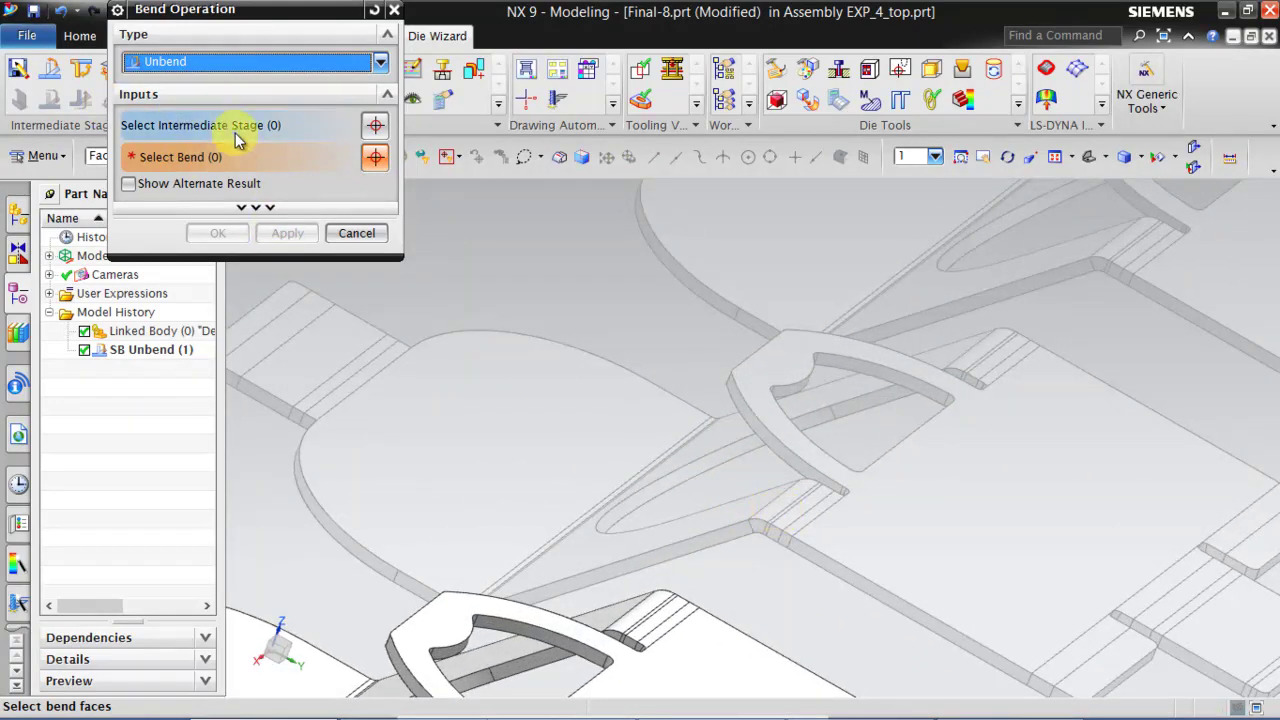
Step: Unbend Final-9's four bend faces using the alternate result, then rotate to inspect
{"action": "left_click", "coordinate": [234, 132]}
{"action": "left_click", "coordinate": [866, 517]}
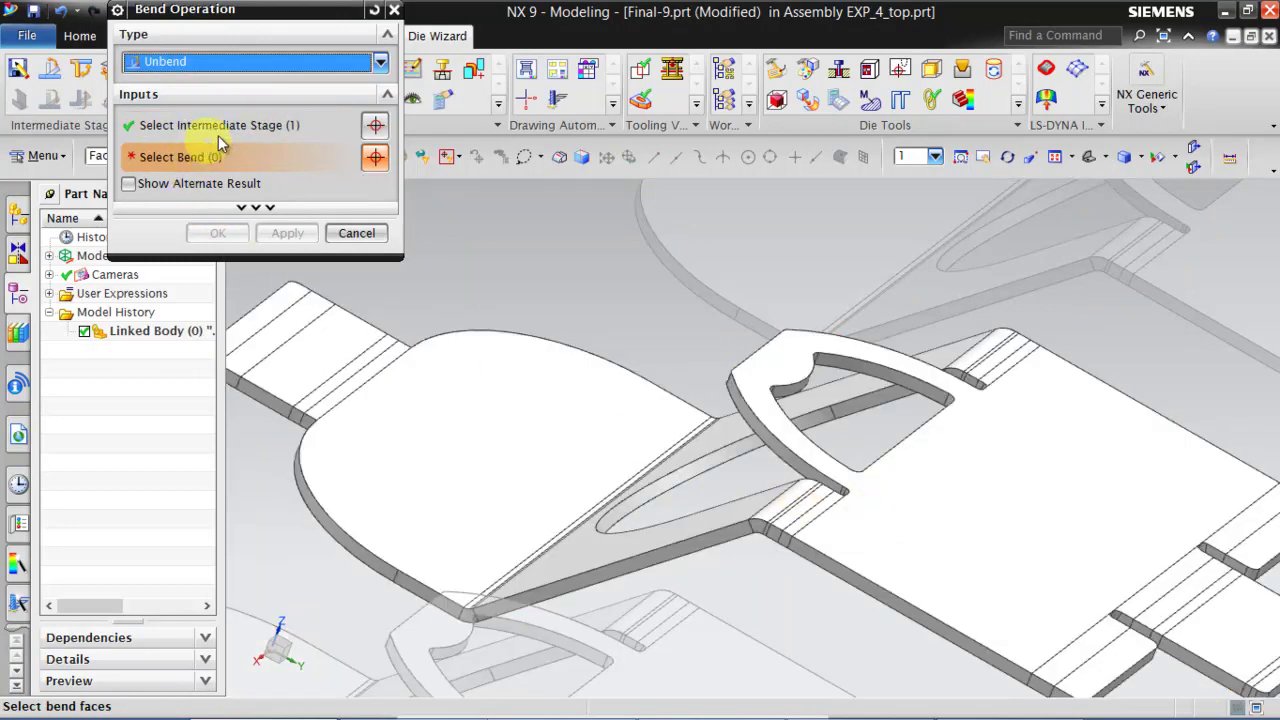
{"action": "left_click", "coordinate": [779, 511]}
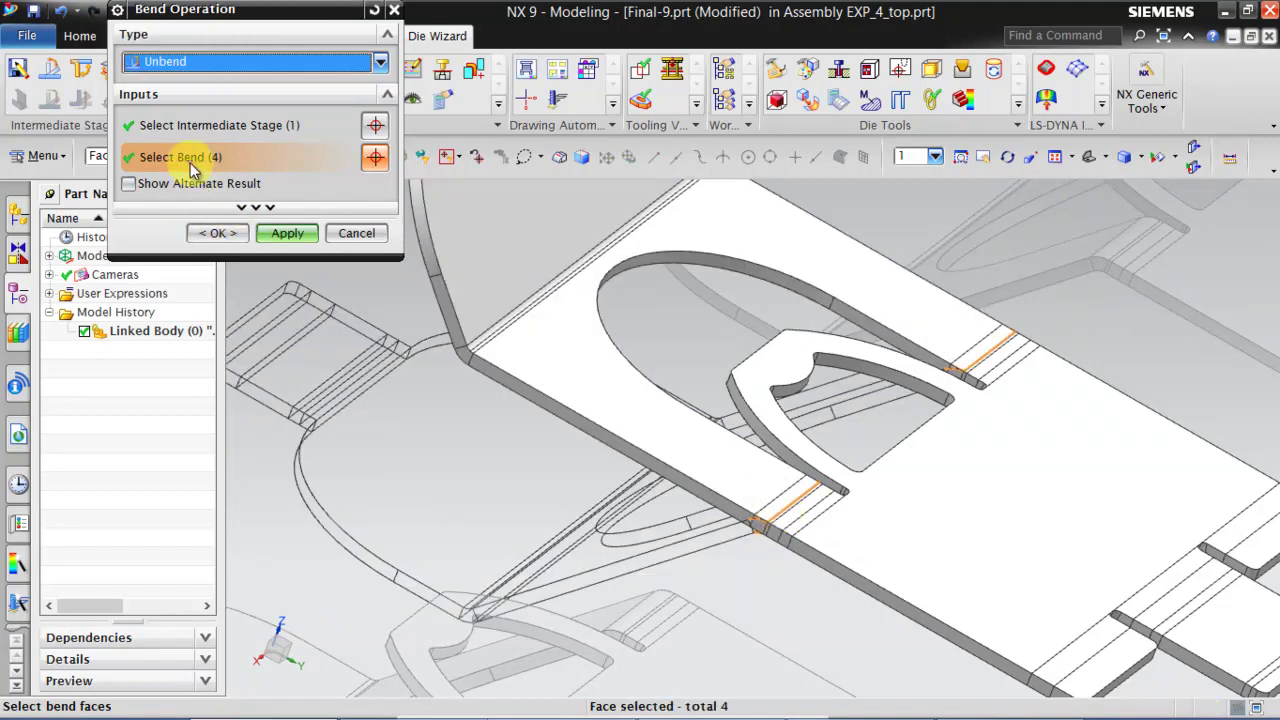
{"action": "left_click", "coordinate": [171, 192]}
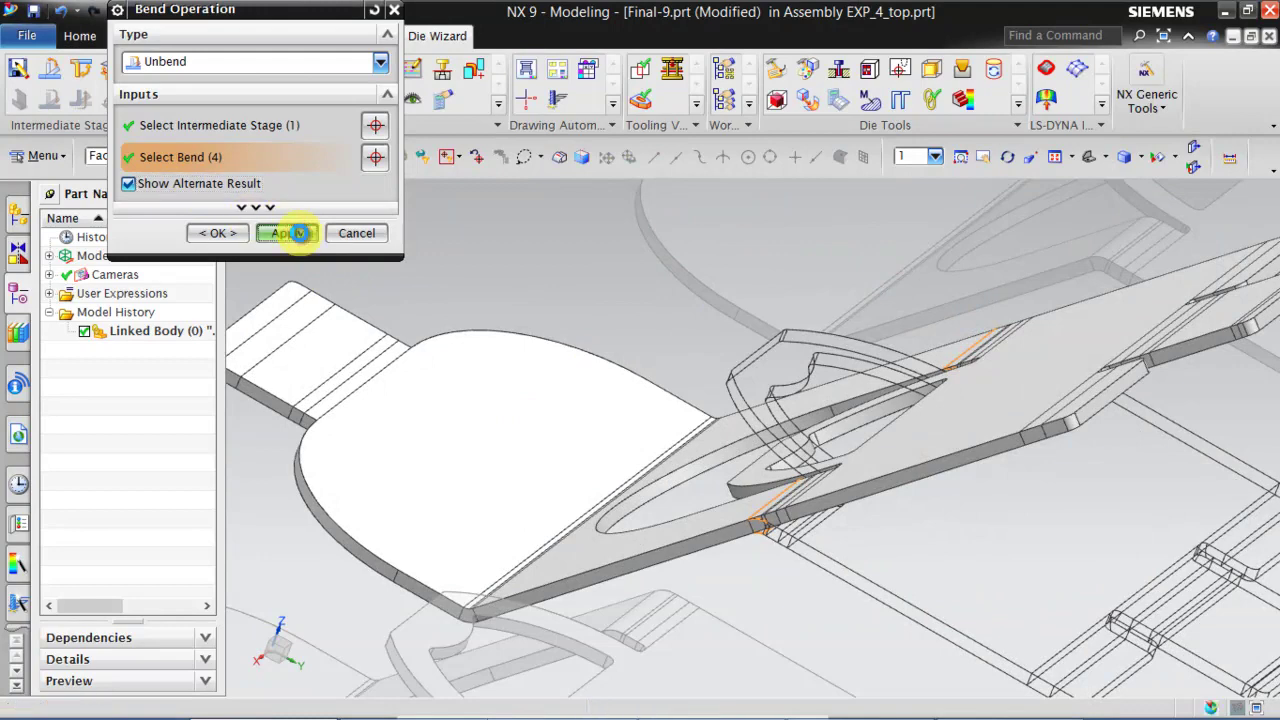
{"action": "left_click", "coordinate": [299, 233]}
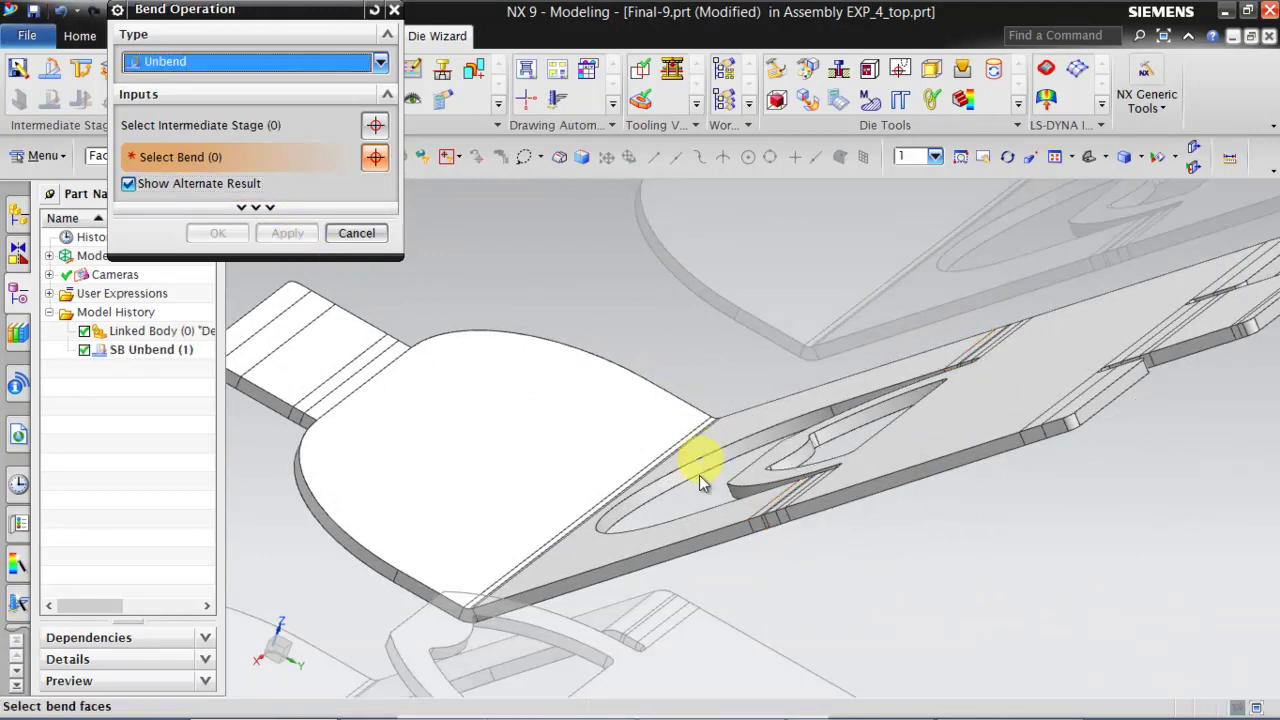
{"action": "scroll", "coordinate": [700, 482], "scroll_direction": "down", "scroll_amount": 5}
{"action": "scroll", "coordinate": [771, 280], "scroll_direction": "up", "scroll_amount": 3}
{"action": "middle_click_drag", "start_coordinate": [697, 471], "coordinate": [740, 478]}
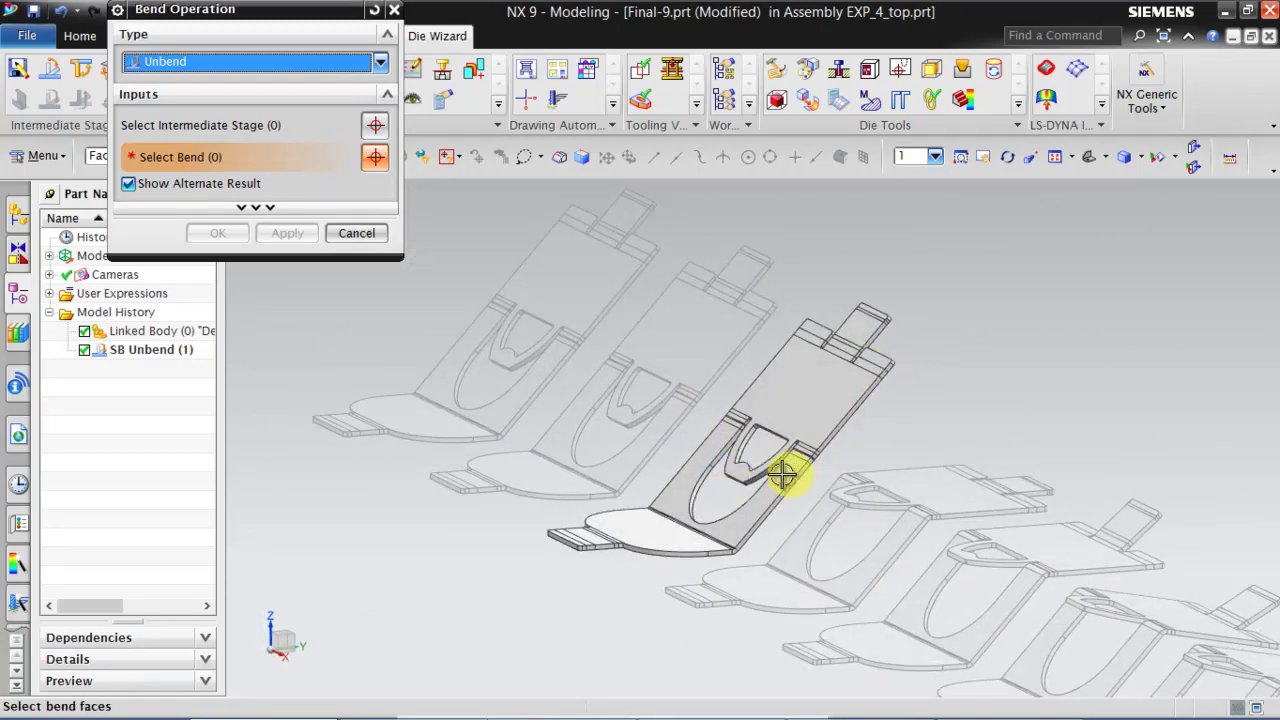
{"action": "left_click", "coordinate": [226, 137]}
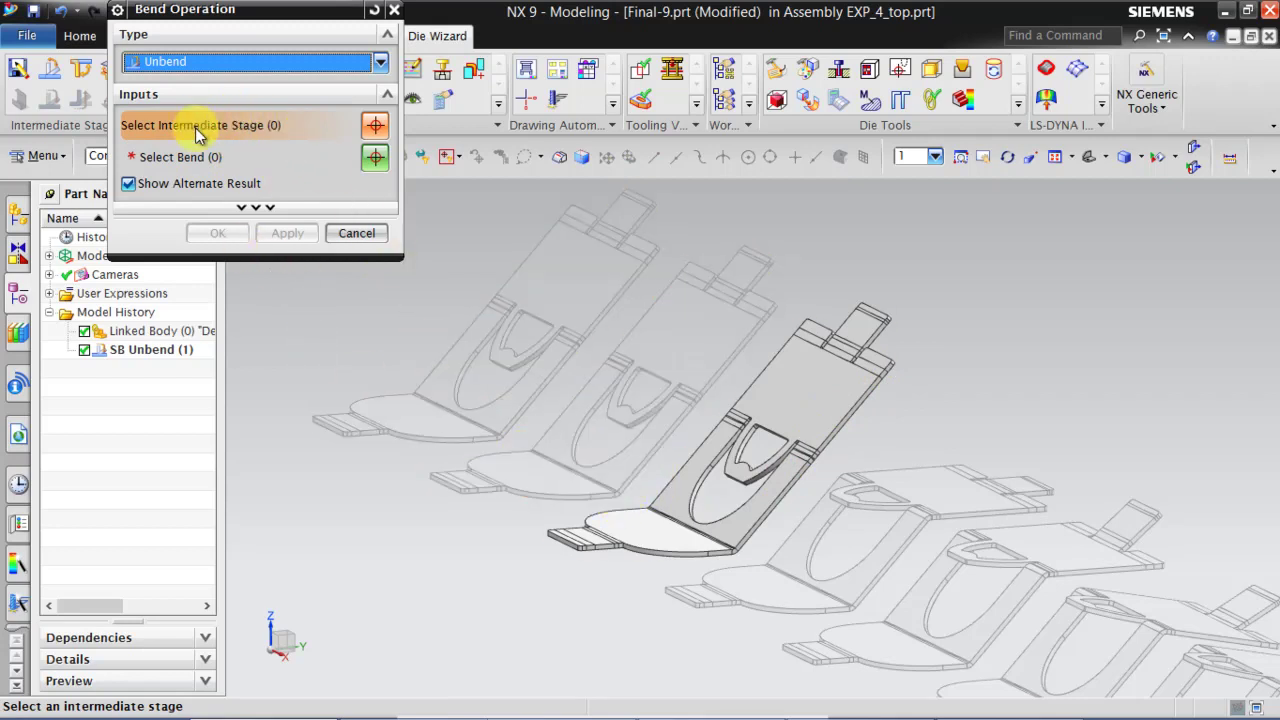
Step: Unbend the Final-10 stage's two bend faces using Show Alternate Result, then fit and rotate the view
{"action": "left_click", "coordinate": [563, 477]}
{"action": "scroll", "coordinate": [594, 492], "scroll_direction": "down", "scroll_amount": 10}
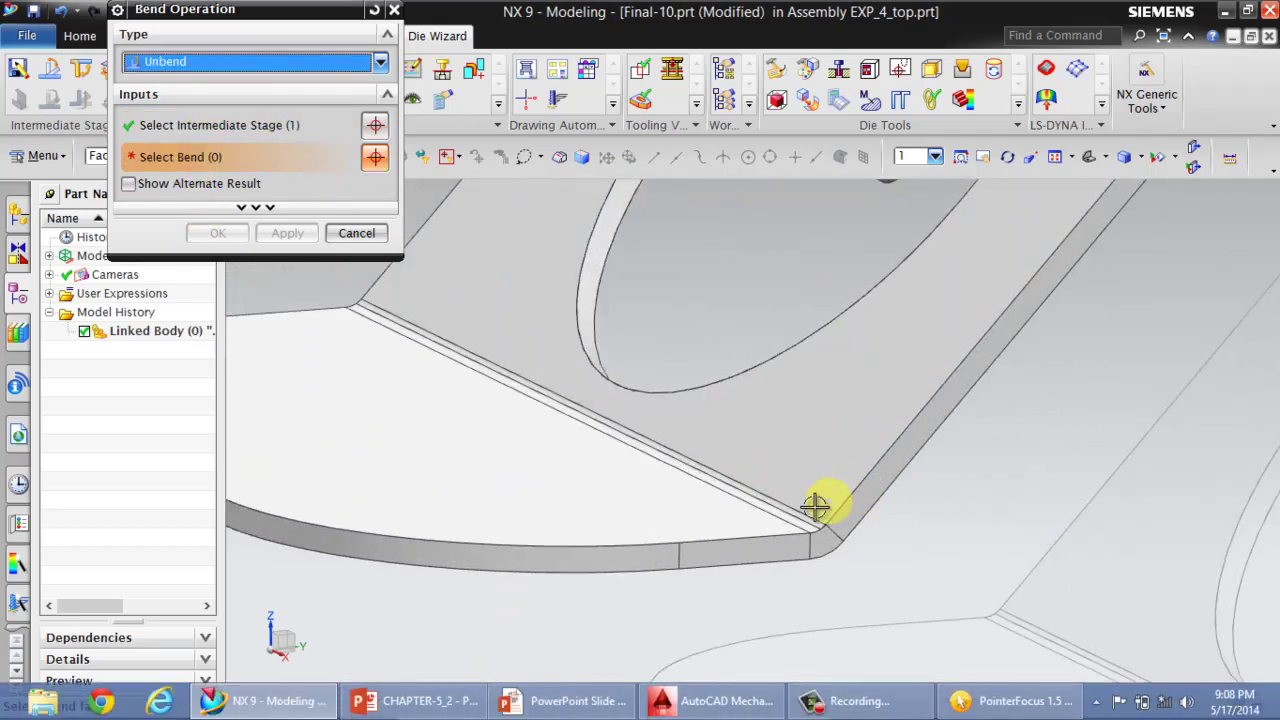
{"action": "left_click", "coordinate": [801, 514]}
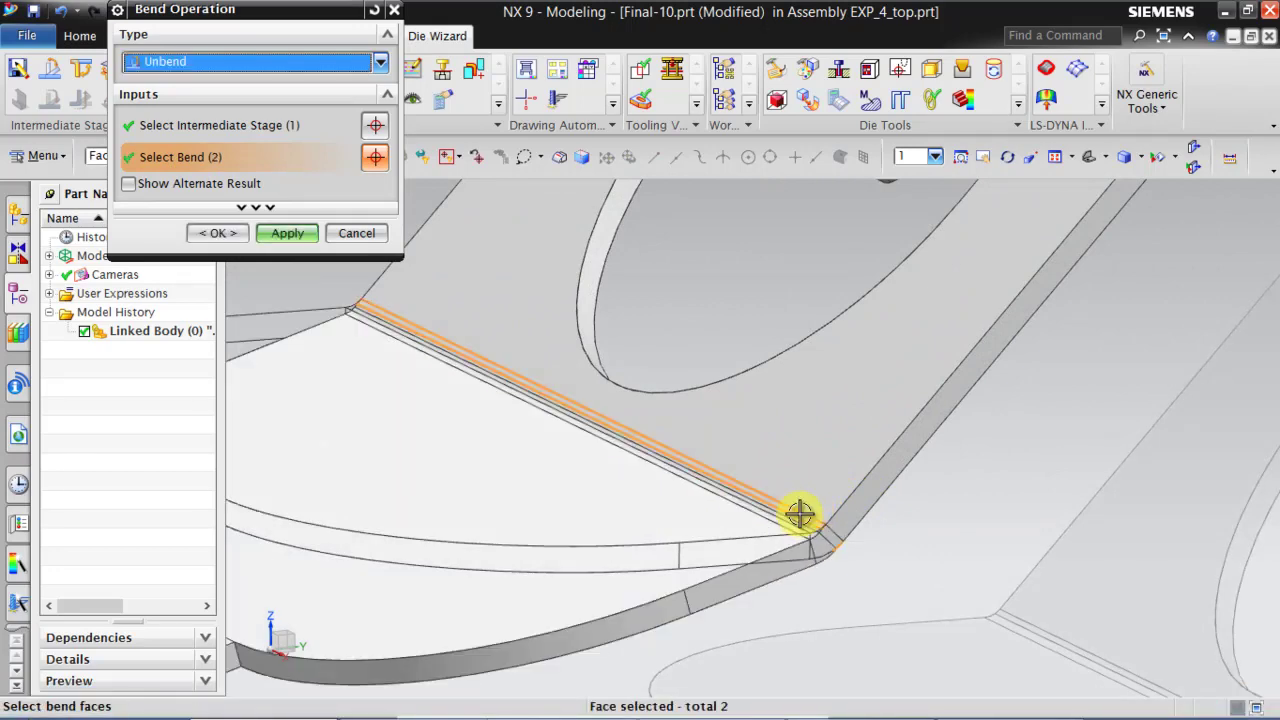
{"action": "left_click", "coordinate": [238, 189]}
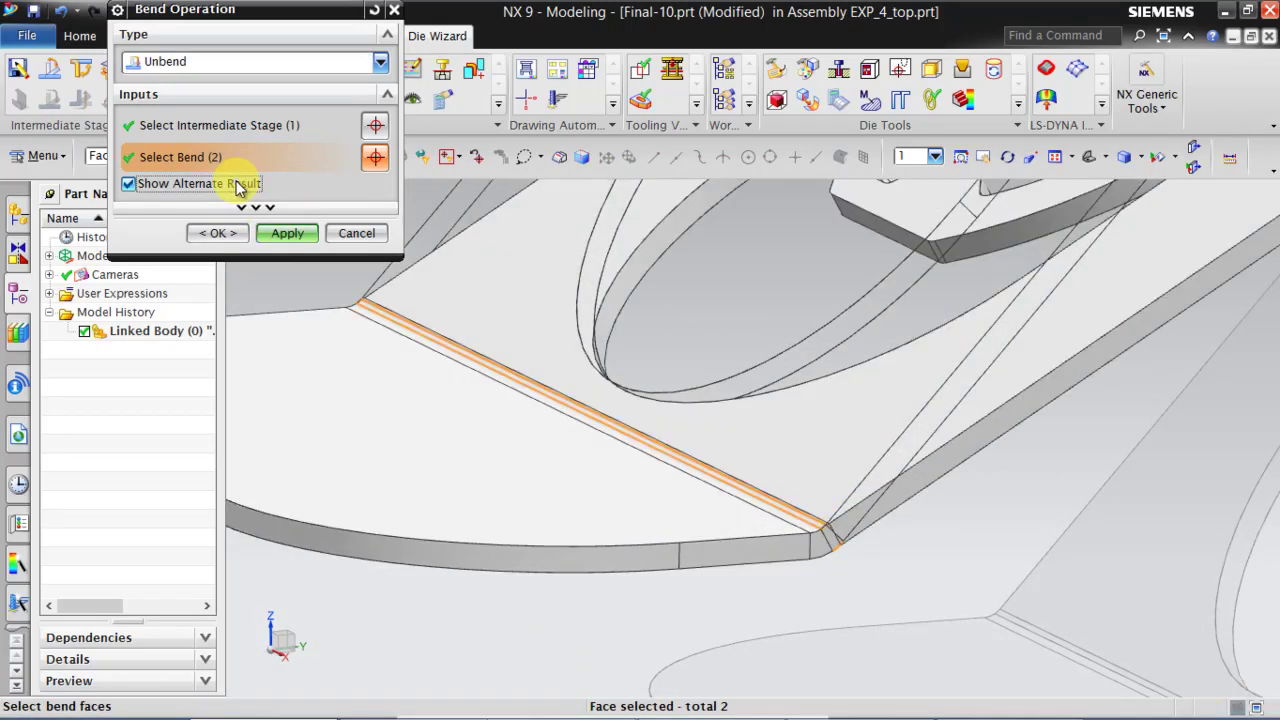
{"action": "left_click", "coordinate": [288, 233]}
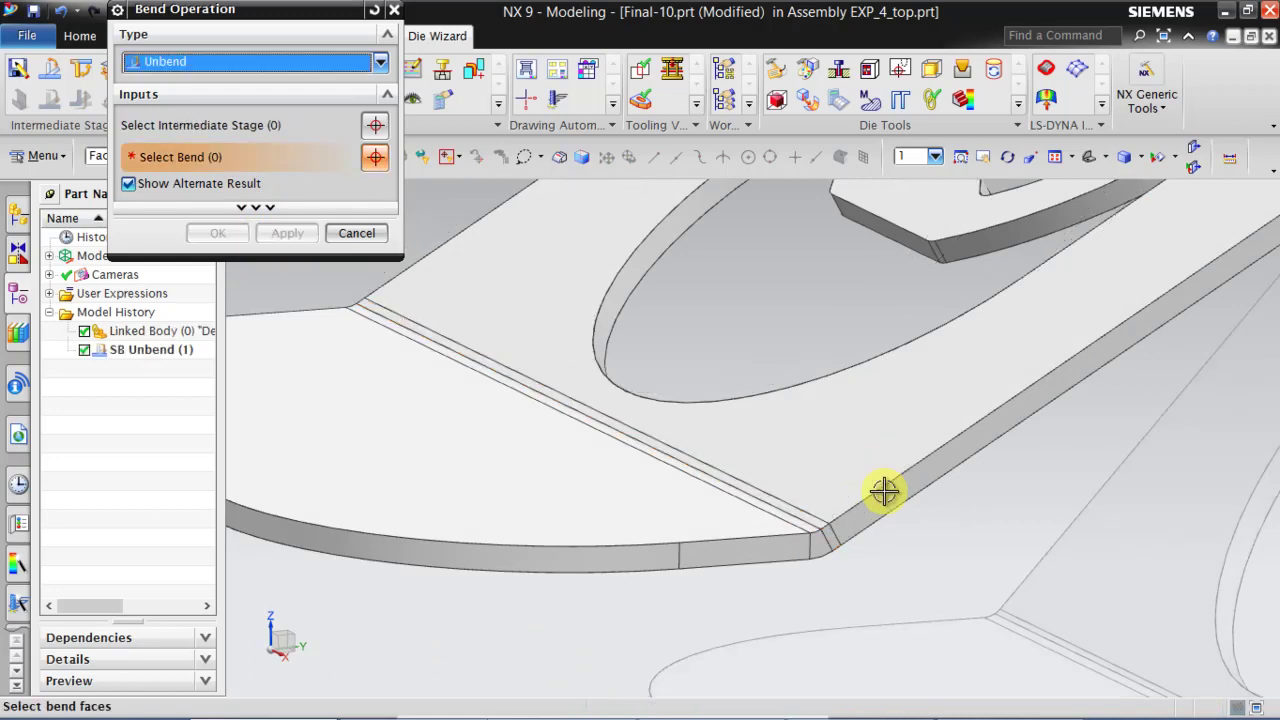
{"action": "key", "text": "ctrl+f"}
{"action": "middle_click_drag", "start_coordinate": [946, 234], "coordinate": [953, 493]}
{"action": "scroll", "coordinate": [717, 343], "scroll_direction": "down", "scroll_amount": 2}
{"action": "scroll", "coordinate": [611, 543], "scroll_direction": "up", "scroll_amount": 5}
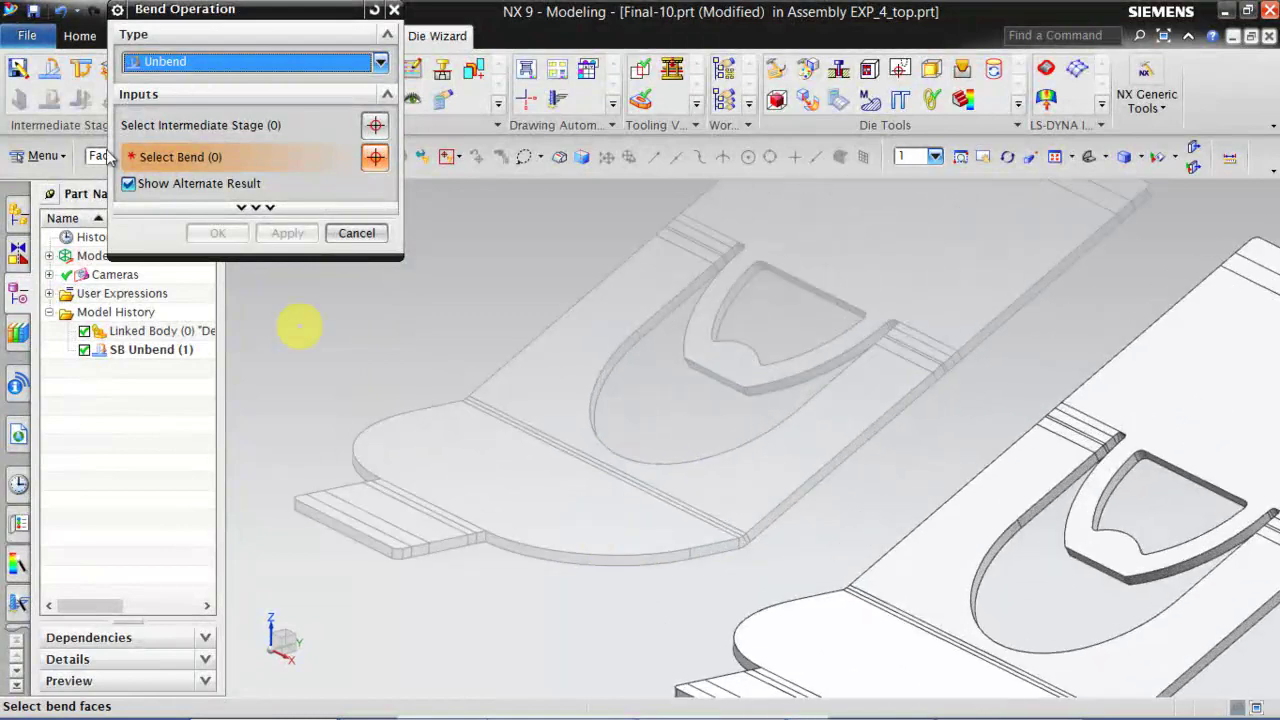
Step: Unbend the Final-11 stage's bend faces into a flat blank
{"action": "left_click", "coordinate": [185, 125]}
{"action": "left_click", "coordinate": [503, 466]}
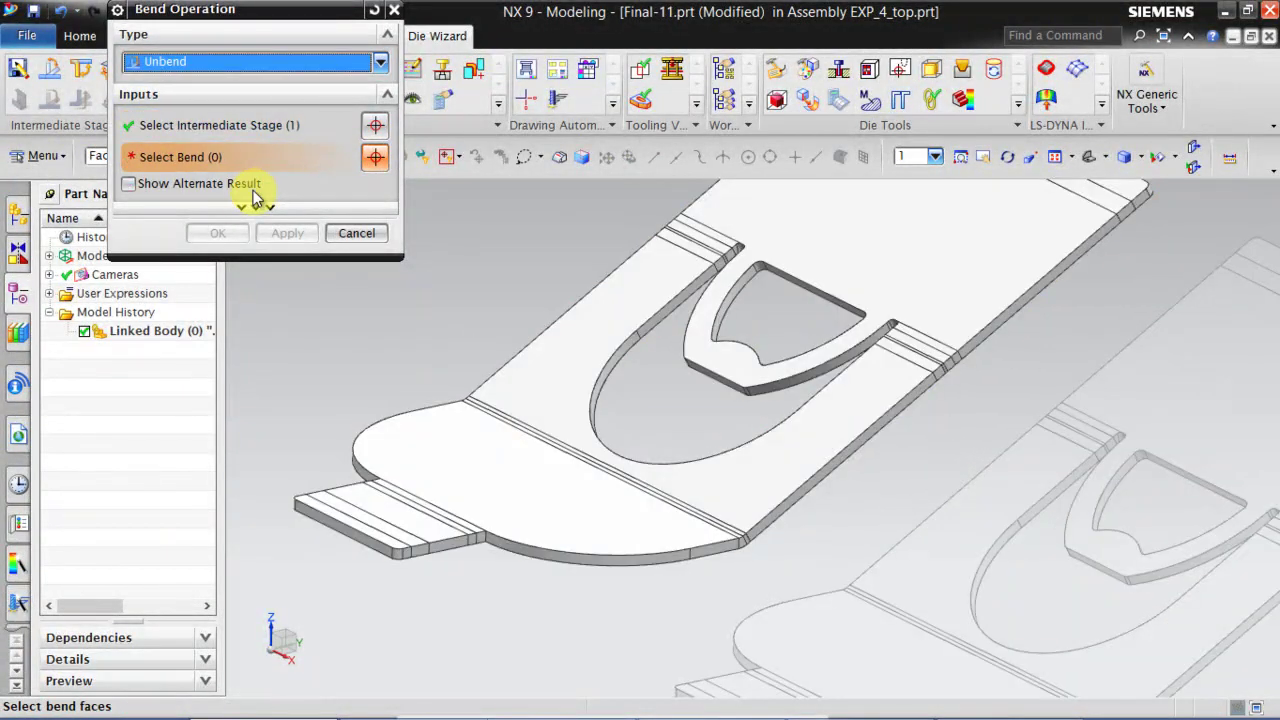
{"action": "left_click", "coordinate": [694, 515]}
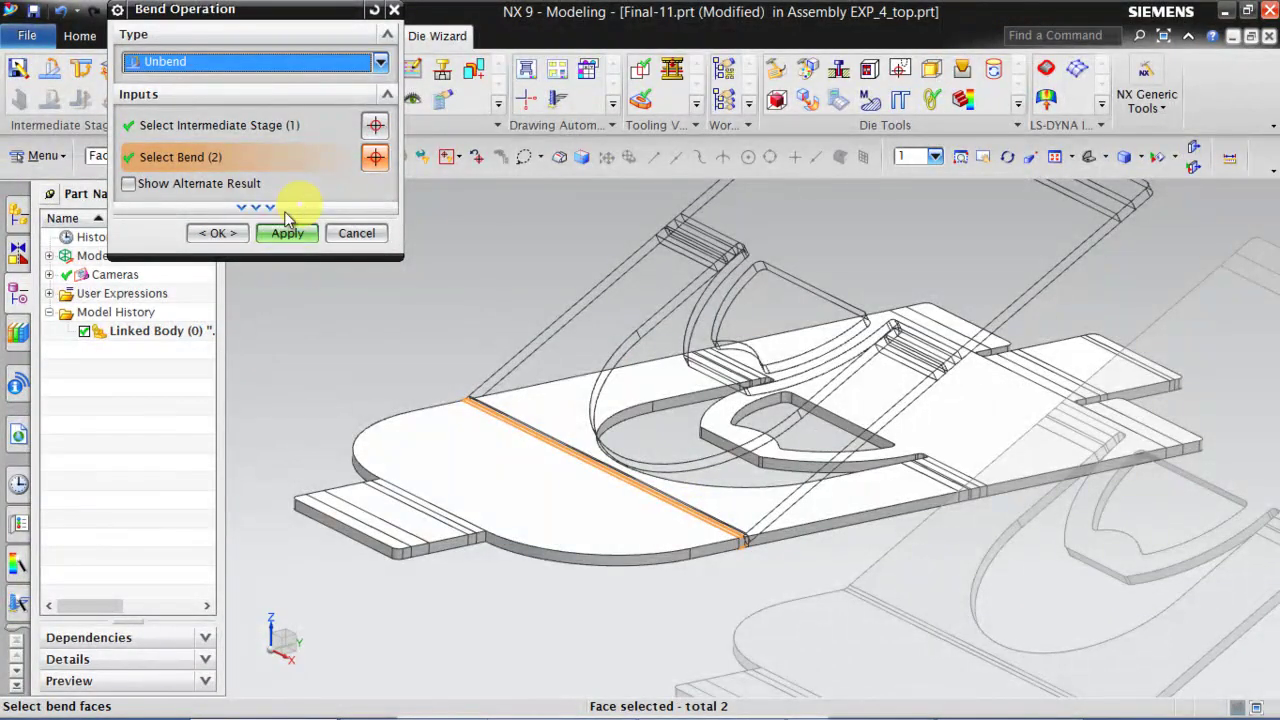
{"action": "left_click", "coordinate": [284, 233]}
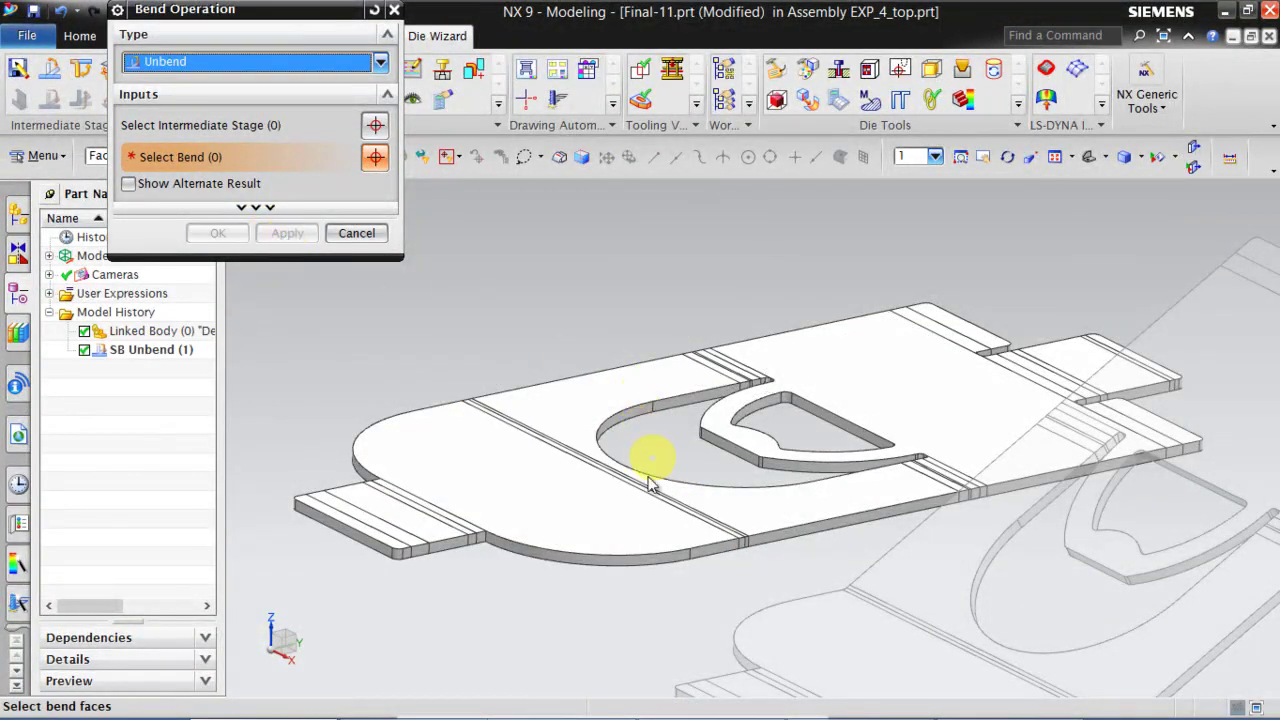
Step: Zoom out to the whole strip and close the Bend Operation dialog
{"action": "scroll", "coordinate": [714, 306], "scroll_direction": "down", "scroll_amount": 5}
{"action": "middle_click_drag", "start_coordinate": [666, 560], "coordinate": [778, 412], "text": "ctrl"}
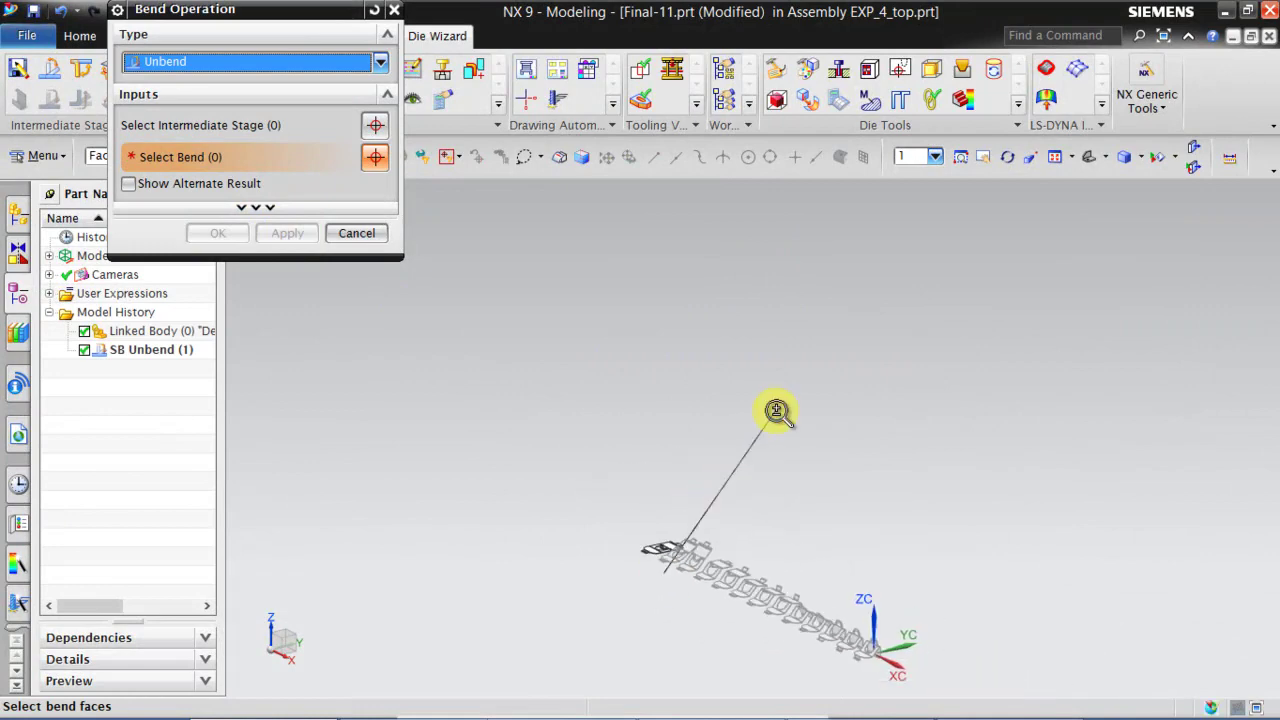
{"action": "middle_click_drag", "start_coordinate": [811, 640], "coordinate": [757, 671]}
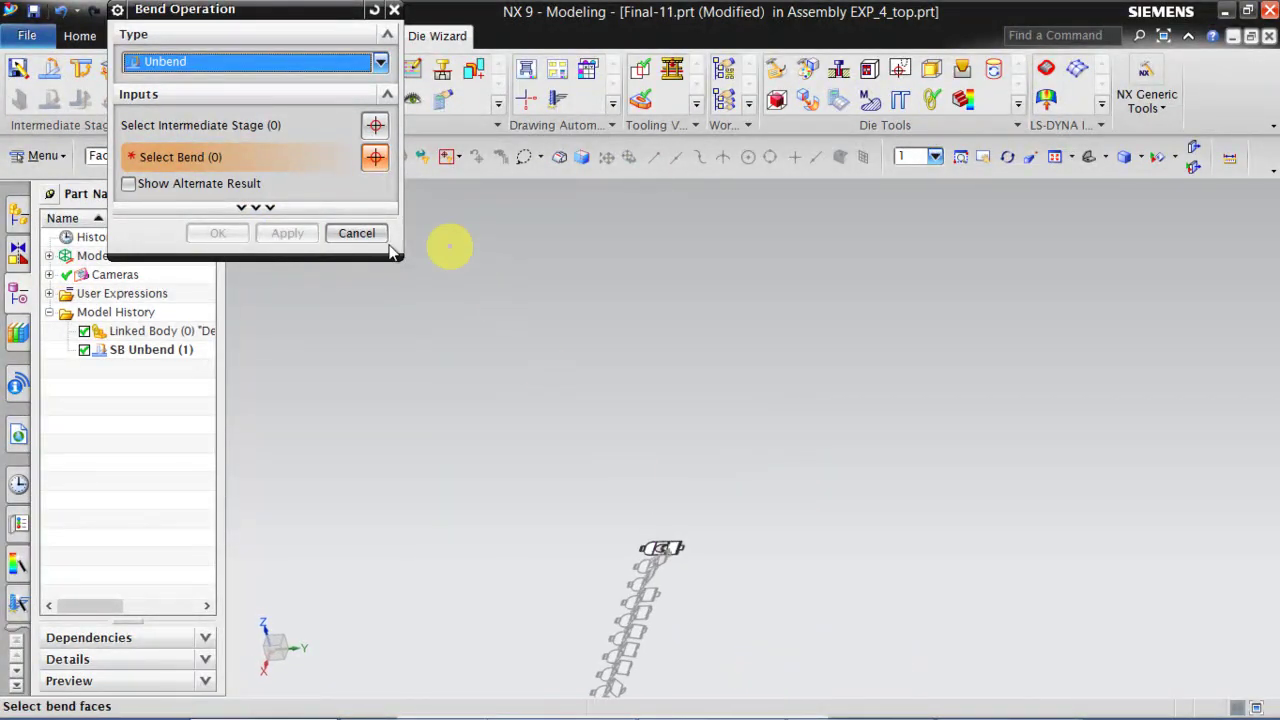
{"action": "left_click", "coordinate": [358, 238]}
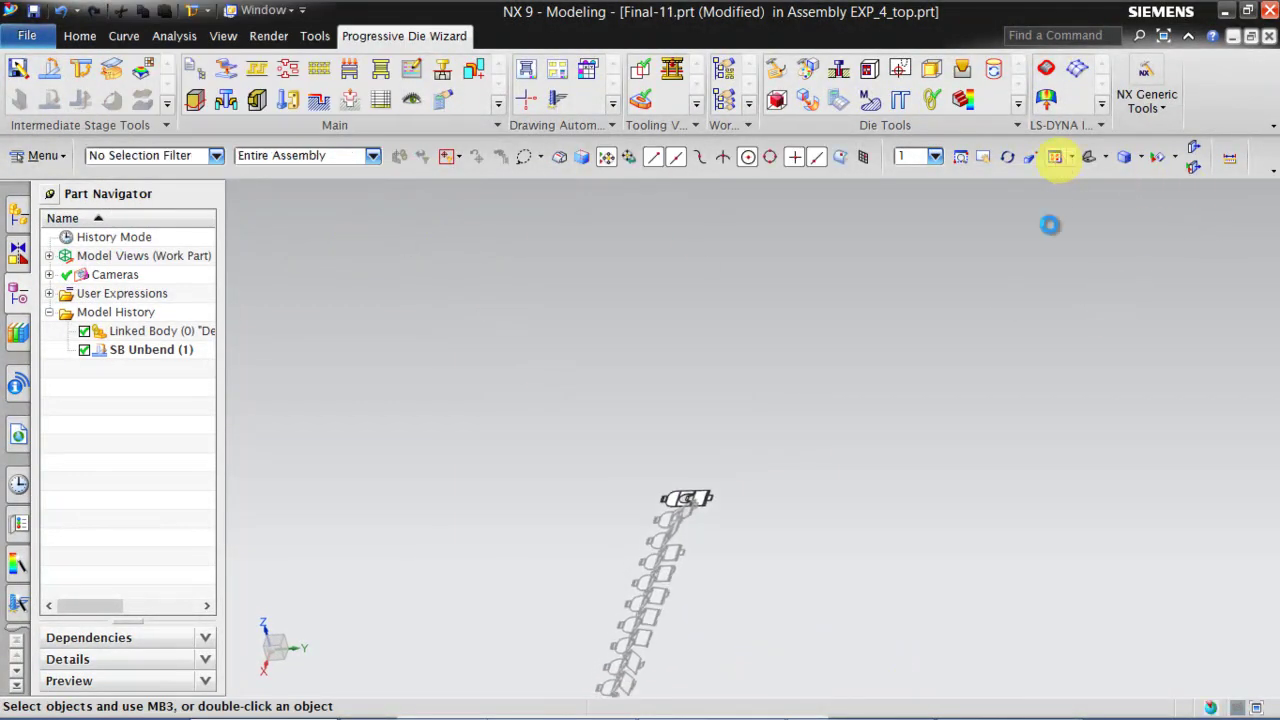
Step: Make EXP_4_top the work part in the Assembly Navigator and orbit the full strip
{"action": "key", "text": "ctrl+f"}
{"action": "middle_click_drag", "start_coordinate": [751, 457], "coordinate": [766, 491]}
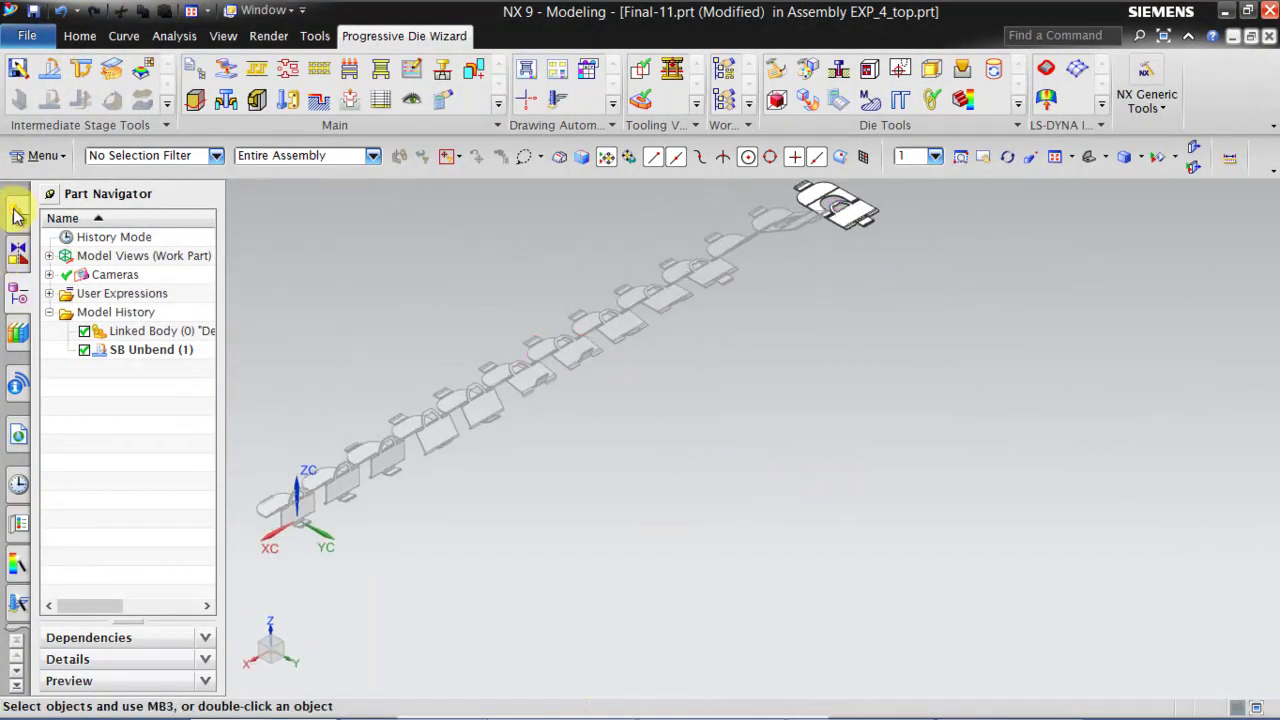
{"action": "left_click", "coordinate": [18, 250]}
{"action": "right_click", "coordinate": [107, 259]}
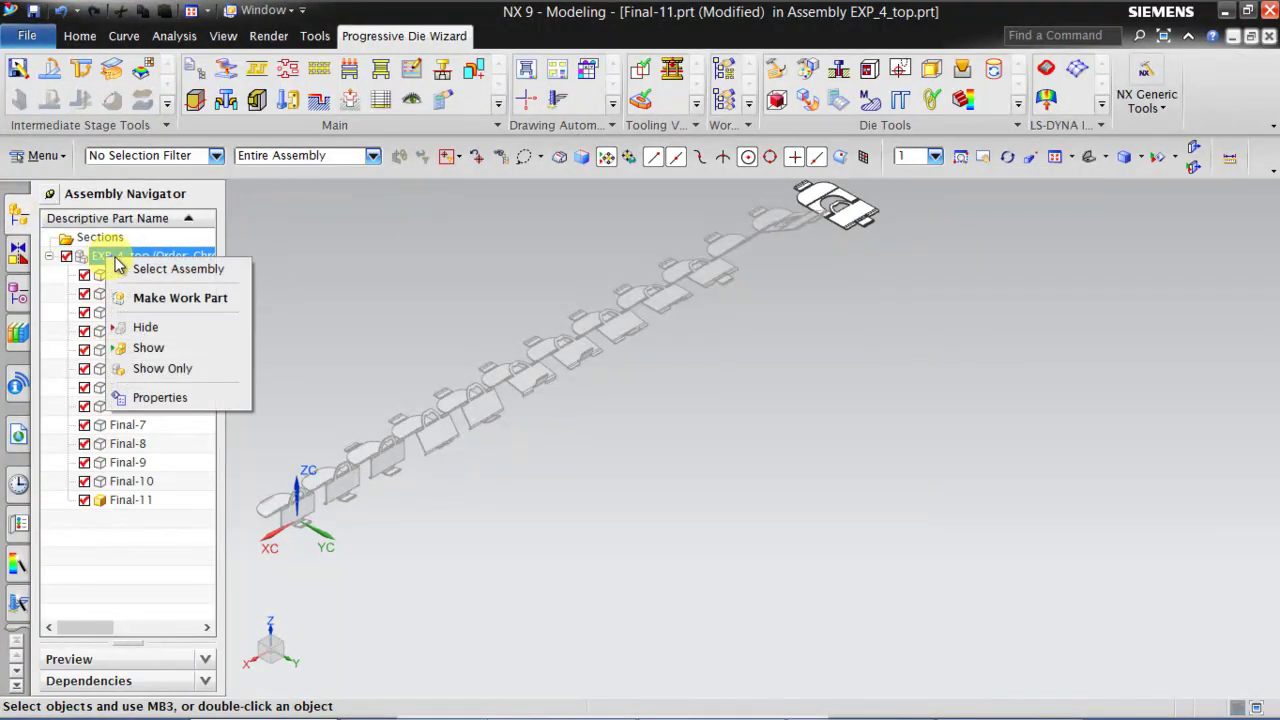
{"action": "left_click", "coordinate": [177, 297]}
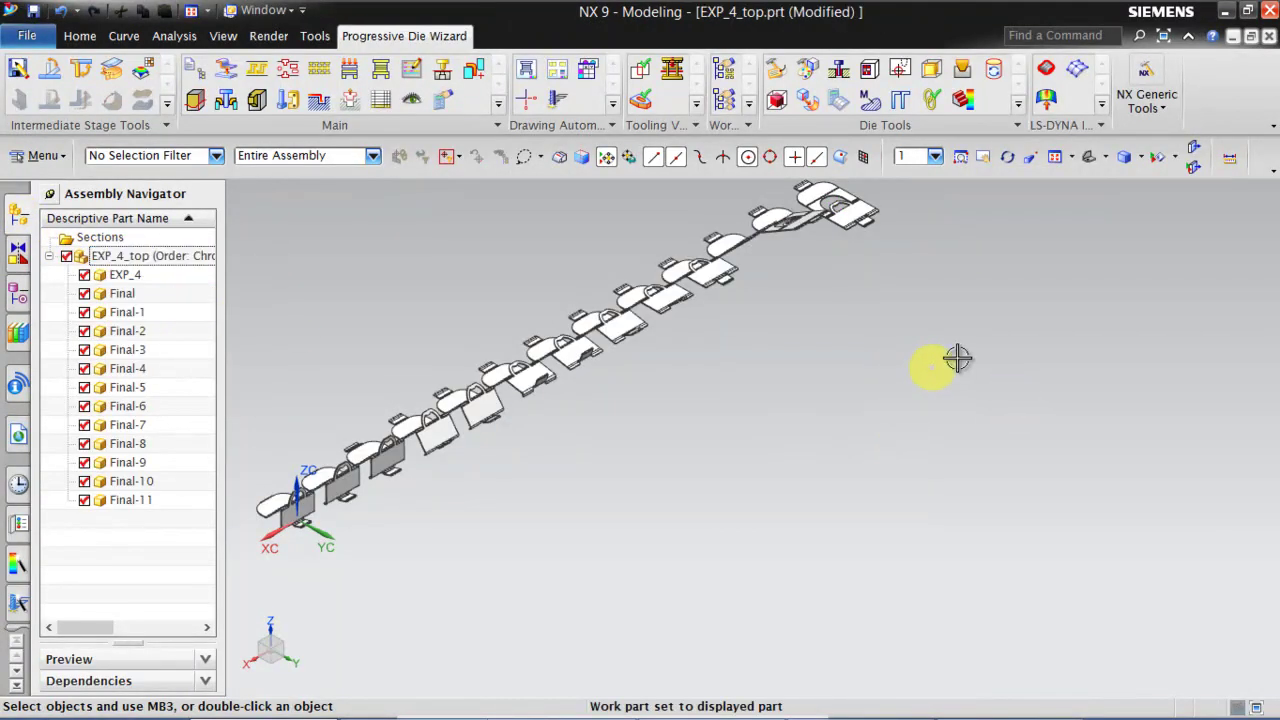
{"action": "mouse_move", "coordinate": [905, 374]}
{"action": "middle_mouse_down"}
{"action": "mouse_move", "coordinate": [900, 349]}
{"action": "mouse_move", "coordinate": [880, 376]}
{"action": "middle_mouse_up"}
{"action": "scroll", "coordinate": [960, 270], "scroll_direction": "down", "scroll_amount": 5}
{"action": "middle_click_drag", "start_coordinate": [570, 450], "coordinate": [808, 473]}
{"action": "left_click", "coordinate": [347, 391]}
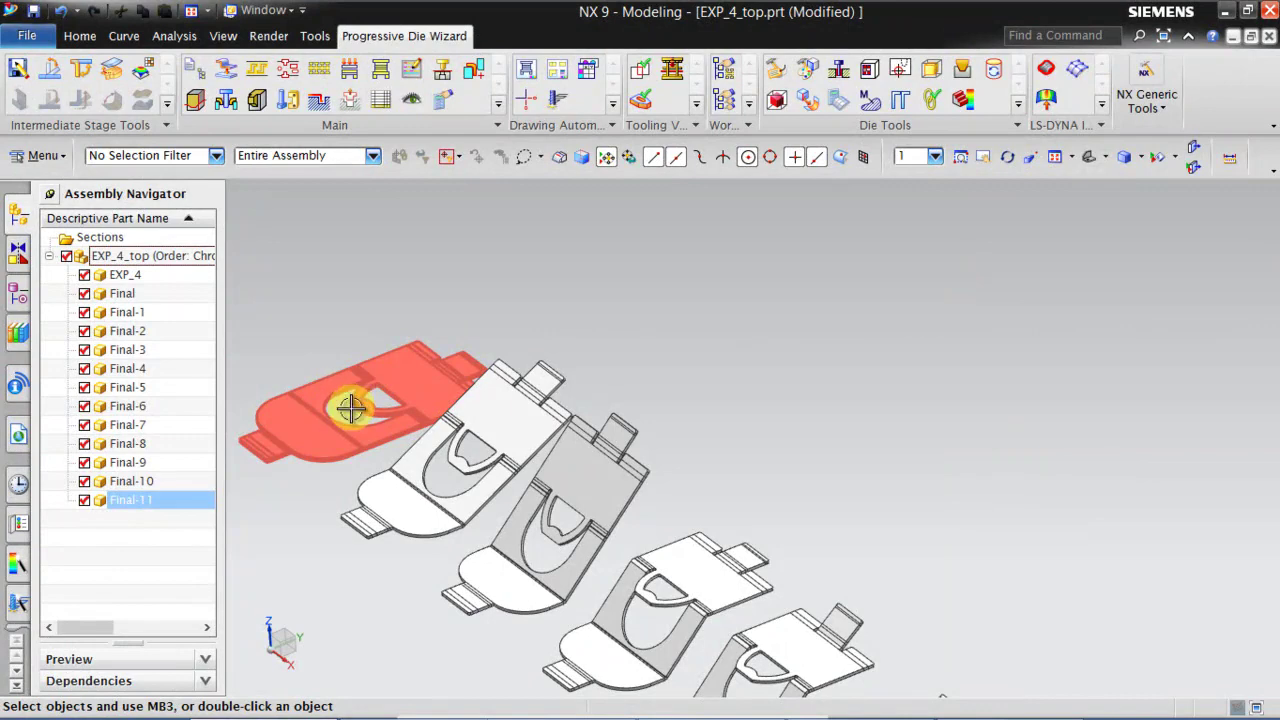
{"action": "key", "text": "Escape"}
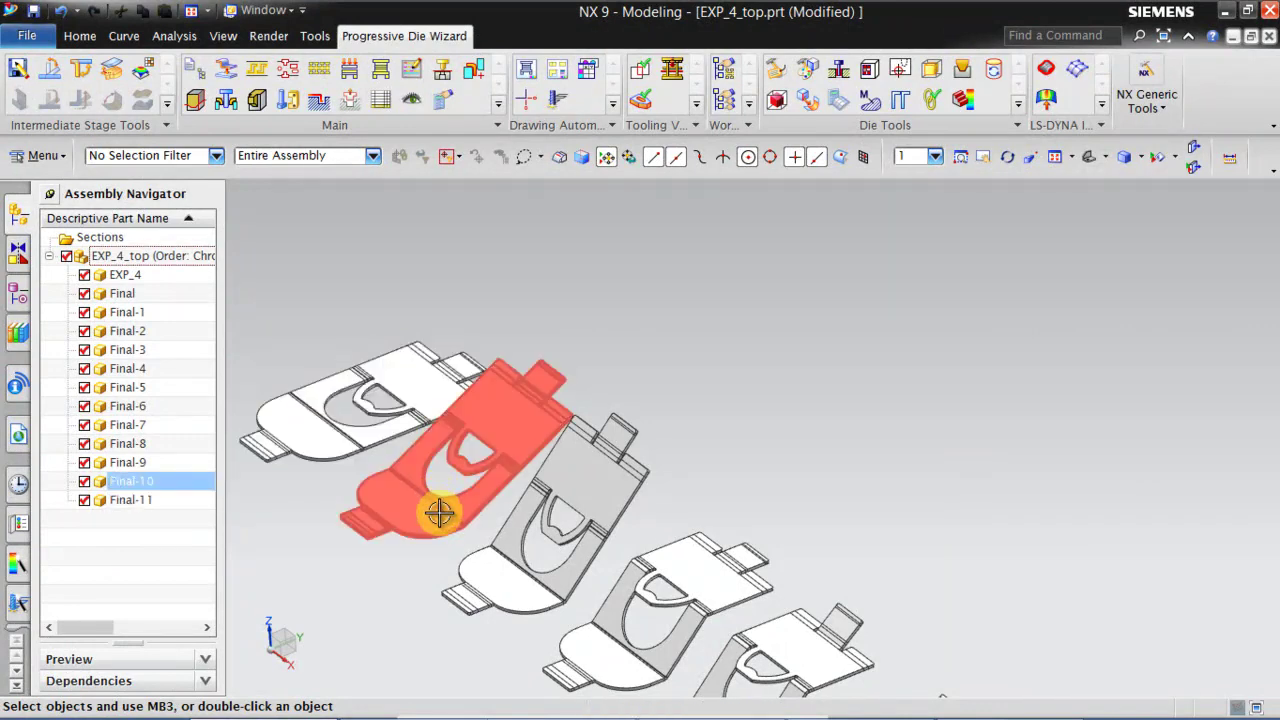
{"action": "middle_click_drag", "start_coordinate": [437, 514], "coordinate": [421, 489]}
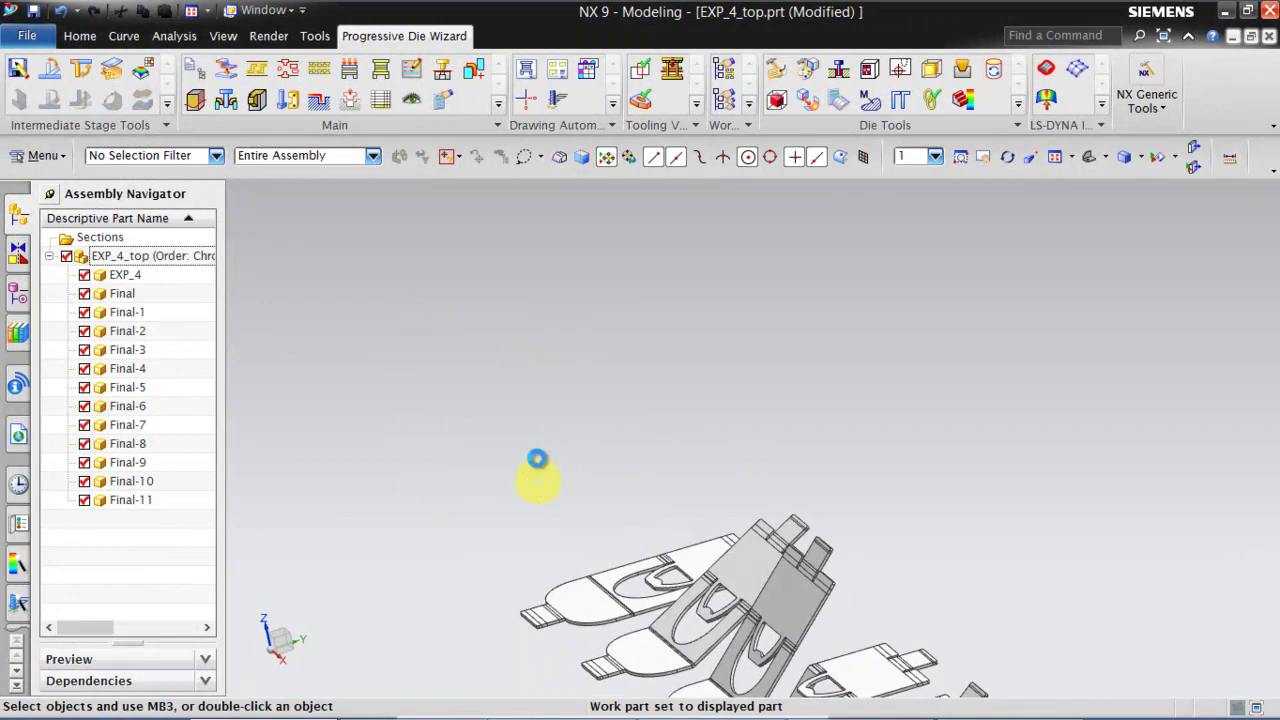
{"action": "middle_click_drag", "start_coordinate": [538, 482], "coordinate": [557, 614]}
{"action": "scroll", "coordinate": [474, 712], "scroll_direction": "up", "scroll_amount": 3}
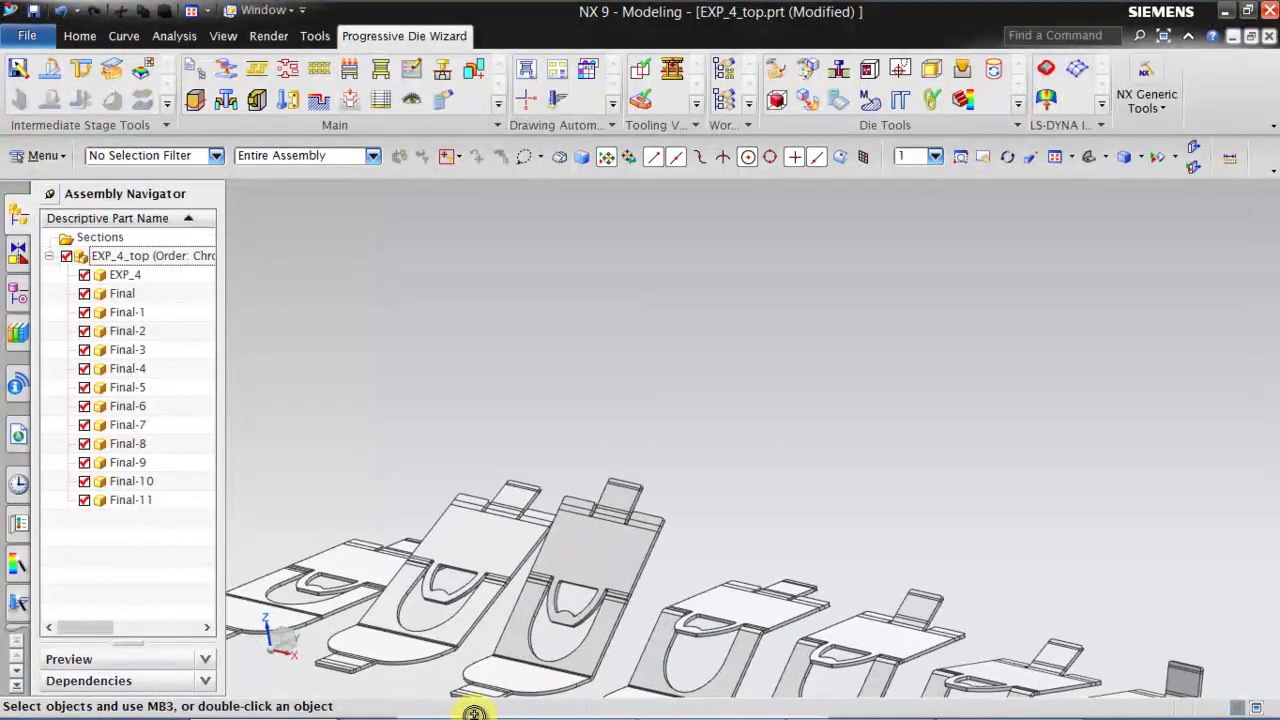
{"action": "scroll", "coordinate": [474, 712], "scroll_direction": "up", "scroll_amount": 1}
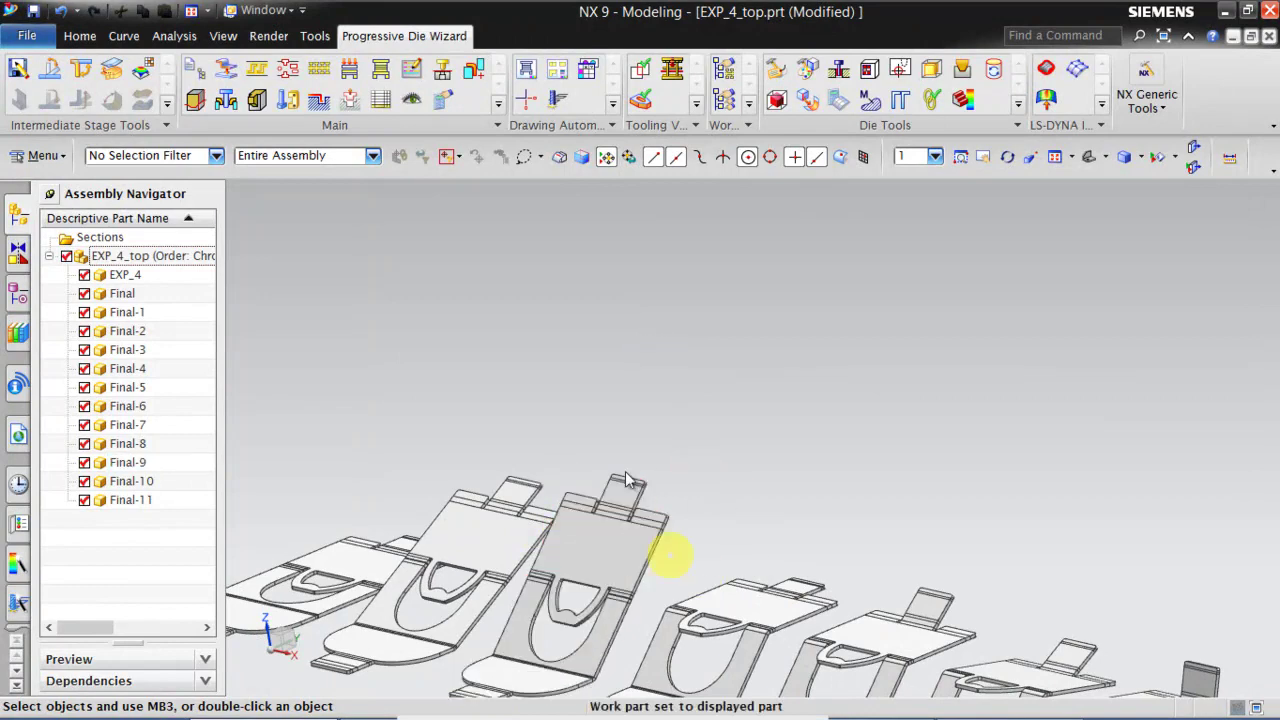
{"action": "scroll", "coordinate": [530, 523], "scroll_direction": "down", "scroll_amount": 3}
{"action": "middle_click_drag", "start_coordinate": [566, 486], "coordinate": [663, 594]}
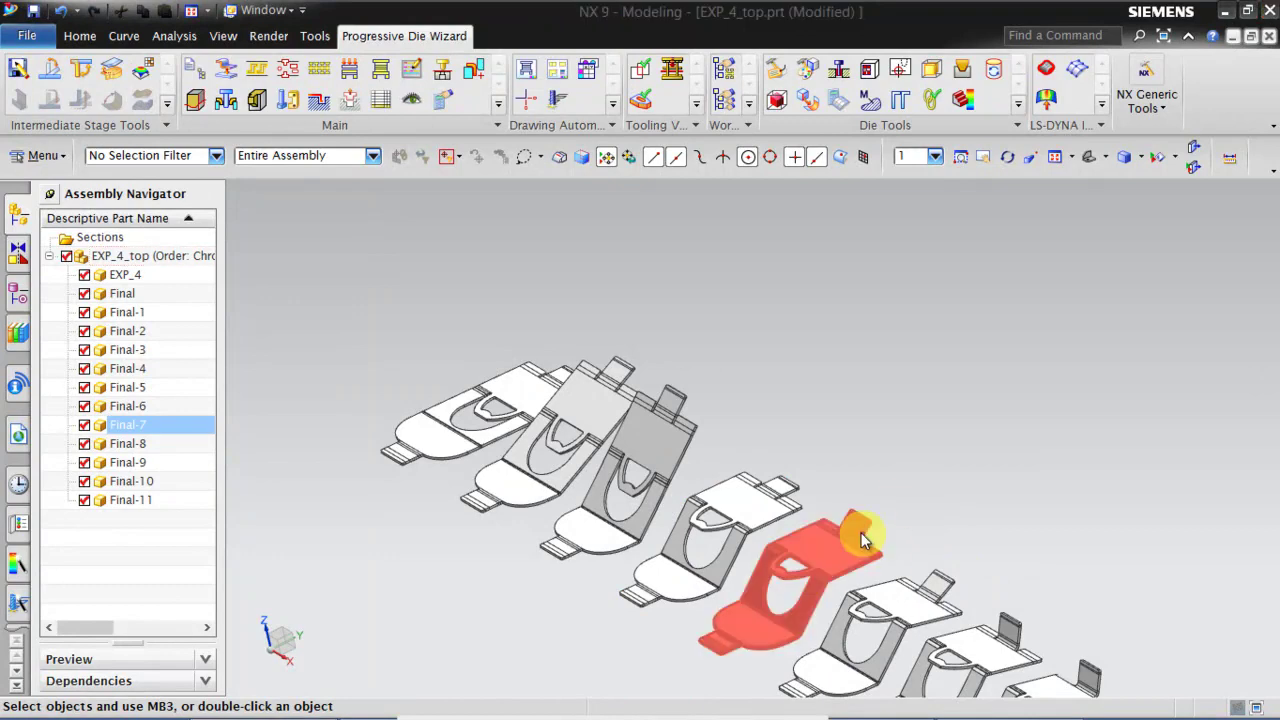
{"action": "middle_click_drag", "start_coordinate": [826, 524], "coordinate": [889, 553]}
{"action": "scroll", "coordinate": [889, 553], "scroll_direction": "up", "scroll_amount": 5}
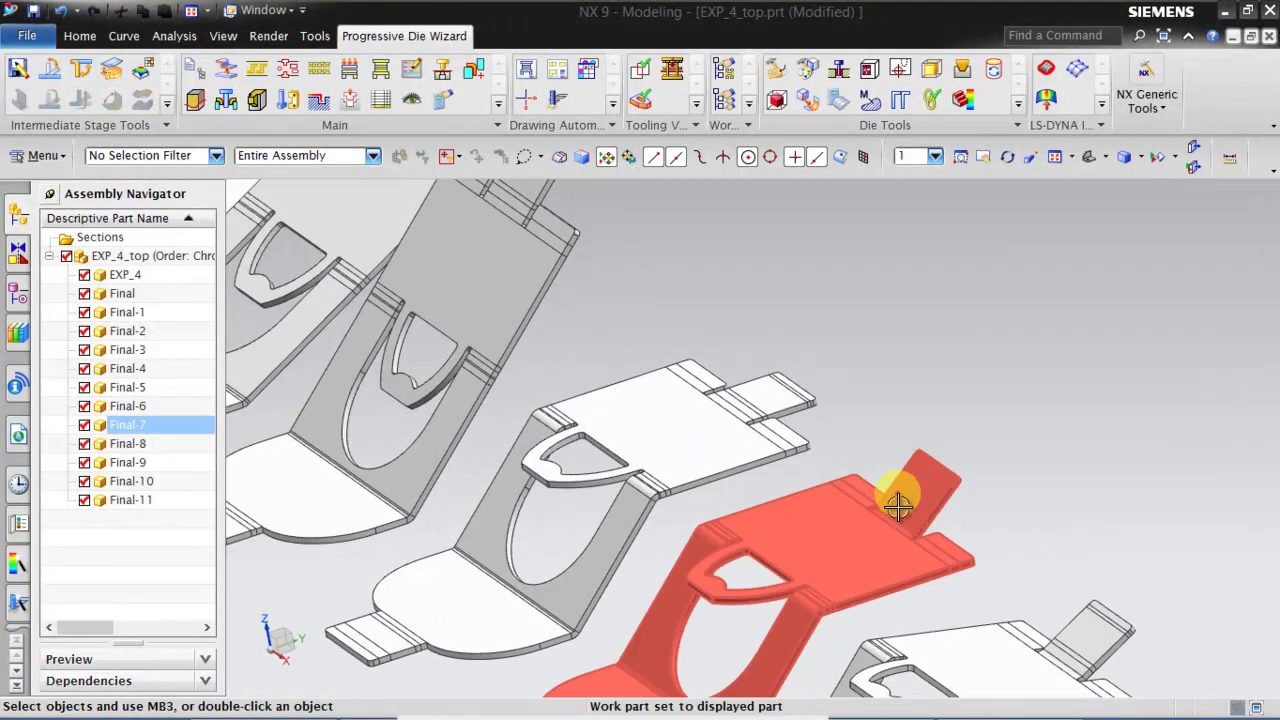
{"action": "scroll", "coordinate": [766, 466], "scroll_direction": "down", "scroll_amount": 5}
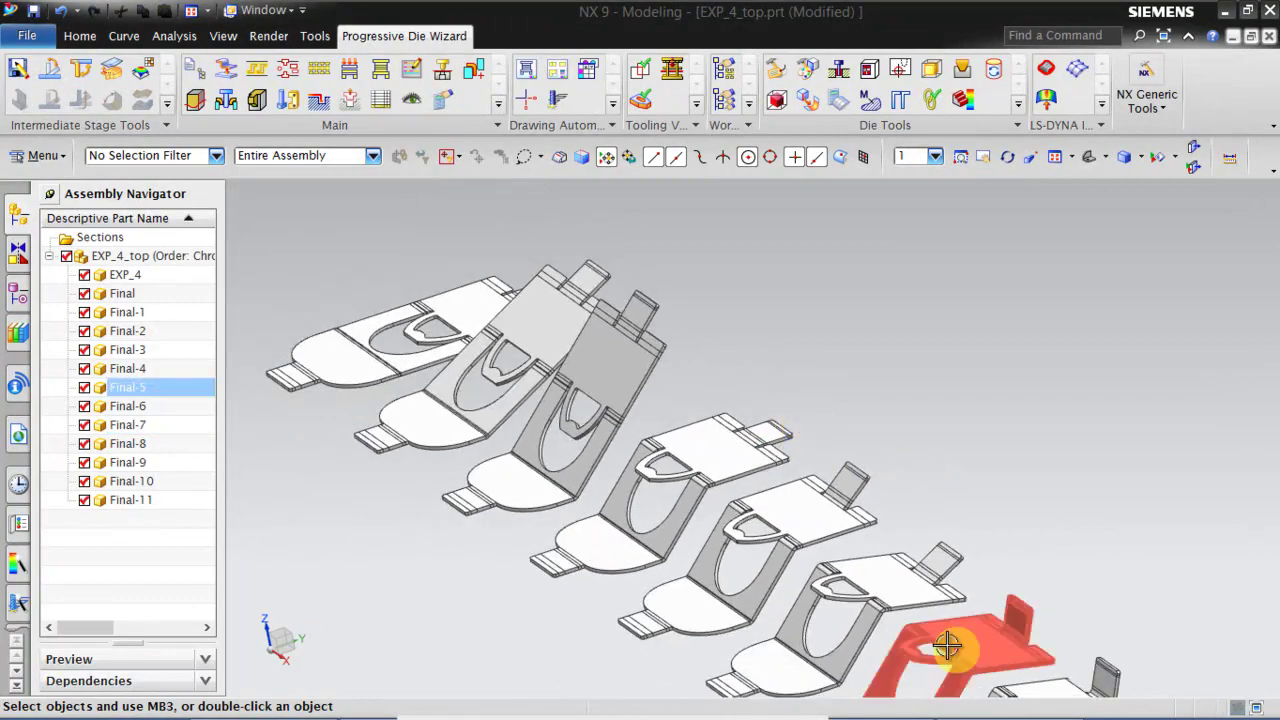
{"action": "middle_click_drag", "start_coordinate": [918, 632], "coordinate": [909, 534]}
{"action": "scroll", "coordinate": [864, 496], "scroll_direction": "down", "scroll_amount": 2}
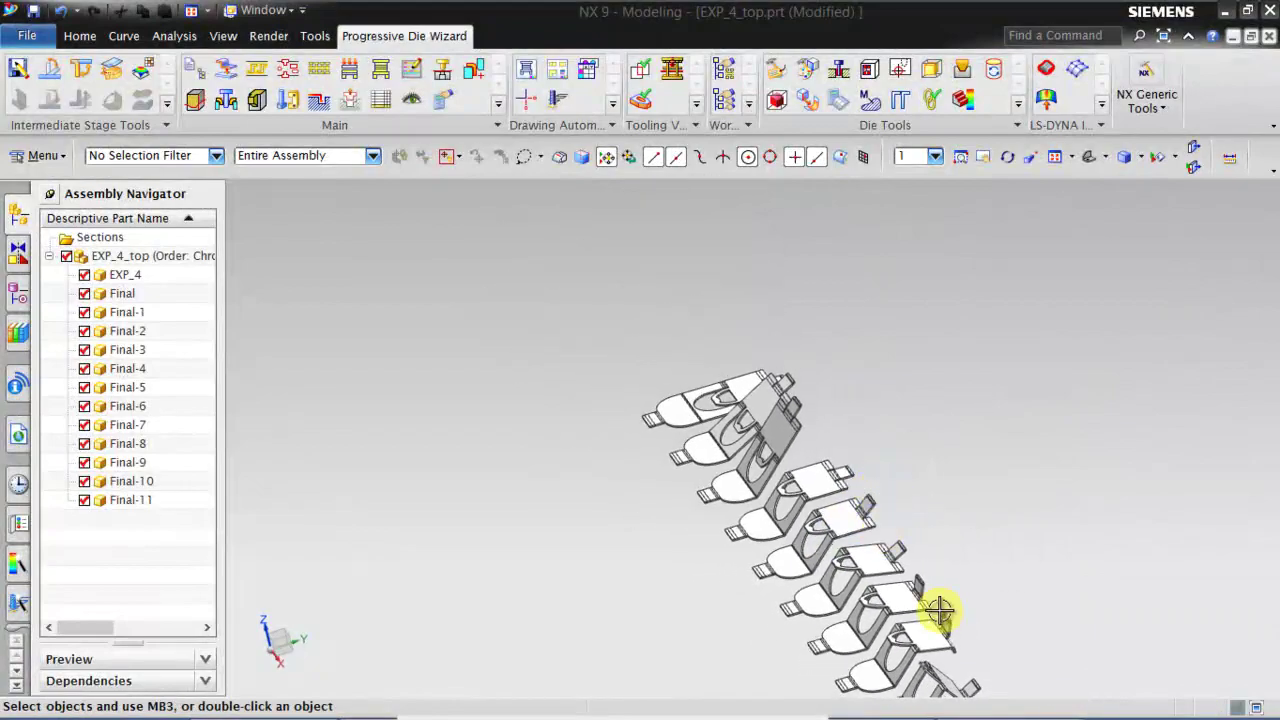
{"action": "mouse_move", "coordinate": [937, 606]}
{"action": "middle_mouse_down"}
{"action": "mouse_move", "coordinate": [903, 606]}
{"action": "mouse_move", "coordinate": [916, 615]}
{"action": "middle_mouse_up"}
{"action": "scroll", "coordinate": [937, 591], "scroll_direction": "up", "scroll_amount": 5}
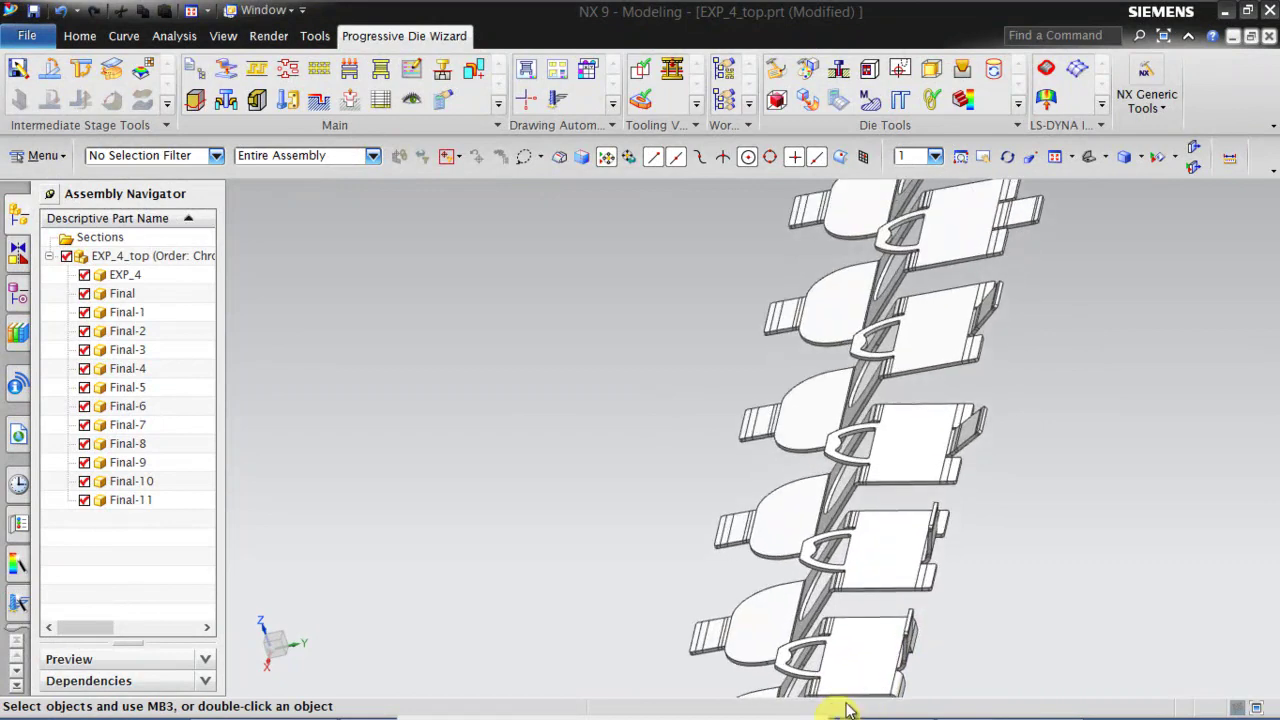
{"action": "scroll", "coordinate": [954, 508], "scroll_direction": "up", "scroll_amount": 2}
{"action": "middle_click_drag", "start_coordinate": [949, 514], "coordinate": [963, 509]}
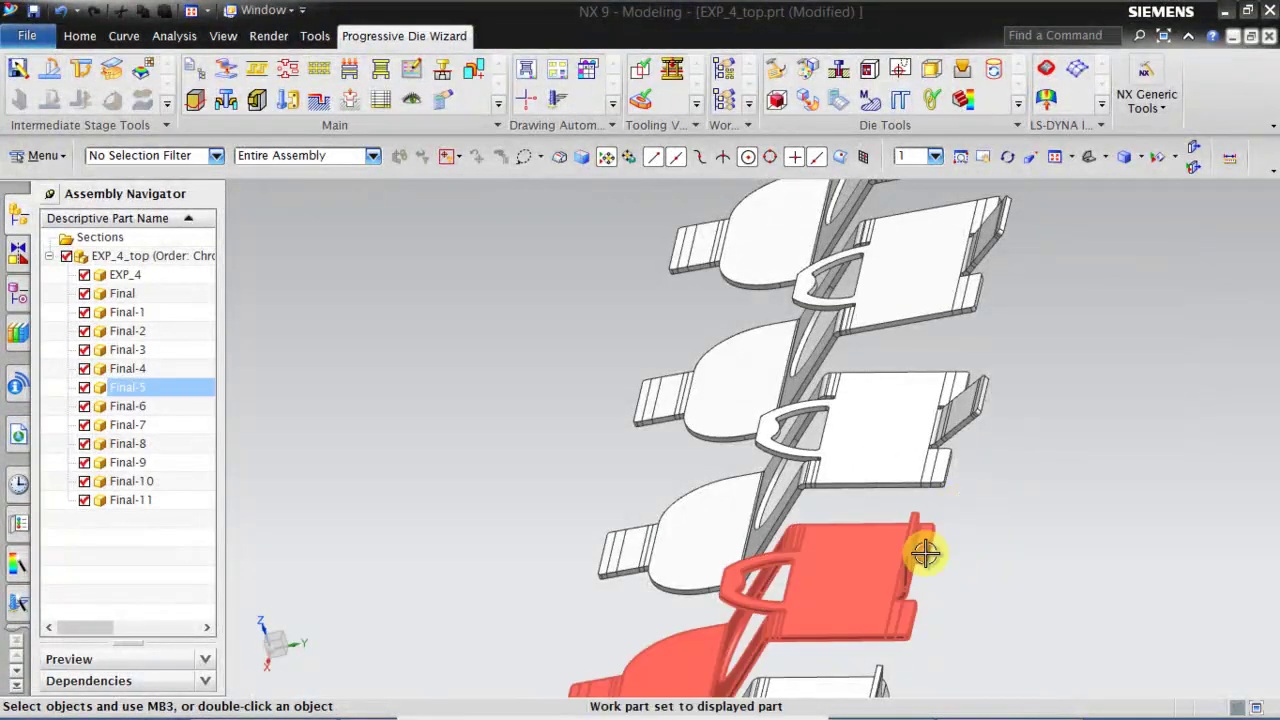
{"action": "mouse_move", "coordinate": [923, 551]}
{"action": "middle_mouse_down"}
{"action": "mouse_move", "coordinate": [931, 517]}
{"action": "mouse_move", "coordinate": [914, 534]}
{"action": "middle_mouse_up"}
{"action": "scroll", "coordinate": [872, 617], "scroll_direction": "down", "scroll_amount": 3}
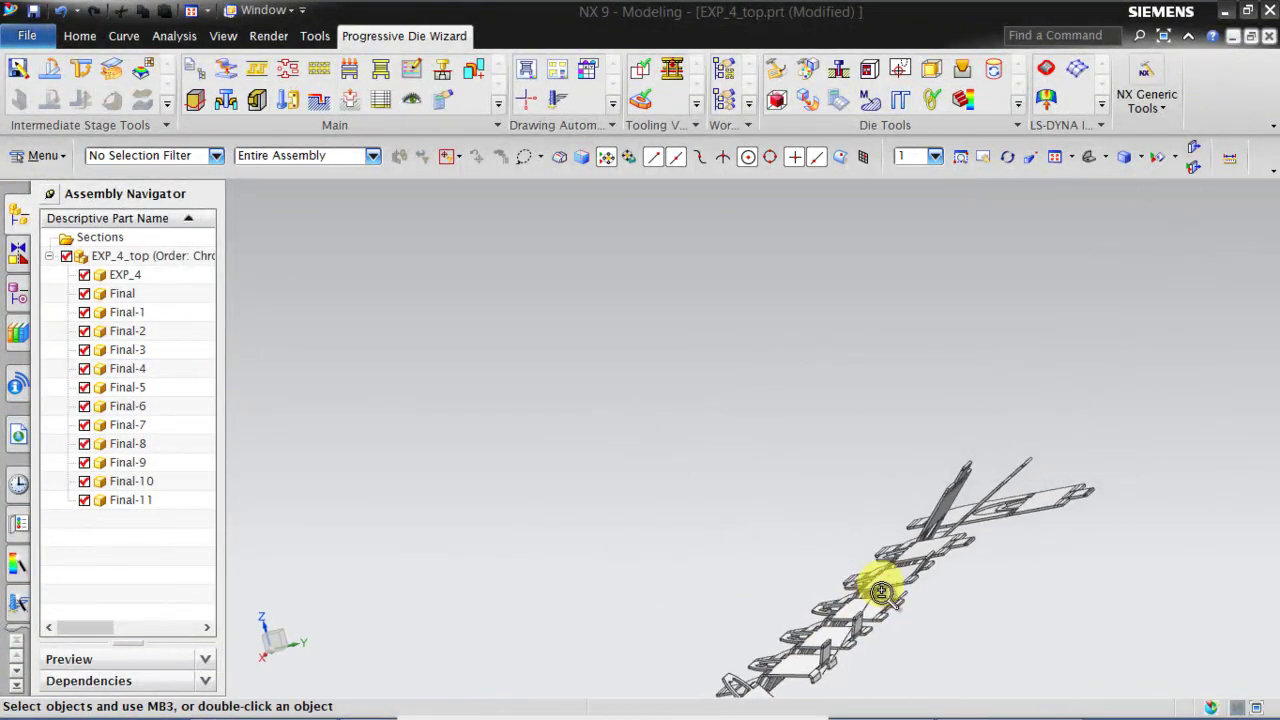
{"action": "scroll", "coordinate": [872, 617], "scroll_direction": "up", "scroll_amount": 5}
{"action": "left_click", "coordinate": [800, 683]}
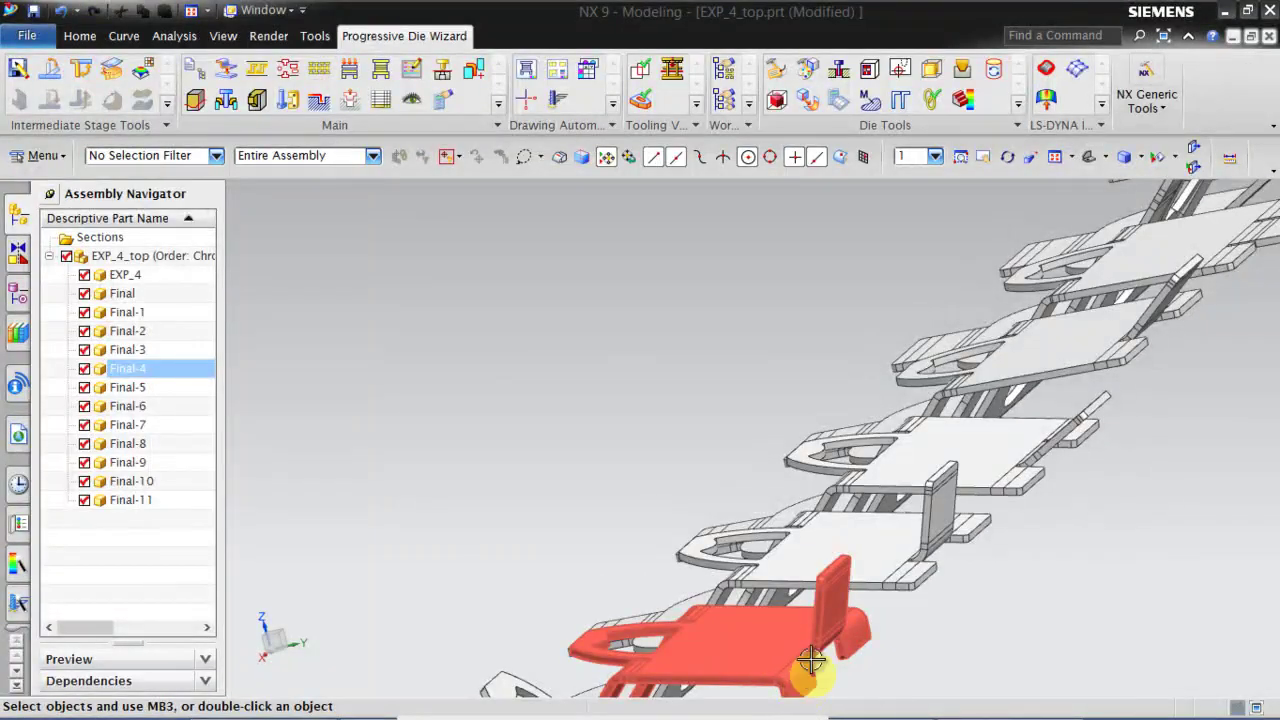
{"action": "double_click", "coordinate": [668, 500]}
{"action": "middle_click_drag", "start_coordinate": [758, 398], "coordinate": [541, 584]}
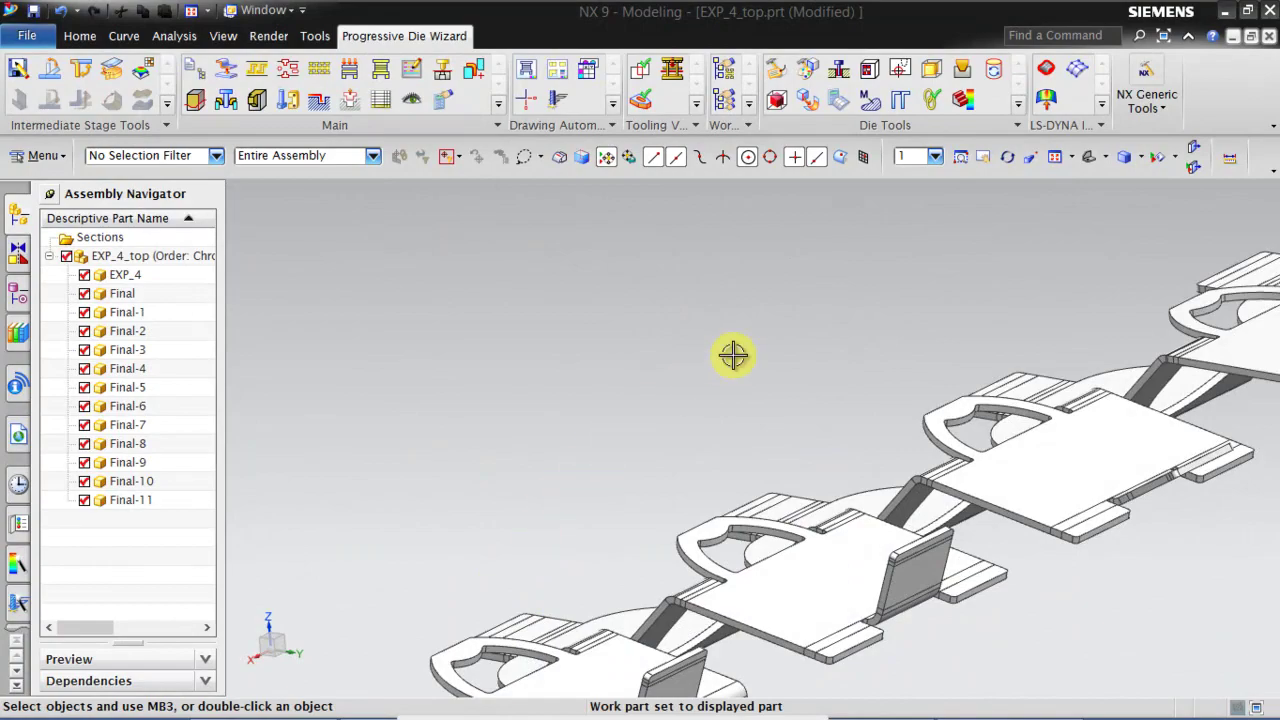
{"action": "middle_click_drag", "start_coordinate": [717, 385], "coordinate": [650, 329]}
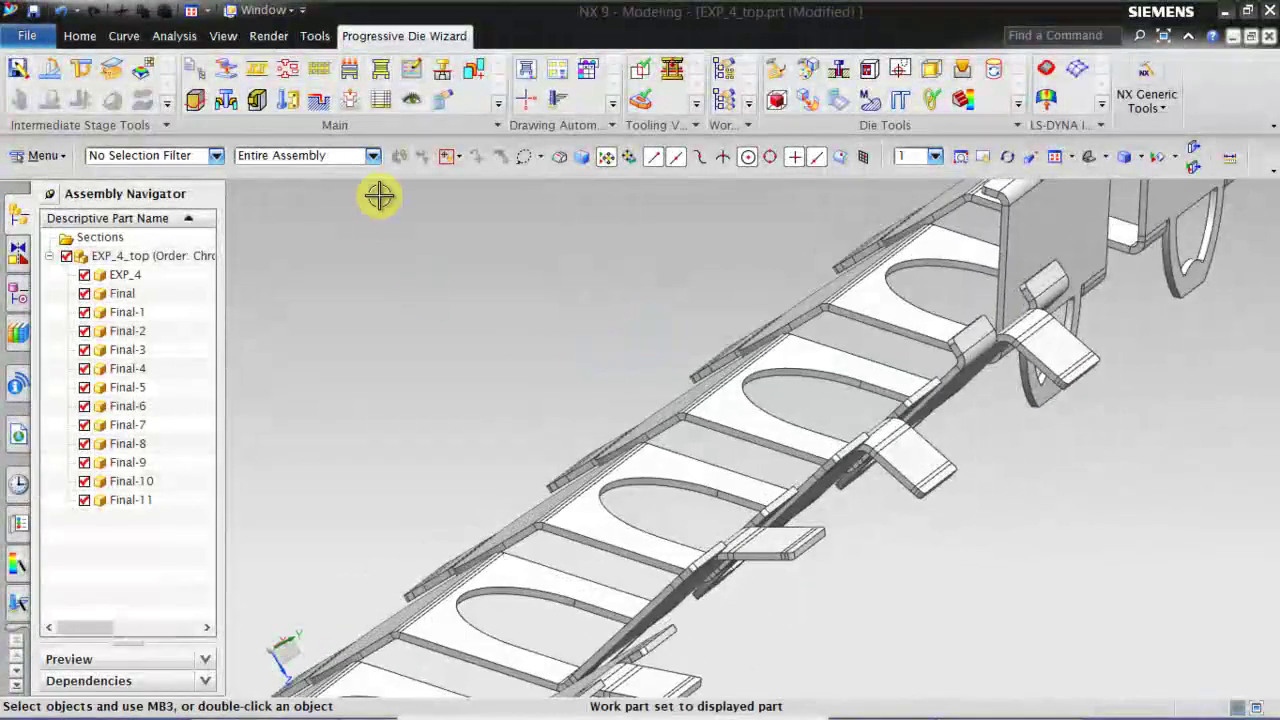
{"action": "left_click", "coordinate": [1055, 157]}
{"action": "left_click", "coordinate": [960, 157]}
{"action": "left_click_drag", "start_coordinate": [651, 313], "coordinate": [951, 494]}
{"action": "middle_click_drag", "start_coordinate": [860, 383], "coordinate": [800, 220]}
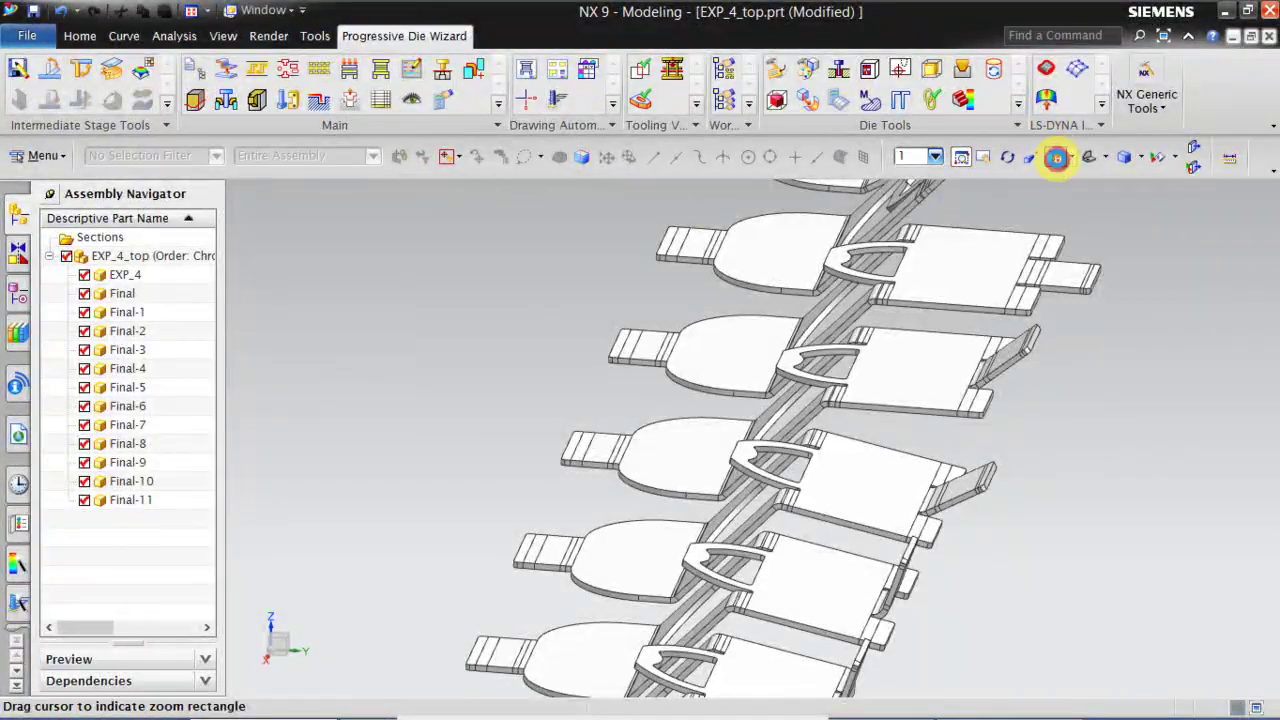
{"action": "left_click", "coordinate": [1055, 157]}
{"action": "middle_click_drag", "start_coordinate": [822, 418], "coordinate": [814, 429]}
{"action": "scroll", "coordinate": [766, 449], "scroll_direction": "down", "scroll_amount": 2}
{"action": "scroll", "coordinate": [714, 600], "scroll_direction": "up", "scroll_amount": 5}
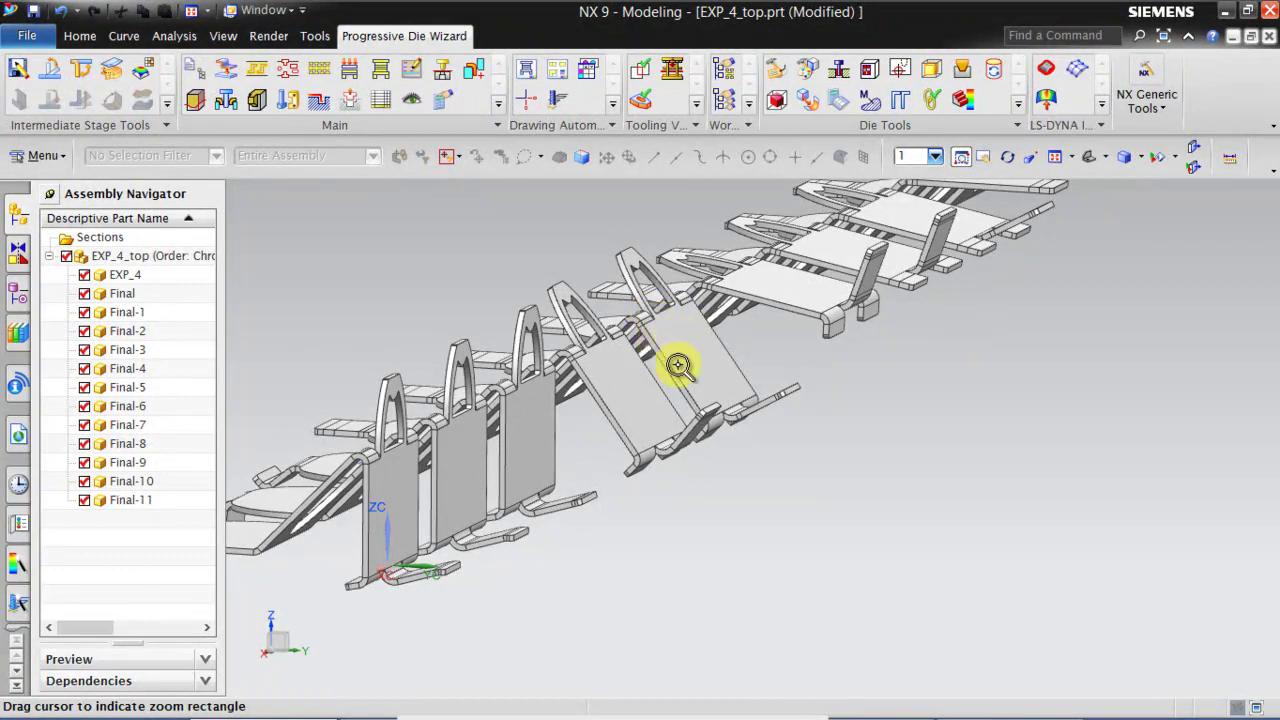
{"action": "middle_click_drag", "start_coordinate": [730, 449], "coordinate": [817, 410]}
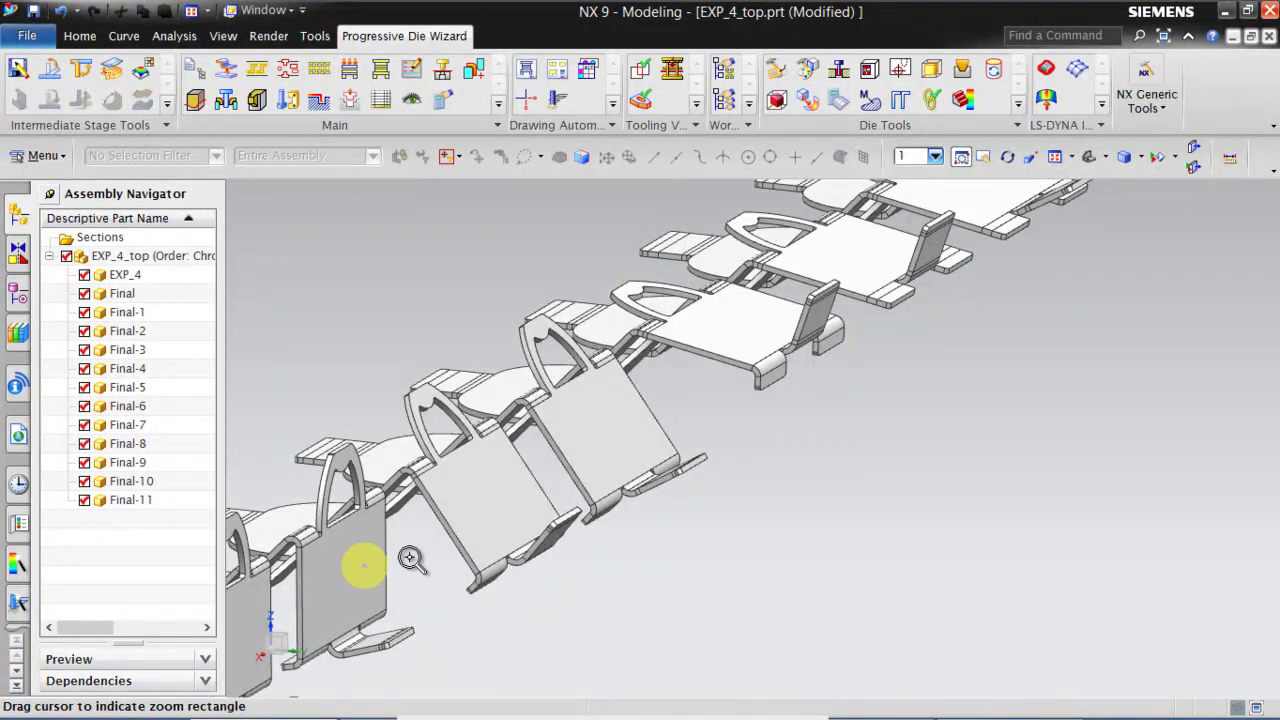
{"action": "scroll", "coordinate": [414, 510], "scroll_direction": "down", "scroll_amount": 4}
{"action": "scroll", "coordinate": [414, 514], "scroll_direction": "up", "scroll_amount": 2}
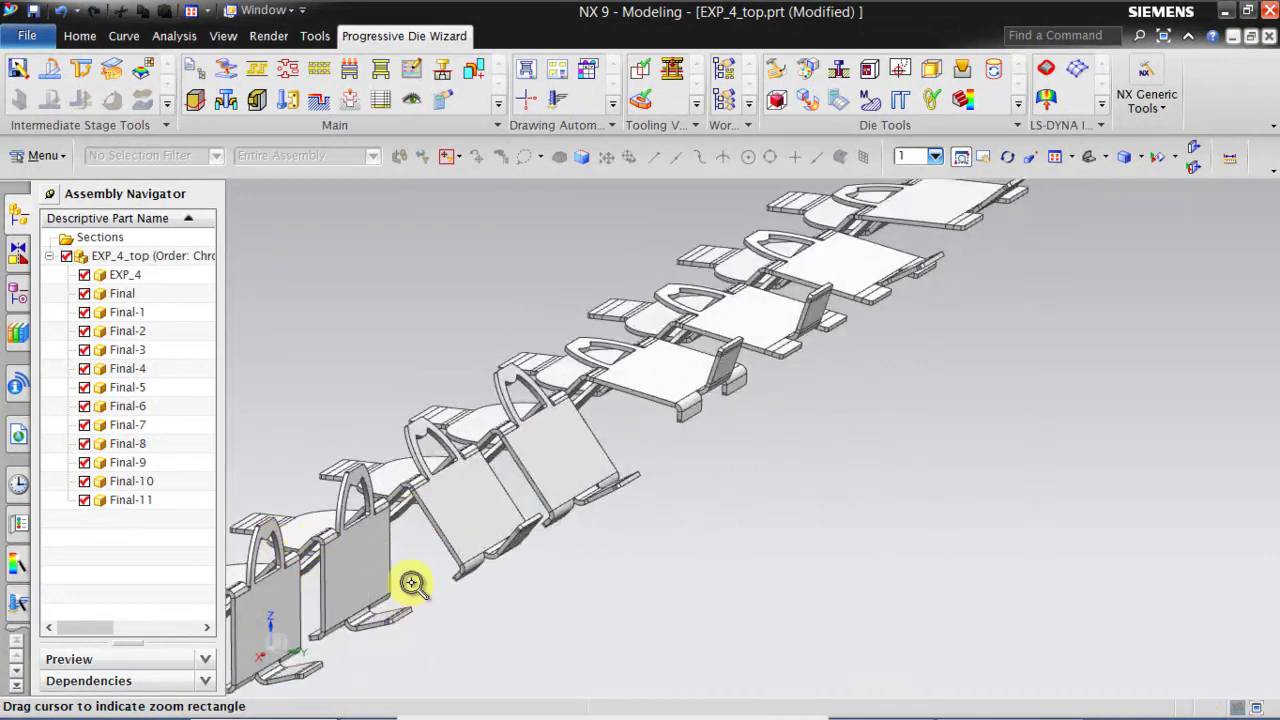
{"action": "scroll", "coordinate": [413, 580], "scroll_direction": "down", "scroll_amount": 4}
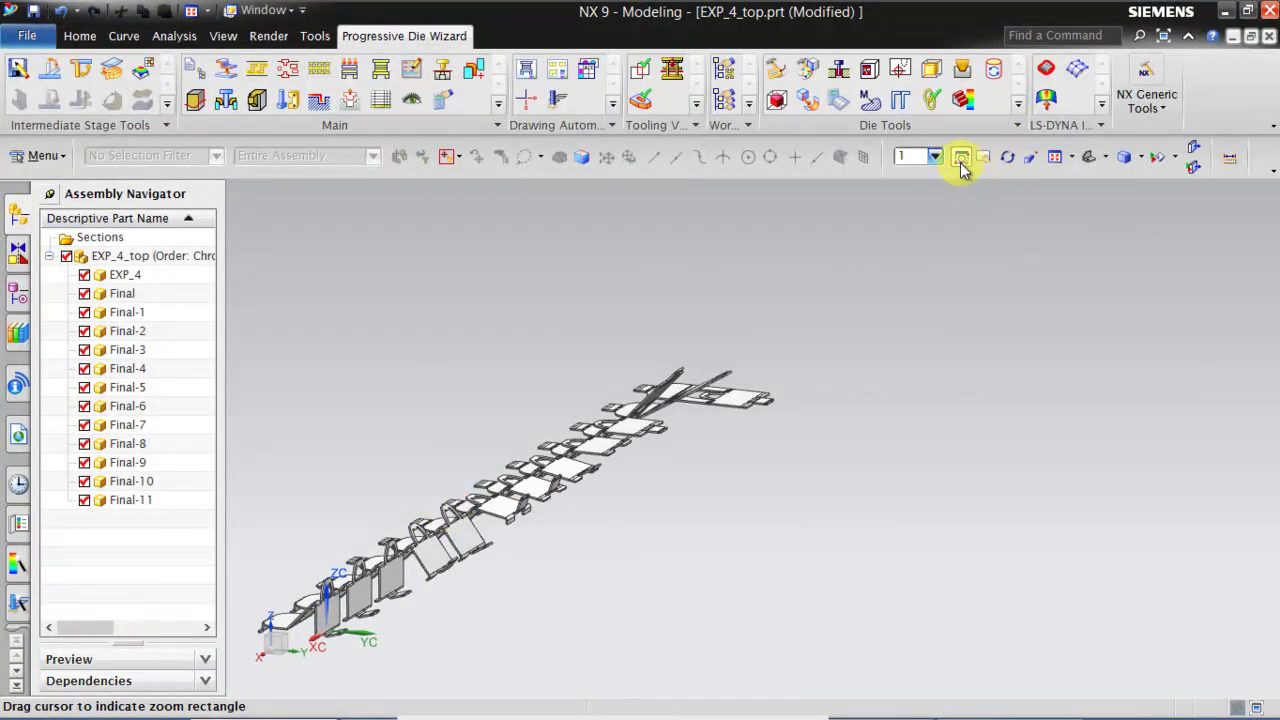
{"action": "left_click", "coordinate": [529, 567]}
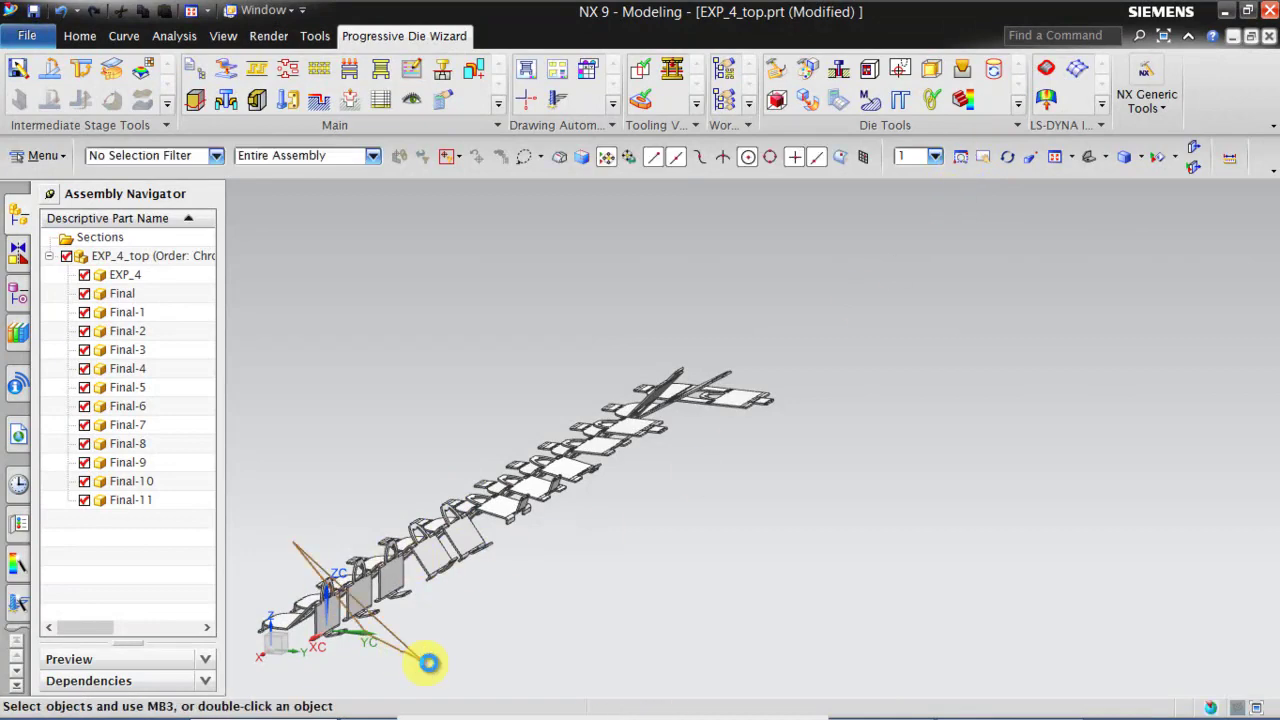
{"action": "scroll", "coordinate": [541, 582], "scroll_direction": "up", "scroll_amount": 8}
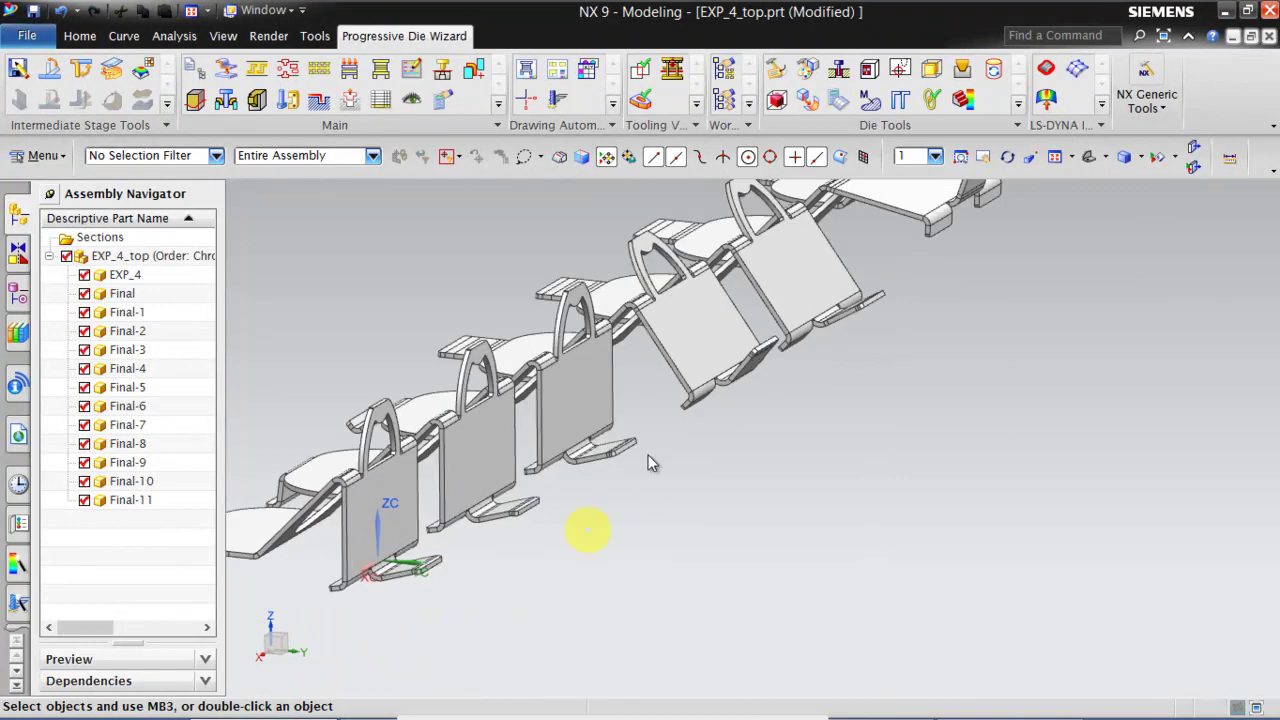
{"action": "left_click", "coordinate": [632, 450]}
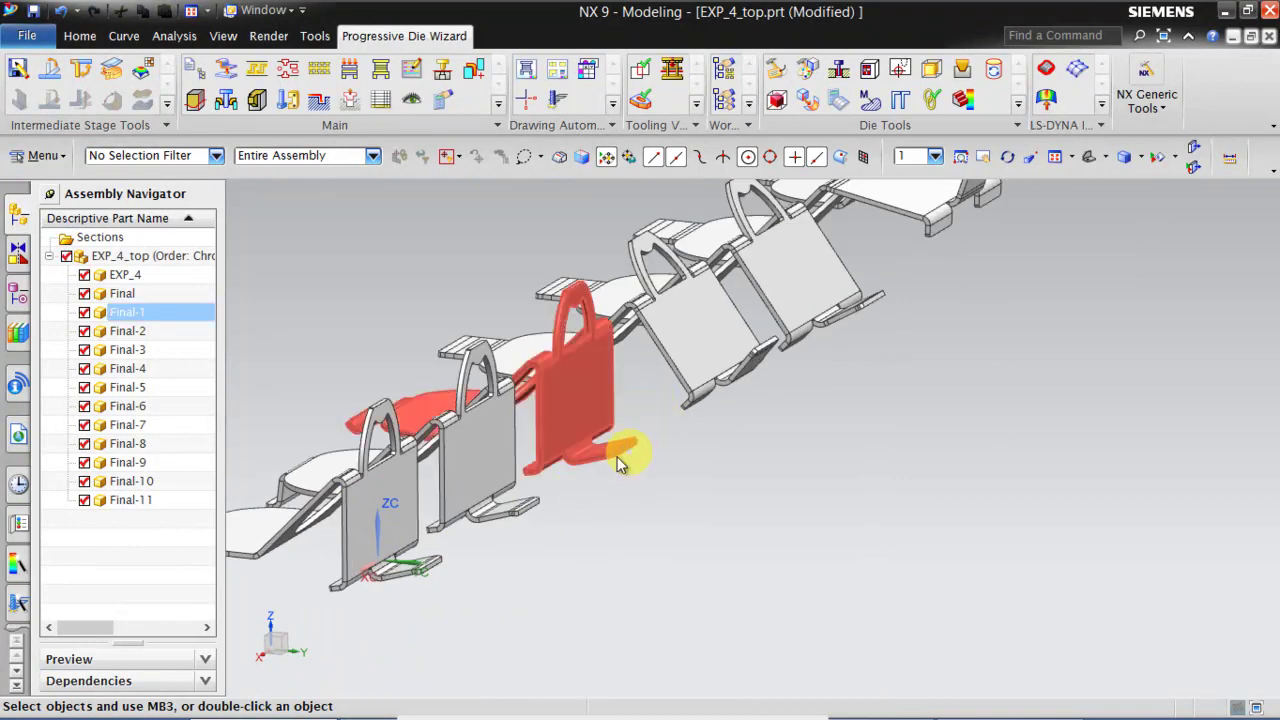
{"action": "scroll", "coordinate": [524, 530], "scroll_direction": "up", "scroll_amount": 5}
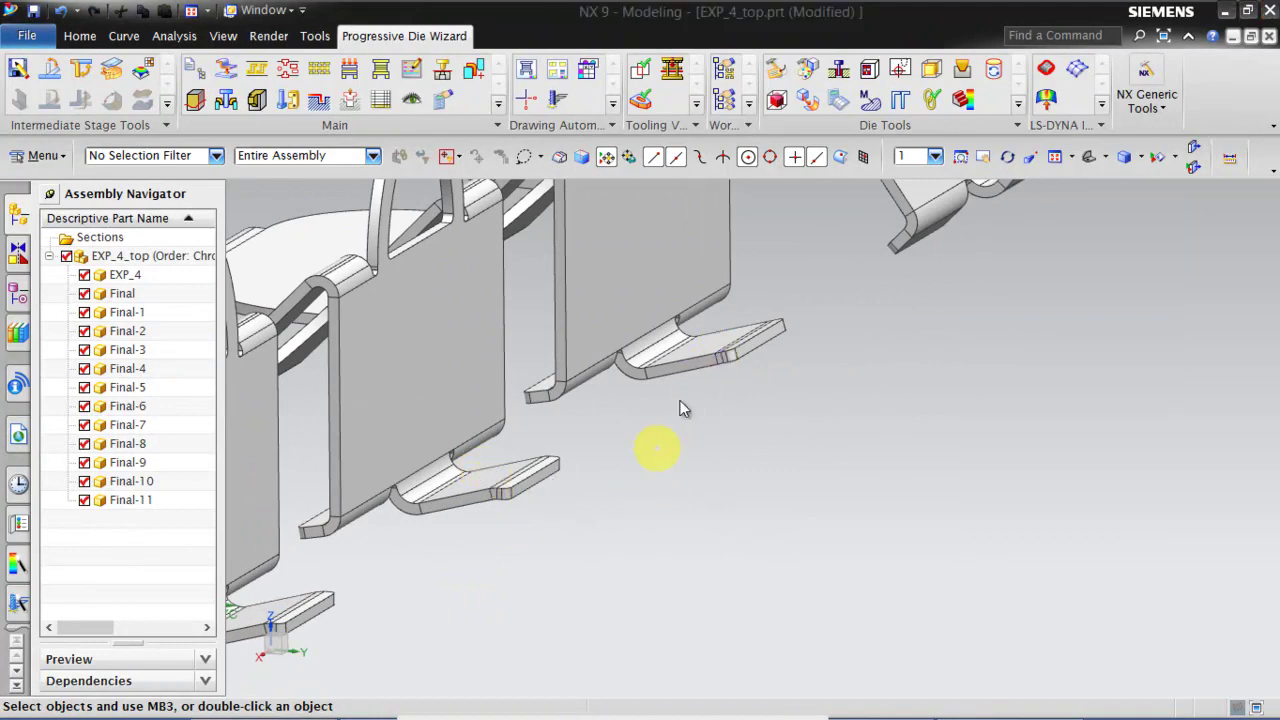
{"action": "middle_click_drag", "start_coordinate": [726, 337], "coordinate": [668, 412]}
{"action": "scroll", "coordinate": [743, 309], "scroll_direction": "down", "scroll_amount": 5}
{"action": "middle_click_drag", "start_coordinate": [737, 323], "coordinate": [501, 420]}
{"action": "scroll", "coordinate": [633, 386], "scroll_direction": "down", "scroll_amount": 2}
{"action": "scroll", "coordinate": [410, 587], "scroll_direction": "up", "scroll_amount": 3}
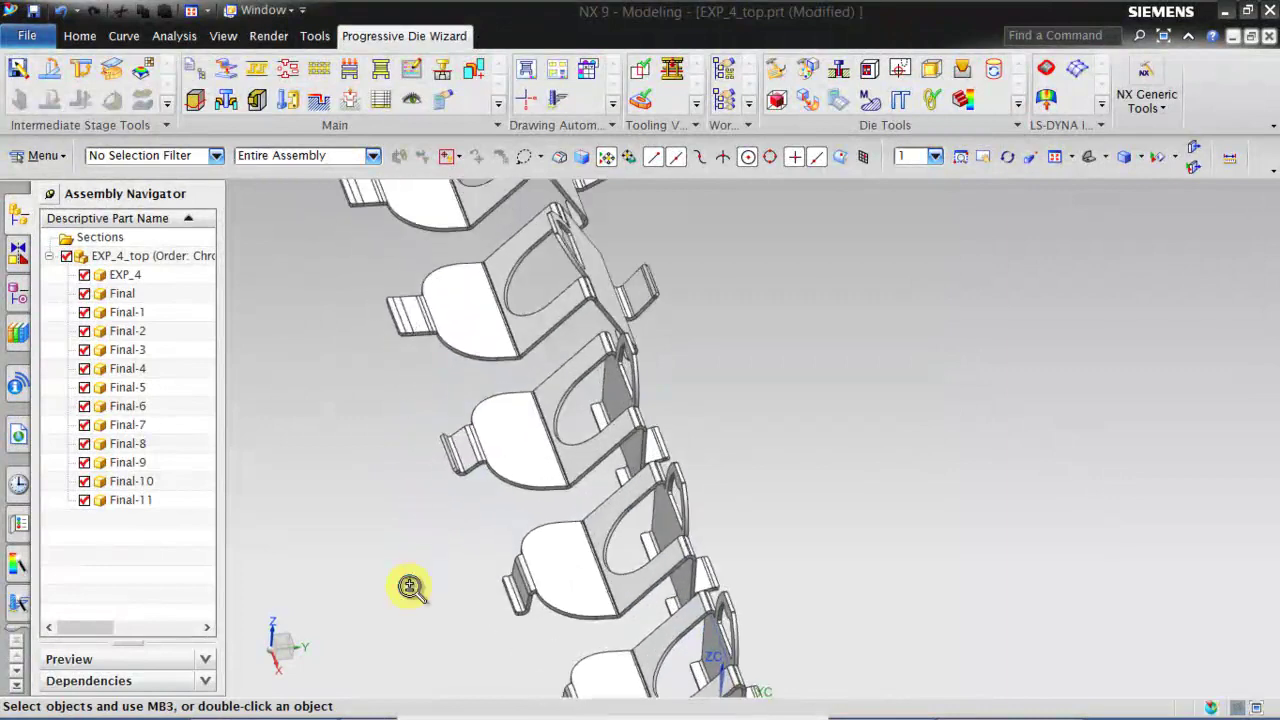
{"action": "left_click", "coordinate": [463, 458]}
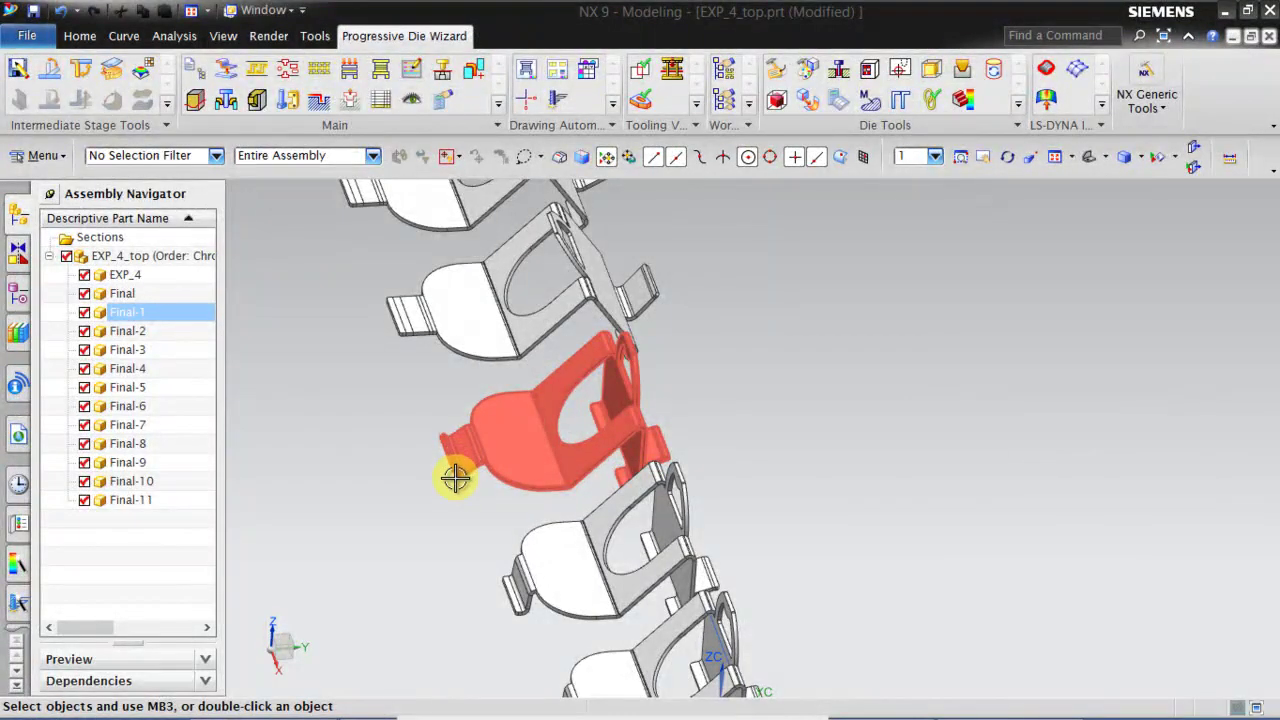
{"action": "middle_click_drag", "start_coordinate": [455, 480], "coordinate": [484, 468]}
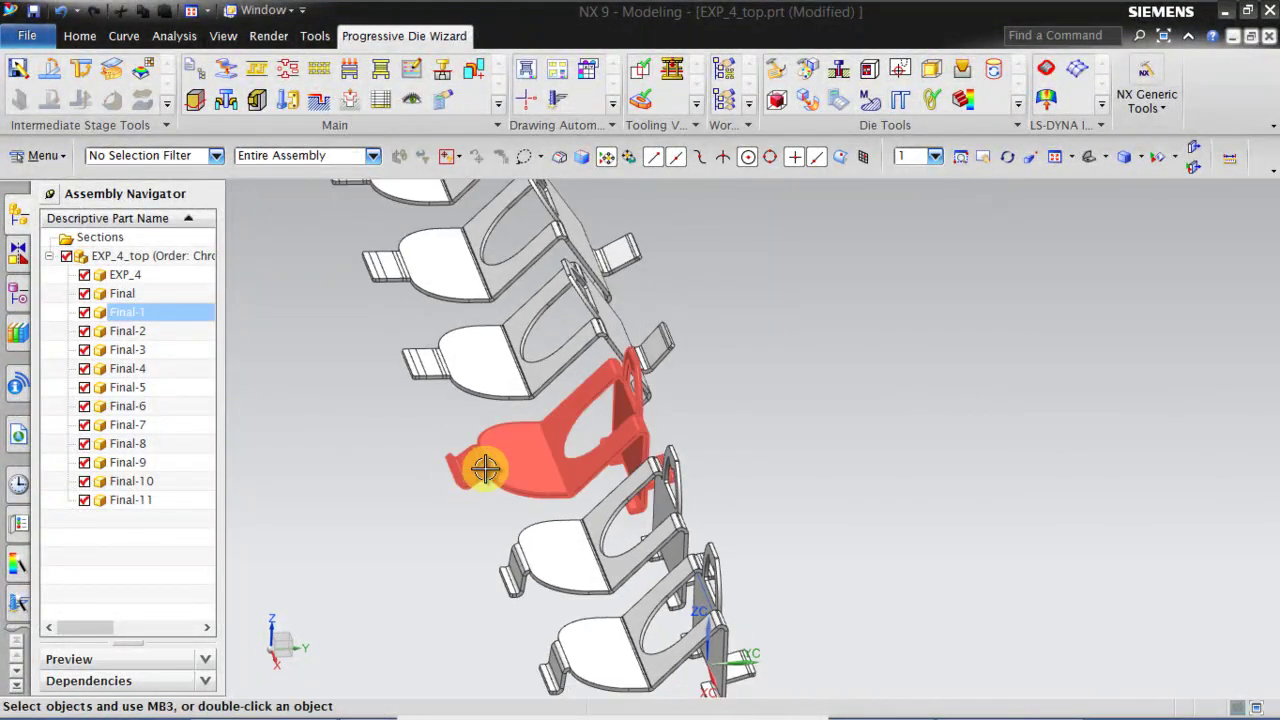
{"action": "left_click", "coordinate": [546, 573]}
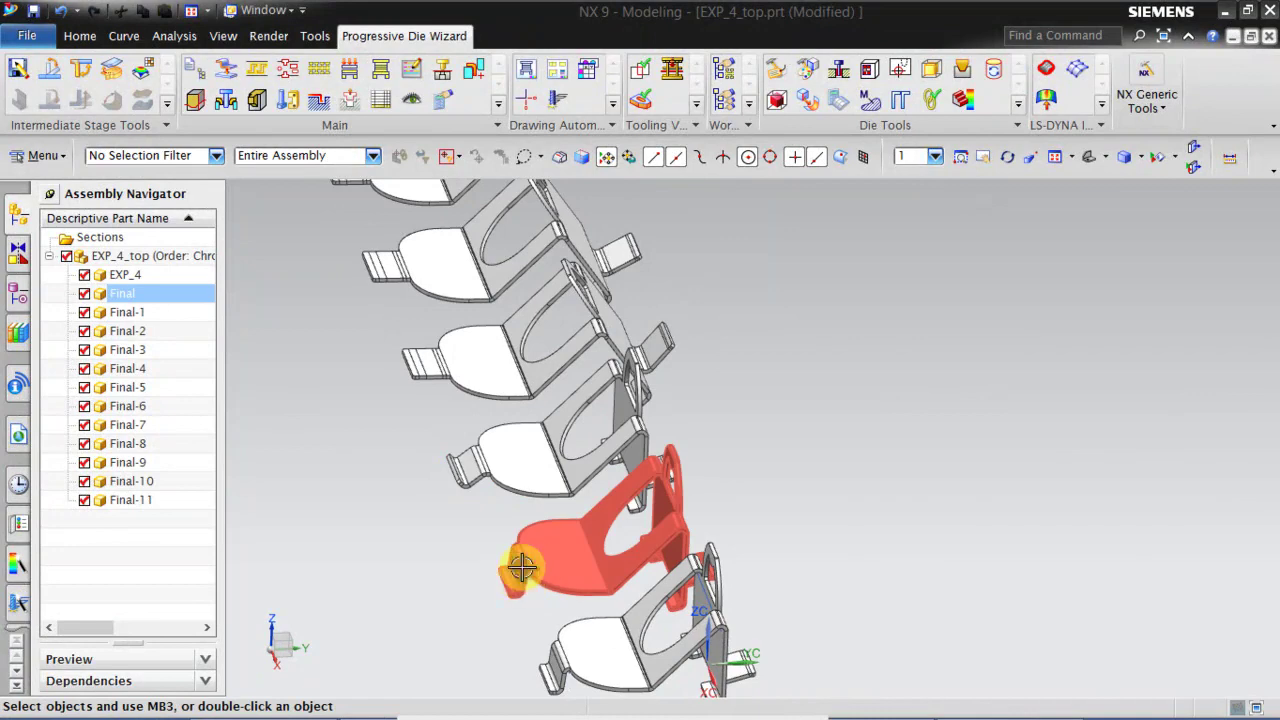
{"action": "key", "text": "Escape"}
{"action": "left_click", "coordinate": [639, 592]}
{"action": "middle_click_drag", "start_coordinate": [629, 609], "coordinate": [611, 517]}
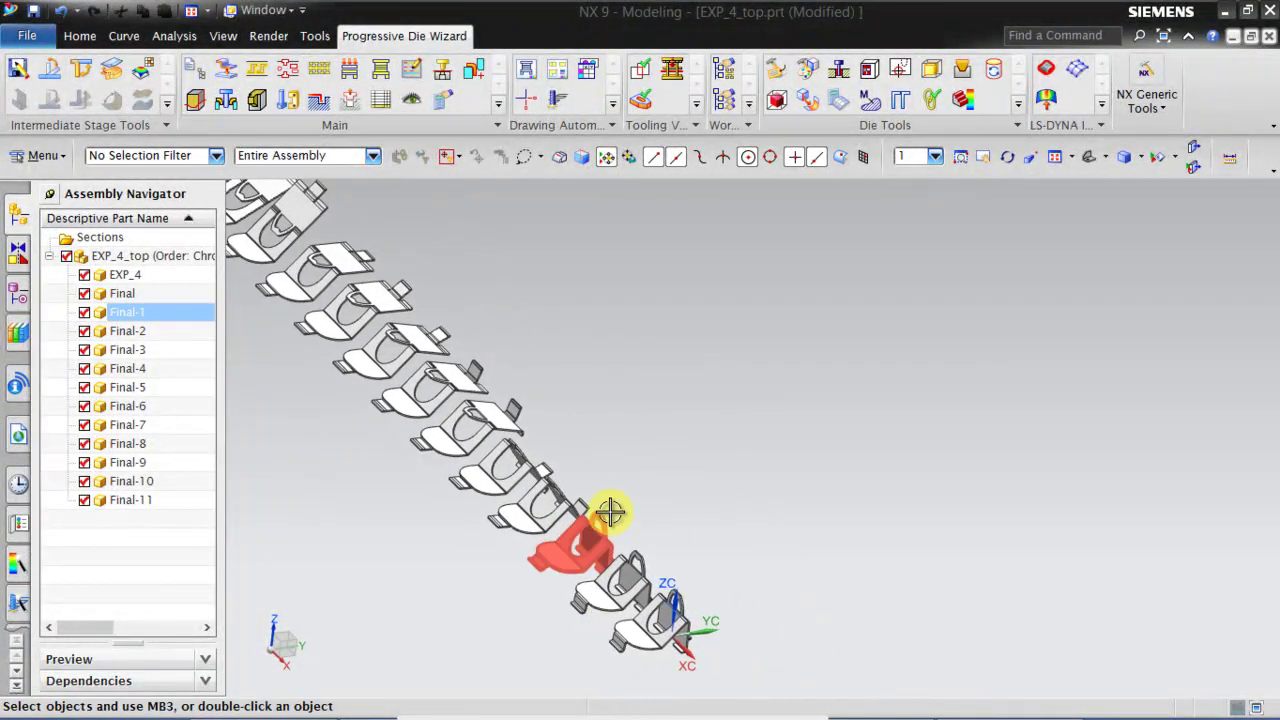